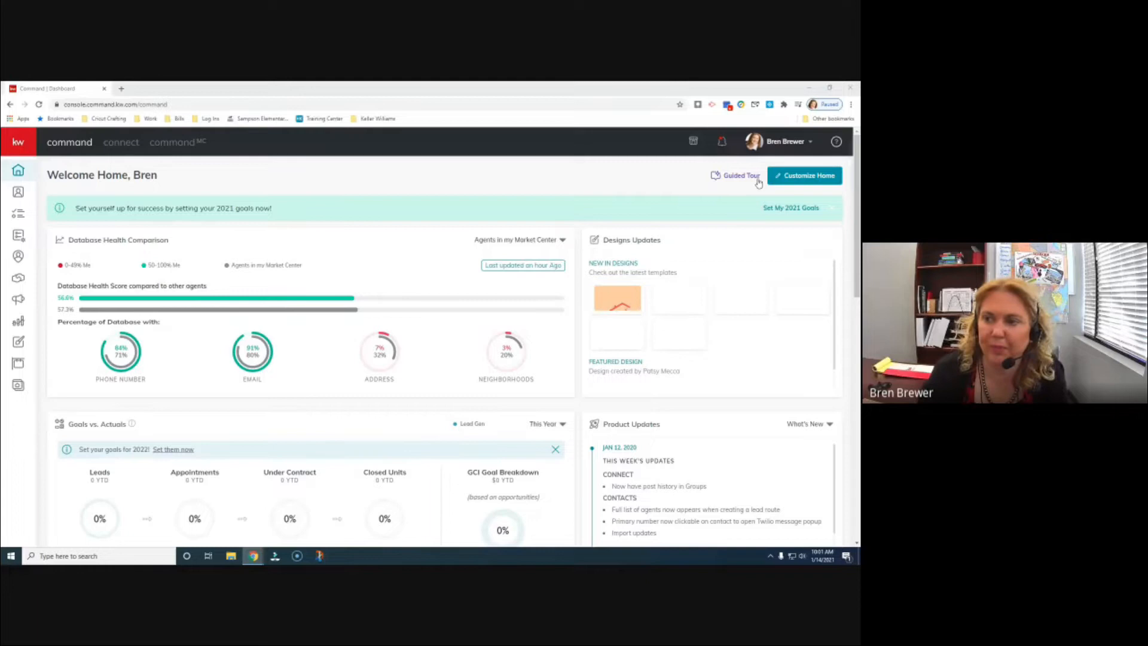
- Open the profile account menu and choose Settings to reach the connected apps page
click(782, 142)
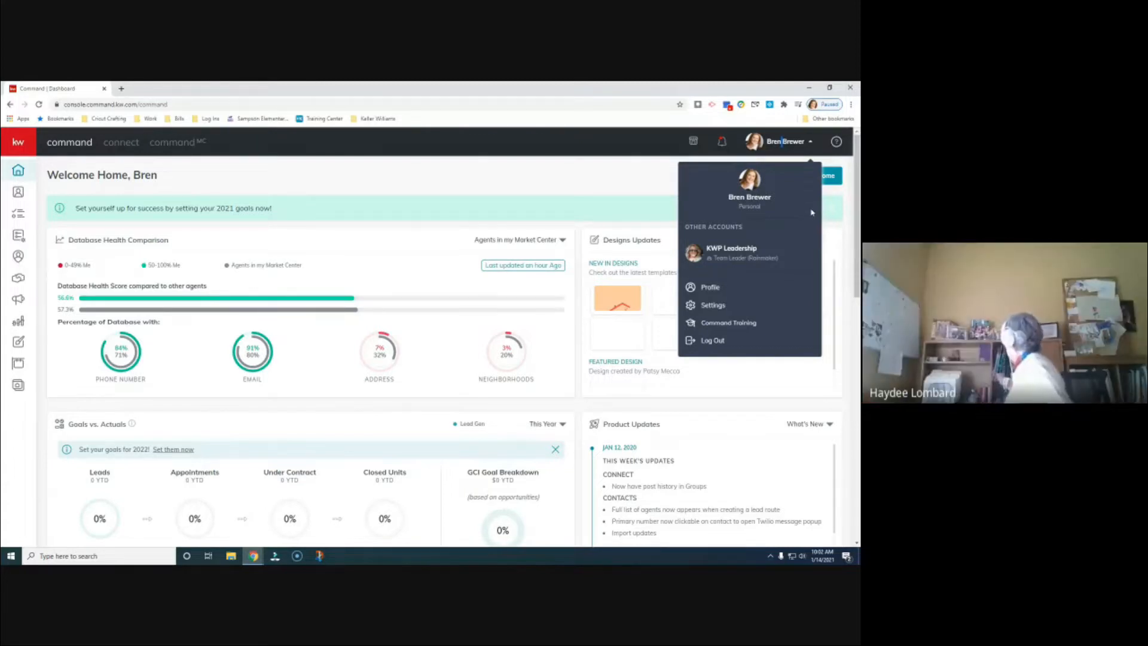
click(776, 147)
click(780, 148)
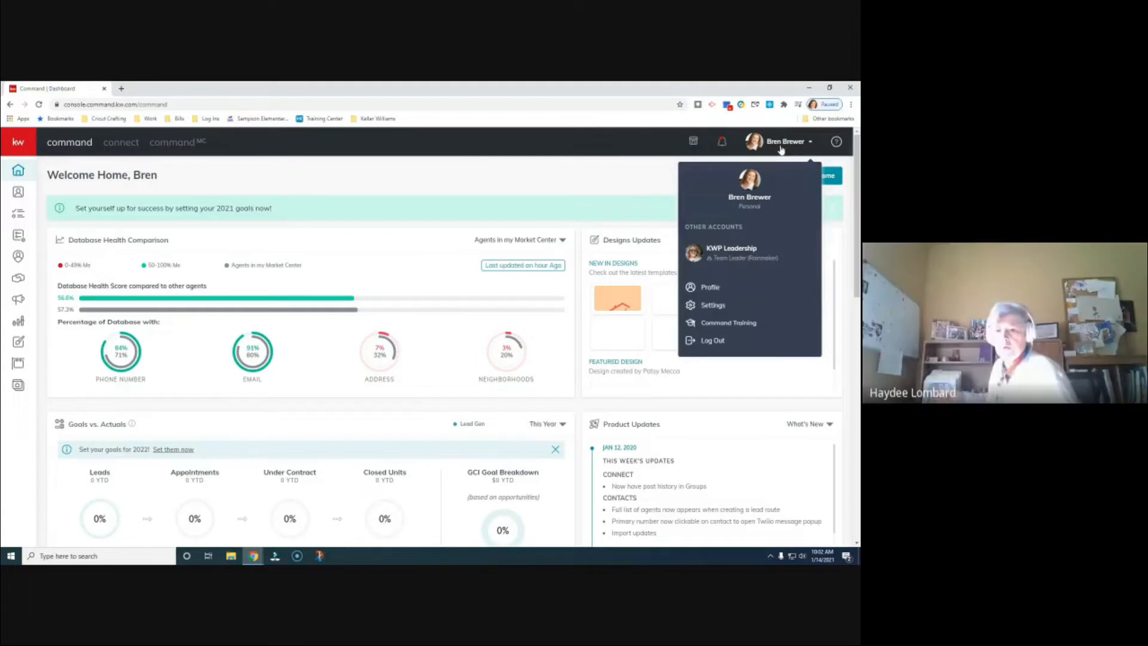
click(709, 308)
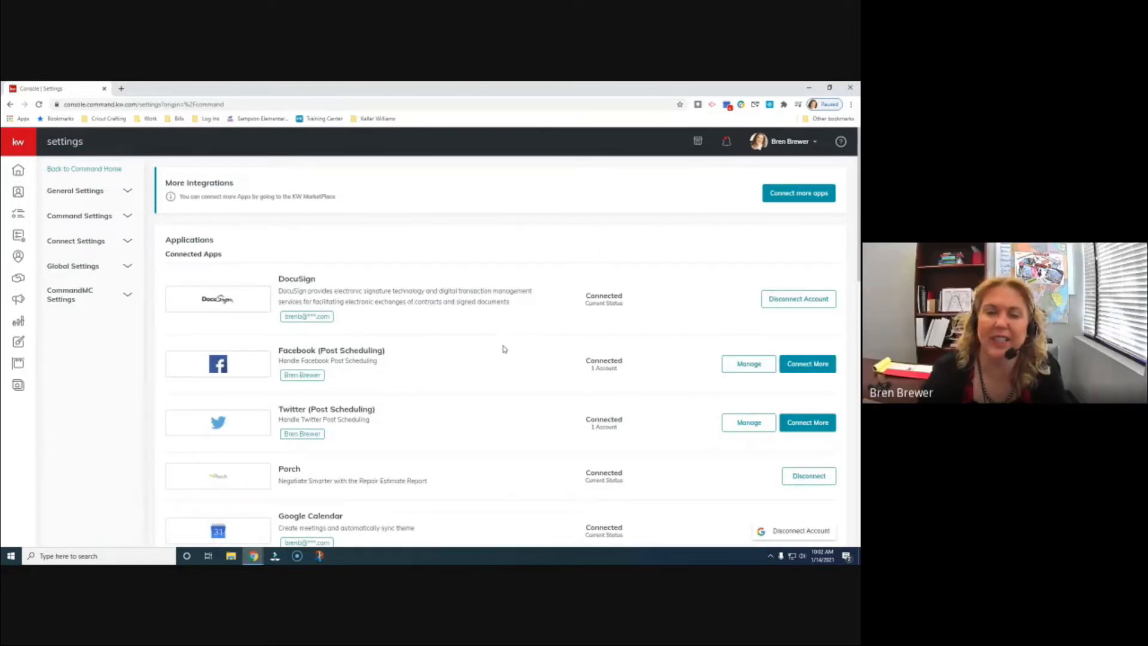
- Scroll the Connected Apps list down to Messaging, where Twilio shows Not subscribed
scroll(504, 349, down, 3)
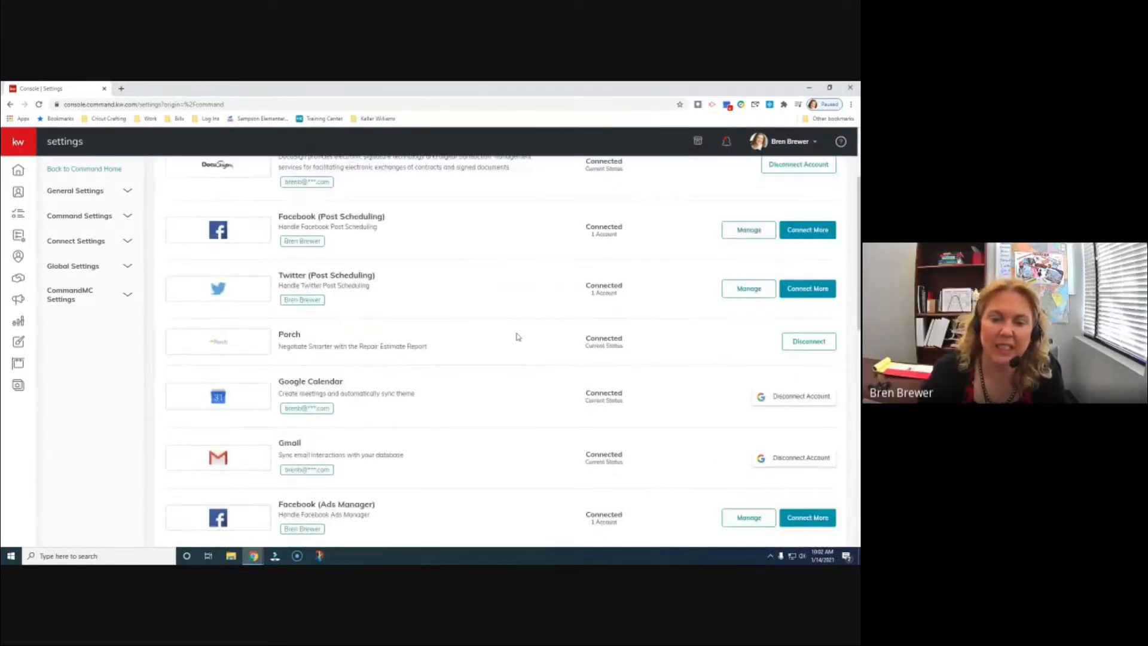
scroll(518, 336, down, 3)
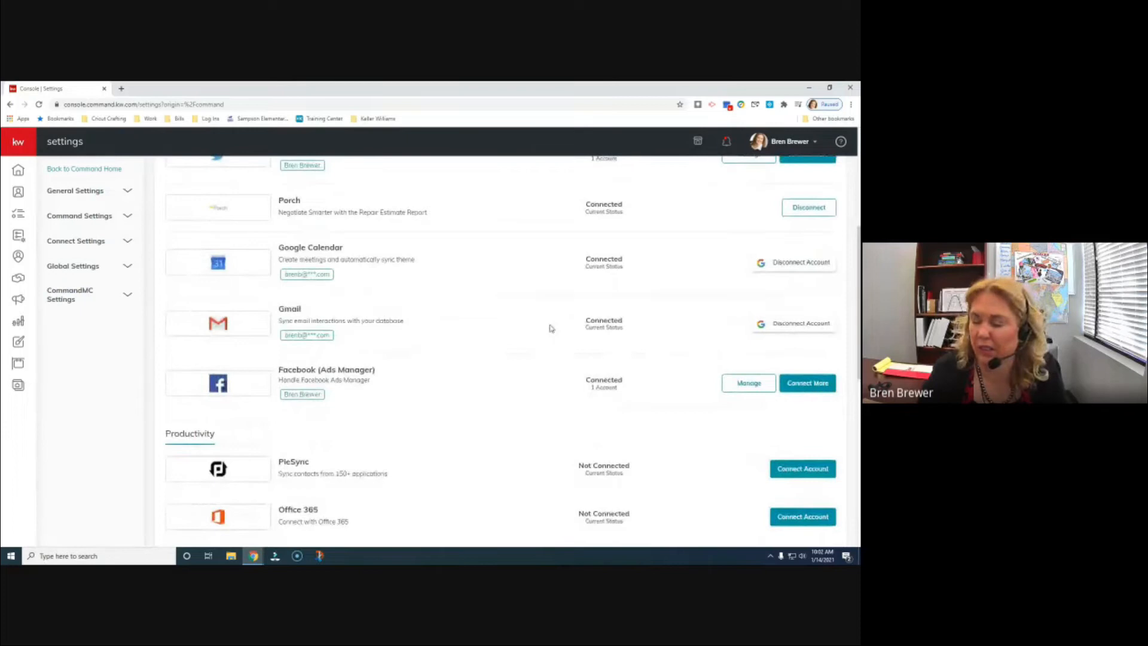
scroll(575, 384, down, 7)
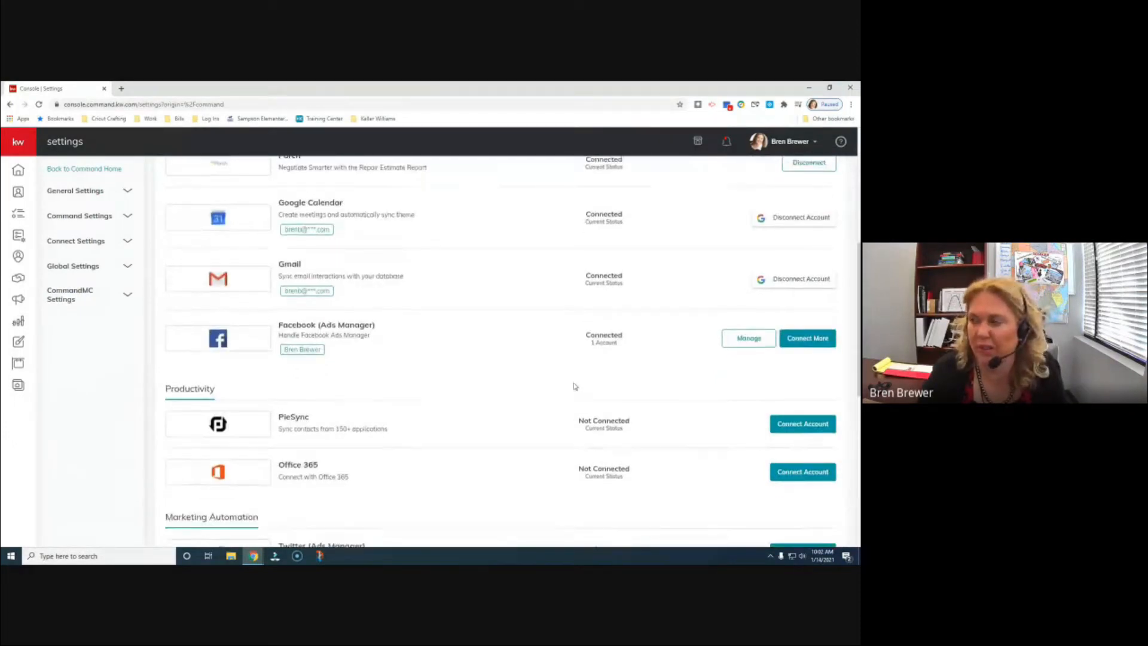
scroll(559, 438, down, 3)
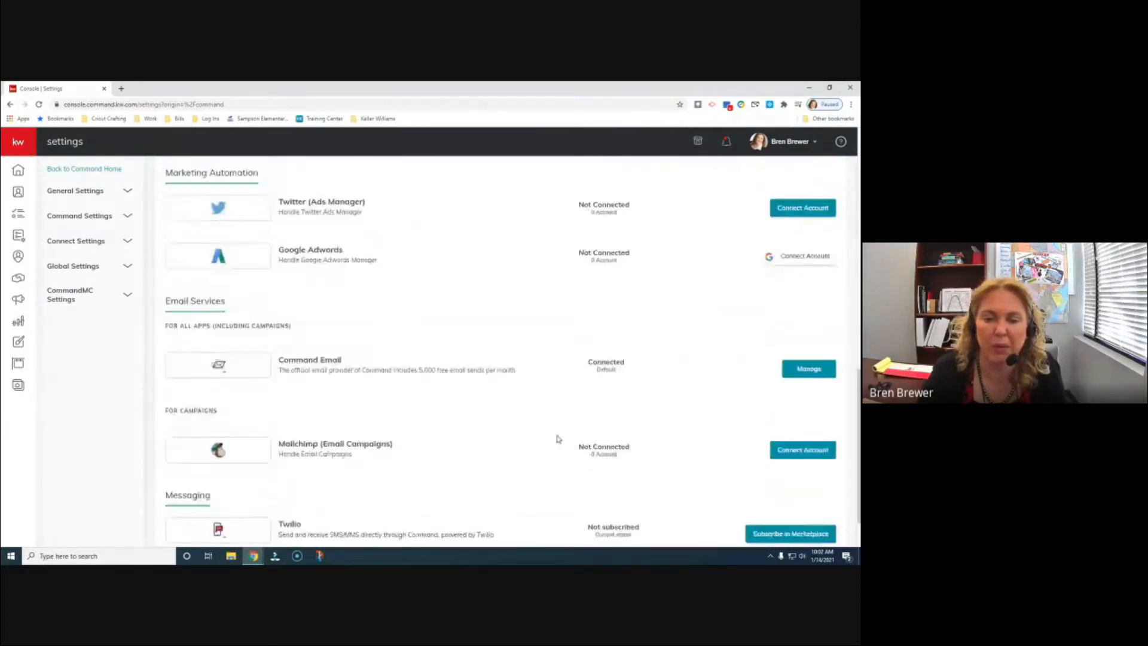
scroll(534, 364, up, 9)
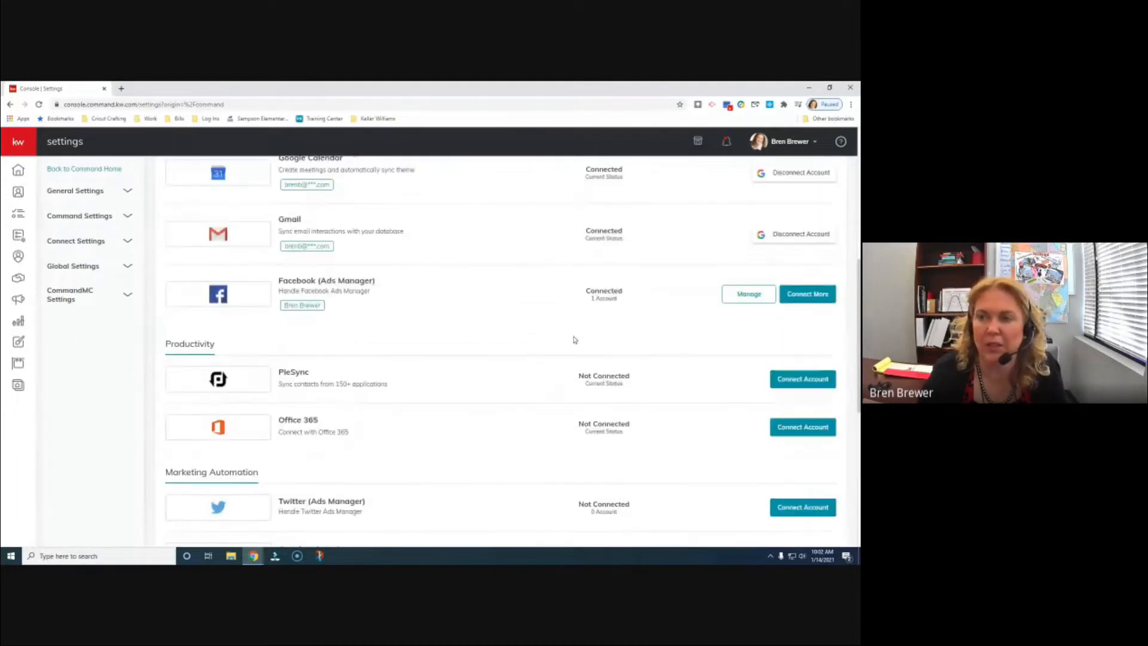
click(815, 143)
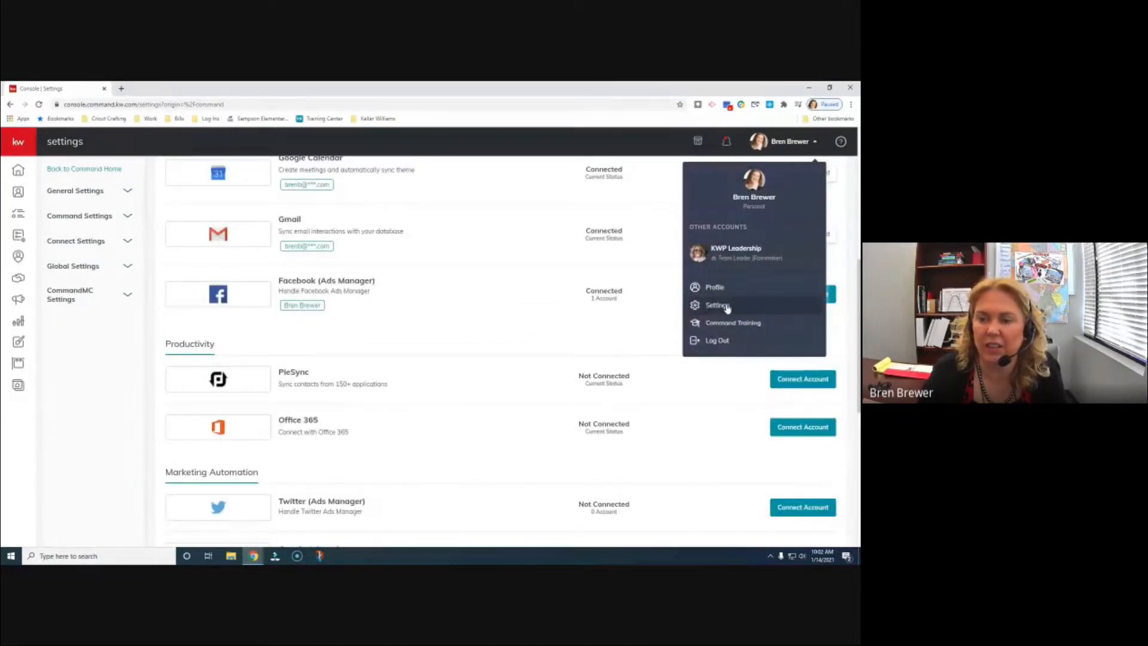
click(781, 147)
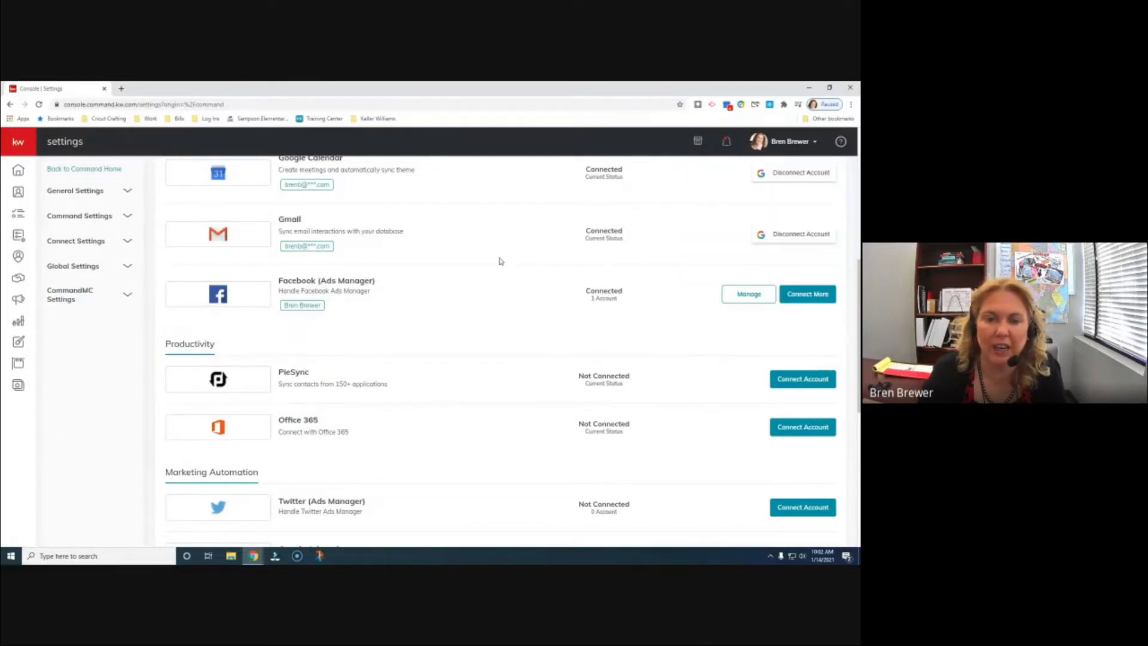
scroll(501, 258, down, 6)
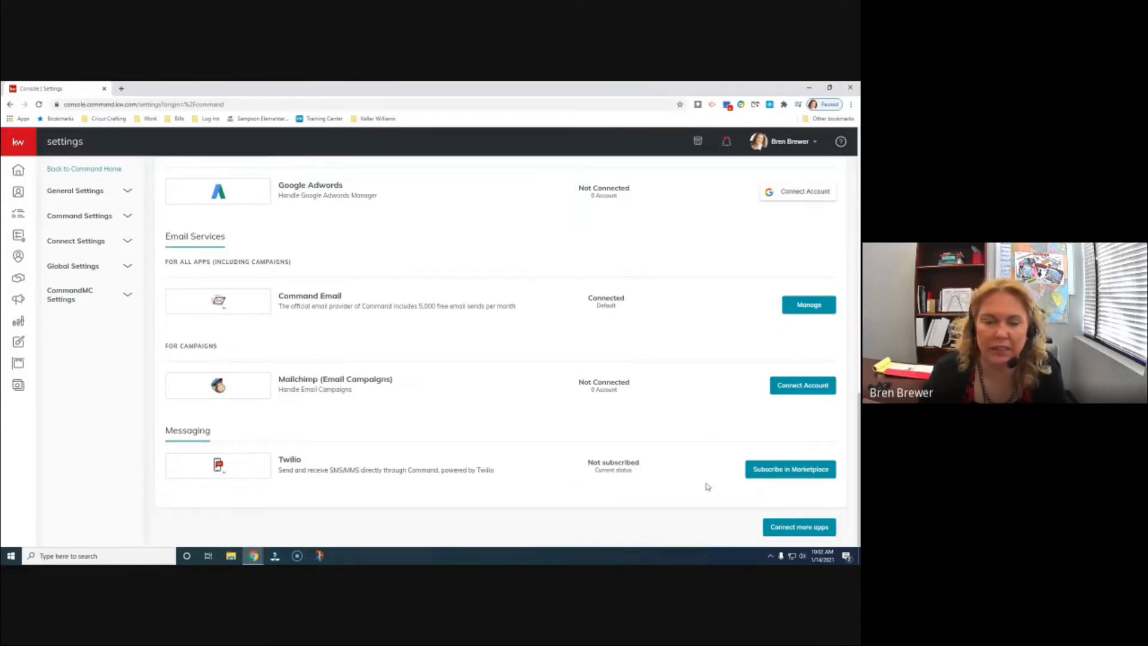
- Open Twilio's Marketplace listing, browse its SMS/MMS overview, then view Editions & Pricing
click(808, 475)
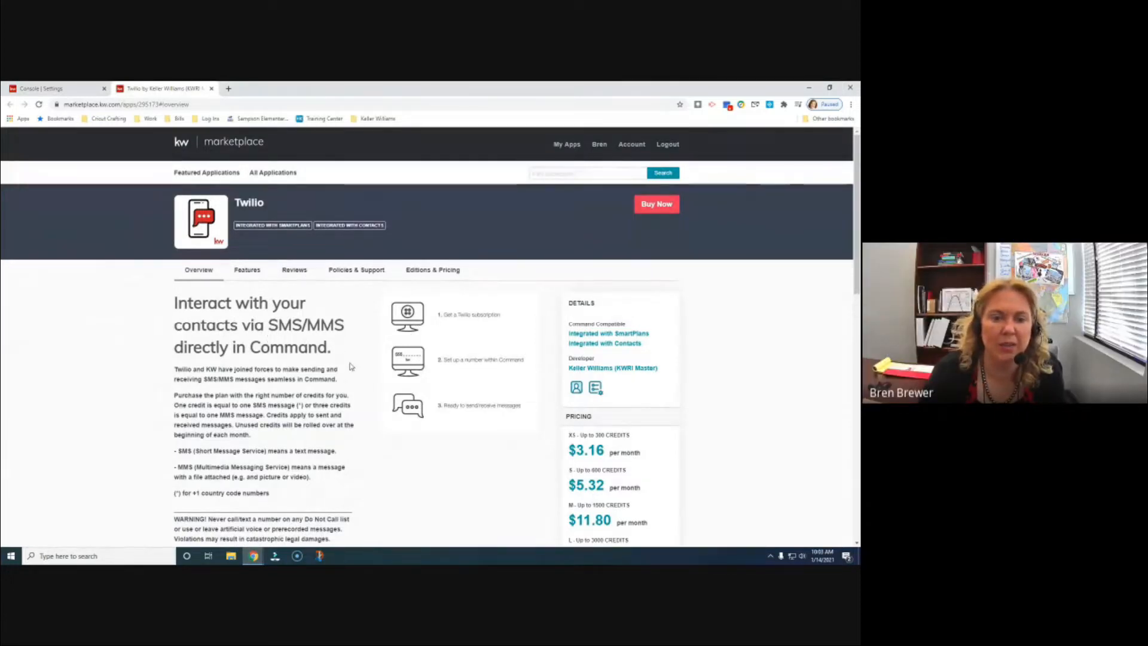
scroll(351, 367, down, 2)
scroll(353, 366, down, 2)
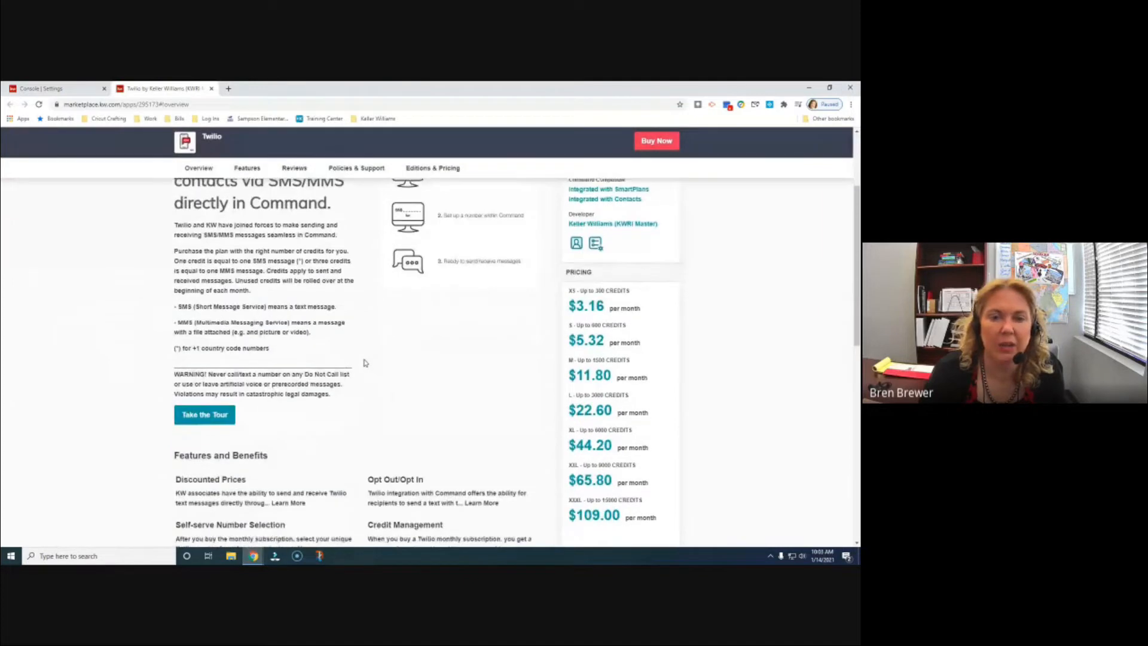
scroll(366, 363, down, 1)
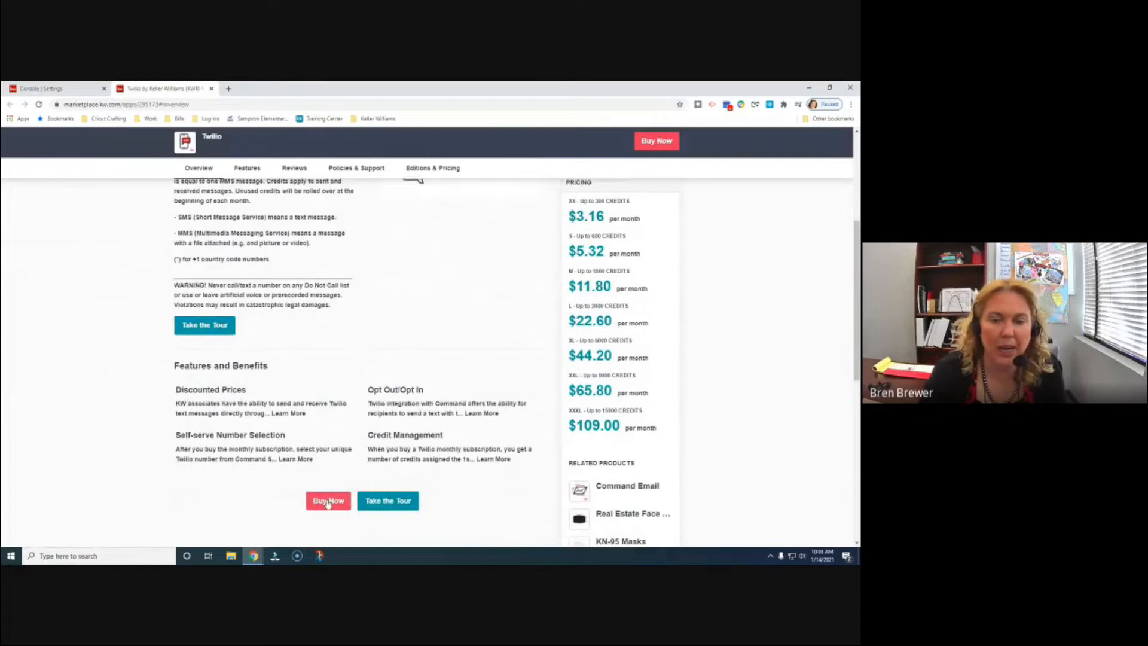
scroll(455, 477, up, 1)
scroll(456, 477, up, 2)
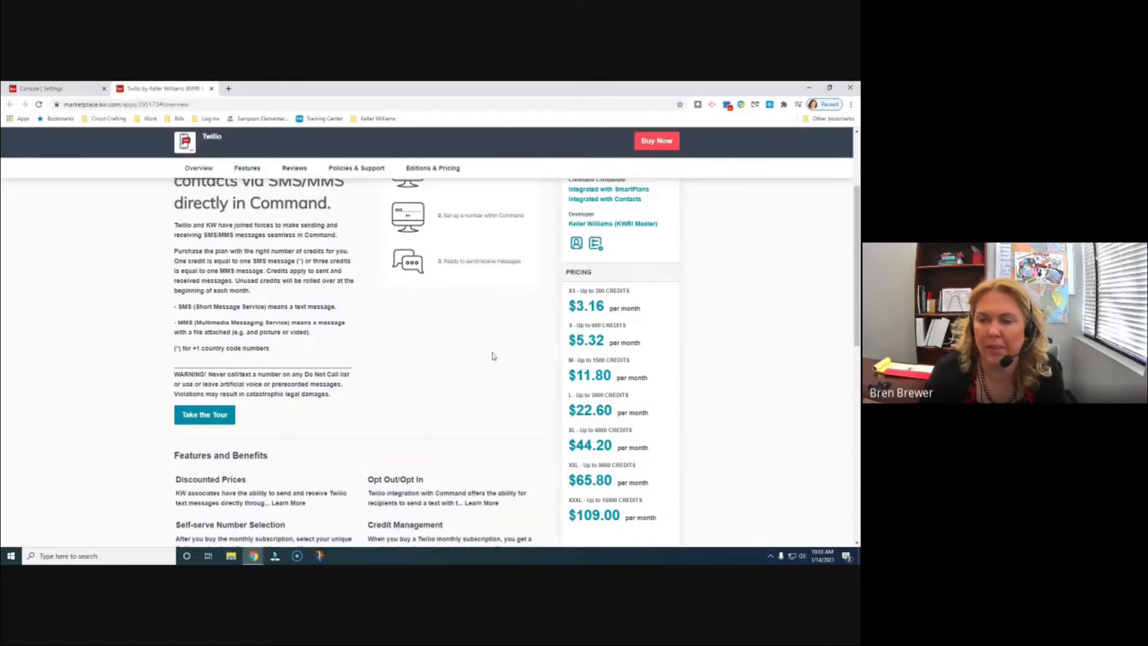
scroll(511, 381, up, 3)
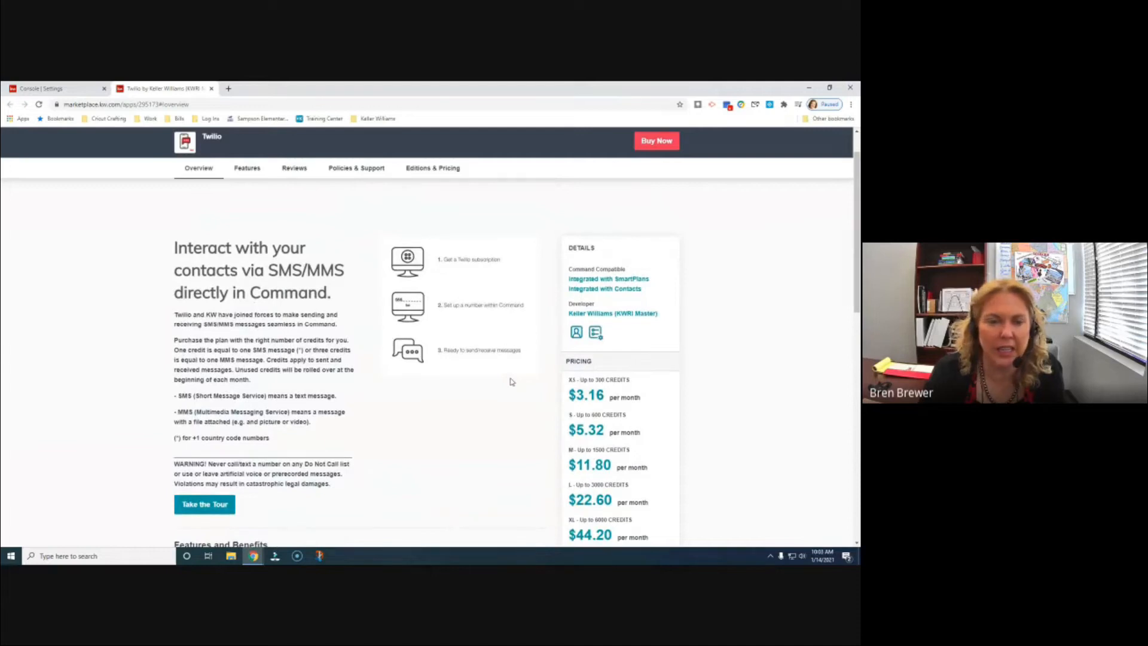
scroll(511, 382, down, 1)
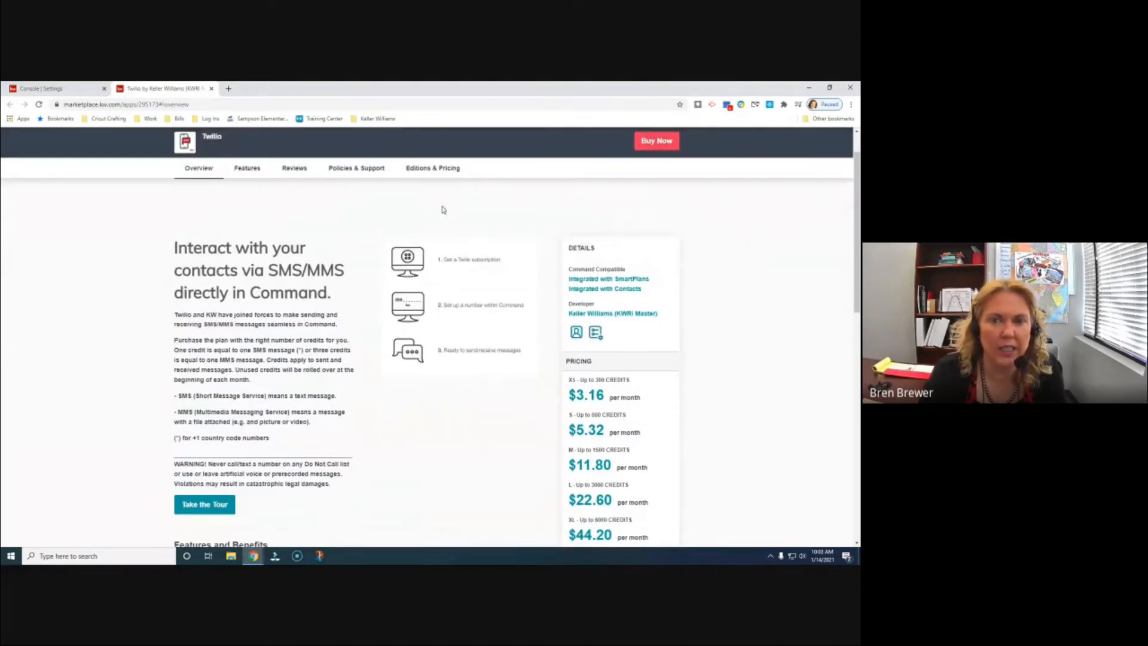
click(442, 171)
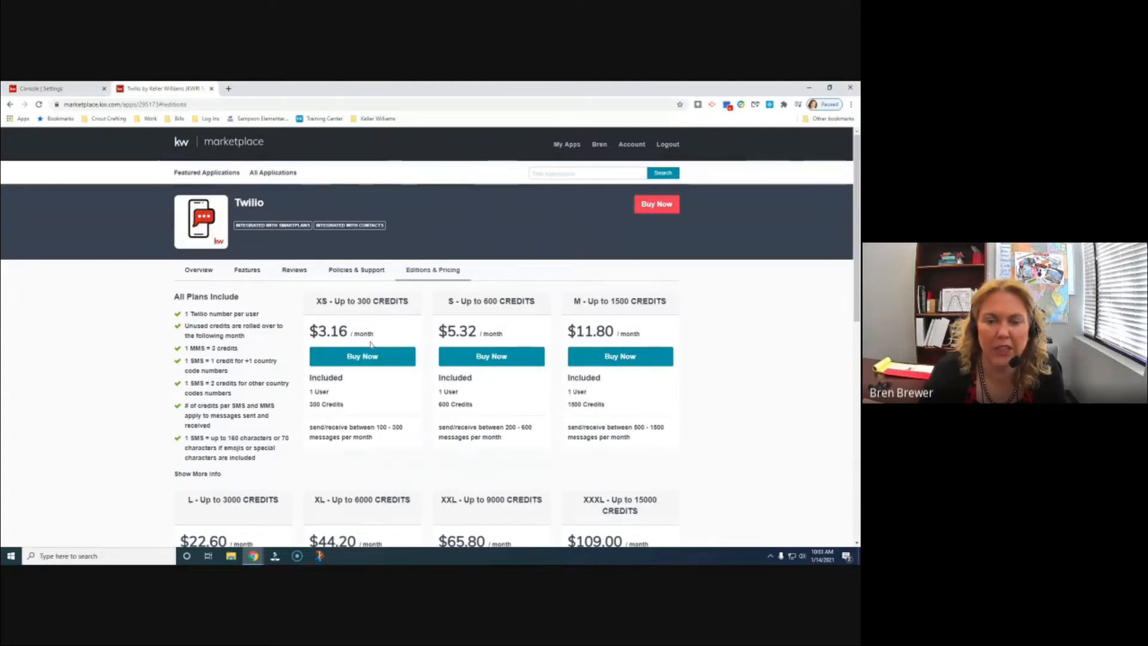
- Review Twilio's plans from XS $3.16 to XXXL $109.00, then return to Command settings
scroll(372, 474, down, 1)
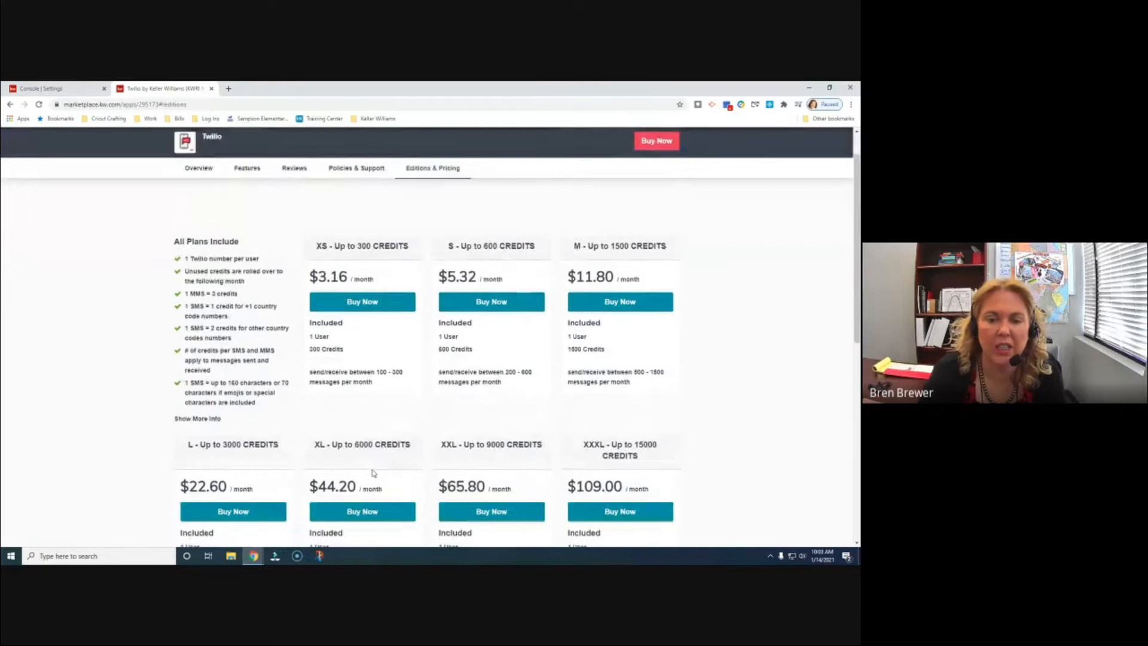
scroll(372, 474, up, 1)
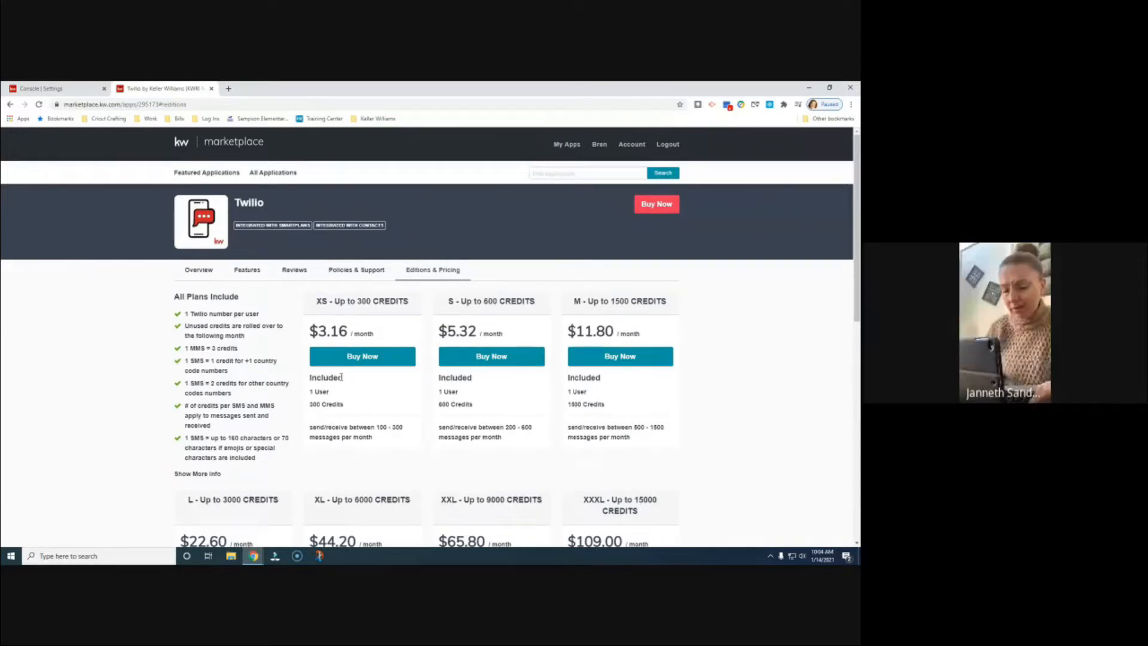
click(46, 89)
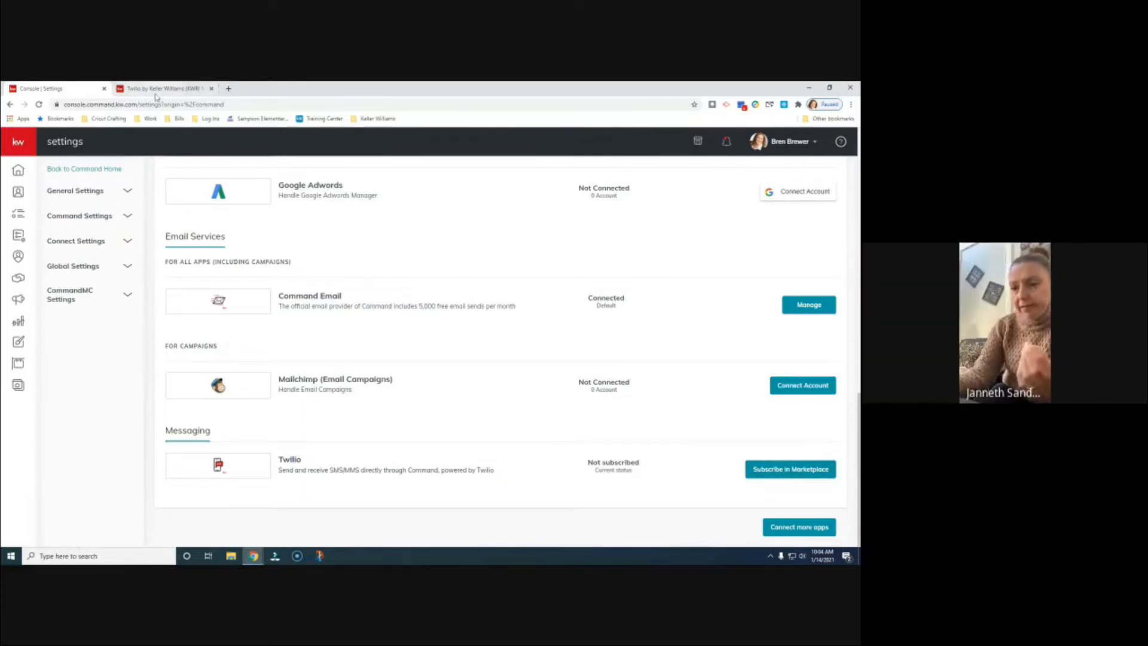
- Switch between Command settings and the Twilio tab, ending on Twilio's Editions & Pricing
click(792, 146)
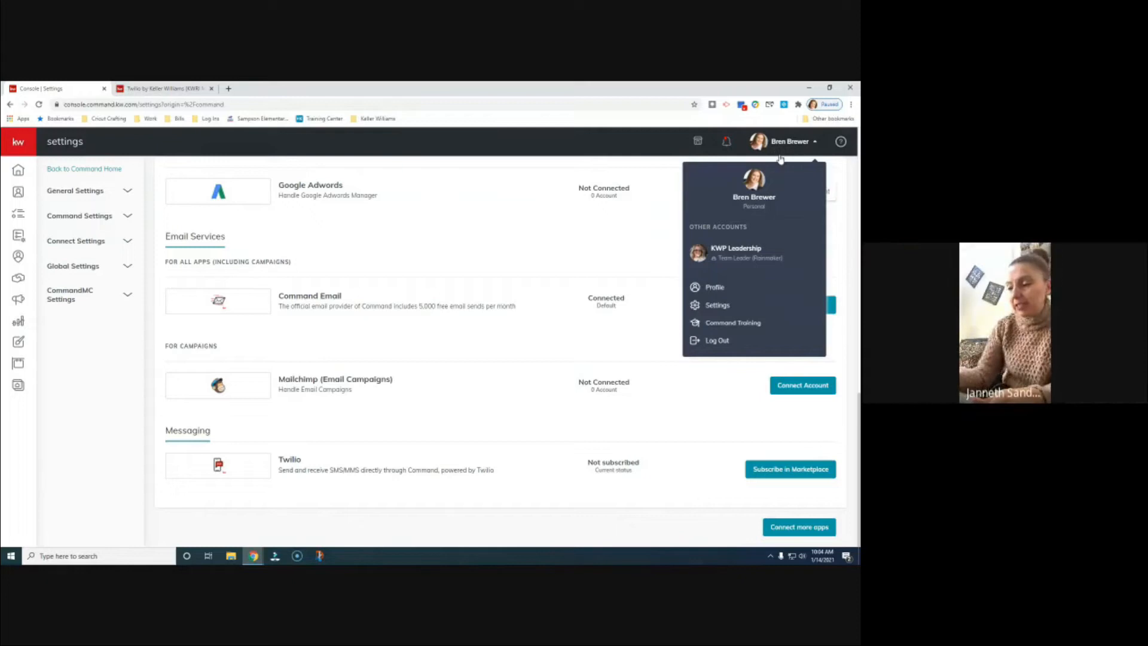
click(778, 147)
click(132, 88)
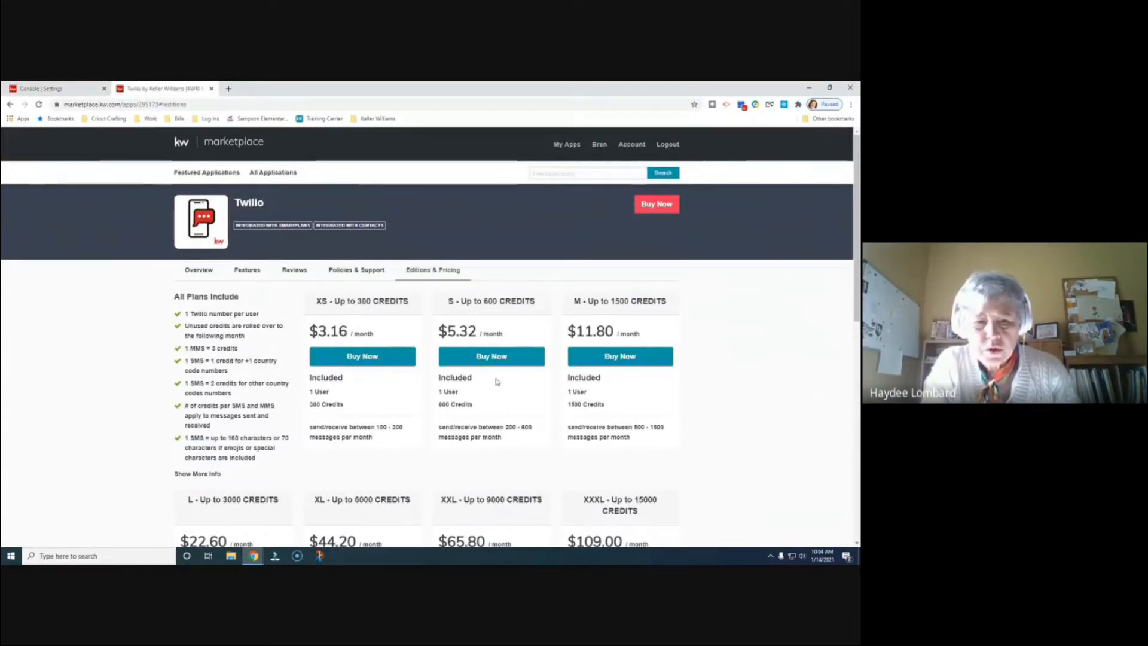
click(58, 92)
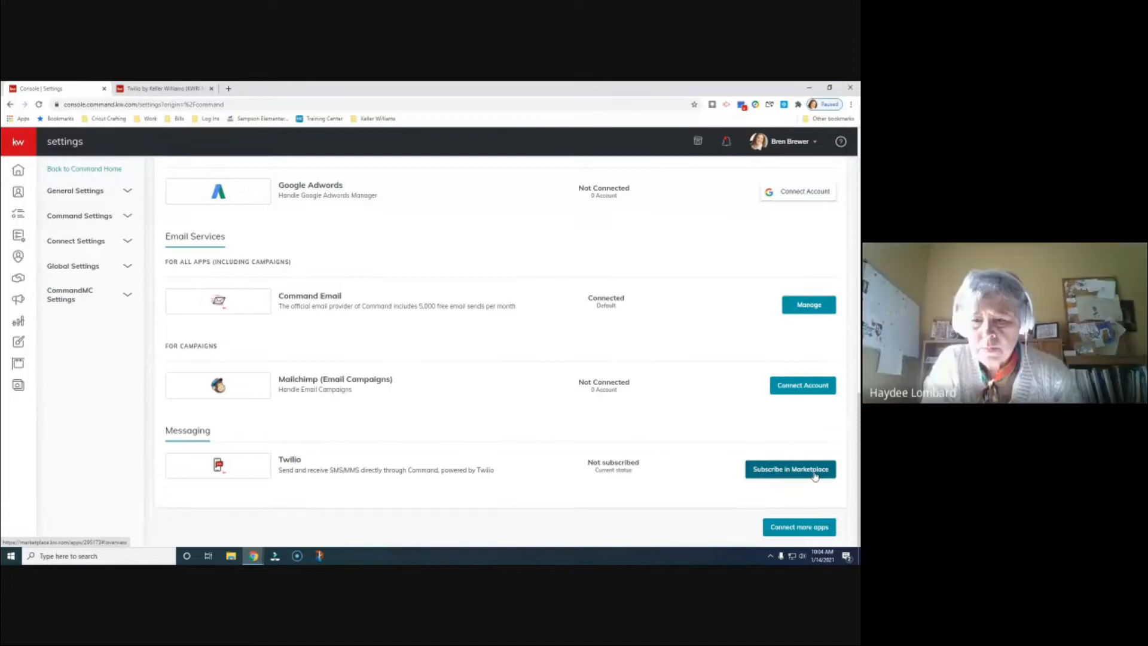
click(162, 88)
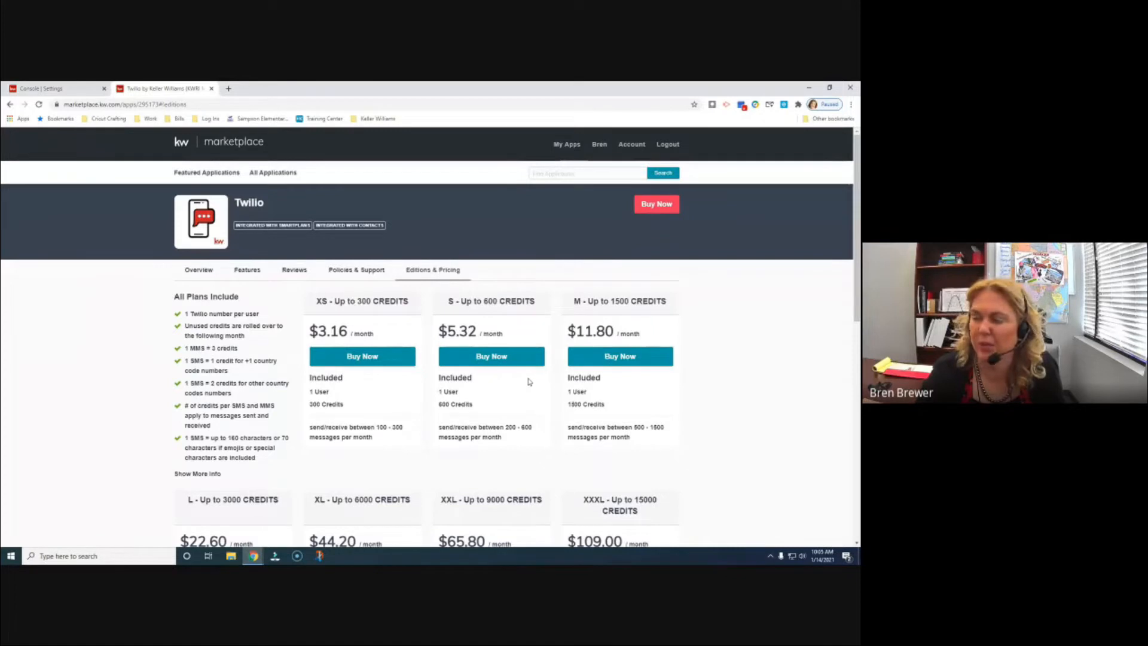
- Scroll the Twilio plans and buy the XS 300-credit plan at $3.16/month
scroll(530, 381, down, 3)
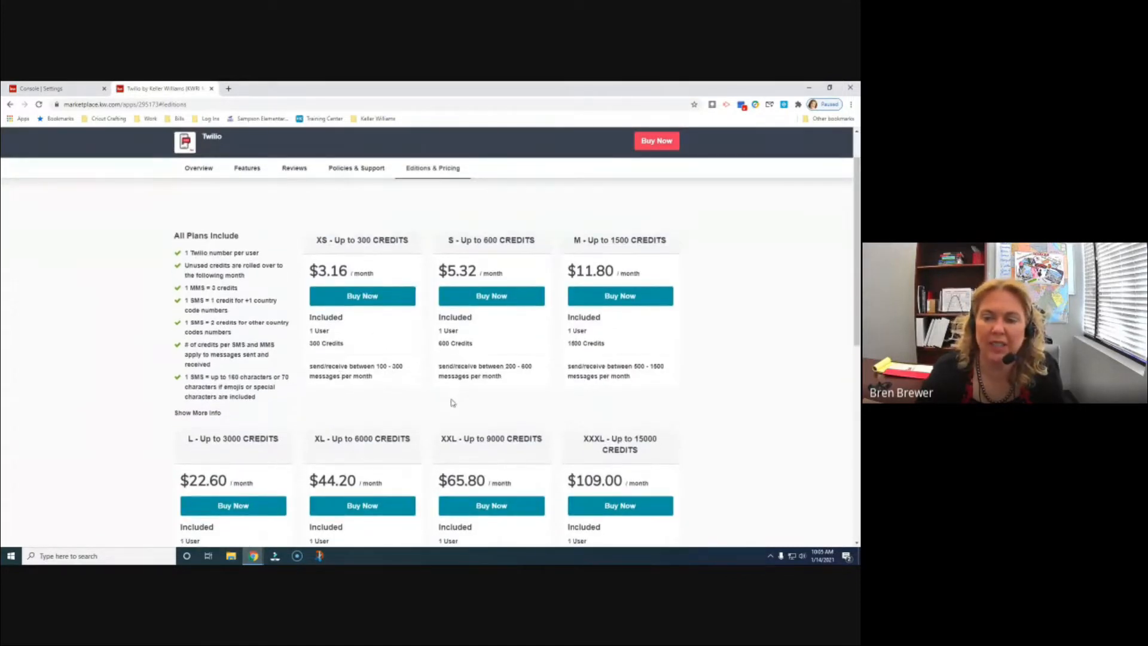
scroll(460, 399, down, 3)
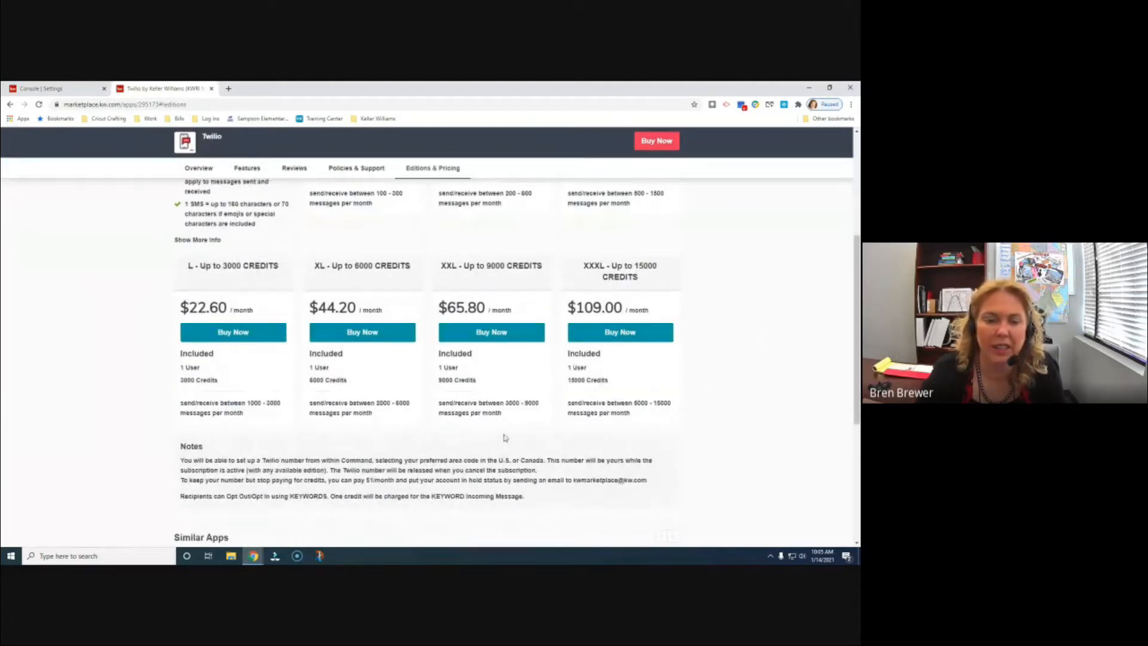
scroll(504, 436, up, 5)
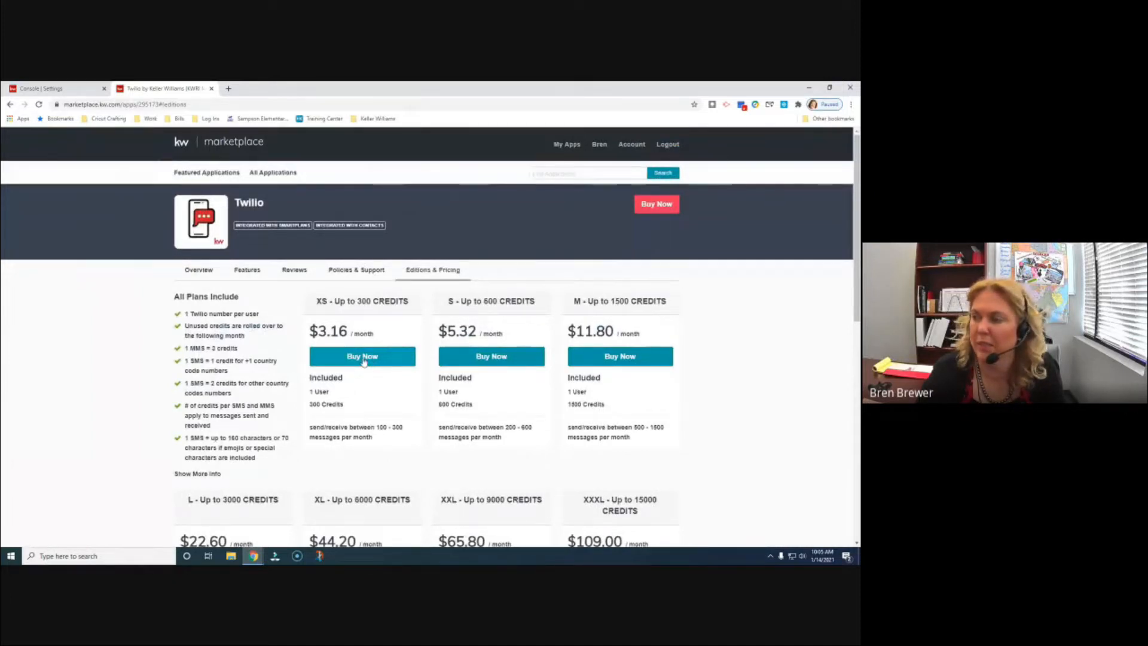
click(363, 357)
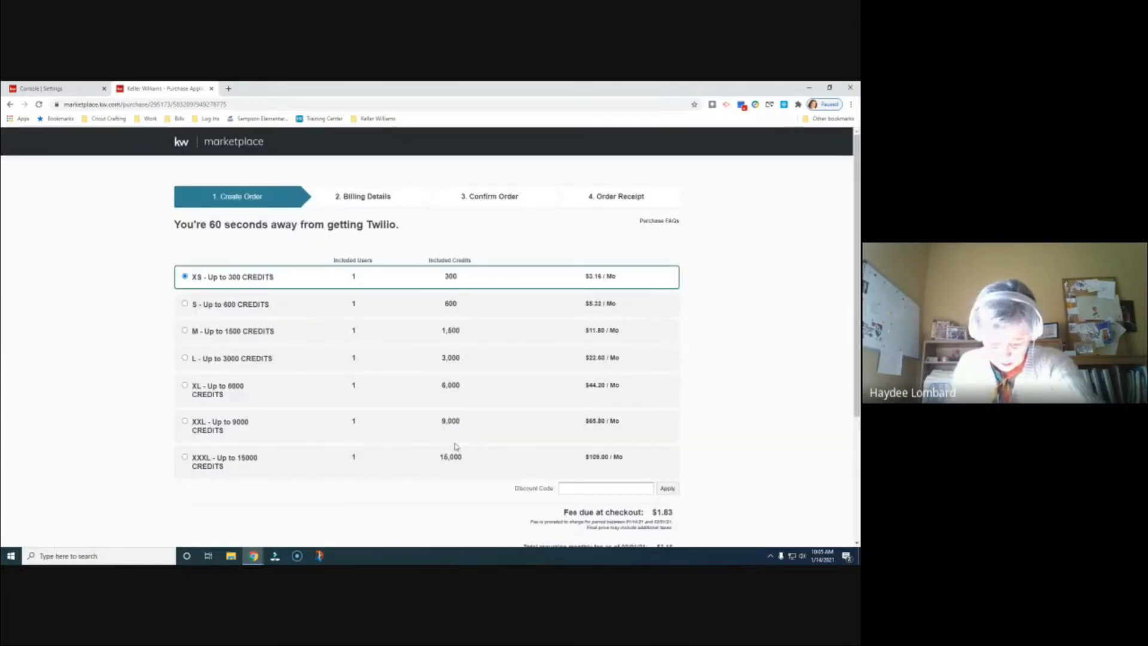
- Review the Create Order page for the XS plan, $1.83 due and $3.16 monthly
scroll(455, 446, down, 1)
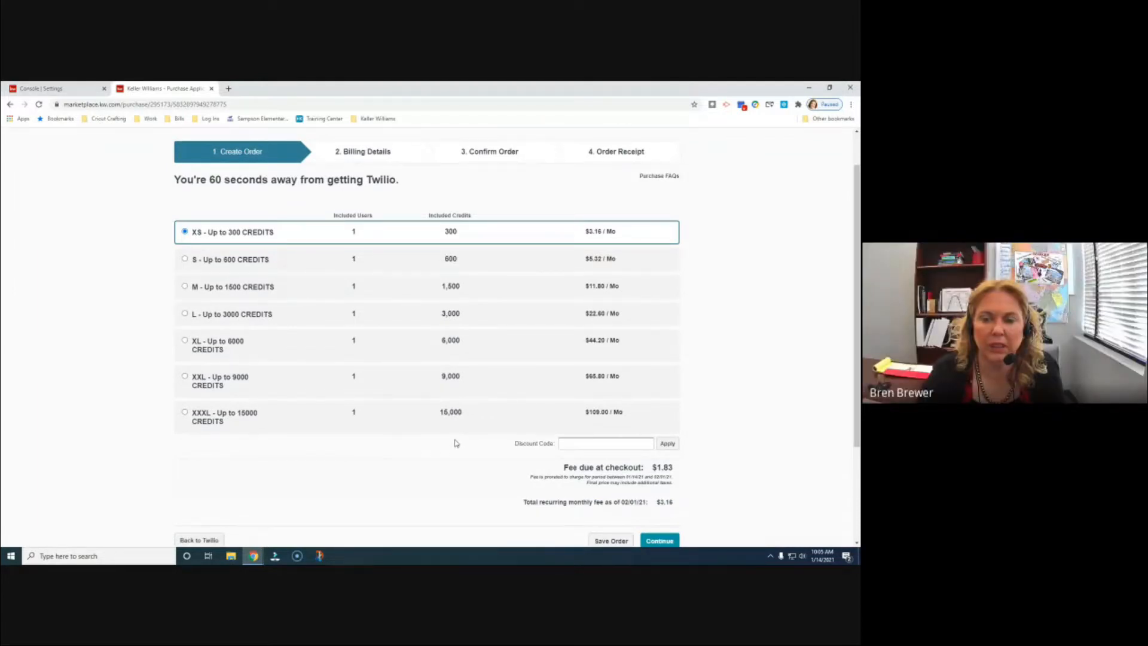
scroll(456, 442, down, 1)
scroll(456, 441, up, 1)
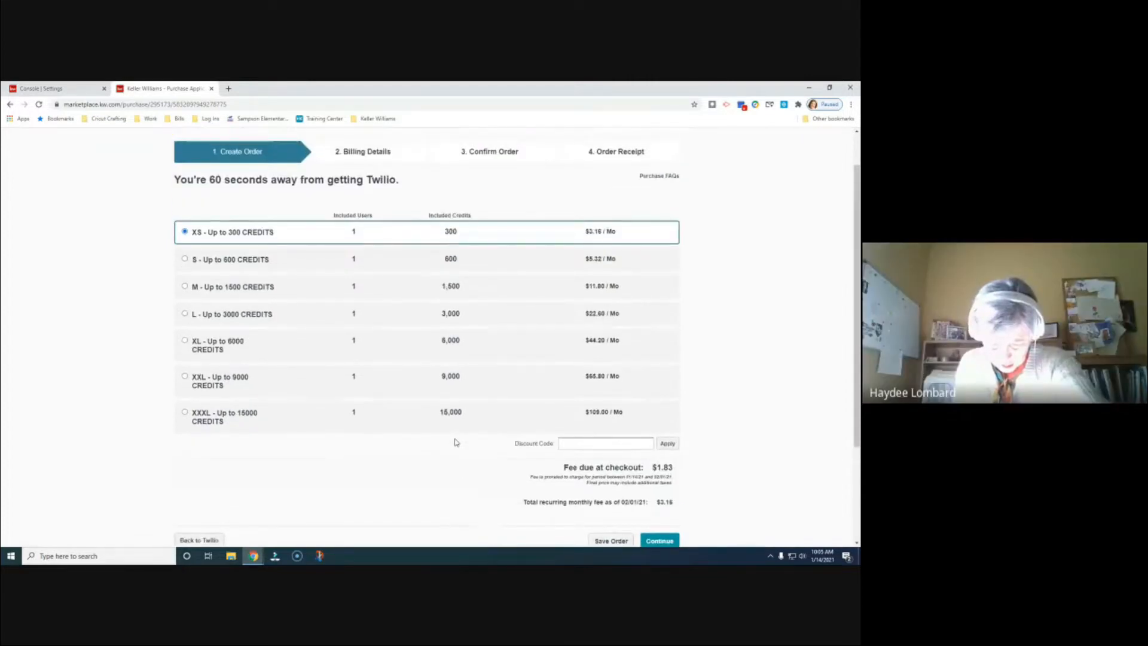
scroll(457, 442, up, 1)
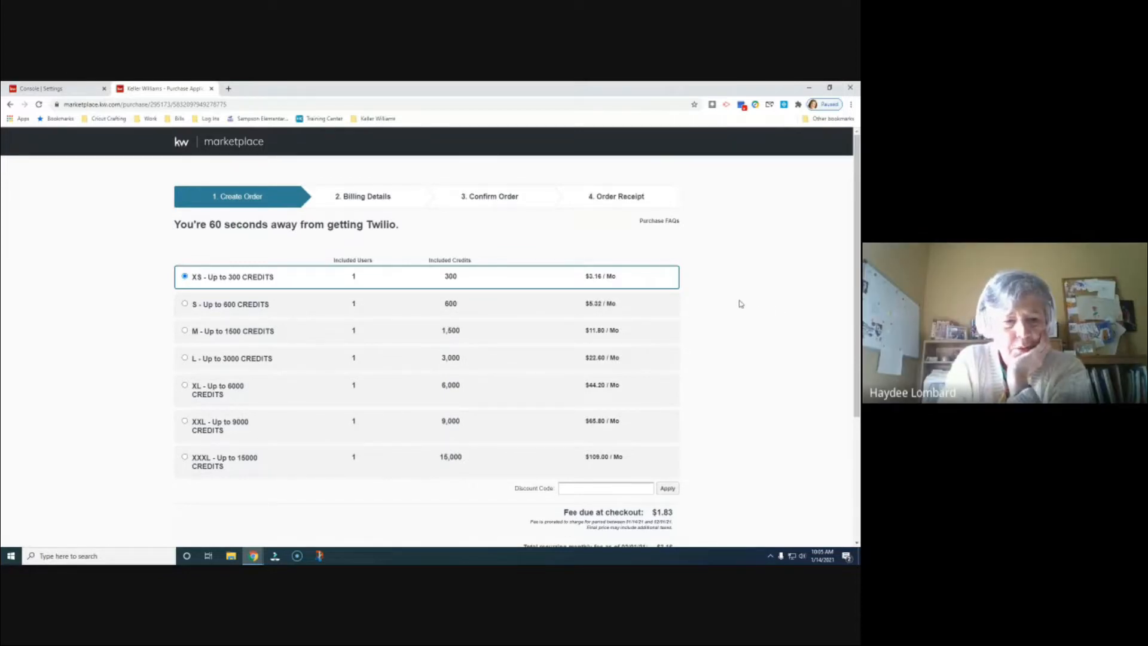
scroll(740, 304, down, 1)
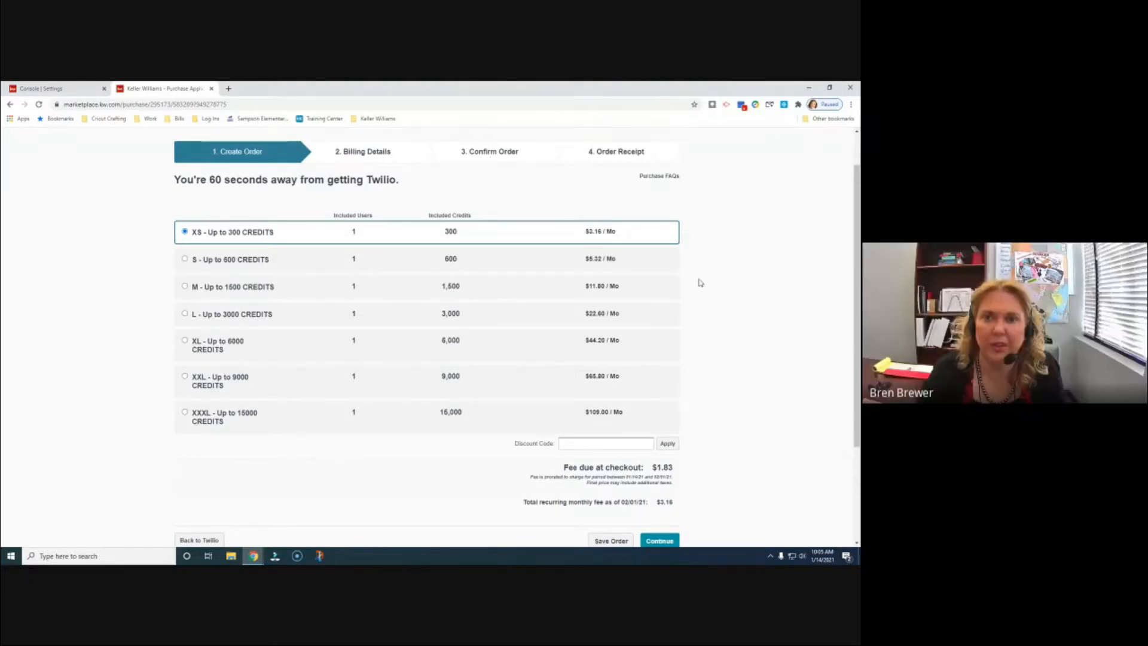
- Shrink, resize and move the Chrome window, then maximize it again
drag(513, 91, 3, 84)
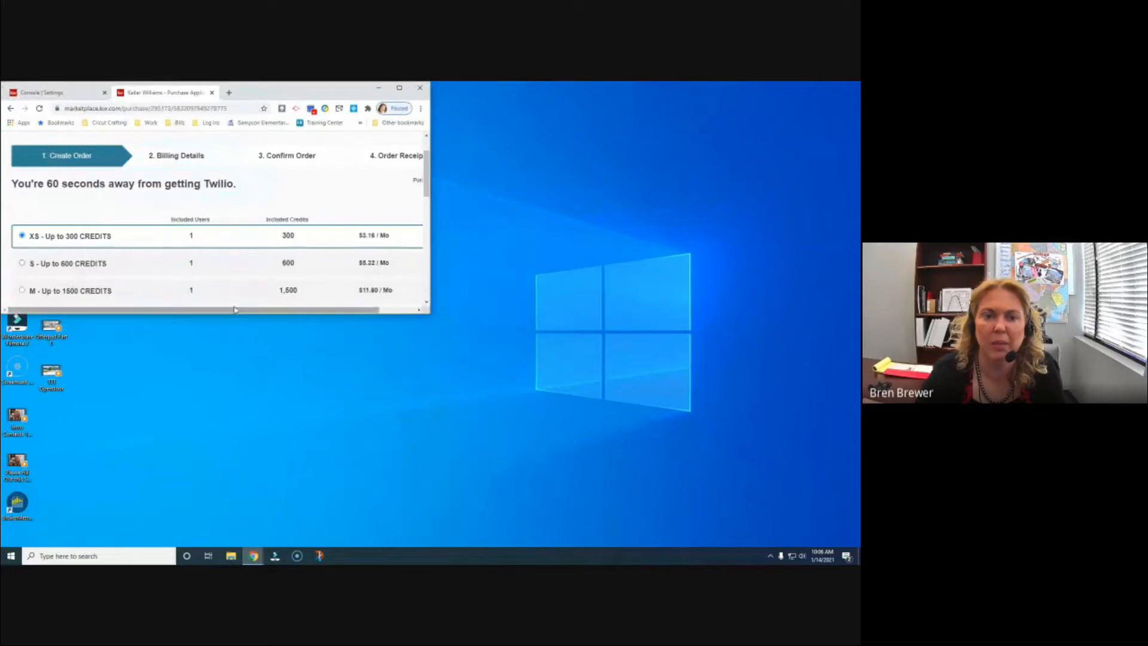
drag(230, 312, 230, 541)
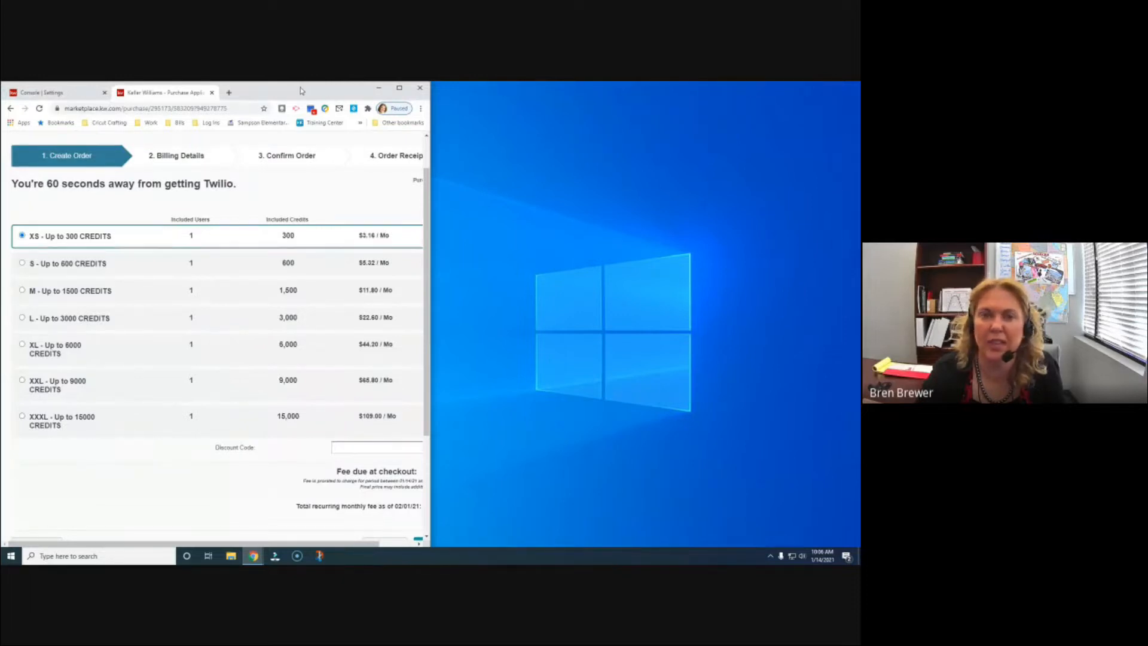
drag(301, 91, 499, 101)
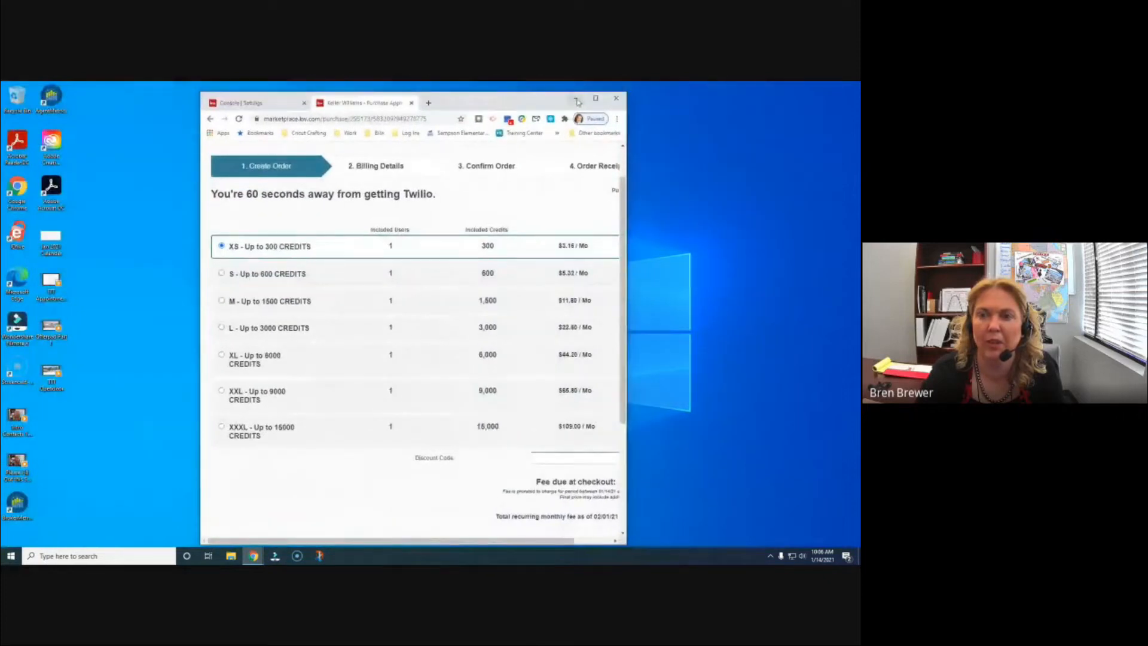
click(595, 99)
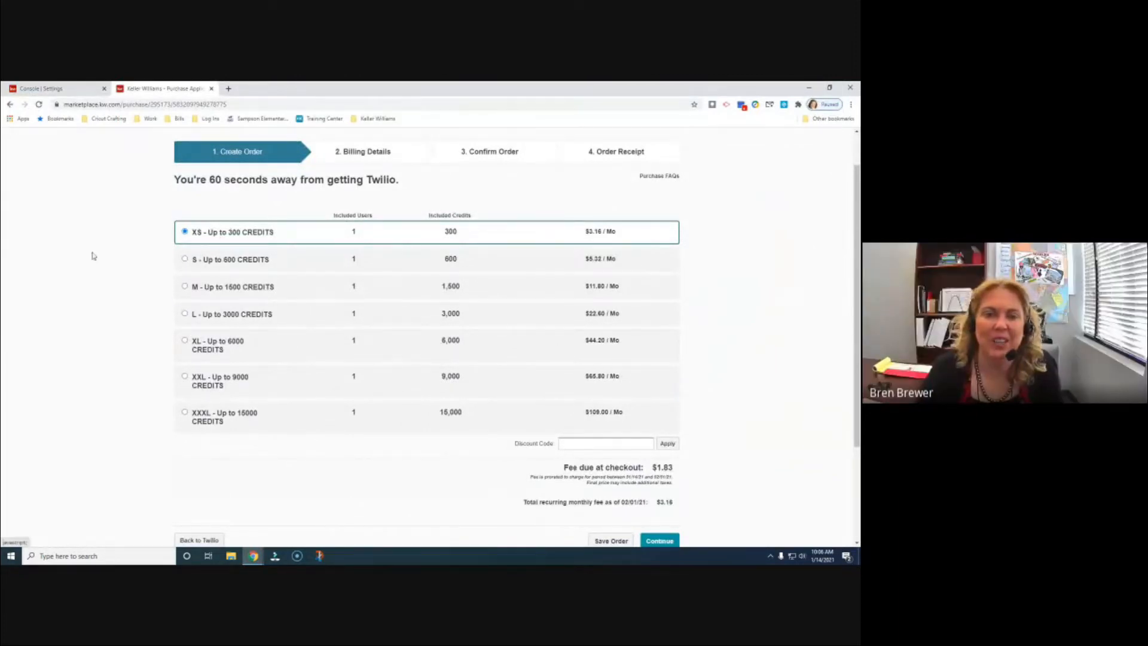
scroll(620, 364, down, 1)
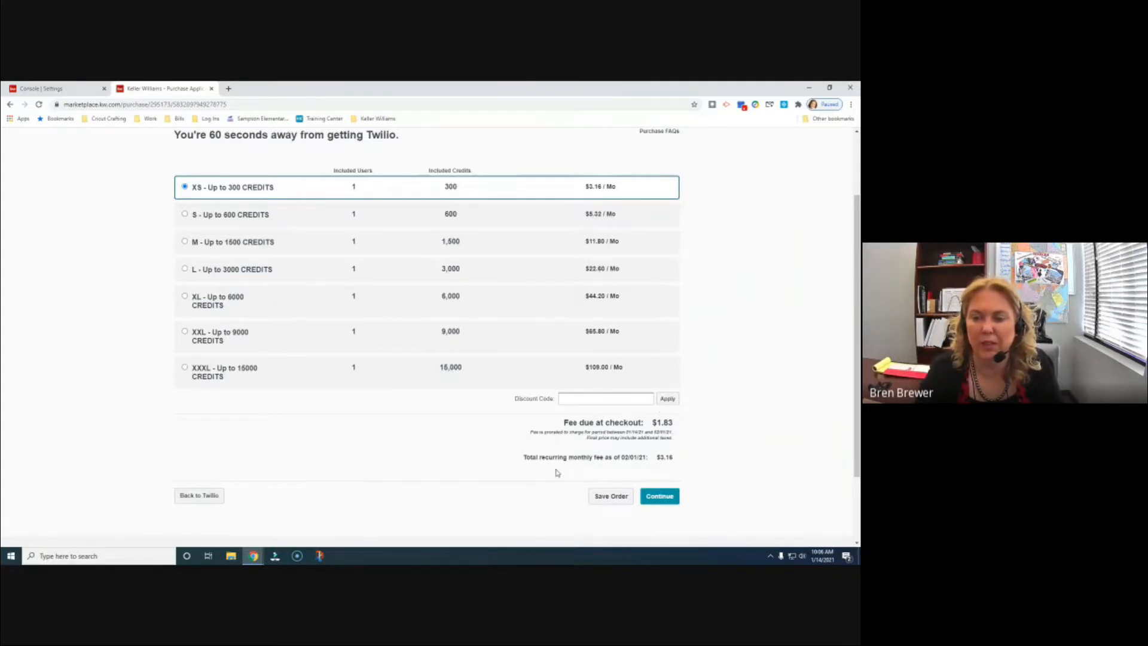
- Continue to Billing Details and autofill the billing contact fields from a saved address
click(656, 498)
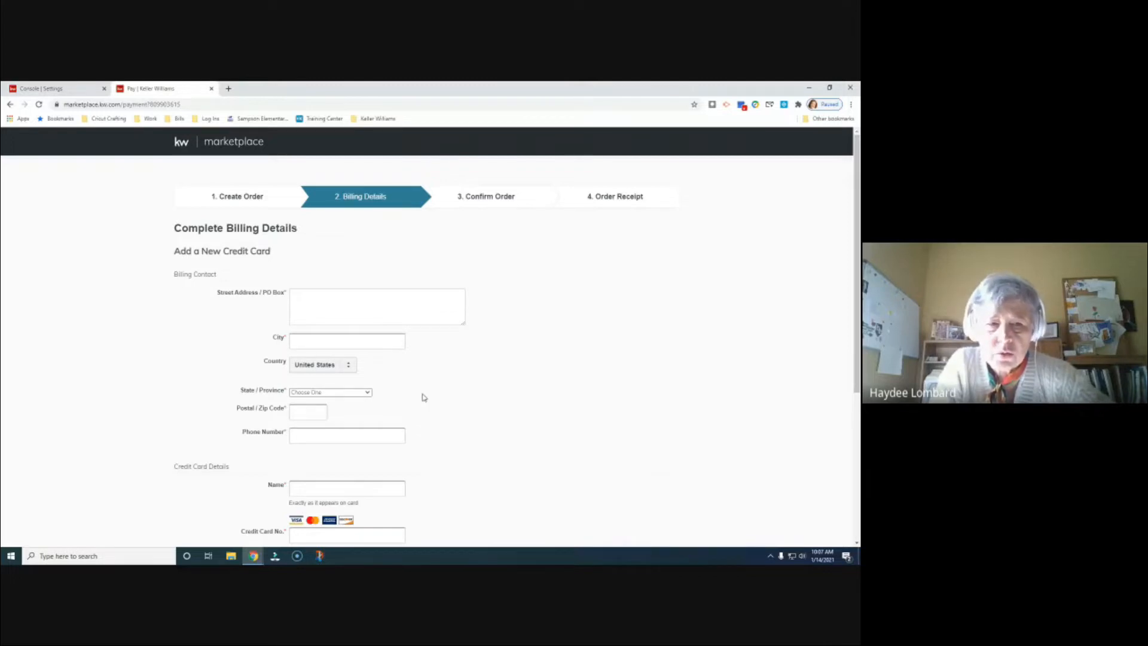
scroll(426, 396, down, 1)
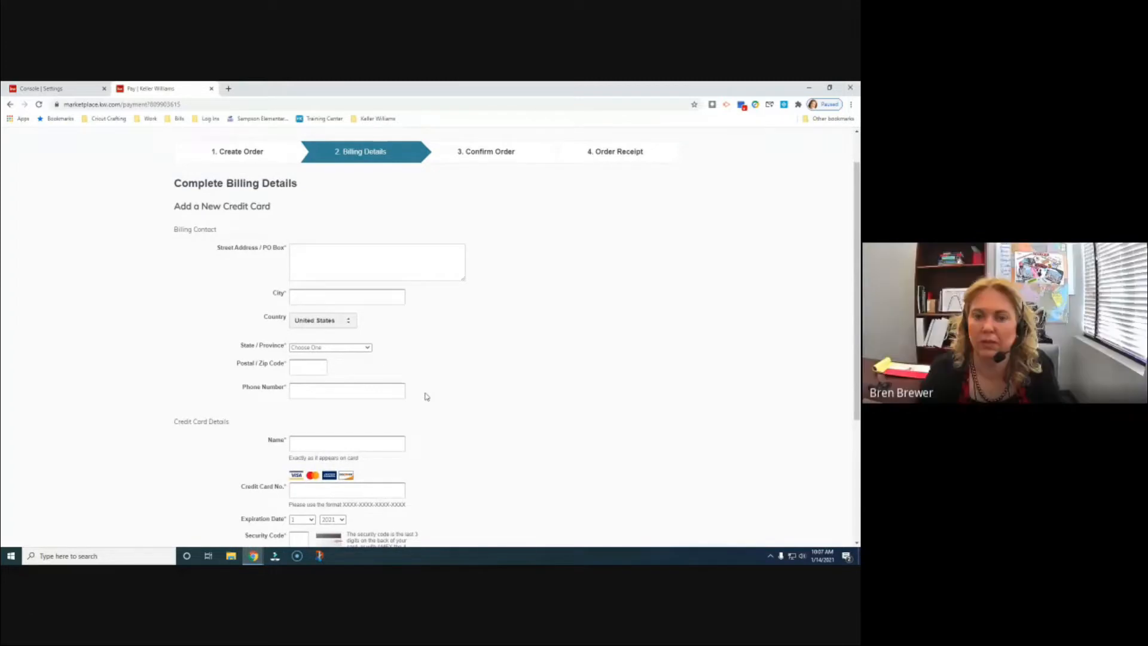
scroll(426, 397, up, 1)
click(310, 298)
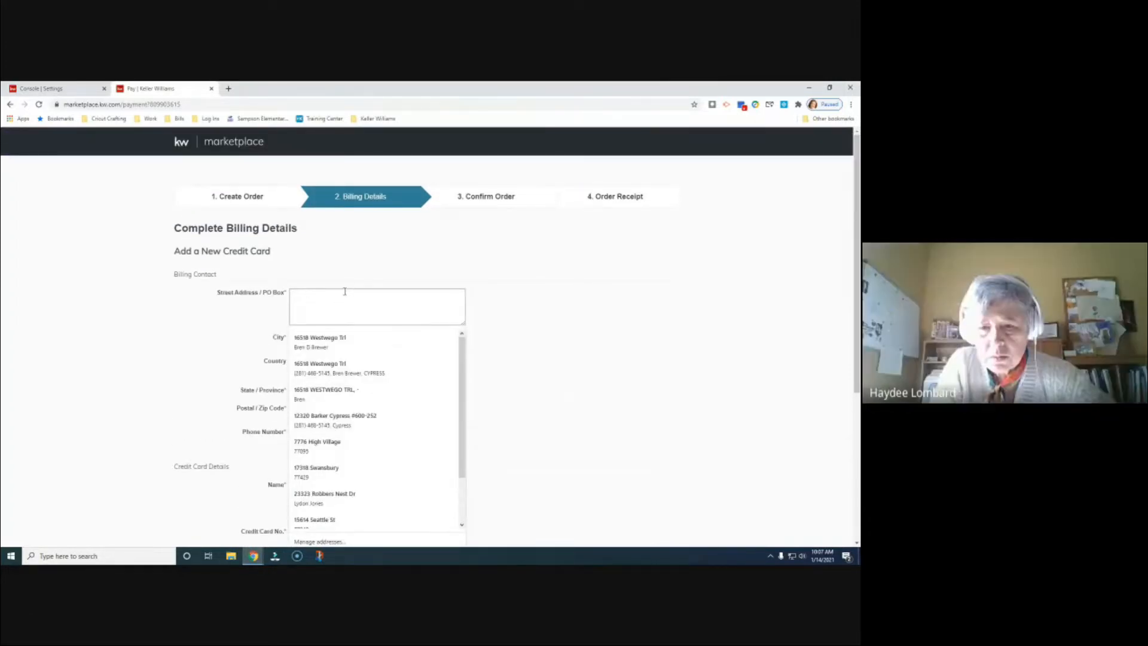
click(355, 335)
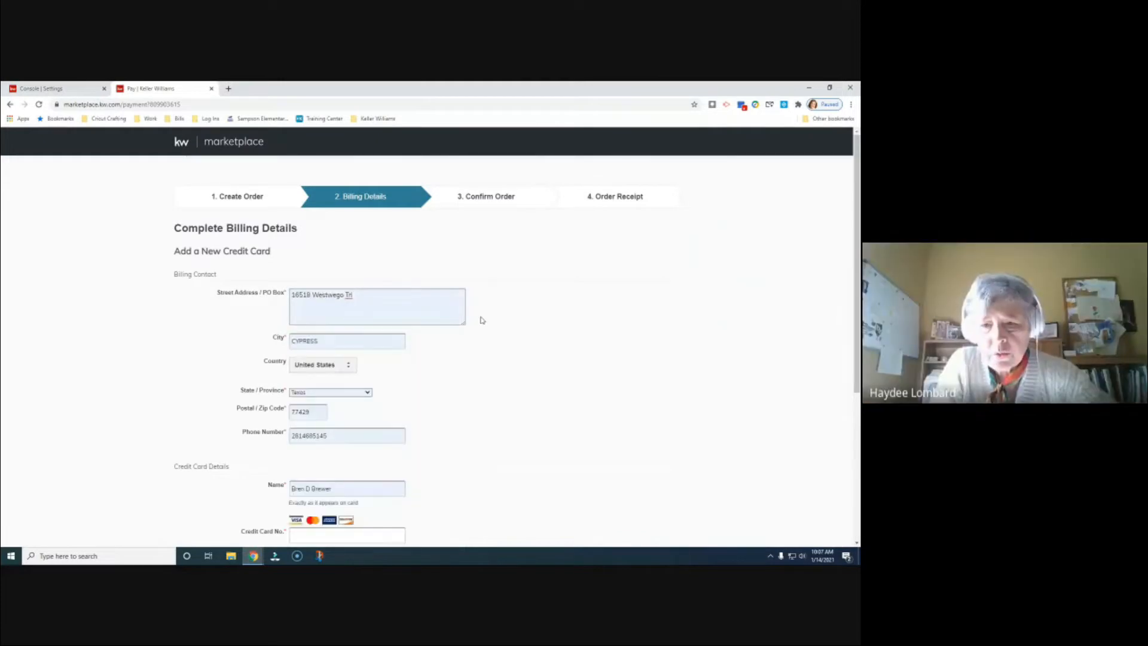
scroll(482, 320, down, 2)
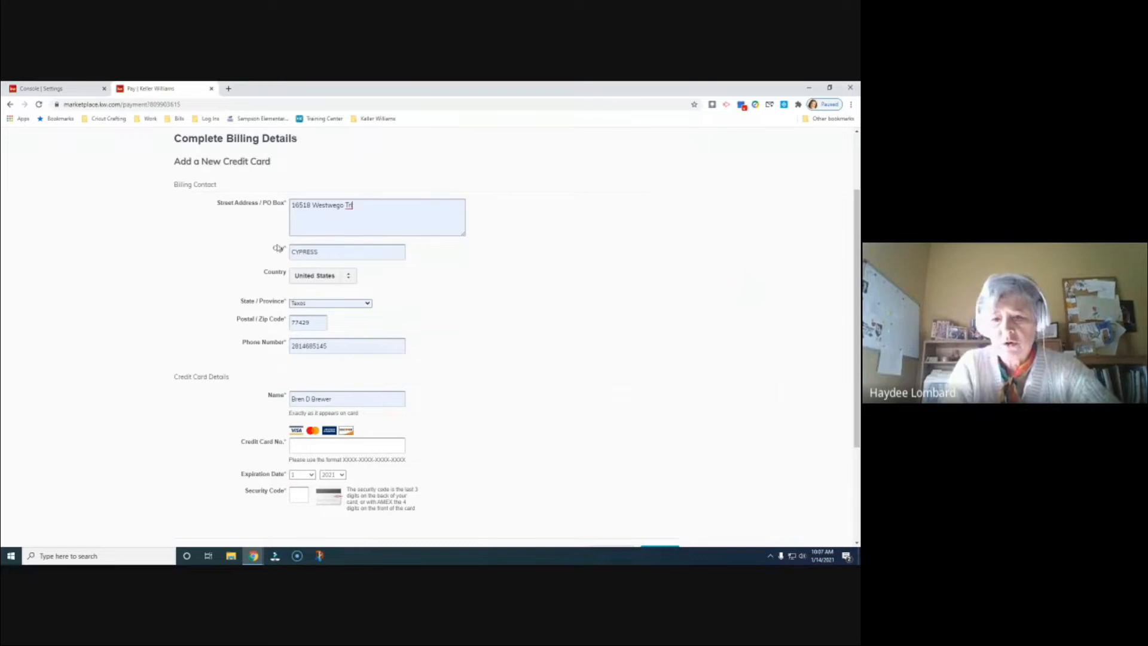
- Go back to Create Order and continue again to a blank Billing Details form
click(8, 106)
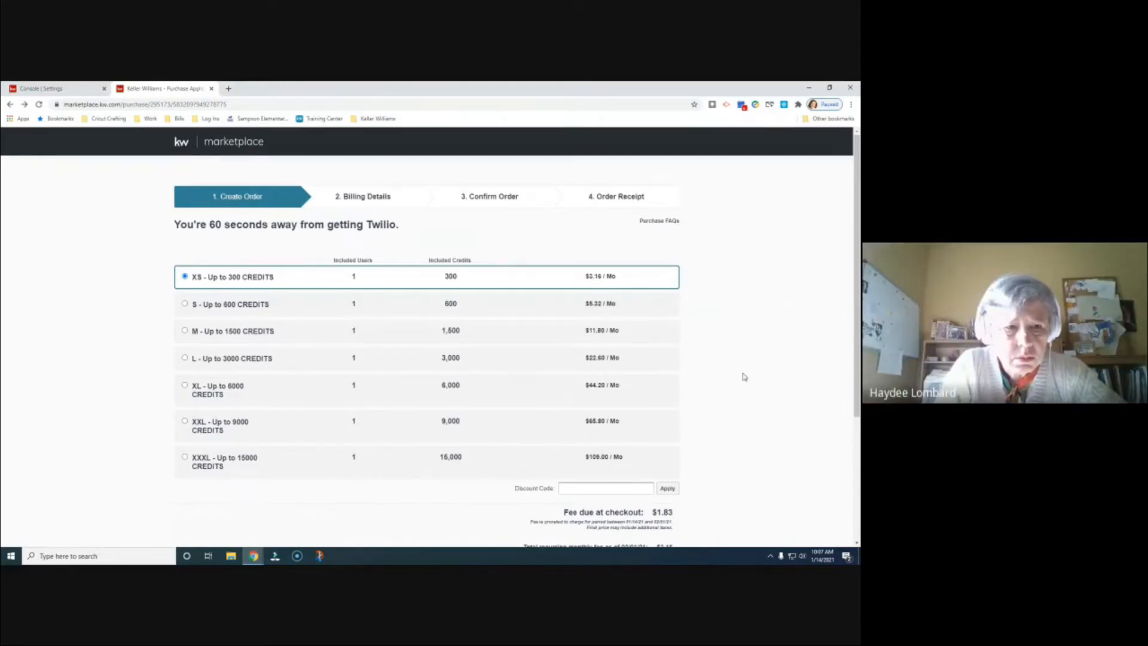
scroll(745, 377, down, 2)
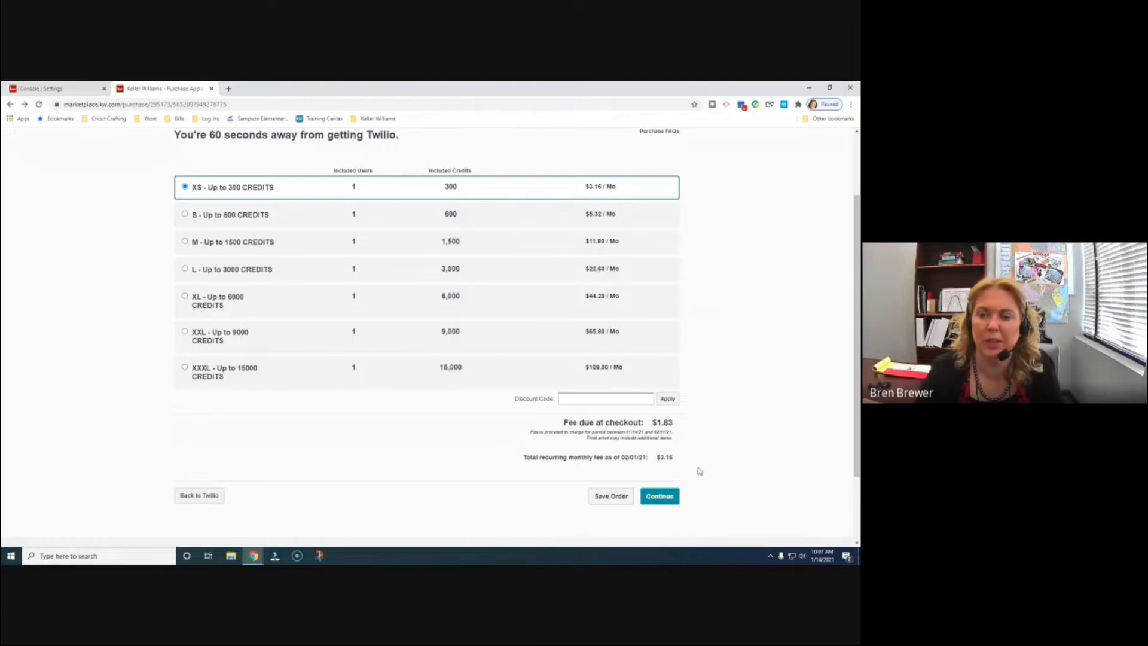
click(662, 504)
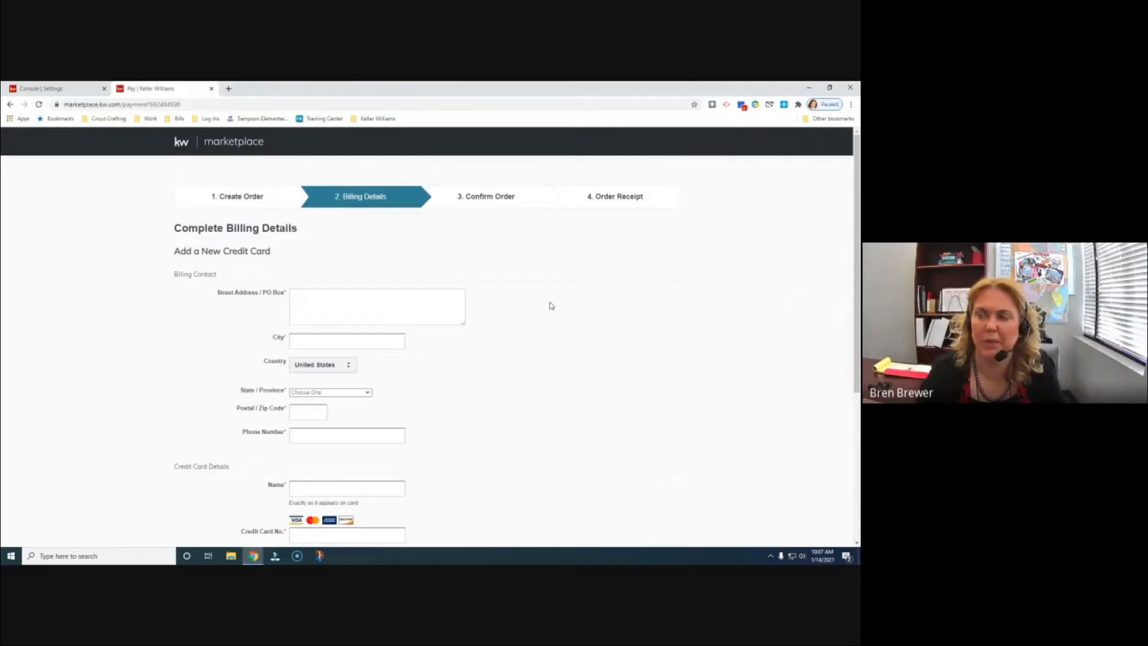
- Autofill billing contacts from the first saved address, then detach and redock the payment tab
click(327, 299)
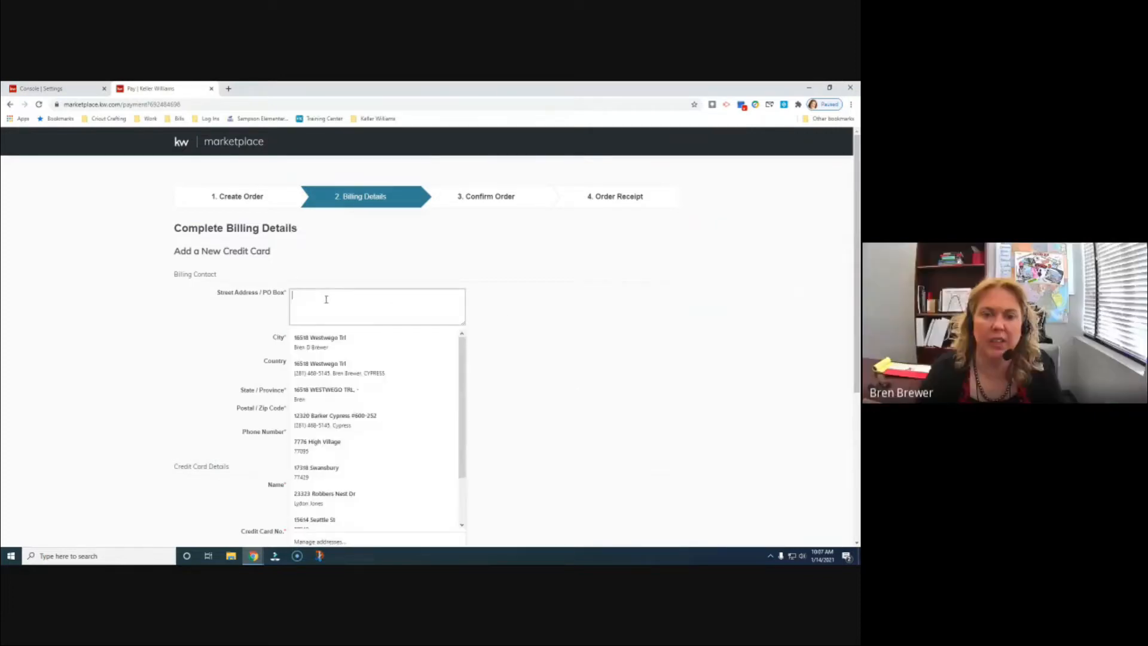
click(311, 338)
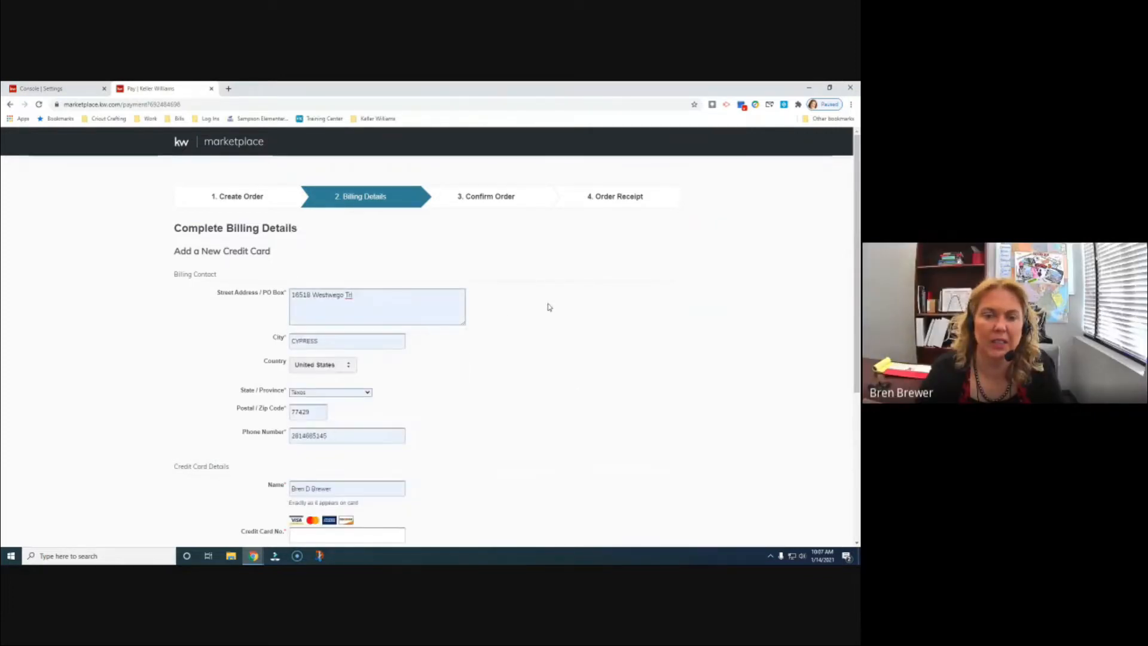
scroll(549, 305, down, 2)
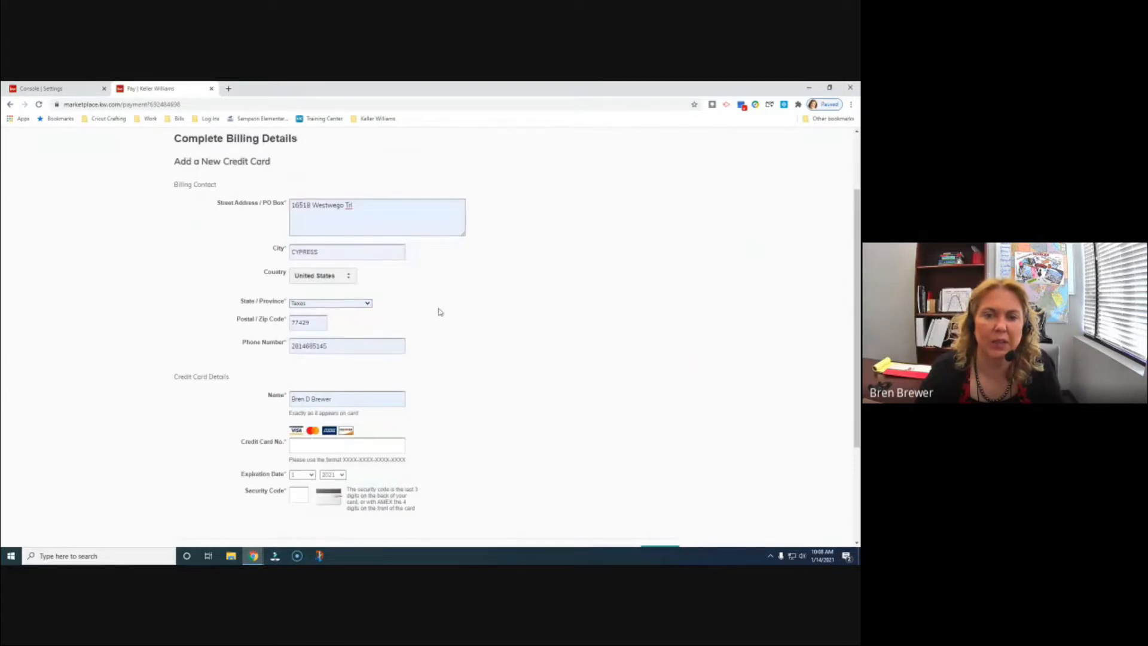
scroll(440, 312, down, 1)
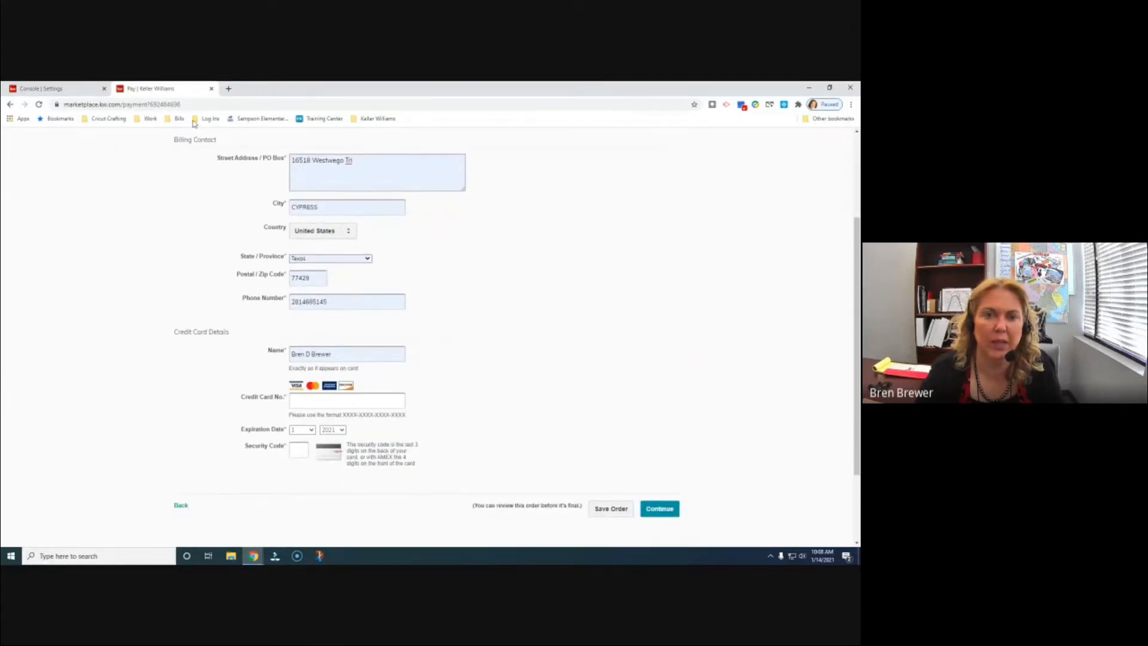
drag(147, 93, 860, 101)
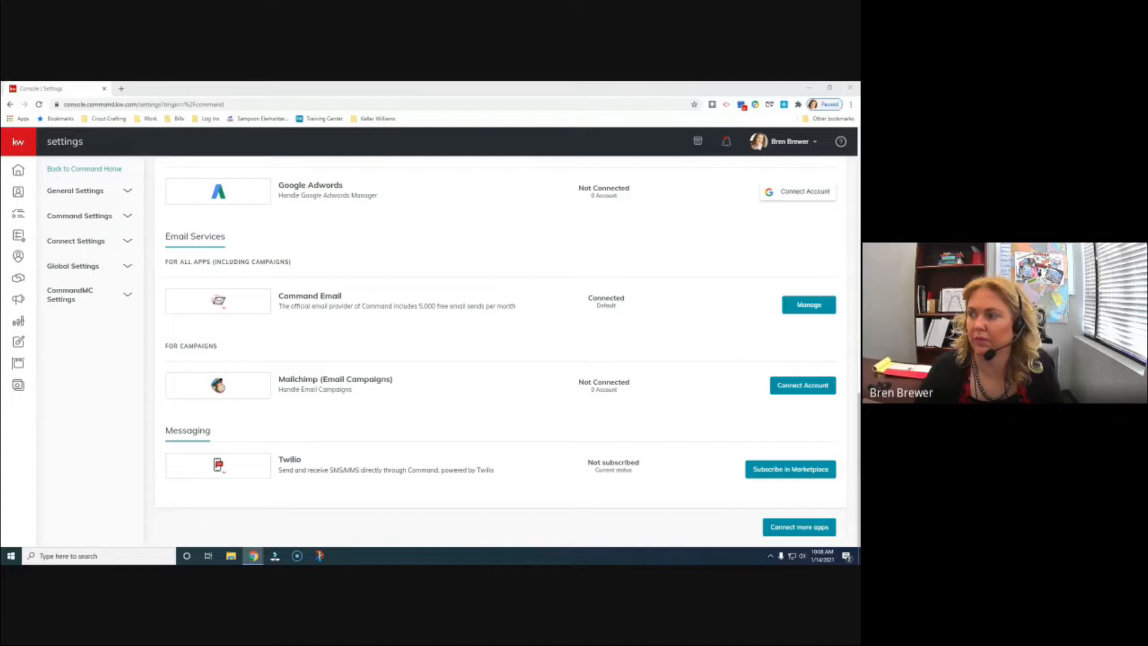
drag(860, 187, 222, 93)
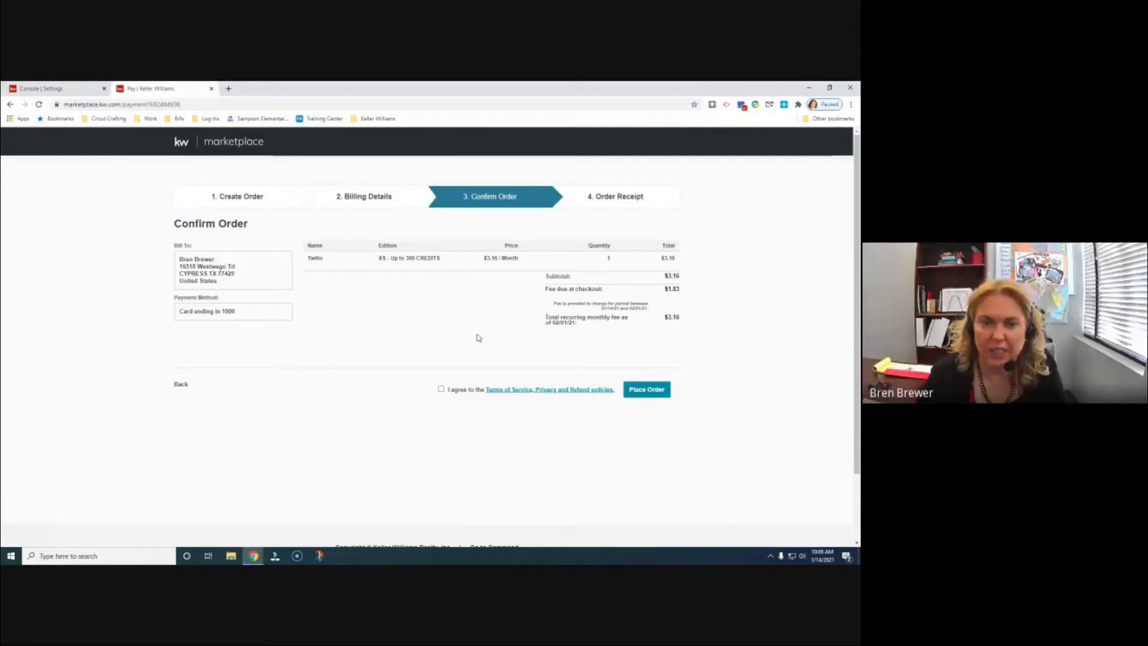
- Accept the terms of service and place the Twilio XS order at $3.16/month
click(442, 390)
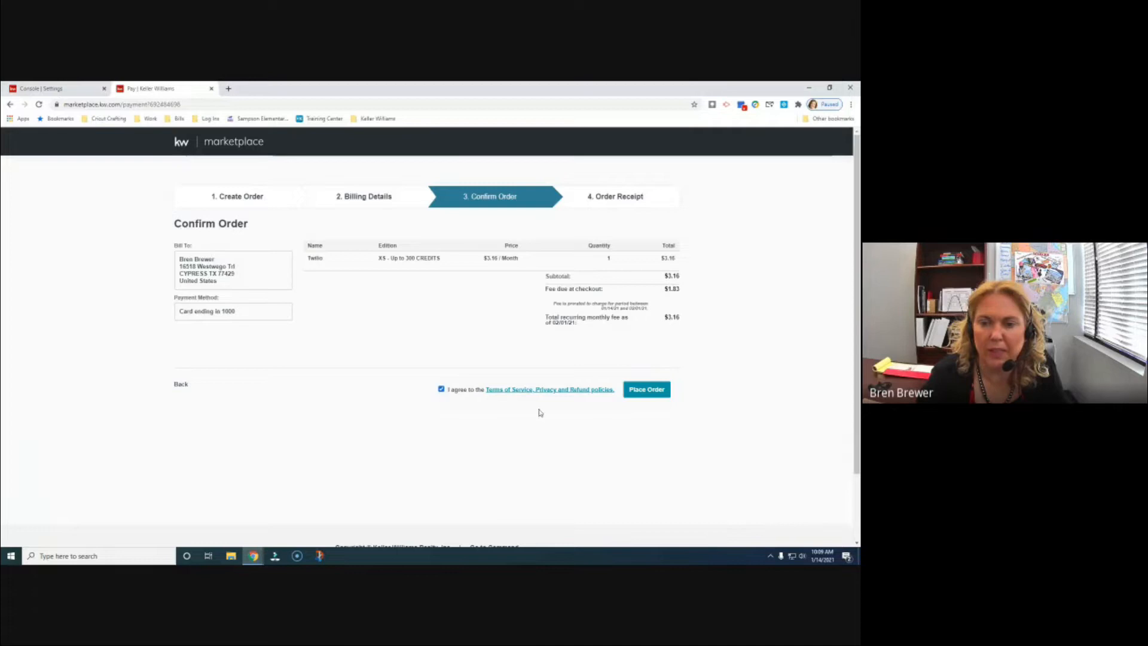
click(646, 390)
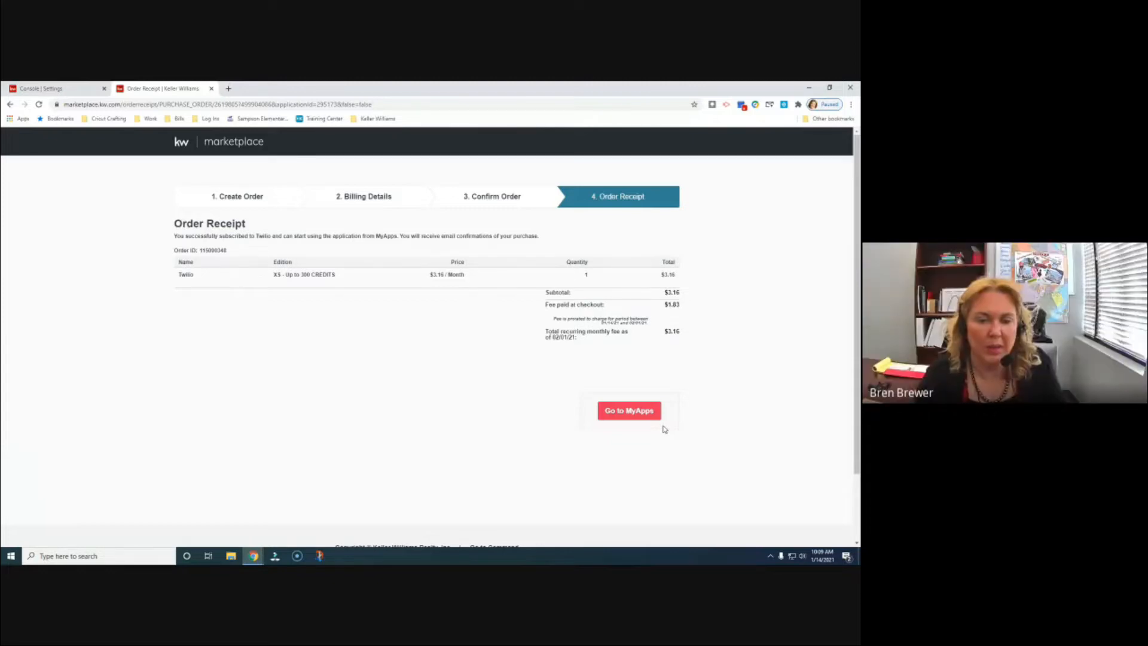
click(319, 556)
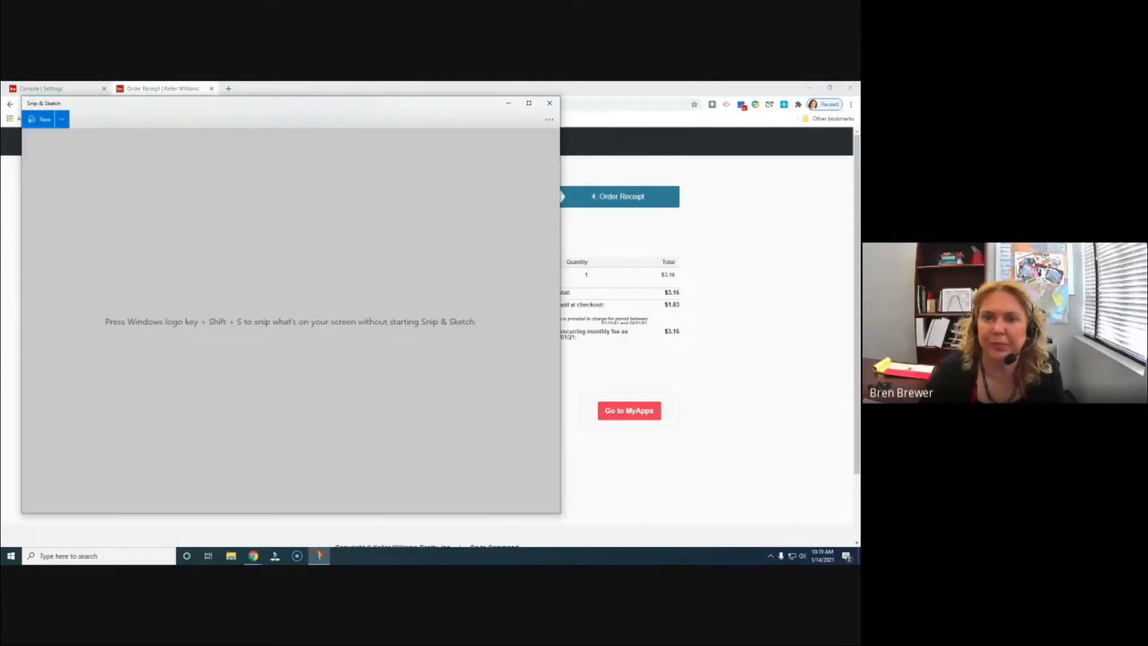
mouse_move(406, 107)
mouse_down()
mouse_move(418, 132)
mouse_move(858, 479)
mouse_up()
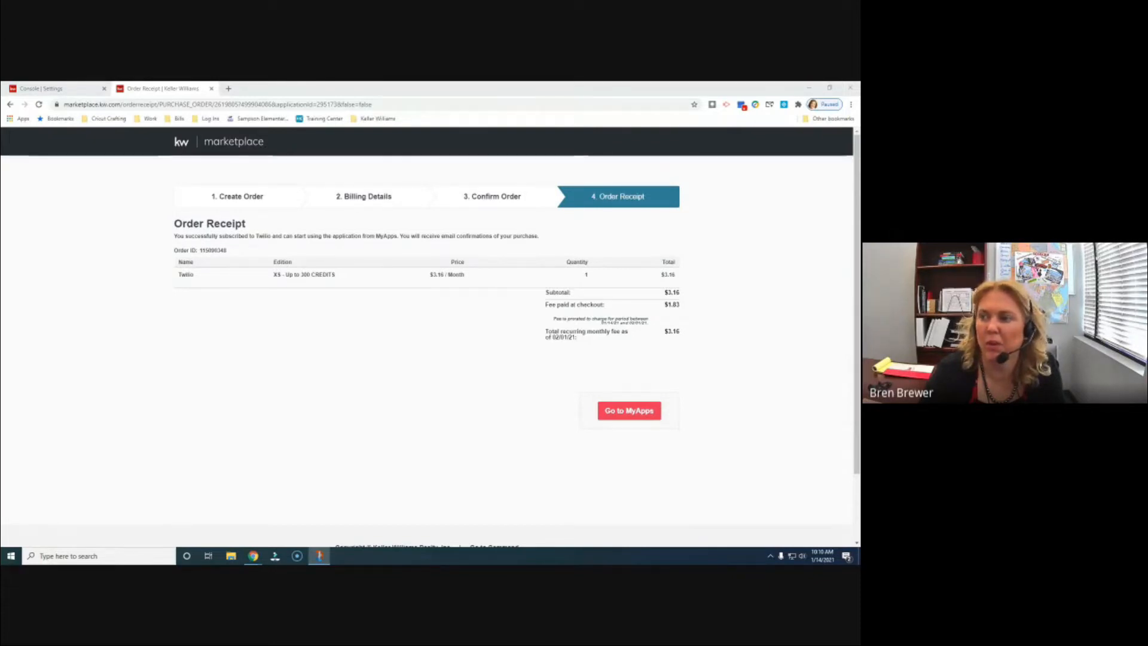
key(super+shift+s)
mouse_move(140, 134)
mouse_down()
mouse_move(185, 296)
mouse_move(750, 511)
mouse_up()
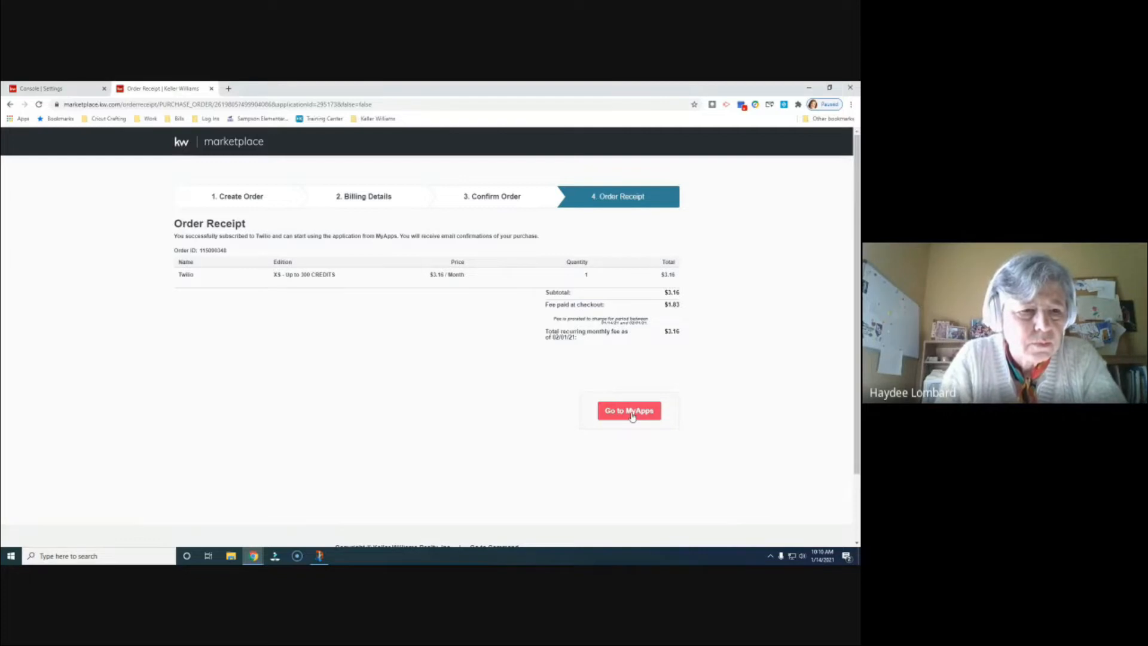
- Check that Twilio is listed in My Apps, then return to Command settings and refresh
click(633, 412)
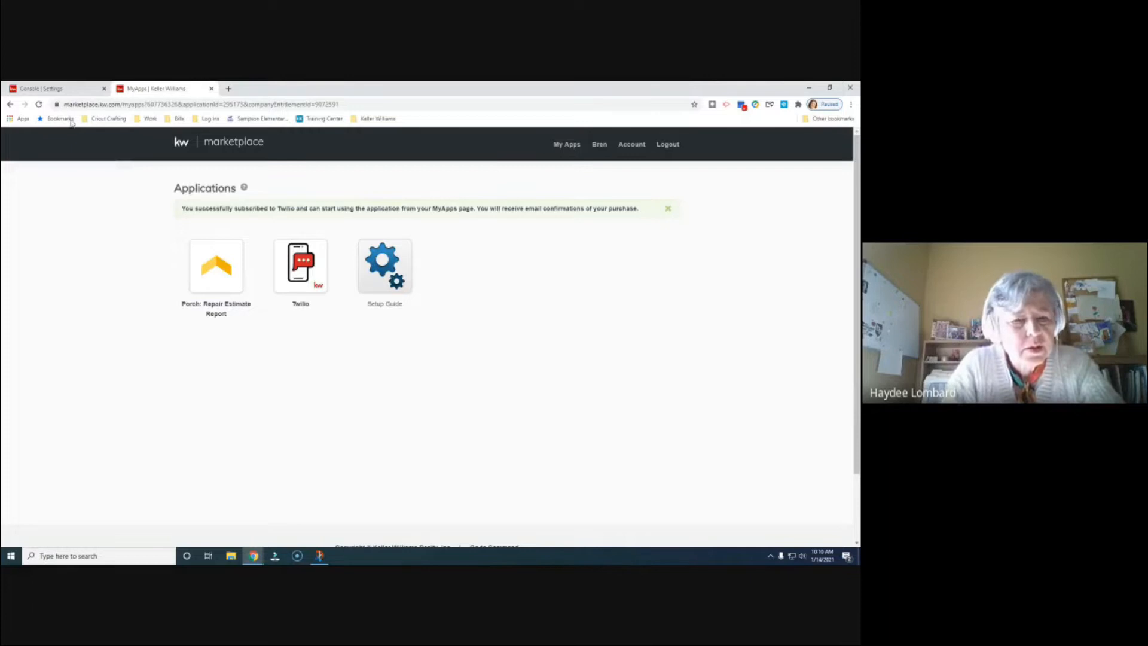
click(68, 94)
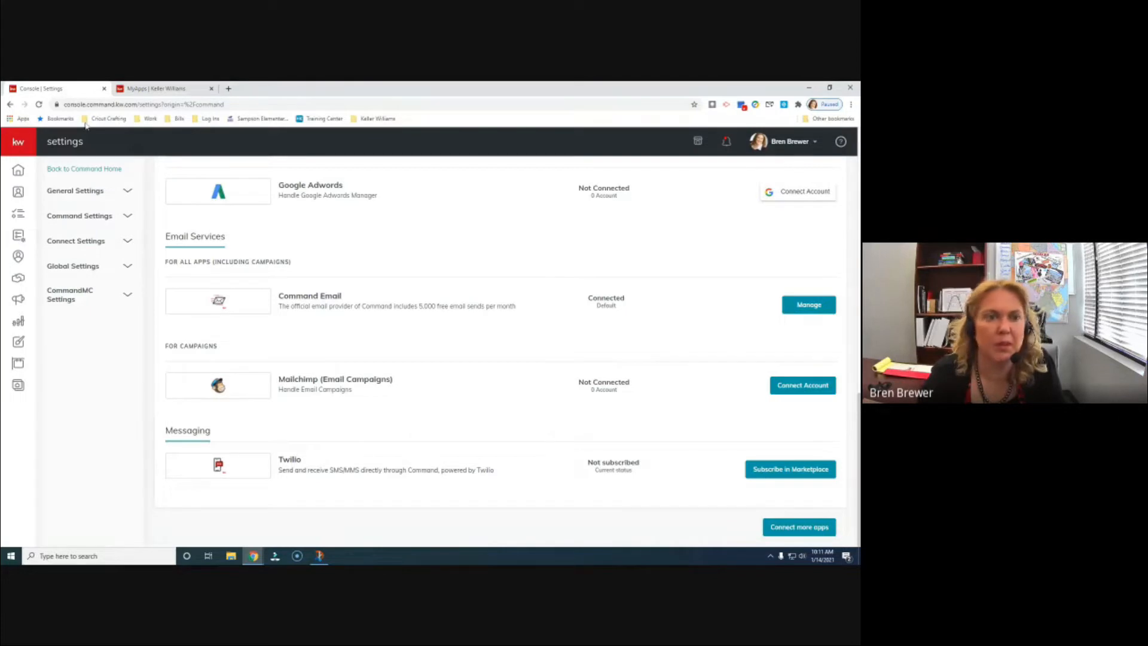
click(39, 104)
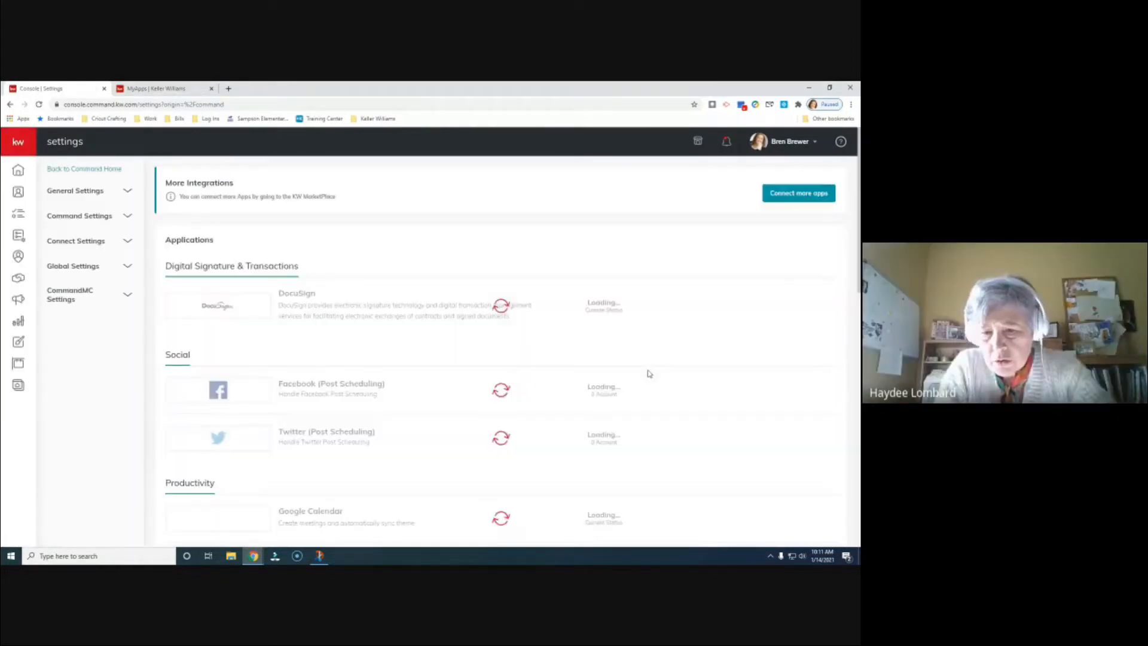
- Start setting up a number for the Setup Pending Twilio integration under Messaging
scroll(650, 373, down, 15)
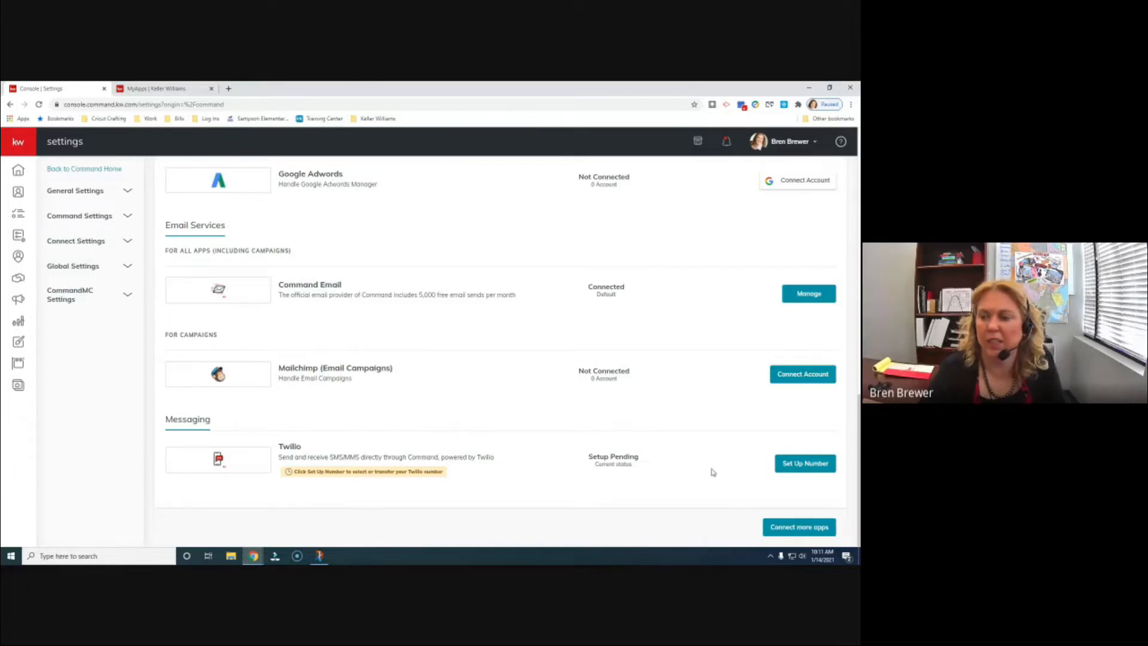
click(826, 469)
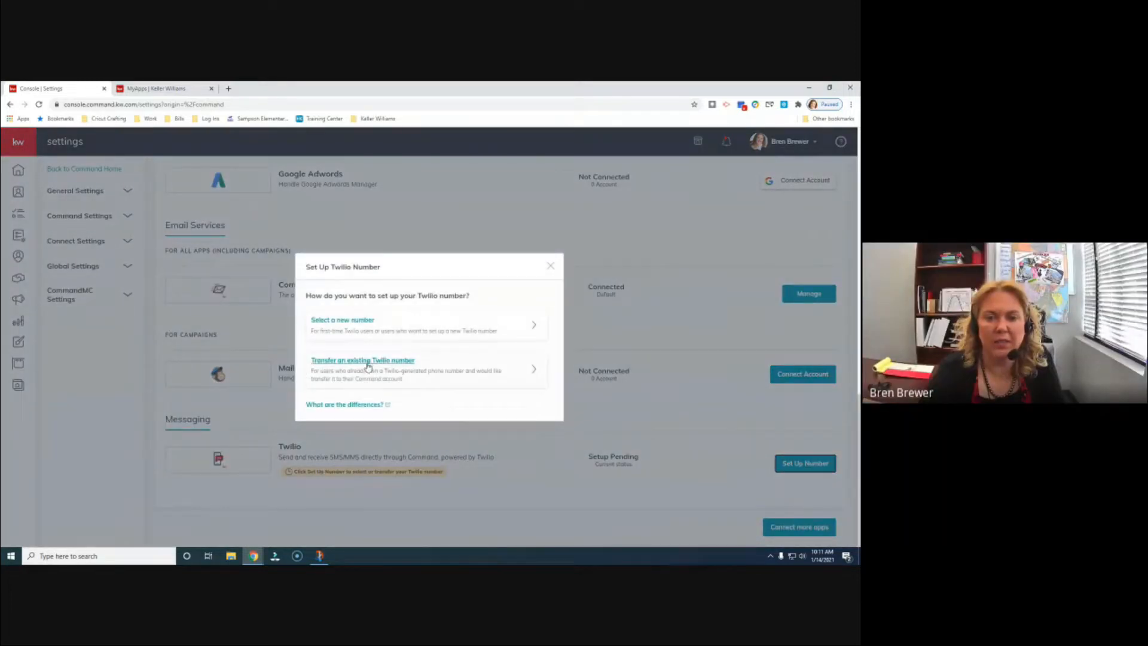
- Choose to select a new Twilio number in the setup dialog
click(354, 324)
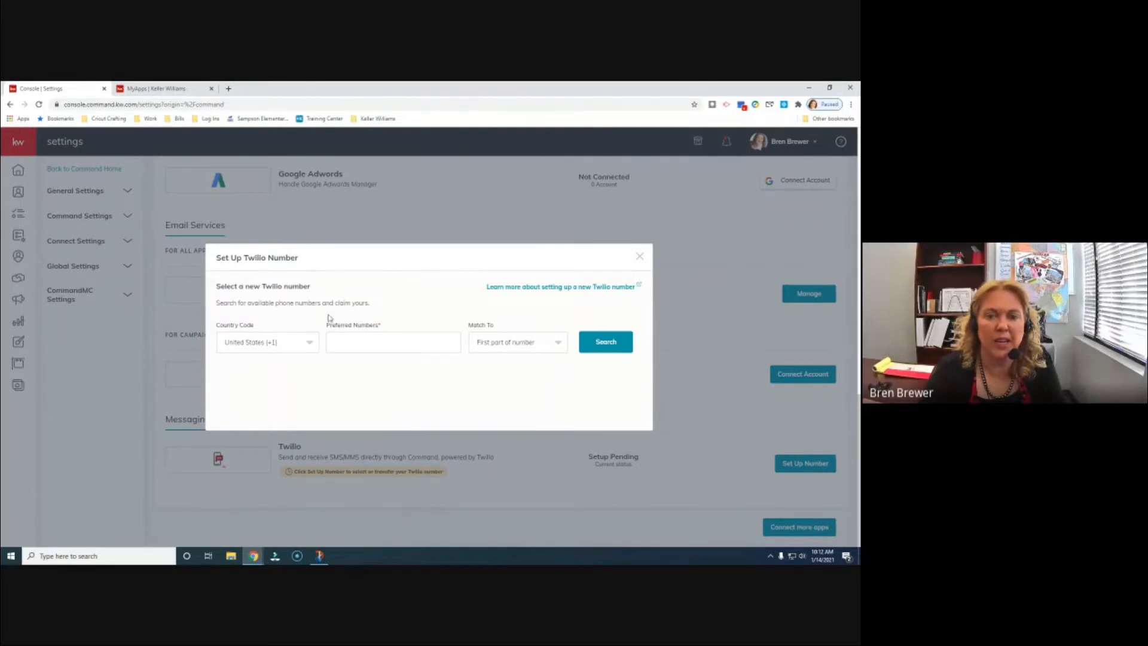
- Enter 281 as the preferred number in the Twilio number search
click(376, 343)
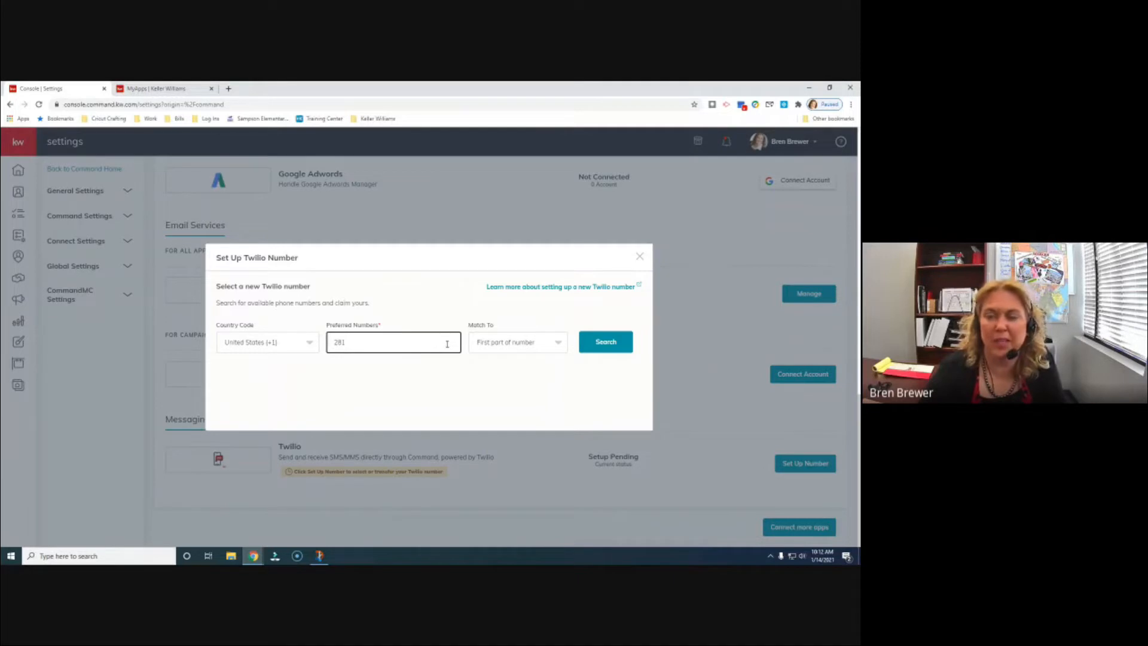
text(281)
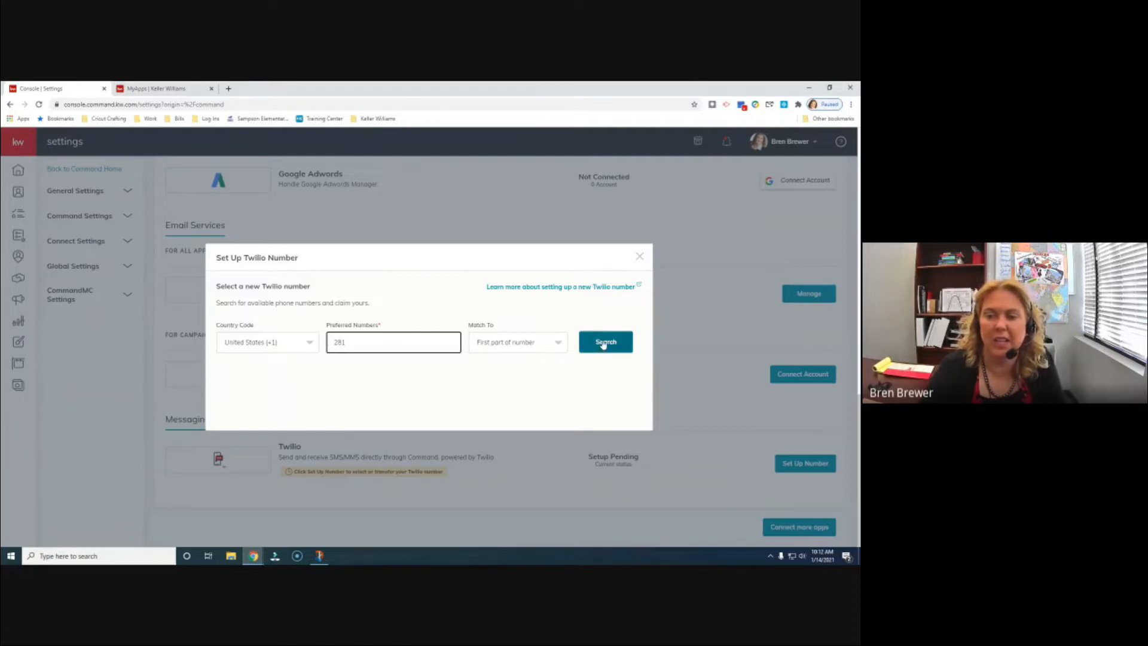
- Search for available numbers matching 281 in the first part of the number
click(559, 344)
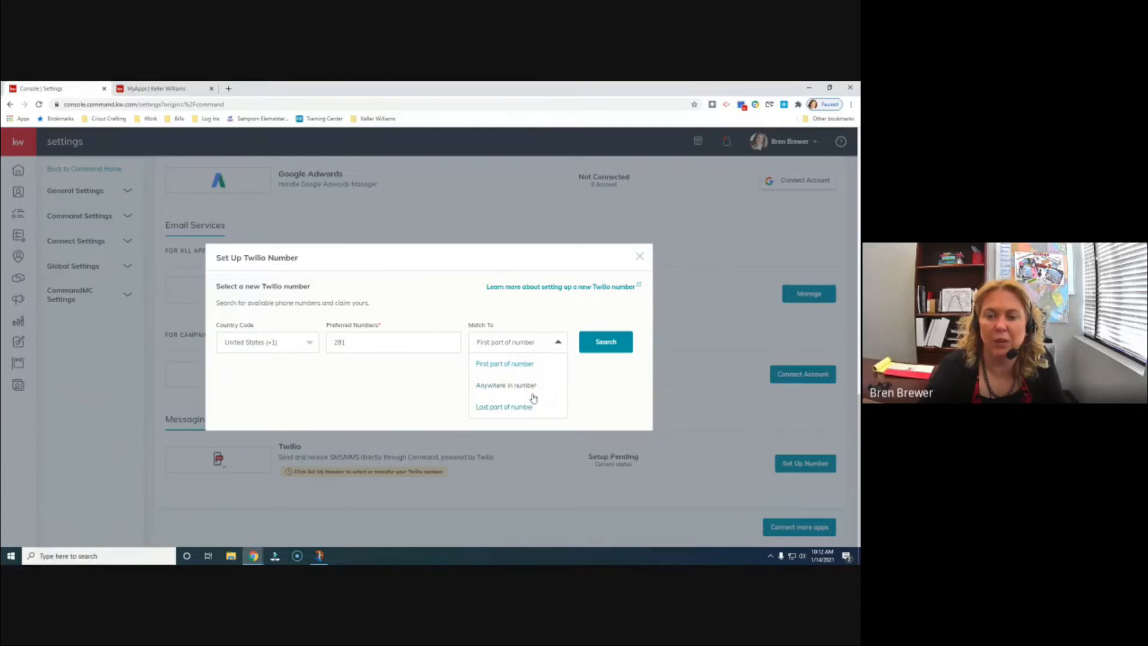
click(559, 350)
click(613, 346)
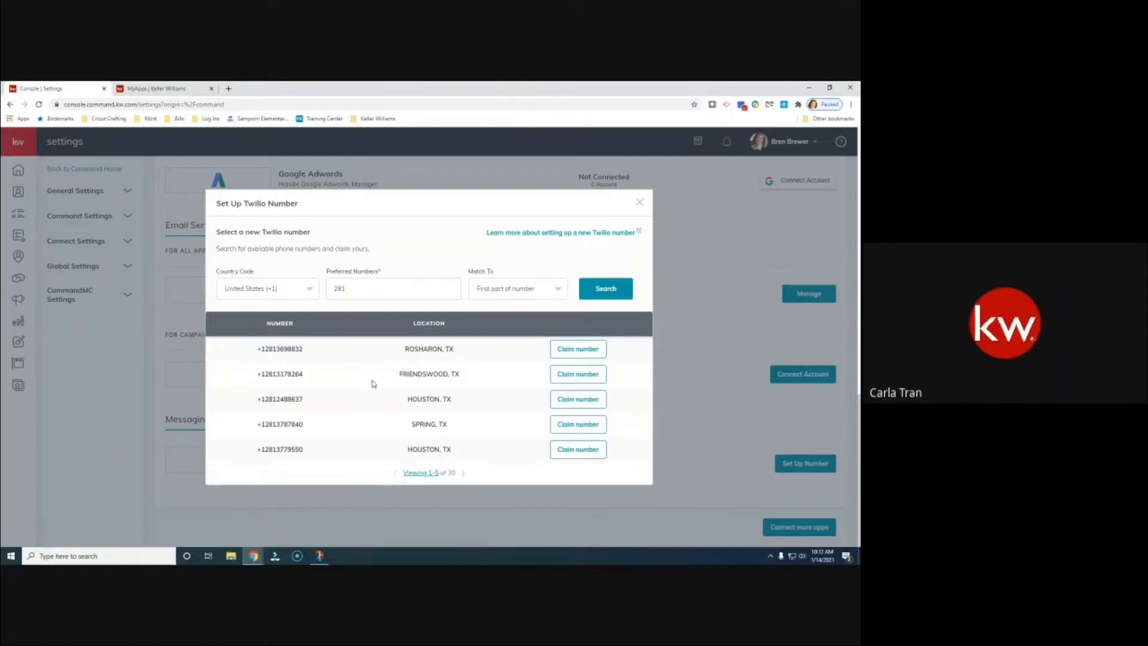
- Page through the 281 results and claim a Tomball, TX number
click(463, 473)
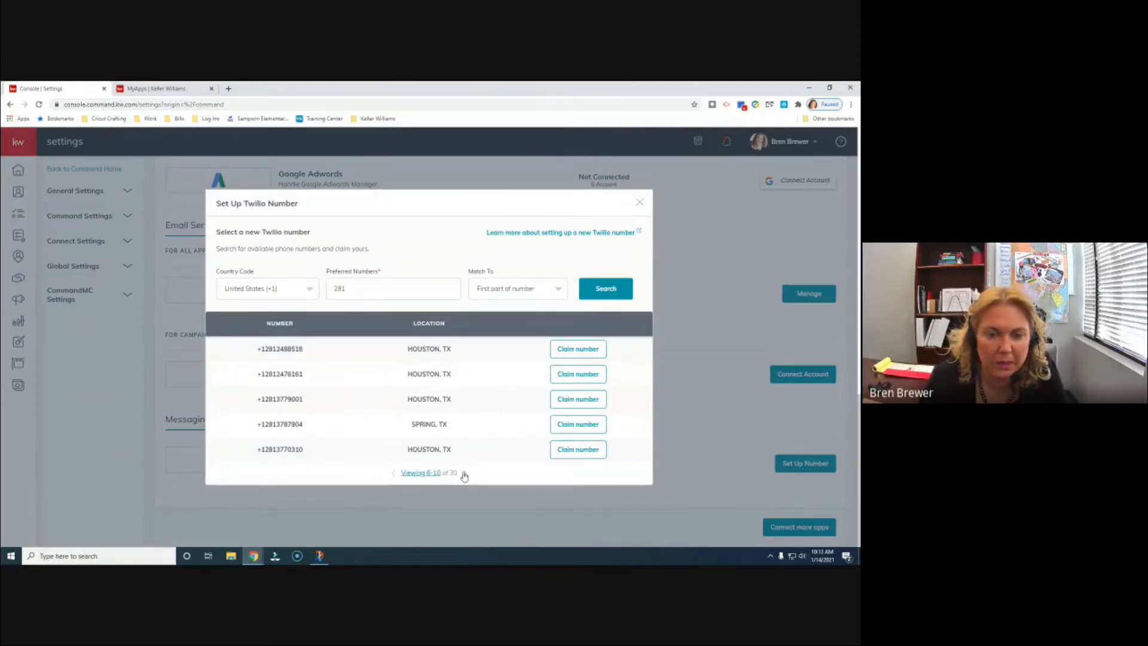
click(464, 474)
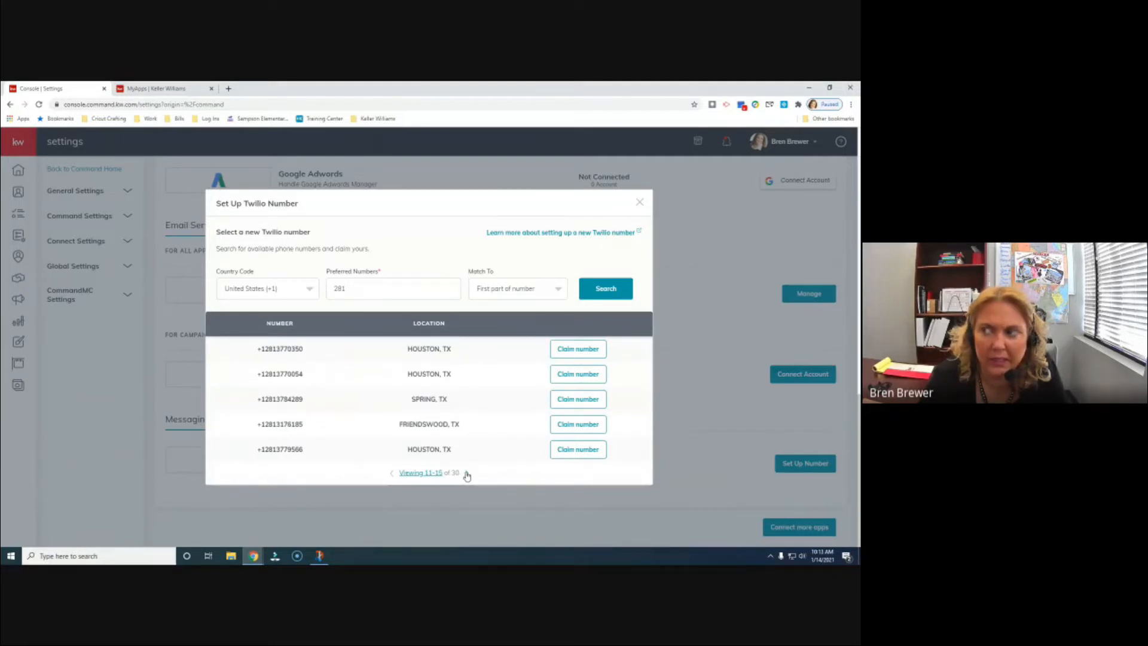
click(466, 473)
click(467, 475)
click(391, 474)
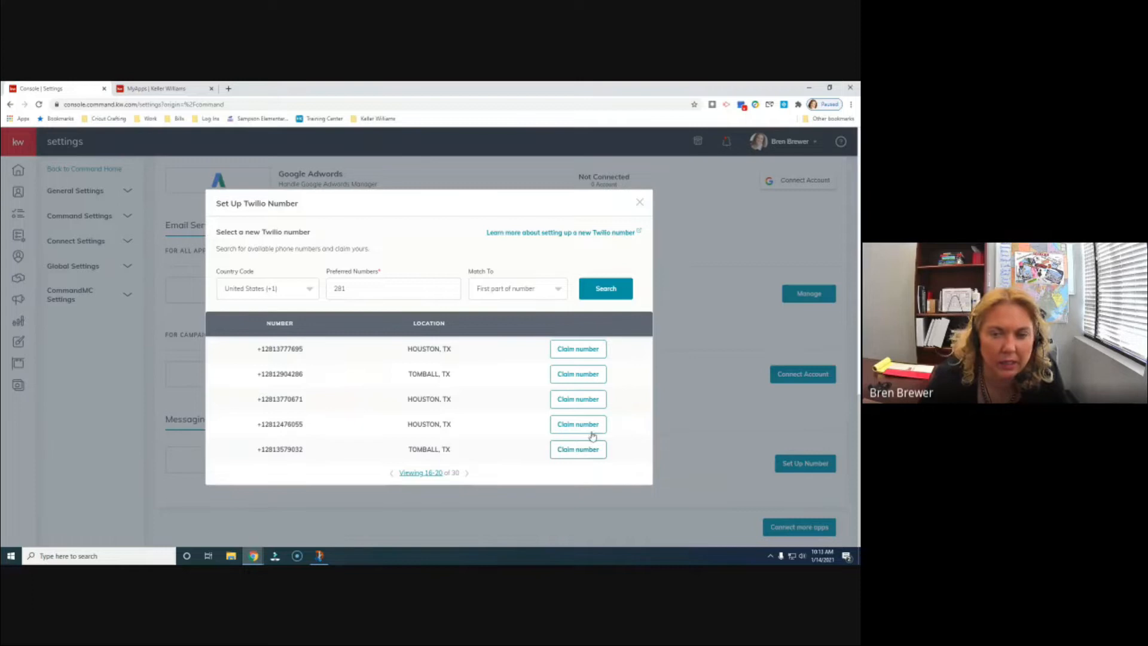
click(579, 375)
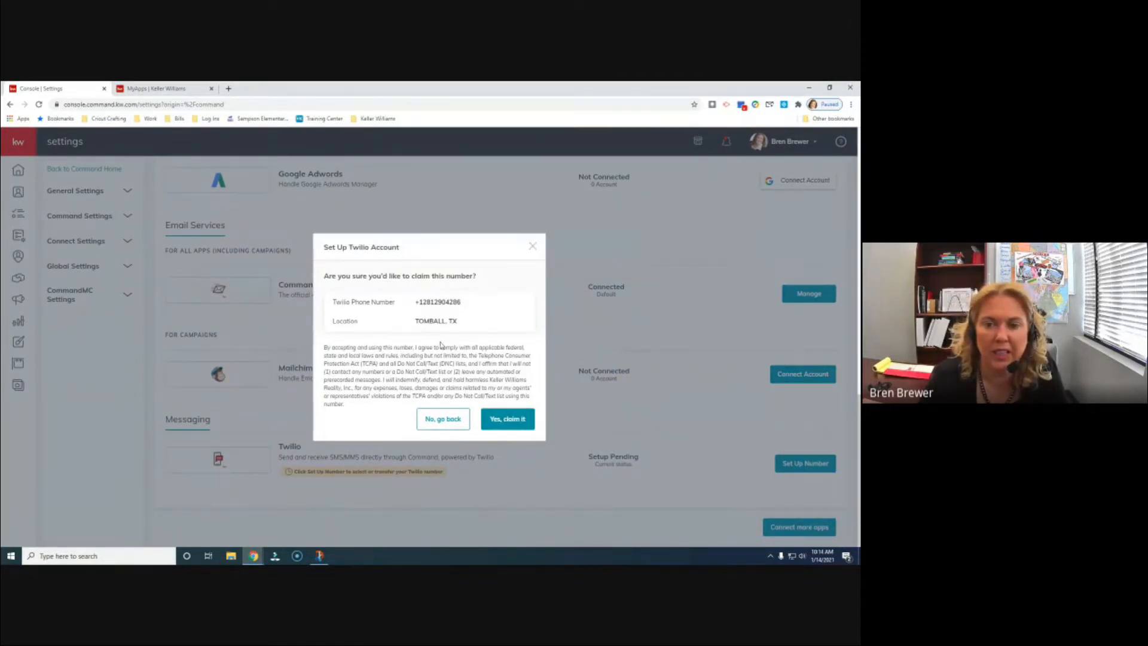
- Confirm claiming the Tomball, TX number so Twilio becomes Connected
click(504, 420)
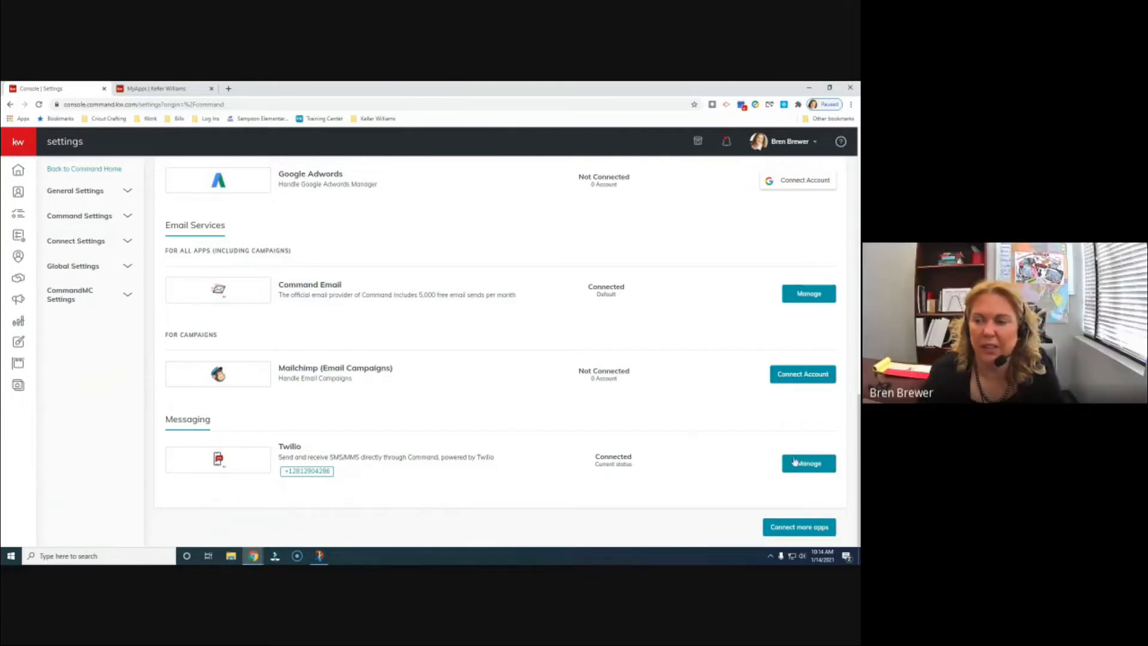
- Review the connected Twilio account details, then close them
click(822, 469)
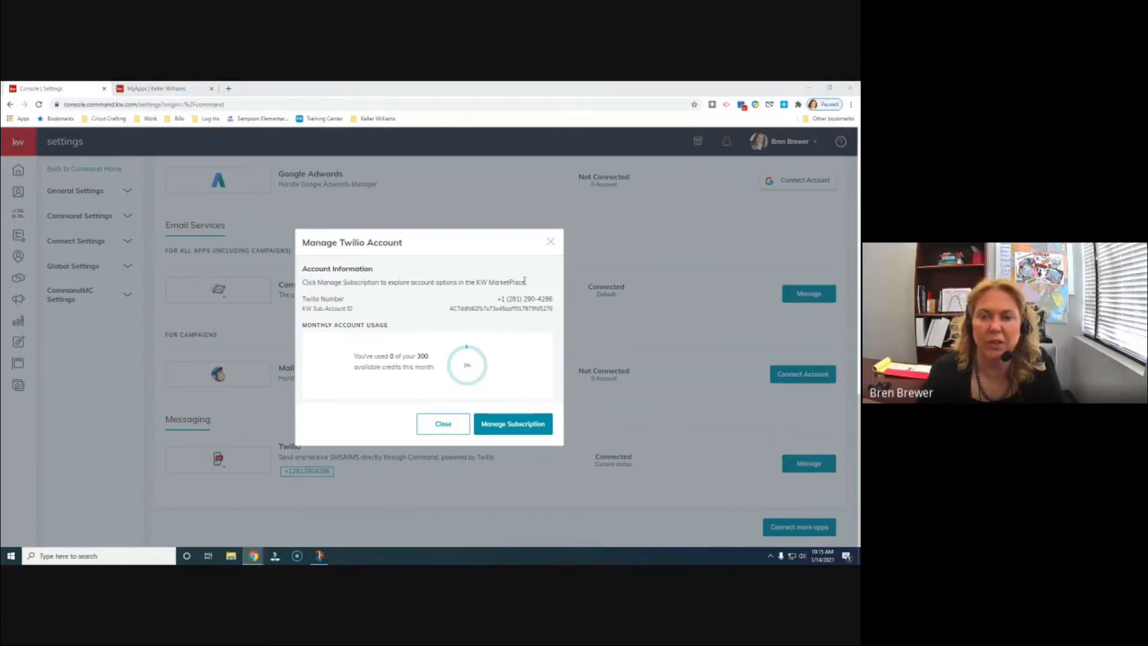
click(551, 243)
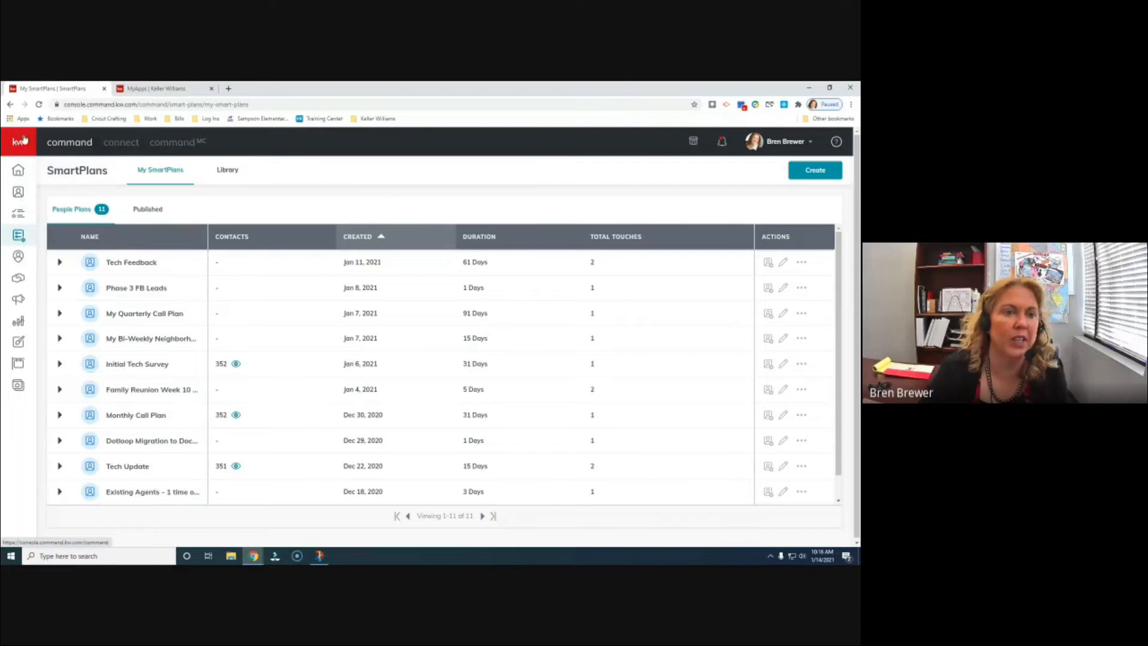
mouse_move(19, 236)
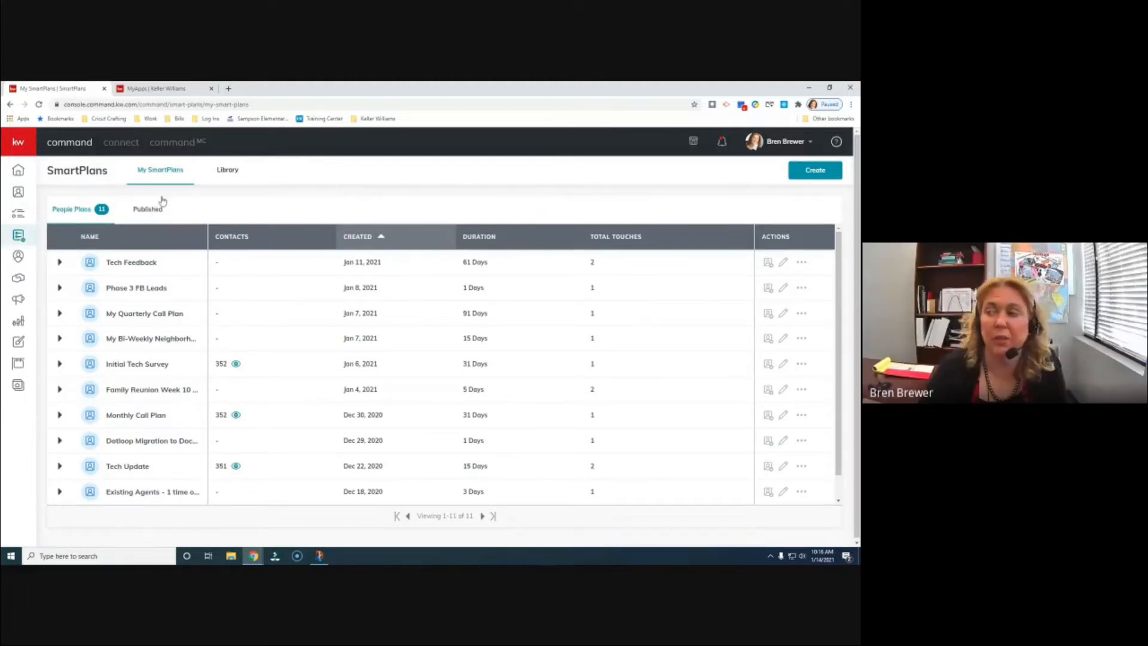
- Browse the SmartPlans Library to the What's New row and add the Valentines Day plan
click(228, 171)
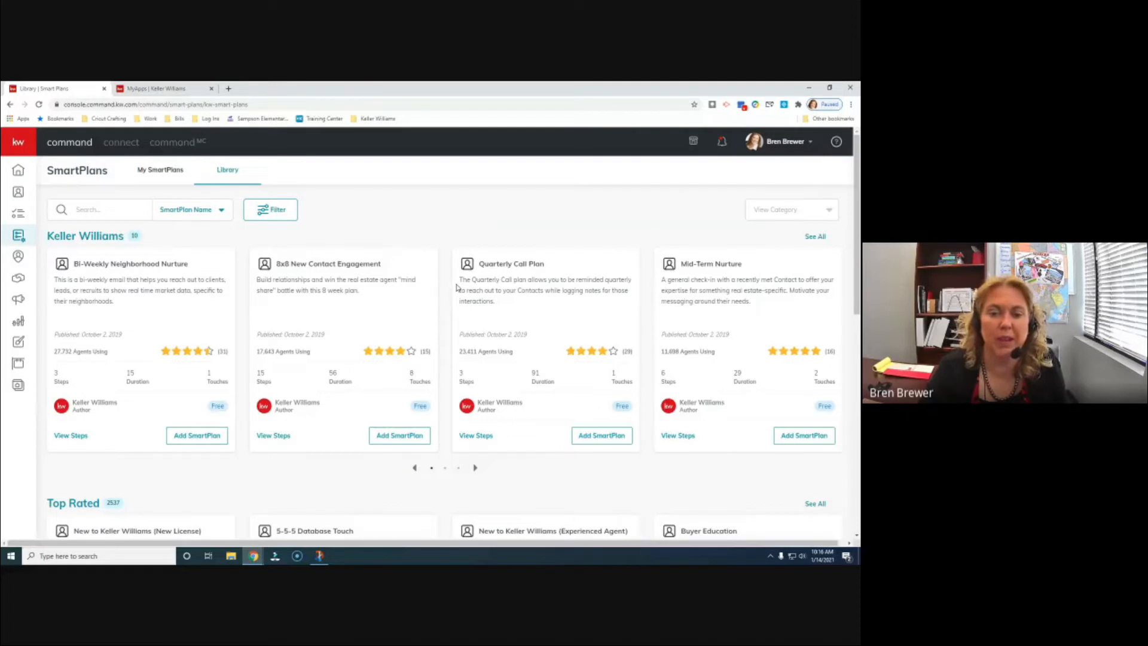
scroll(456, 288, down, 1)
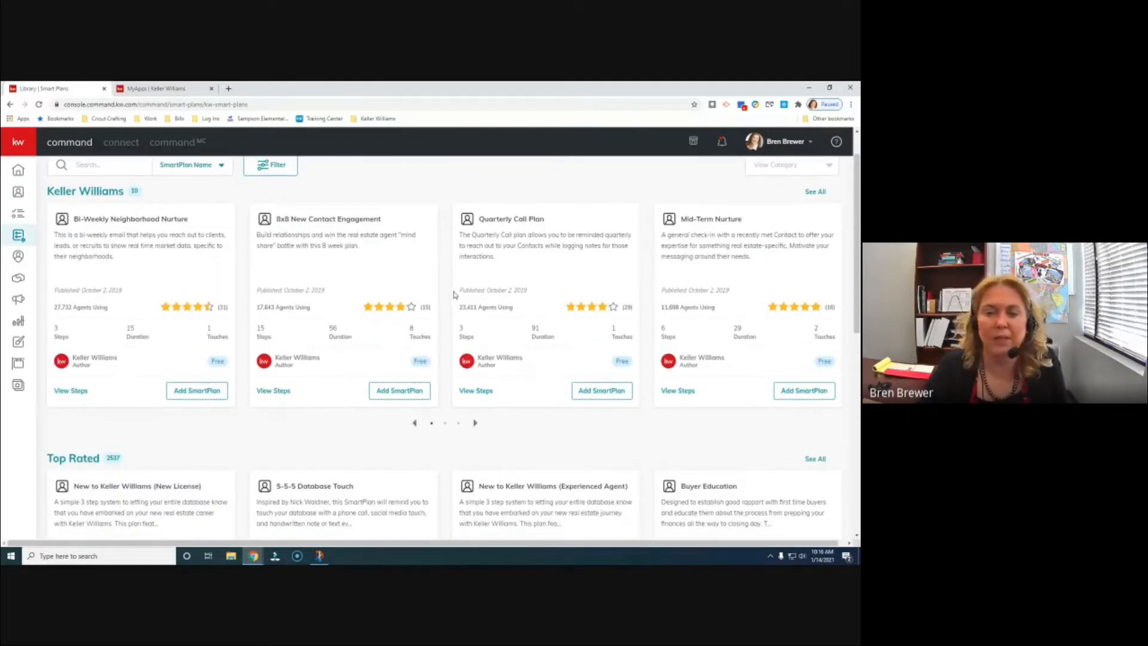
scroll(495, 333, down, 1)
scroll(496, 333, down, 6)
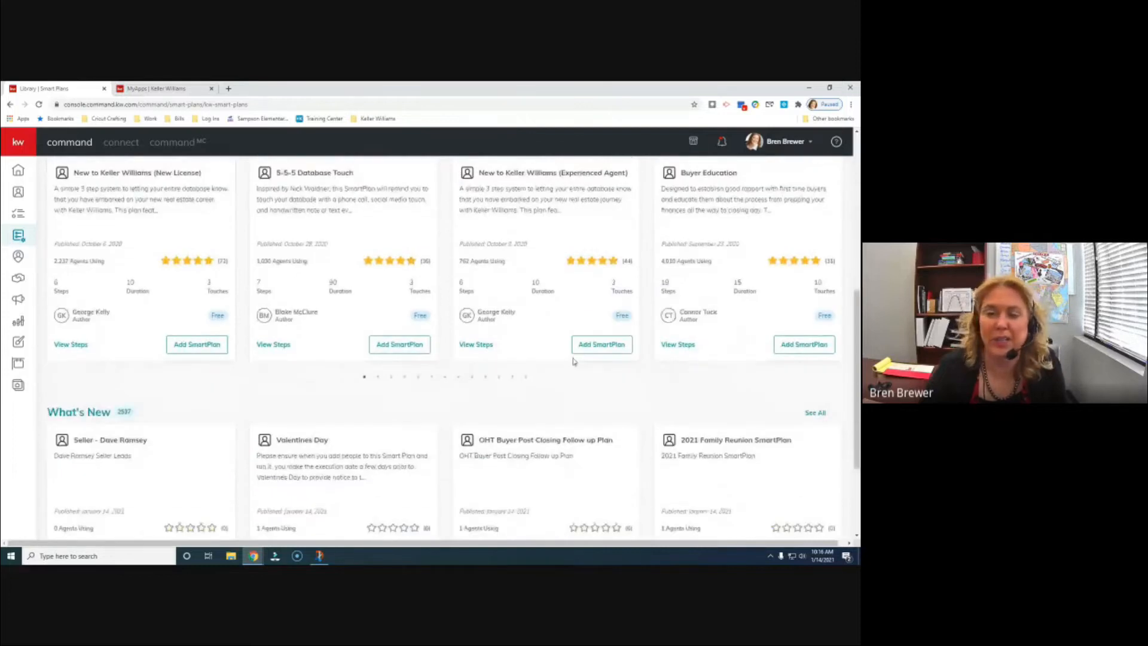
scroll(573, 362, down, 3)
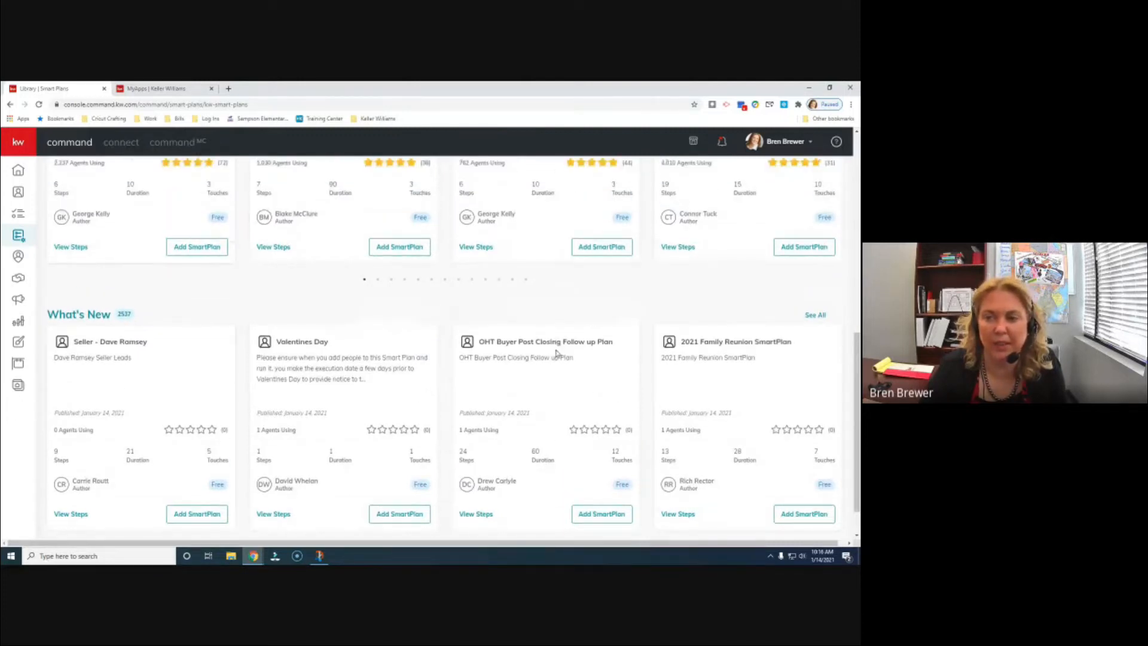
scroll(556, 339, up, 4)
scroll(556, 354, up, 1)
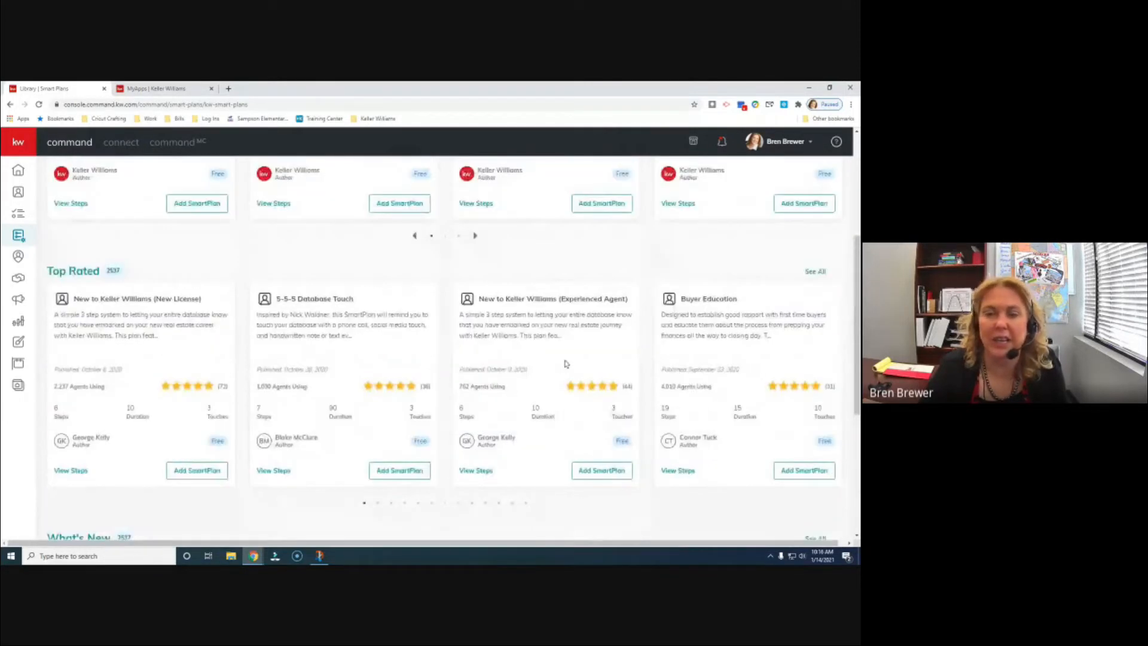
scroll(573, 376, up, 5)
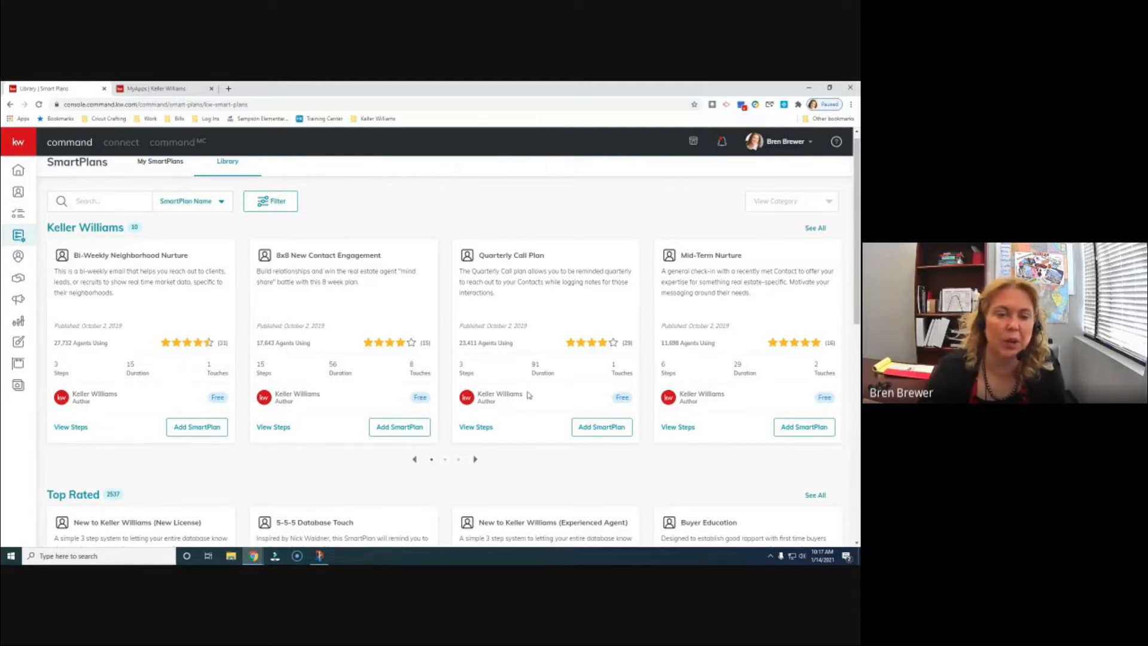
scroll(526, 399, down, 4)
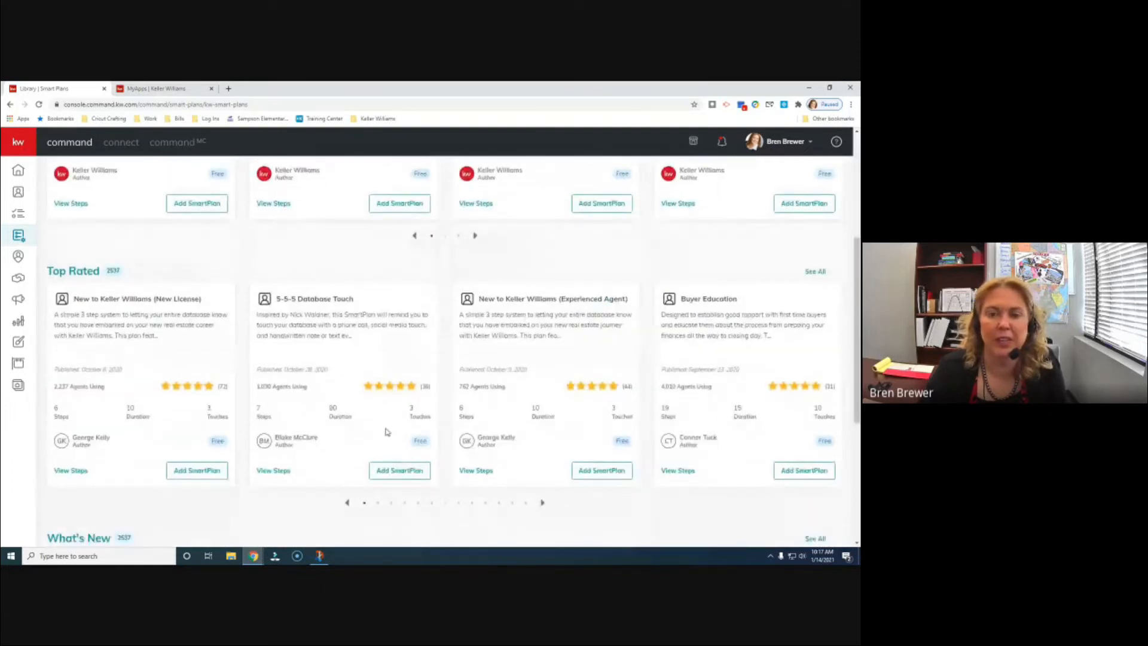
scroll(390, 483, up, 1)
scroll(392, 484, down, 4)
scroll(395, 487, down, 2)
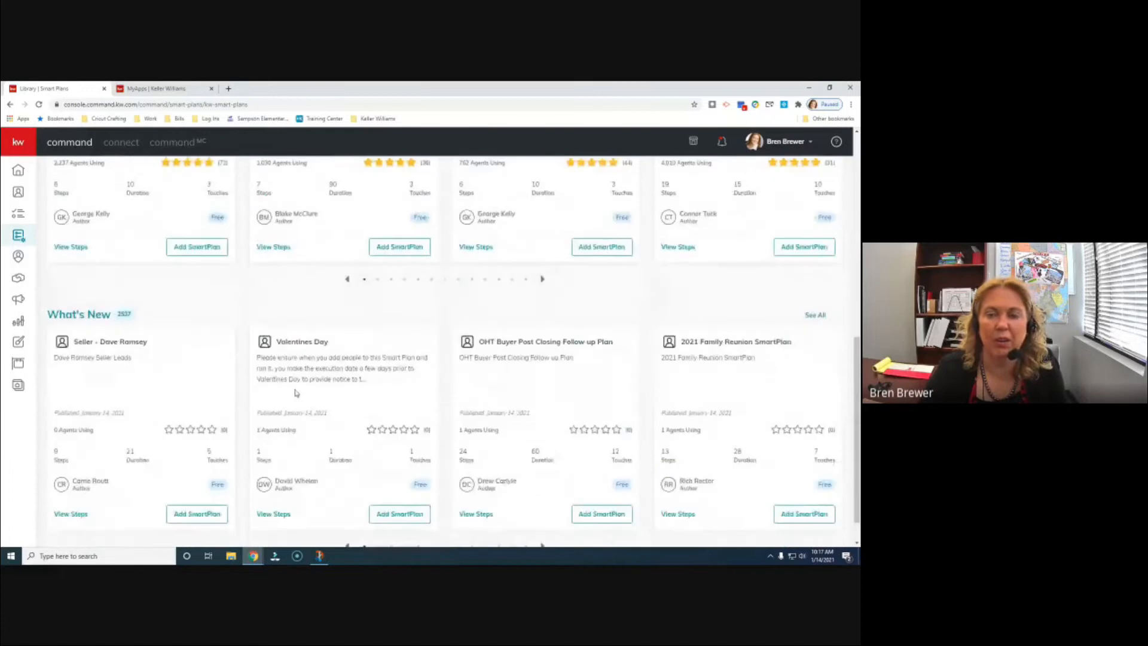
scroll(401, 419, down, 1)
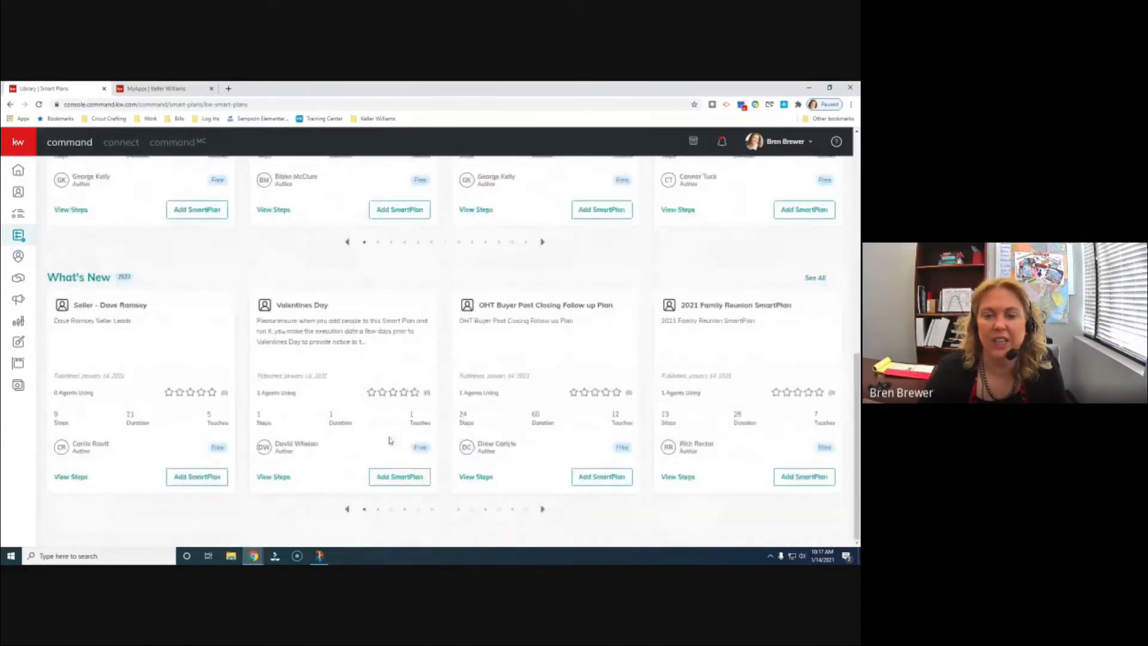
click(416, 479)
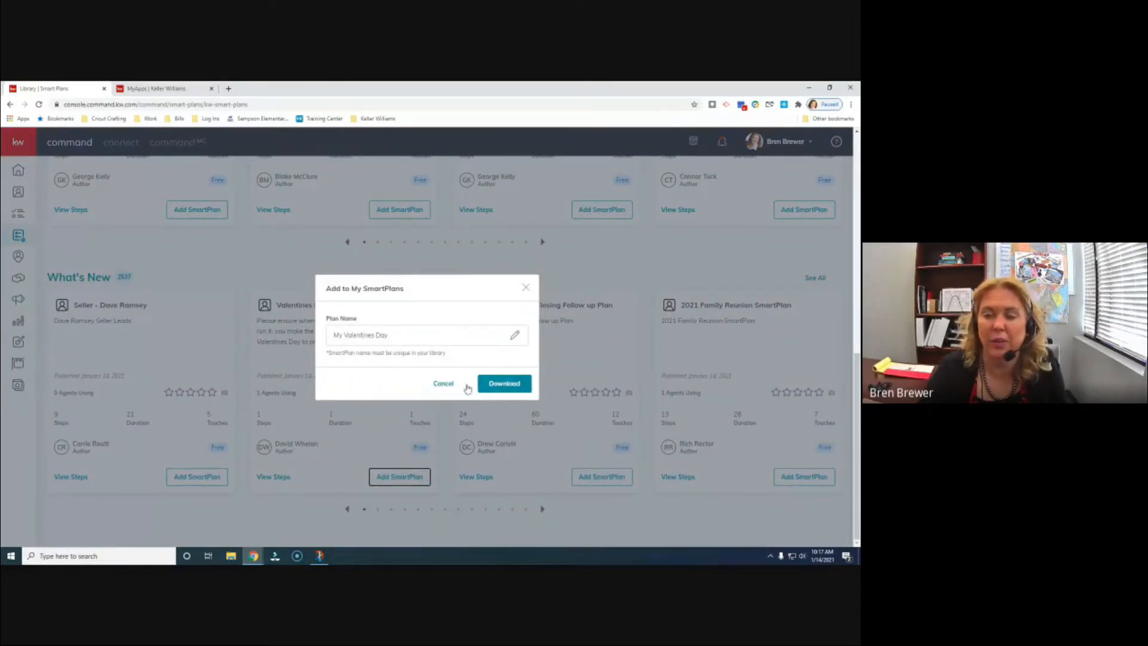
- Save the plan as 'My Valentines Day' and view it atop My SmartPlans
click(506, 385)
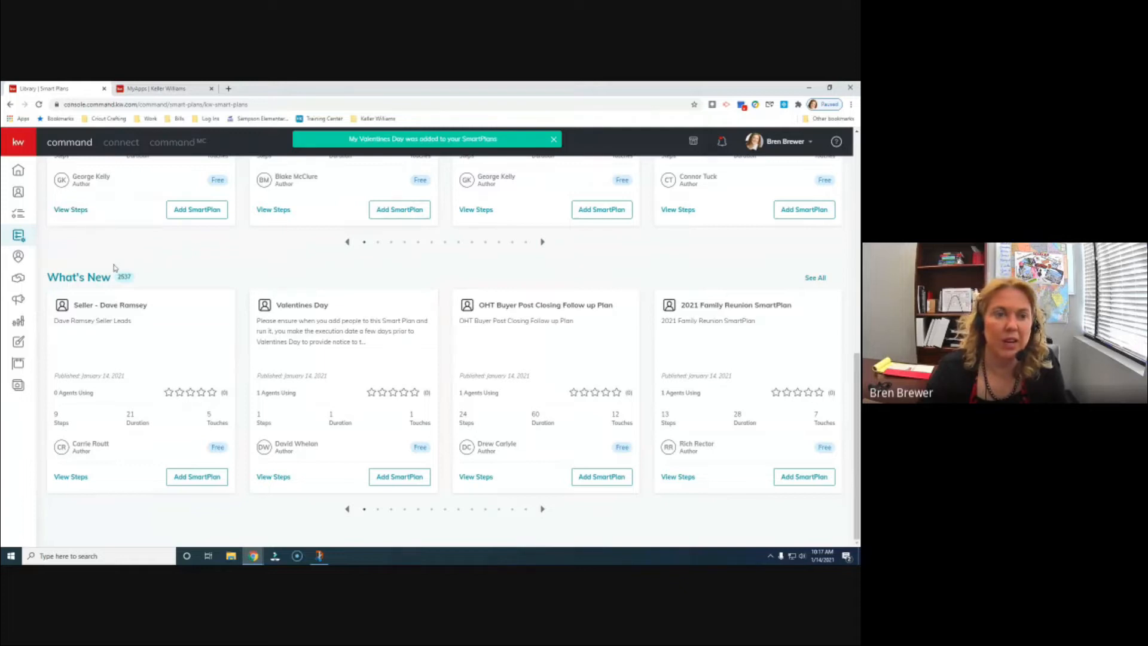
scroll(119, 274, up, 4)
scroll(128, 280, up, 4)
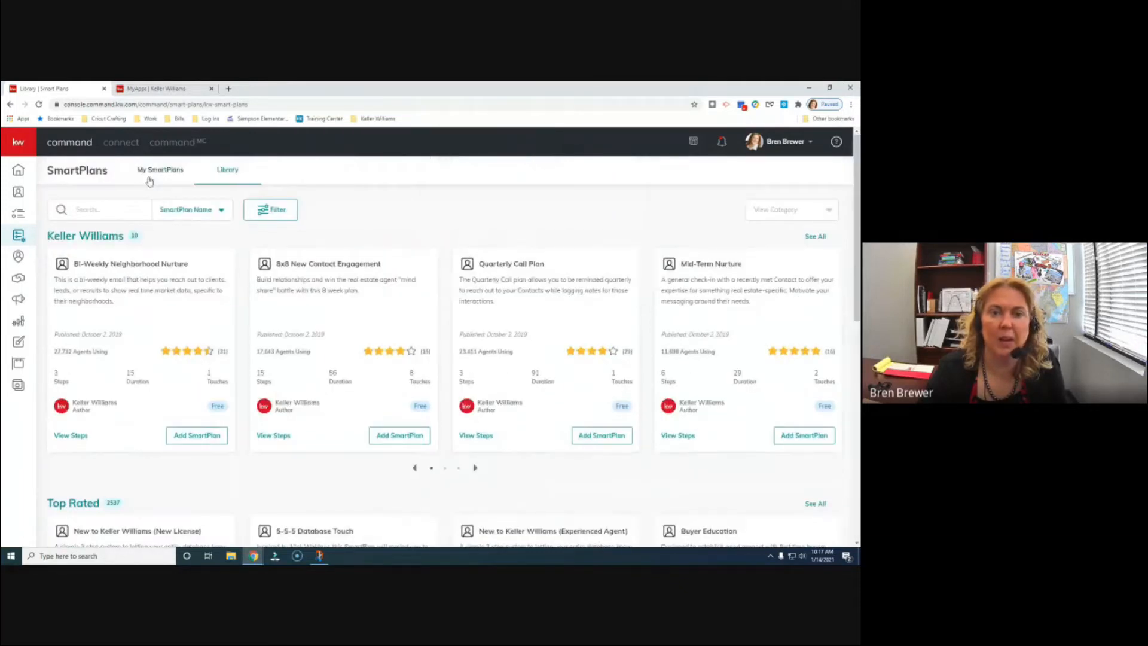
click(150, 172)
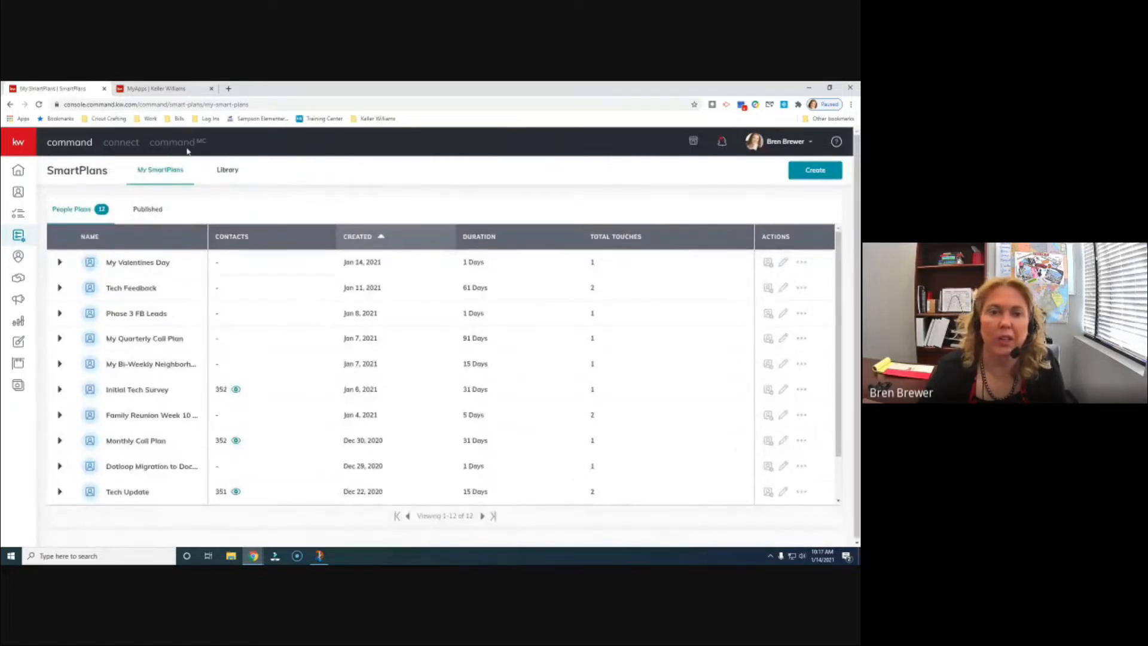
- Start a new SmartPlan and enter the plan name 'Smartplans 101 Class'
click(805, 174)
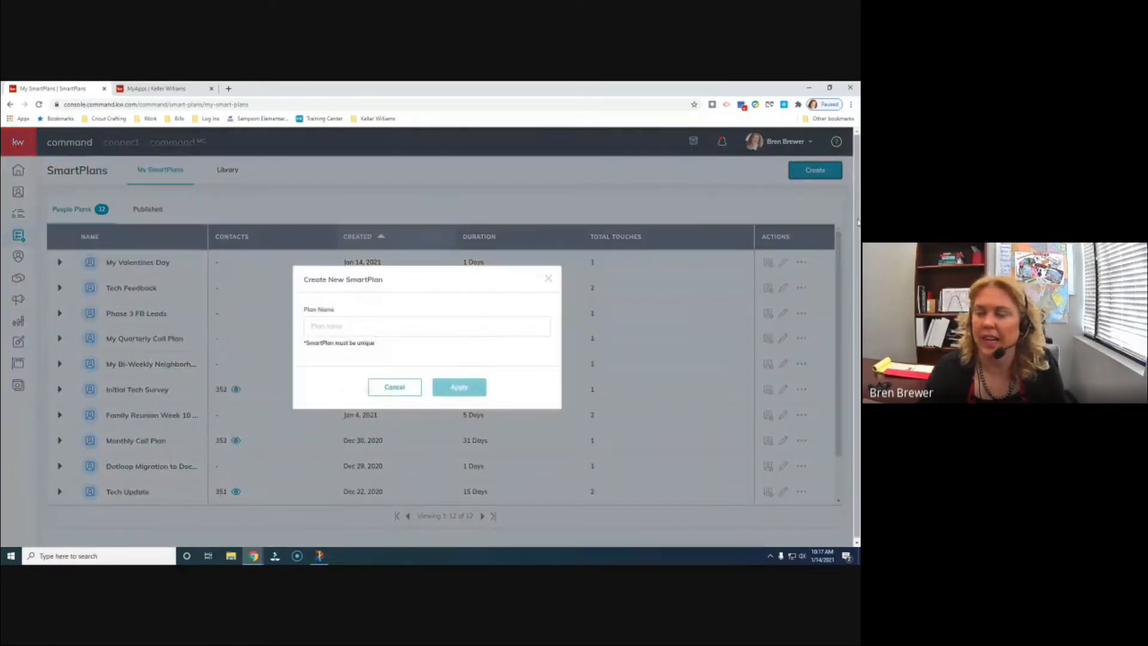
click(422, 333)
text(S)
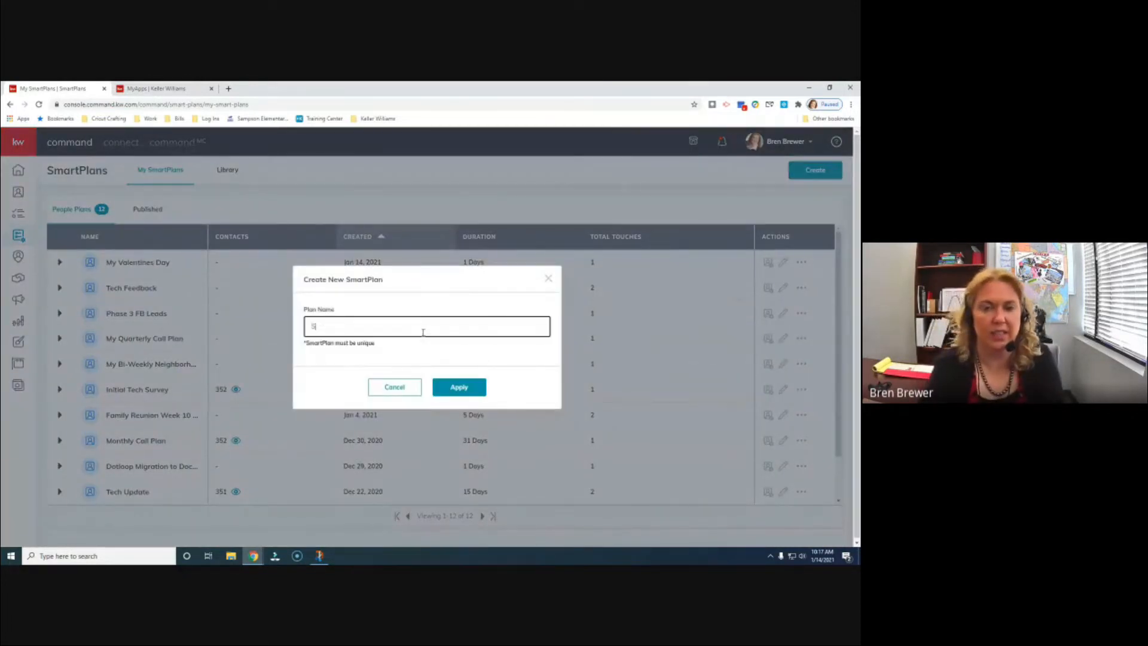
text(martplans )
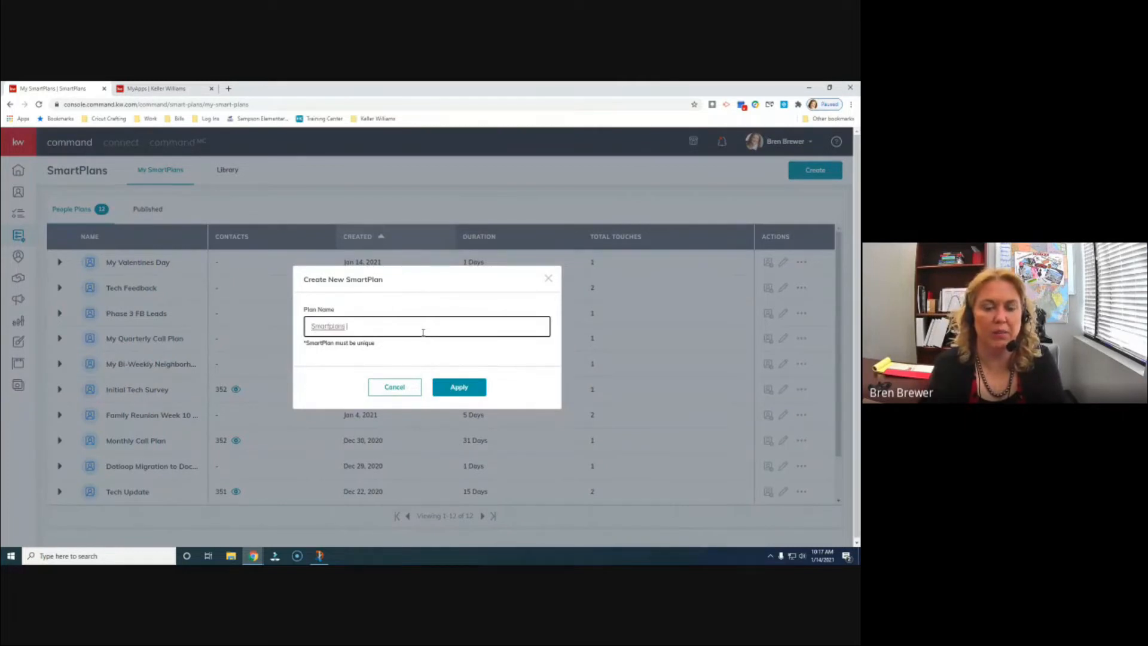
text(101 Class)
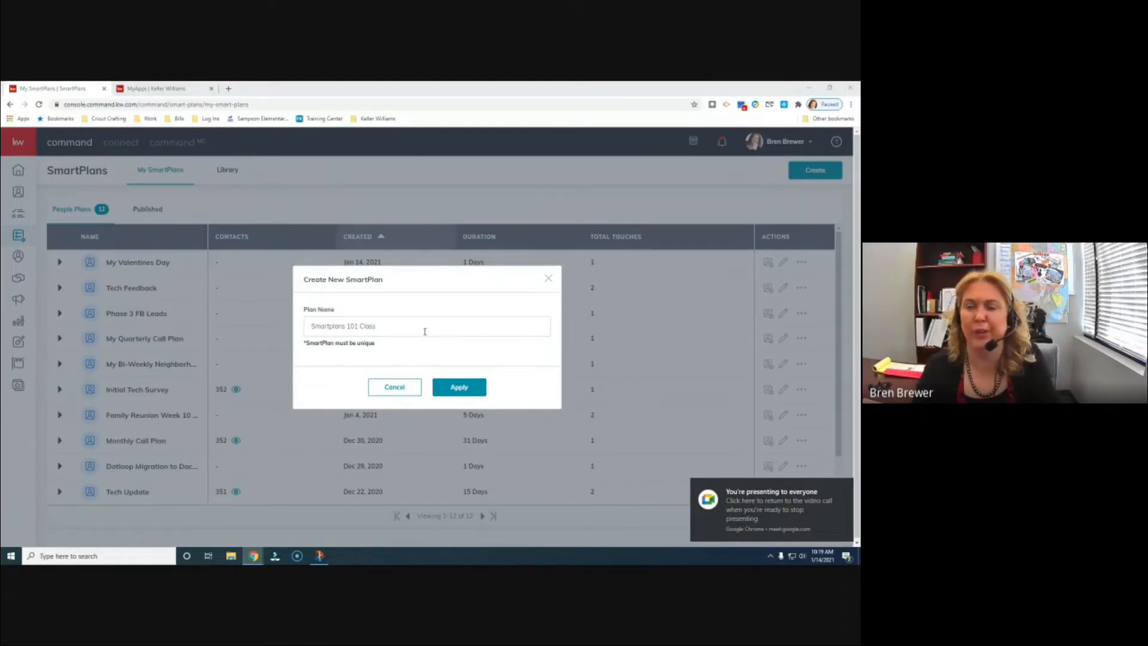
- Apply the new Smartplans 101 Class plan and bring the Smart Plans 101 Steps document into view
click(465, 394)
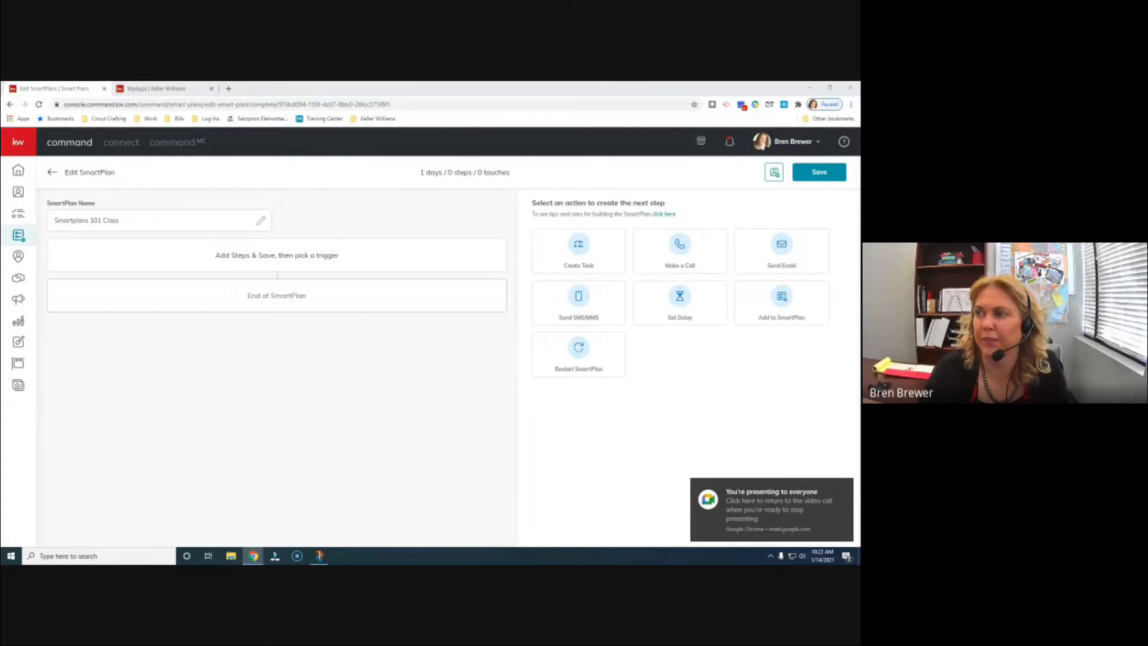
drag(559, 539, 507, 113)
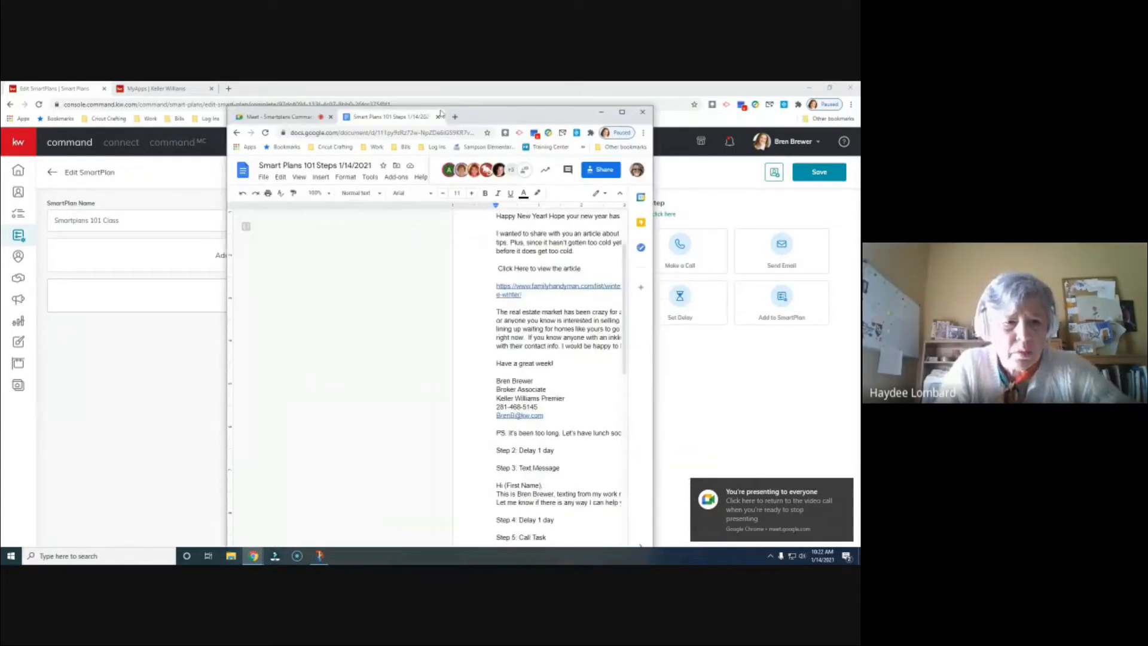
- Maximize the Smart Plans 101 Steps doc, scroll to Step 1's email text, then move the window aside
click(622, 112)
scroll(473, 370, up, 1)
scroll(483, 380, up, 1)
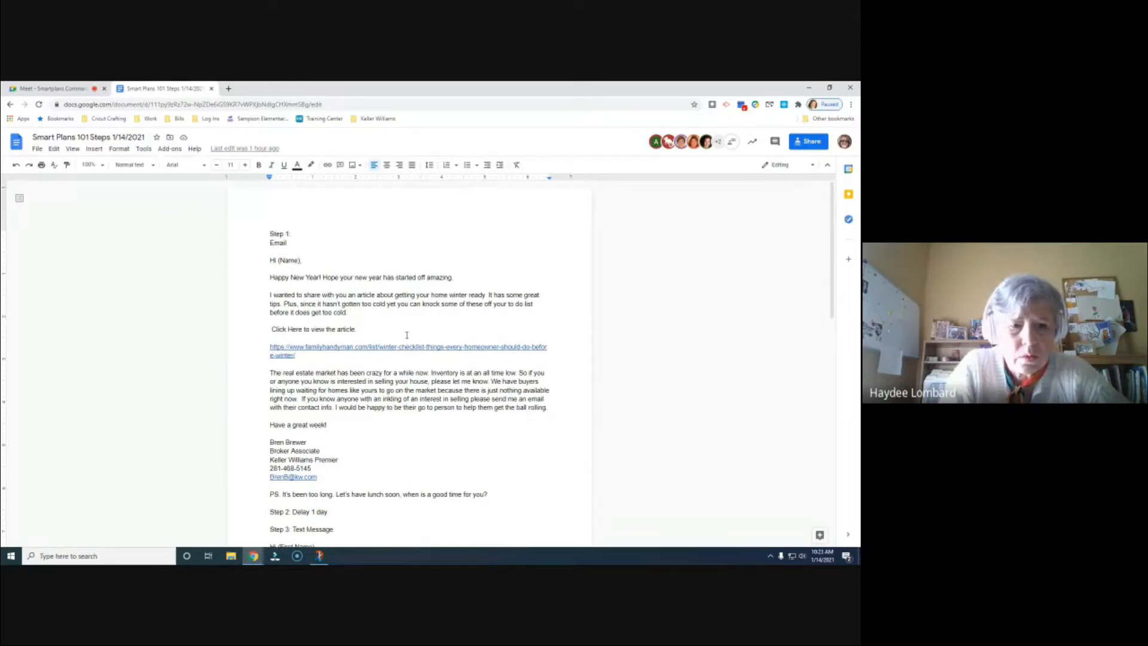
click(70, 91)
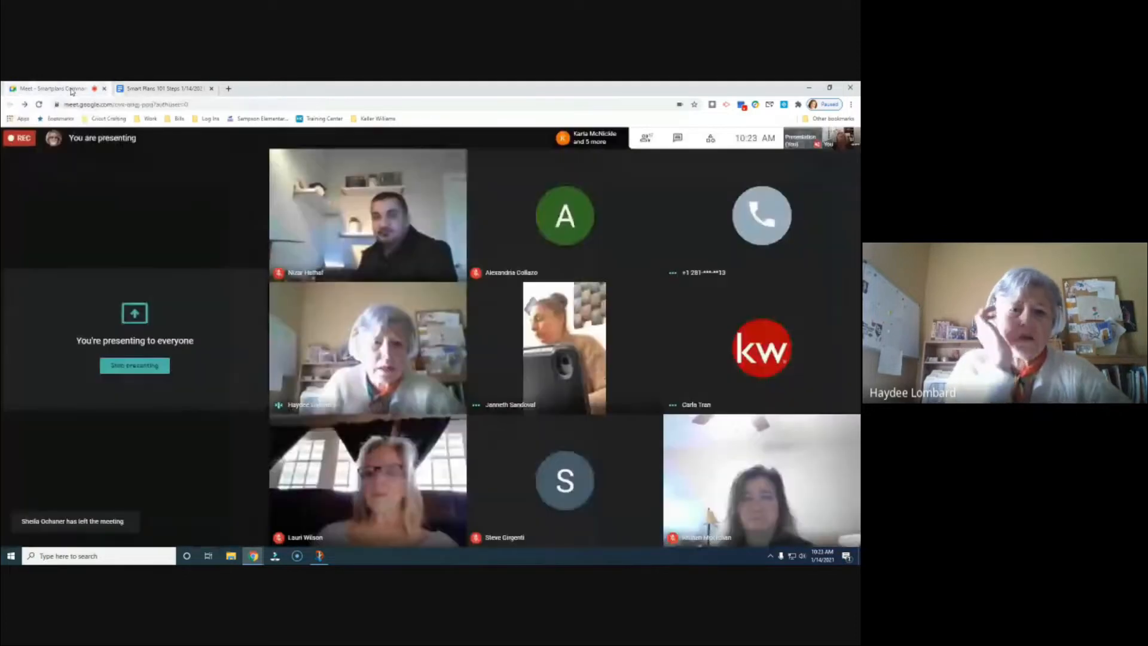
click(151, 89)
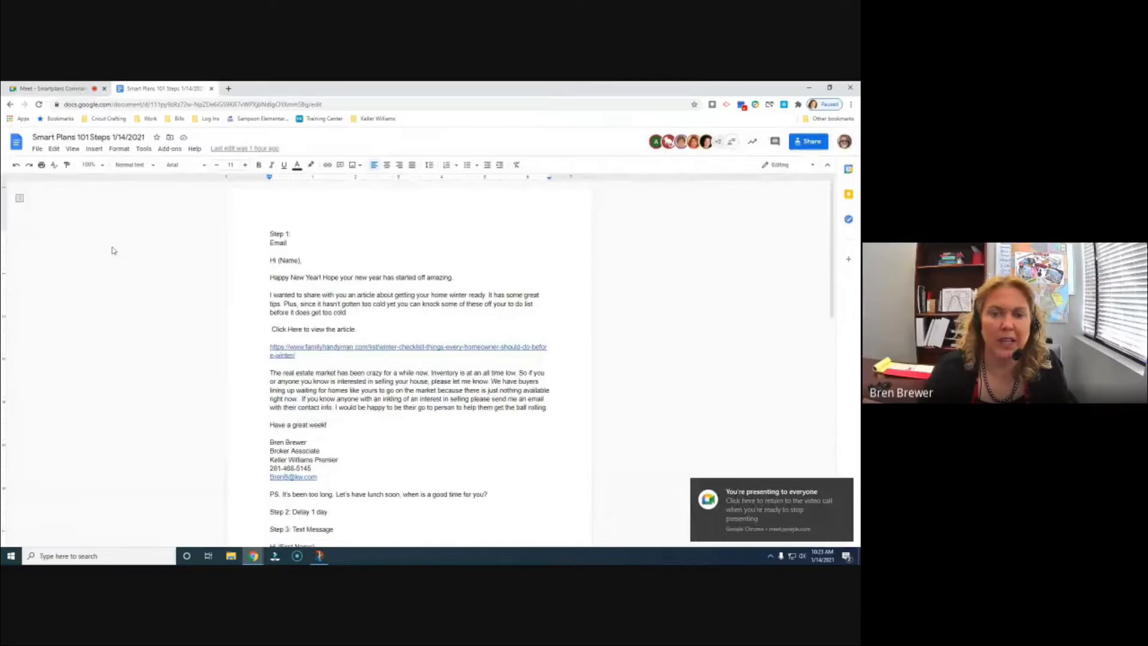
drag(463, 90, 406, 96)
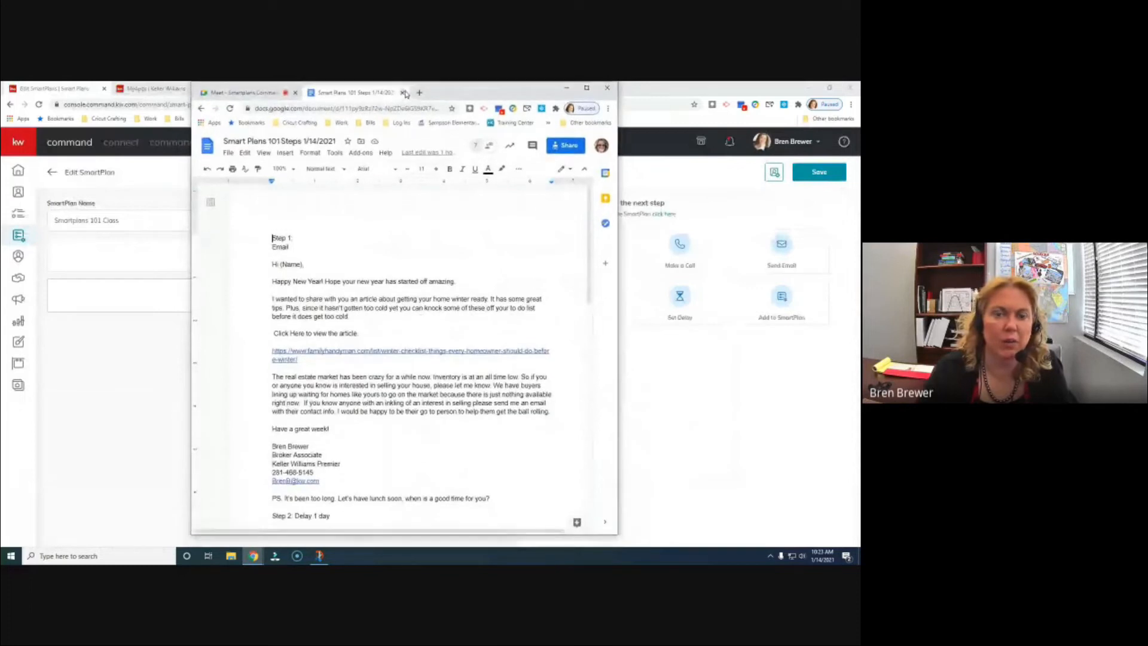
- Return to the Smartplans 101 Class editor, dismiss the screen-sharing notice, and add a Send Email step
click(254, 94)
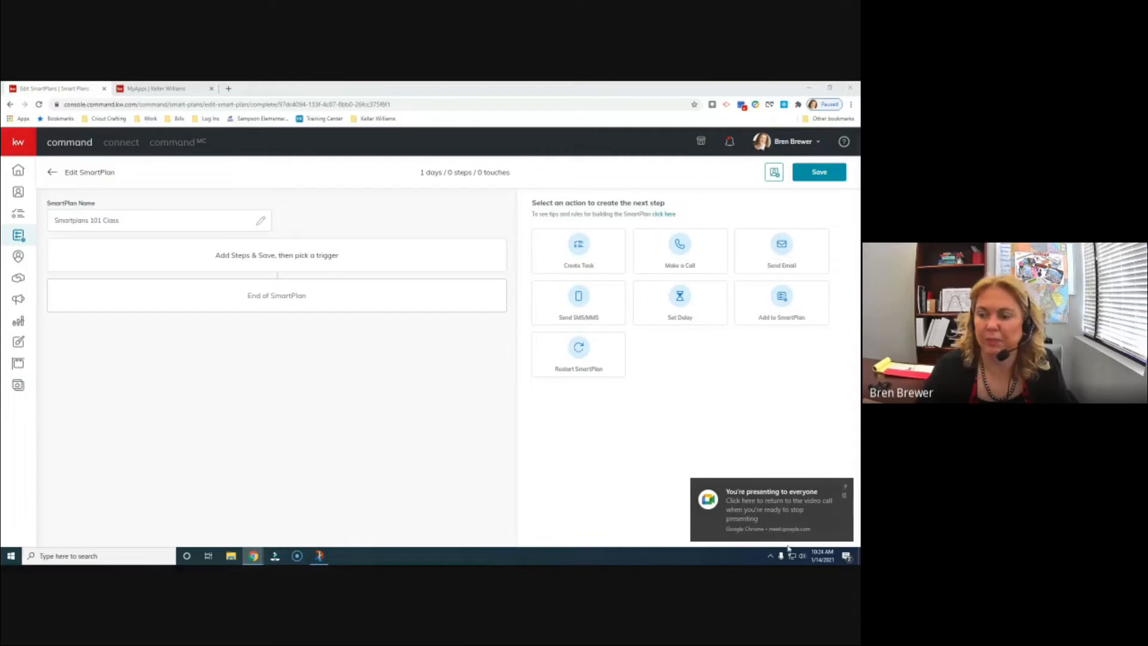
click(845, 486)
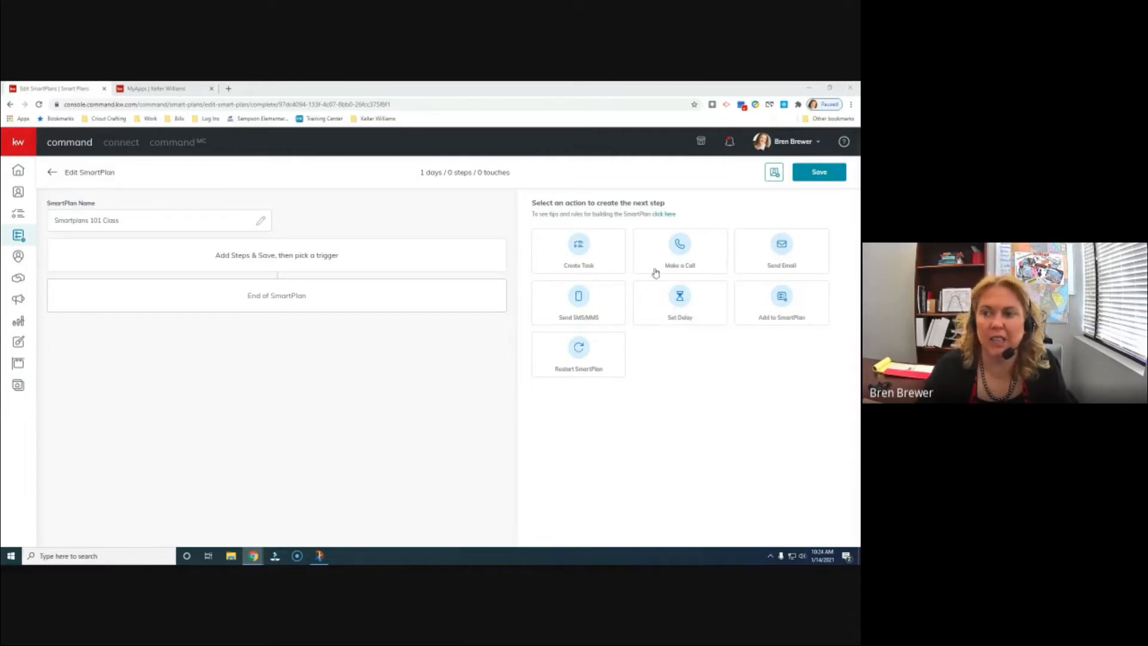
click(804, 256)
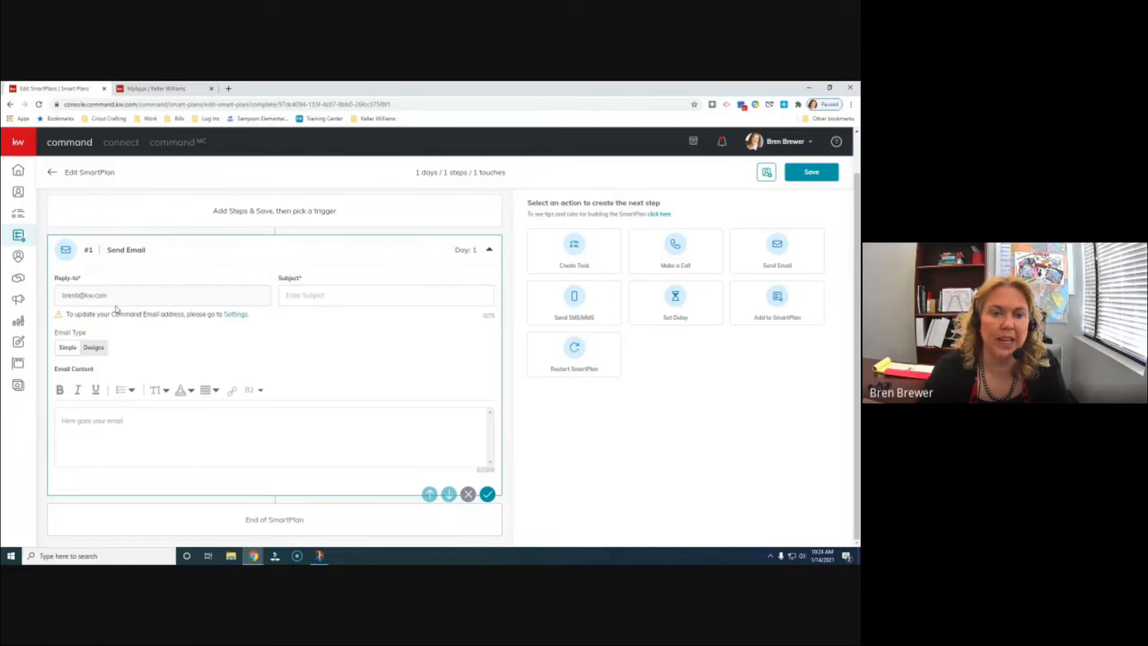
- Give the Send Email step the subject 'Happy New Year' and switch its email type to Designs
click(354, 299)
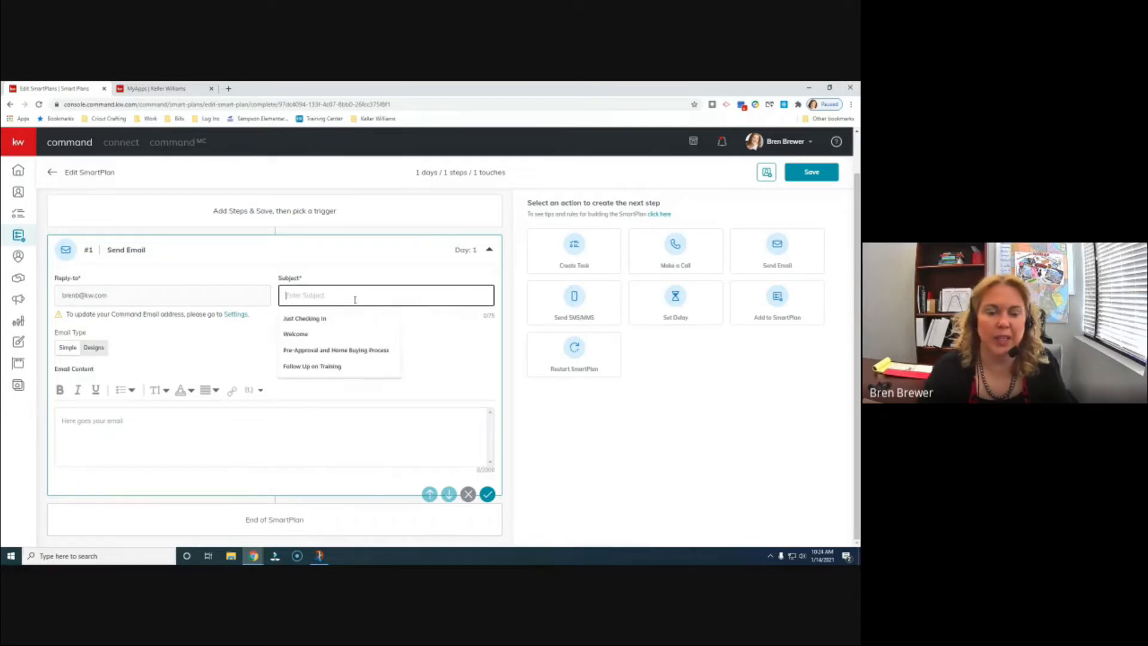
text(Happy New Year)
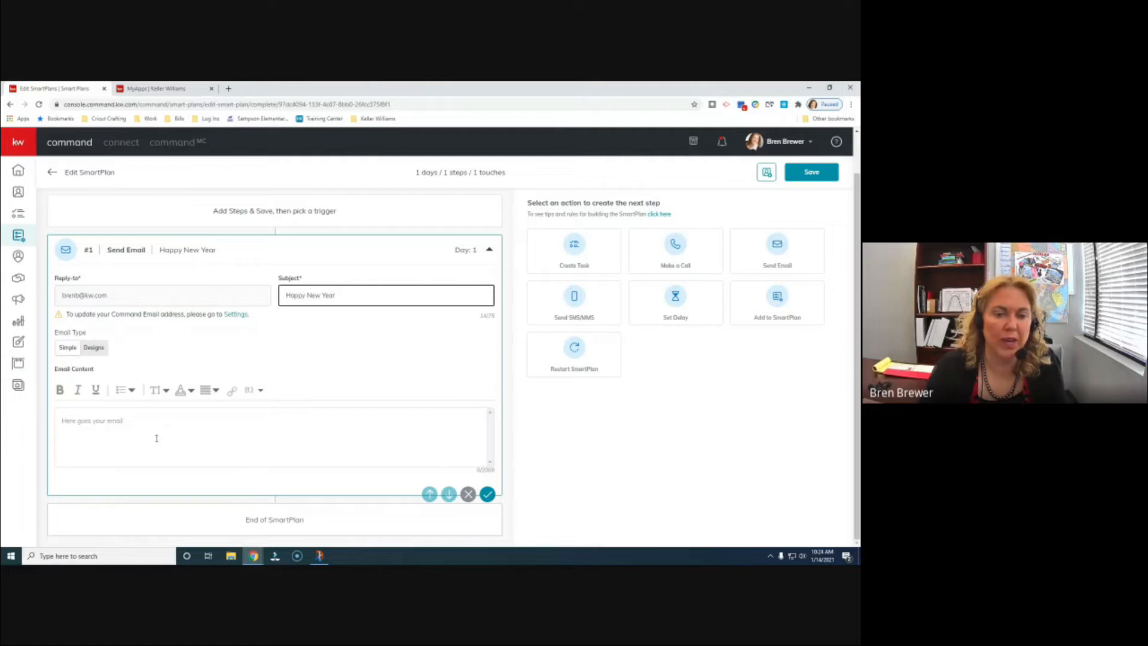
click(94, 348)
click(93, 433)
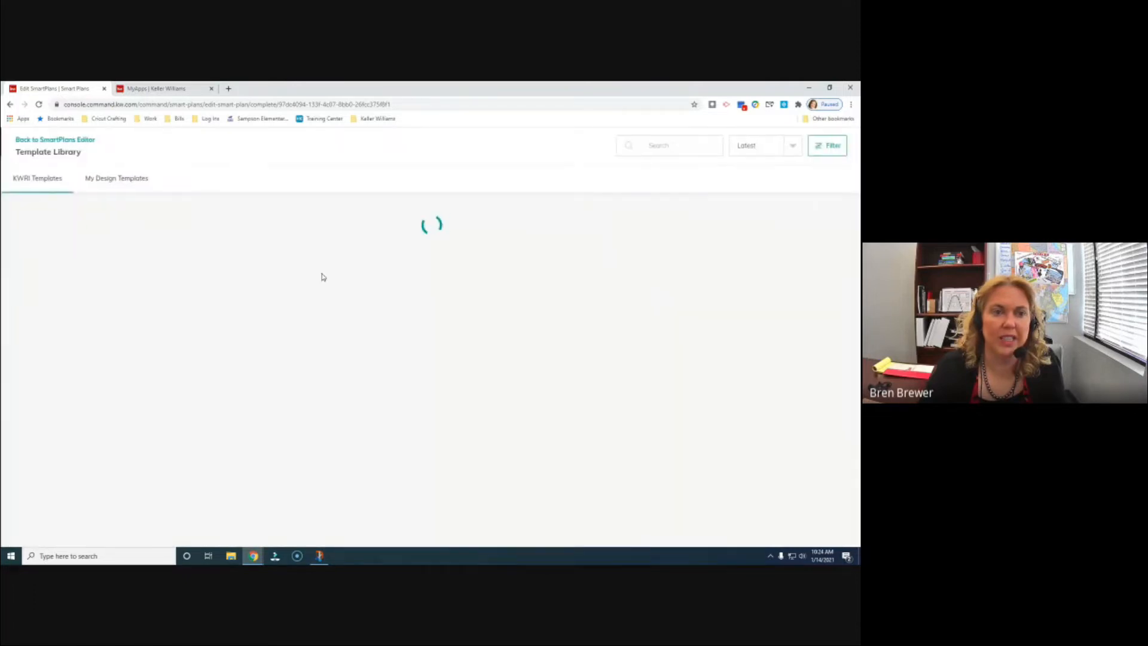
scroll(584, 341, down, 1)
scroll(584, 342, down, 2)
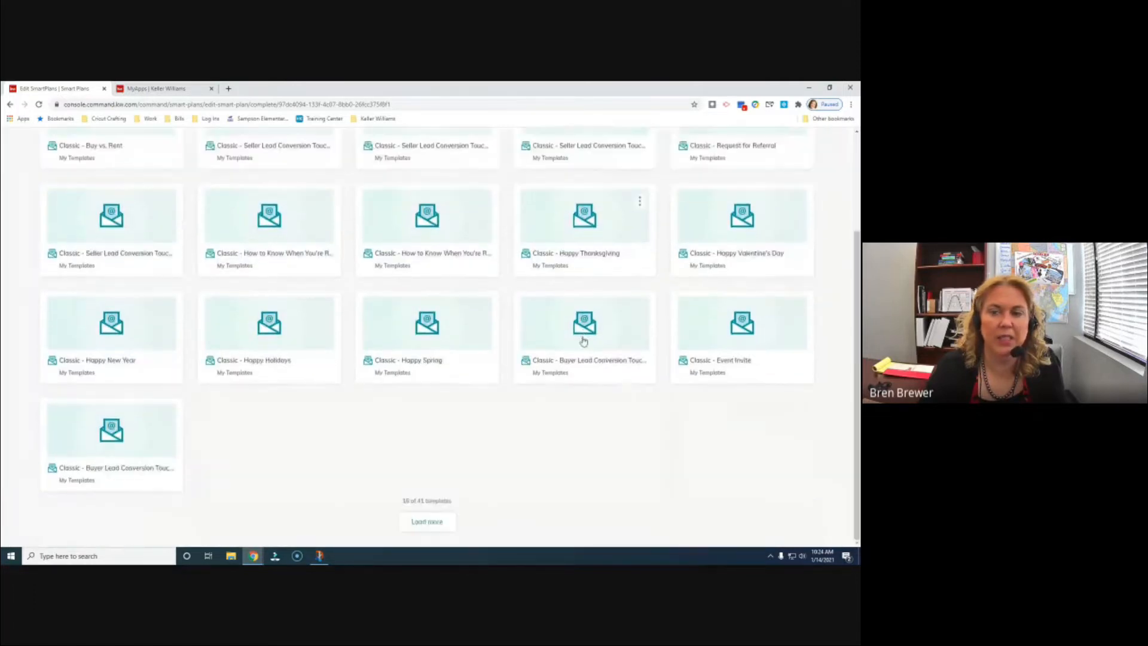
scroll(580, 342, up, 3)
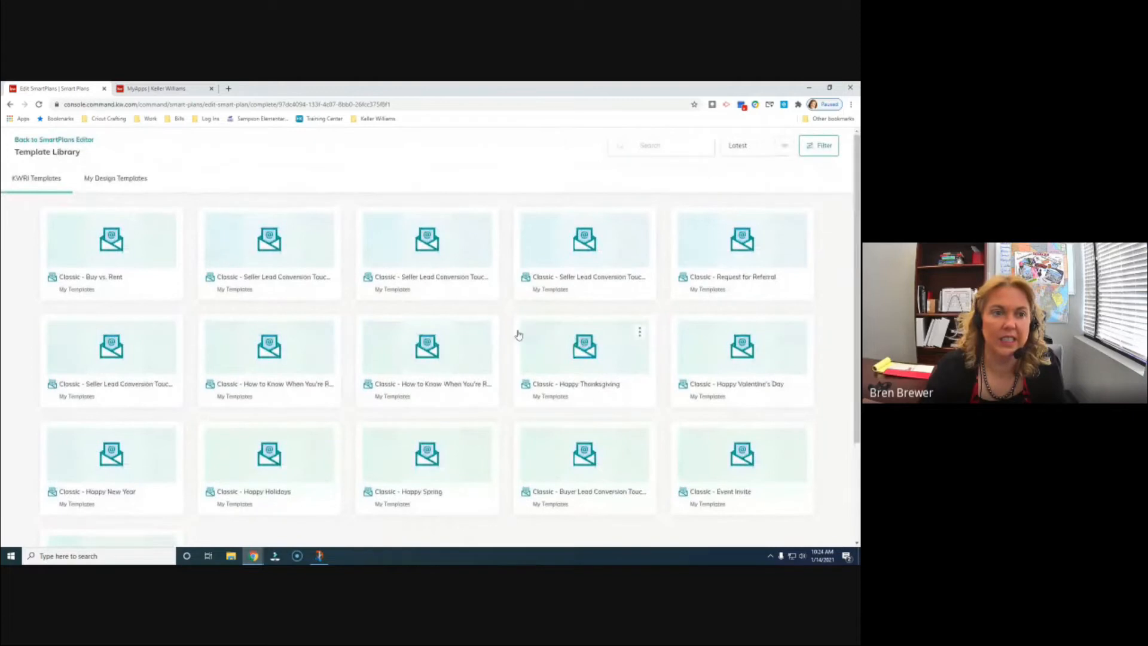
click(43, 141)
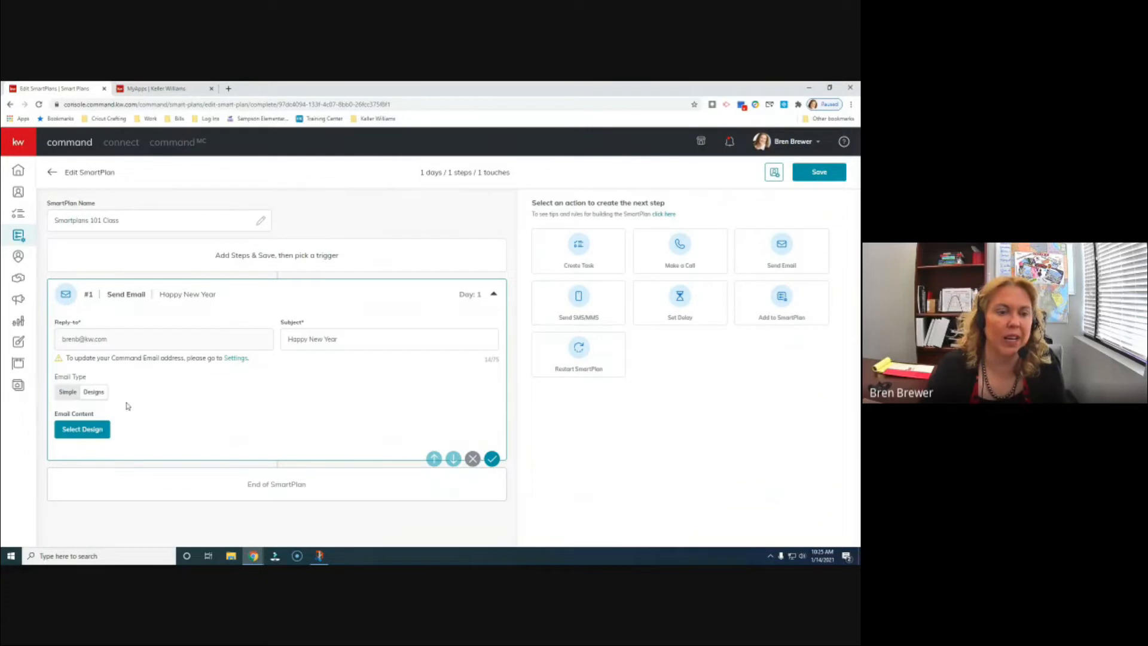
click(67, 391)
- Paste the prepared article message into the email body and trim the greeting's {Name} placeholder to leave 'Hi'
scroll(301, 389, down, 1)
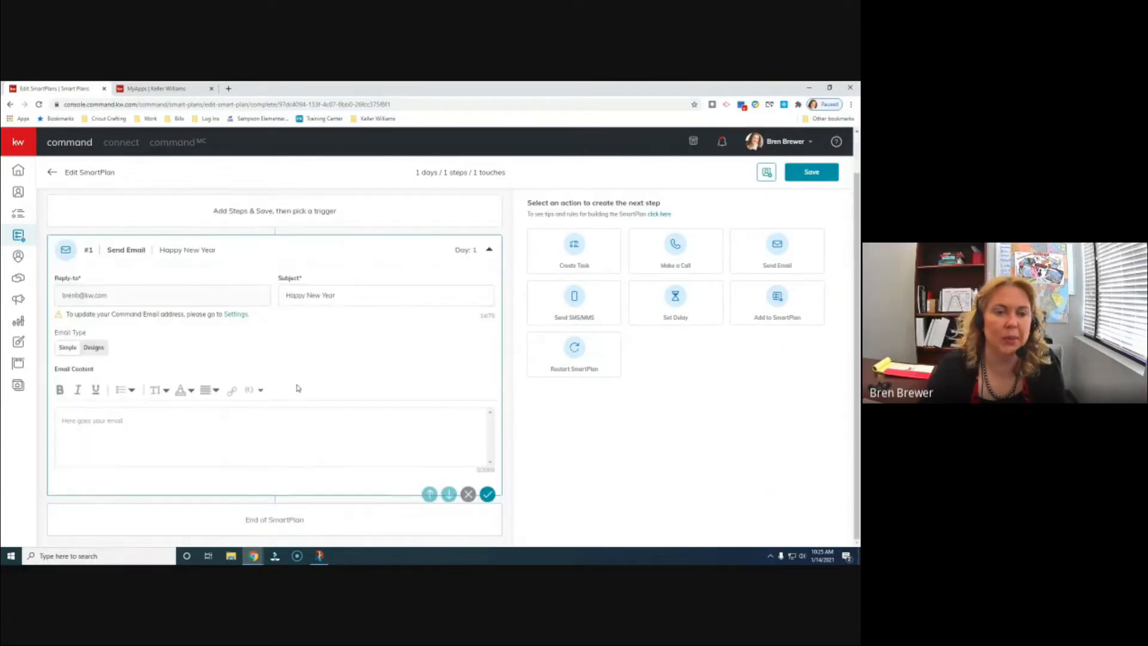
click(88, 422)
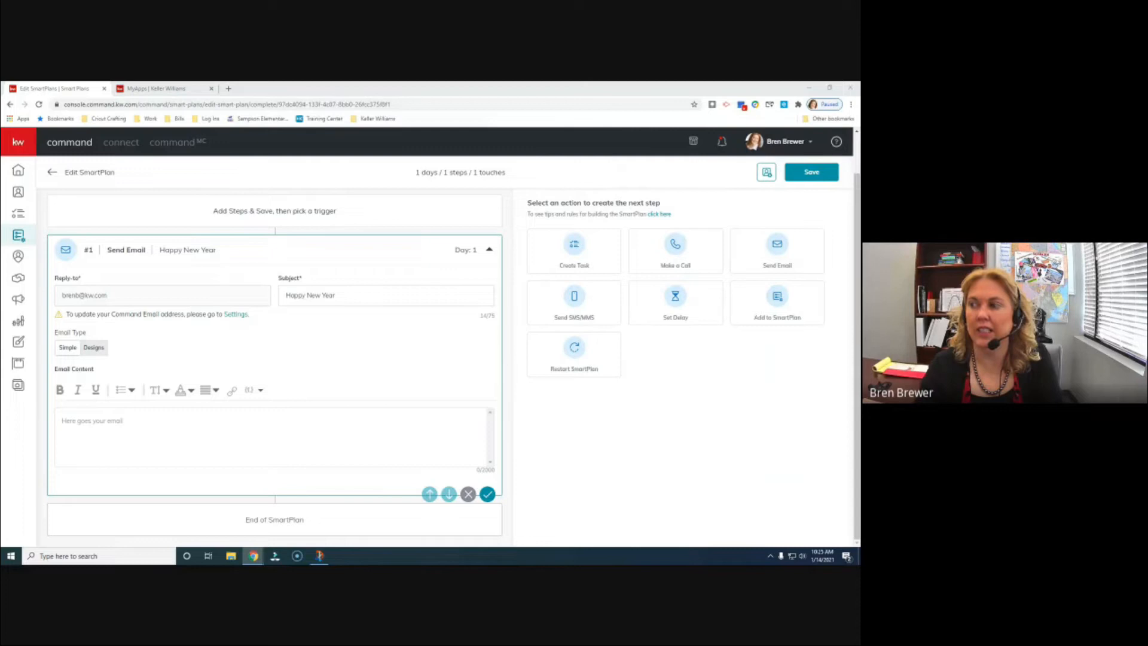
click(73, 418)
right_click(77, 418)
click(99, 344)
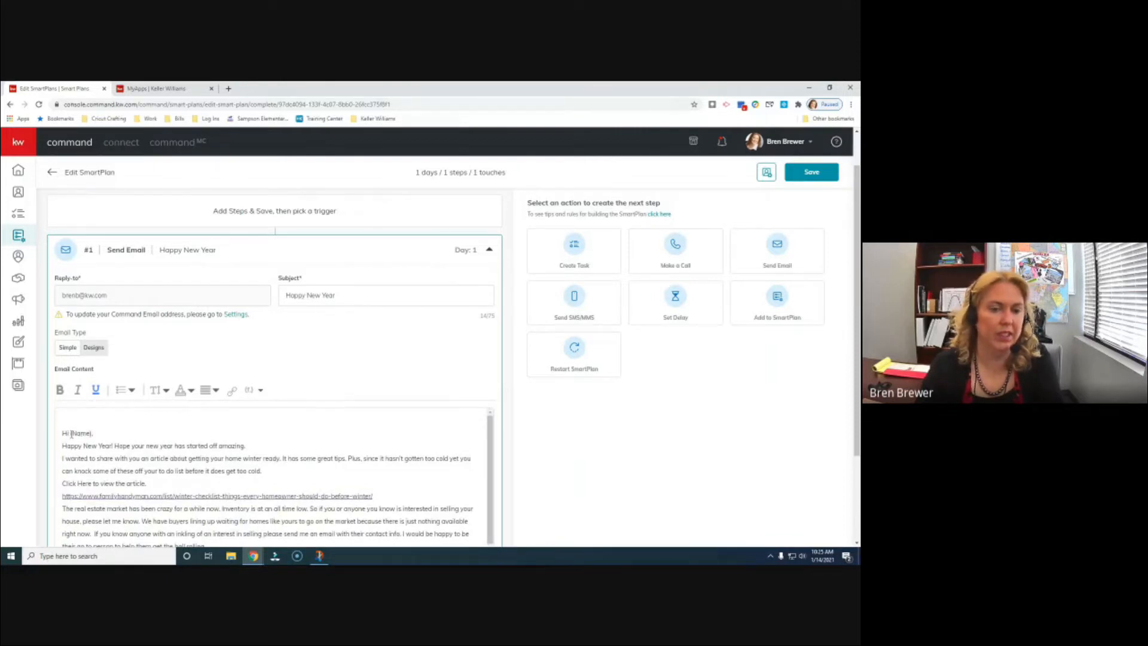
drag(70, 433, 92, 433)
key(BackSpace)
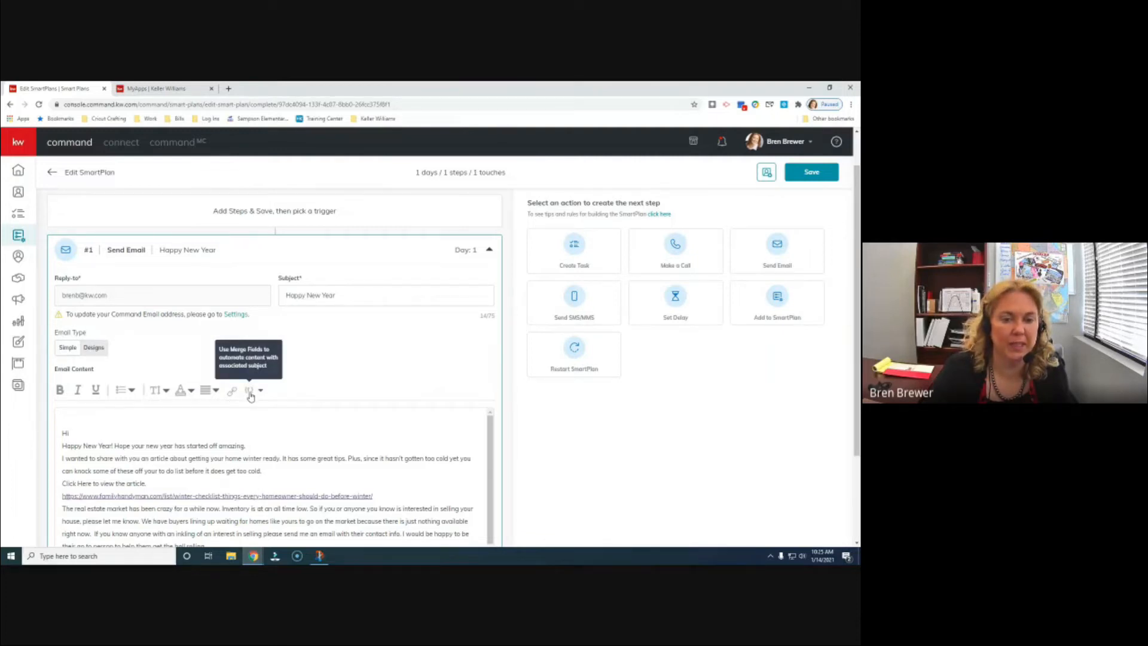
- Insert the contact.first.name merge field after 'Hi' and add a blank line below the greeting
click(250, 393)
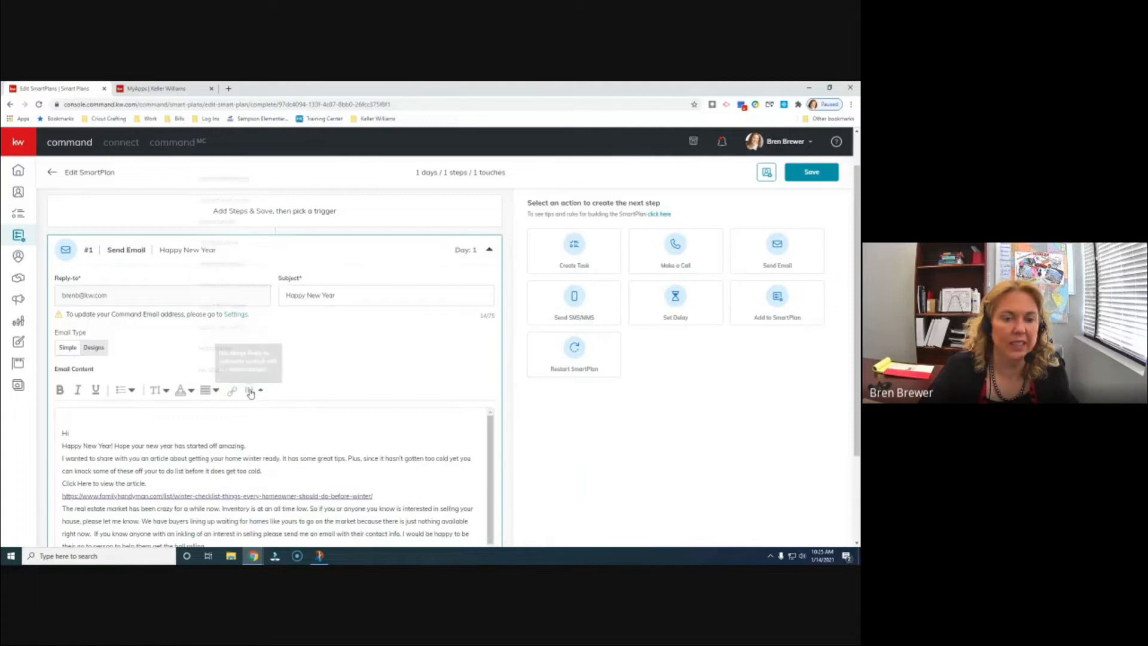
scroll(253, 348, up, 1)
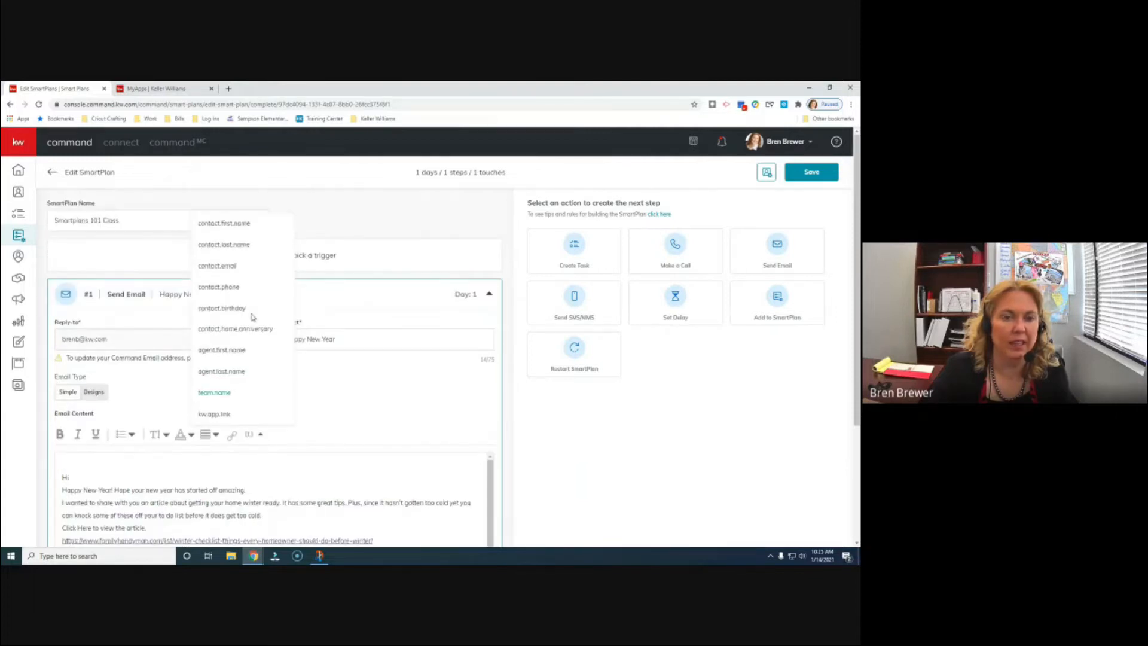
click(247, 224)
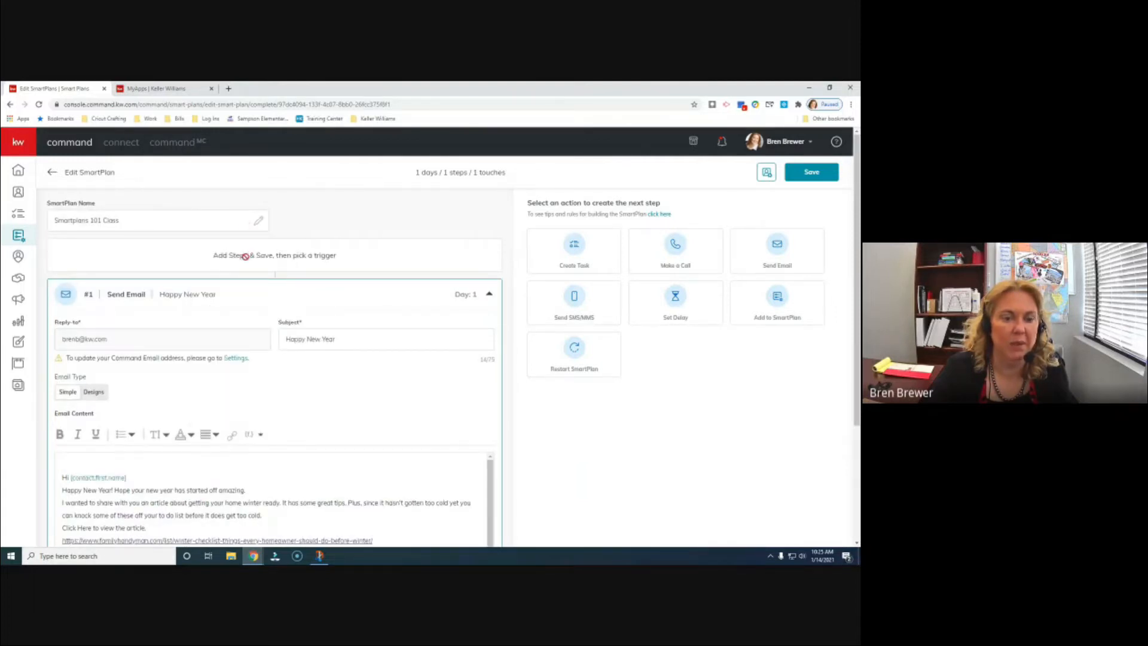
click(70, 477)
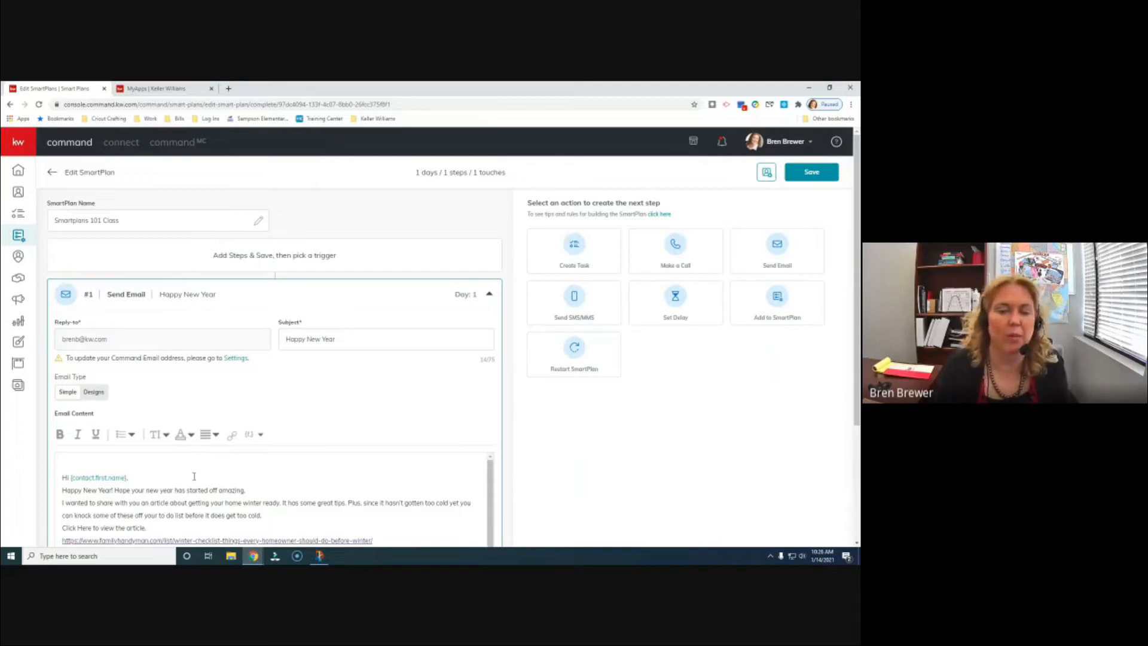
scroll(194, 476, down, 2)
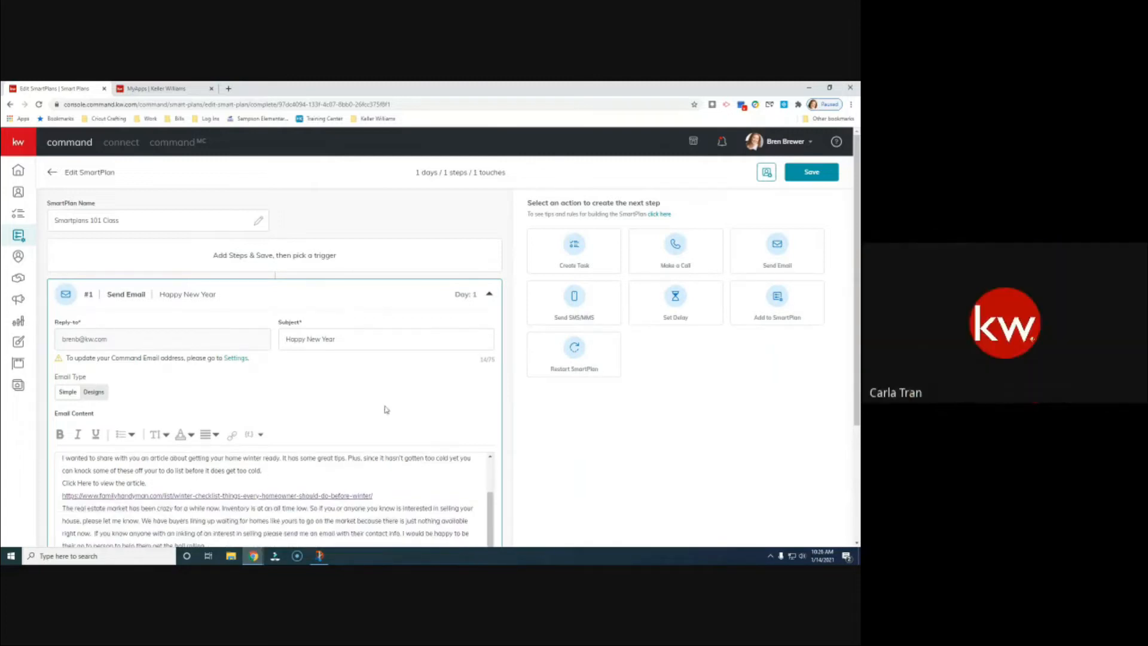
scroll(610, 451, down, 3)
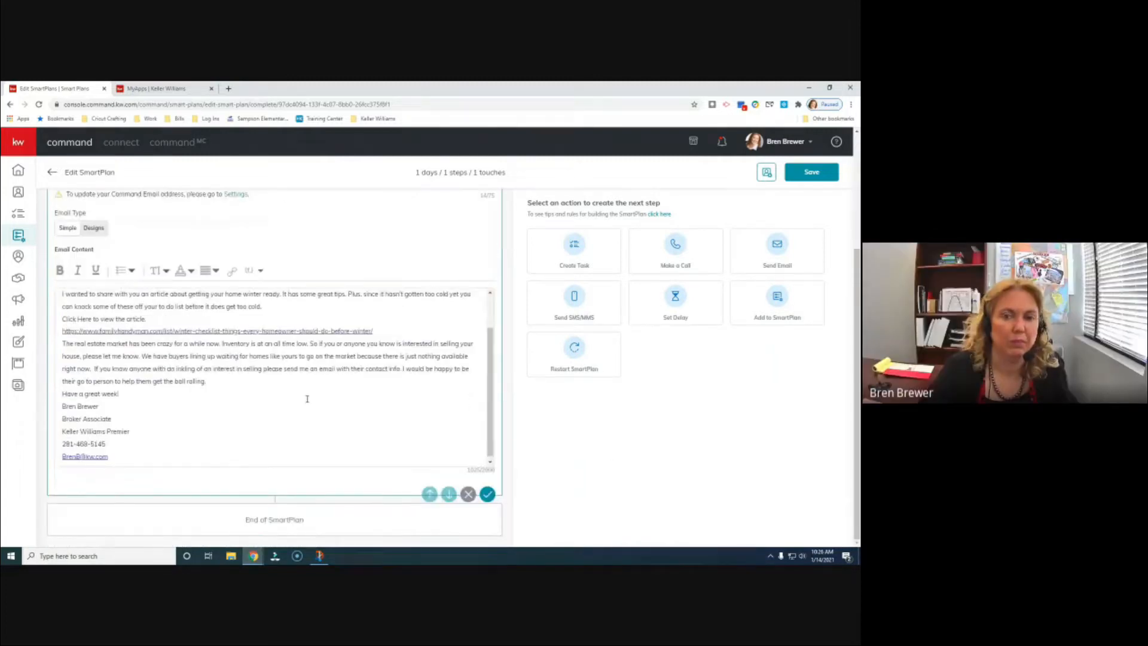
scroll(293, 384, up, 2)
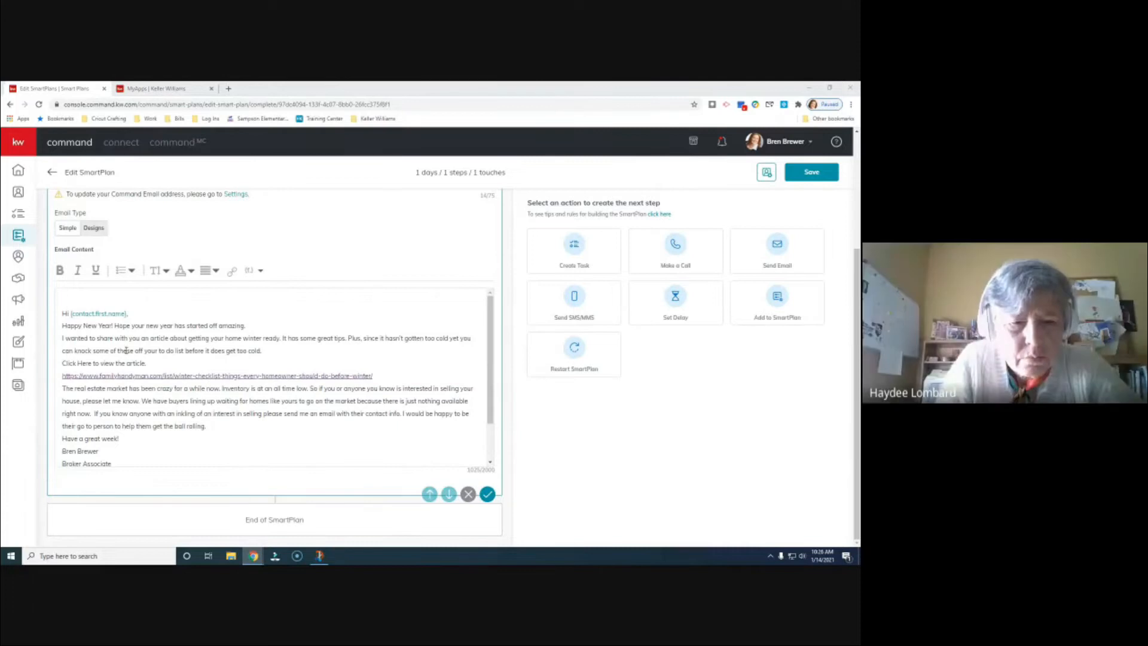
click(136, 315)
key(Return)
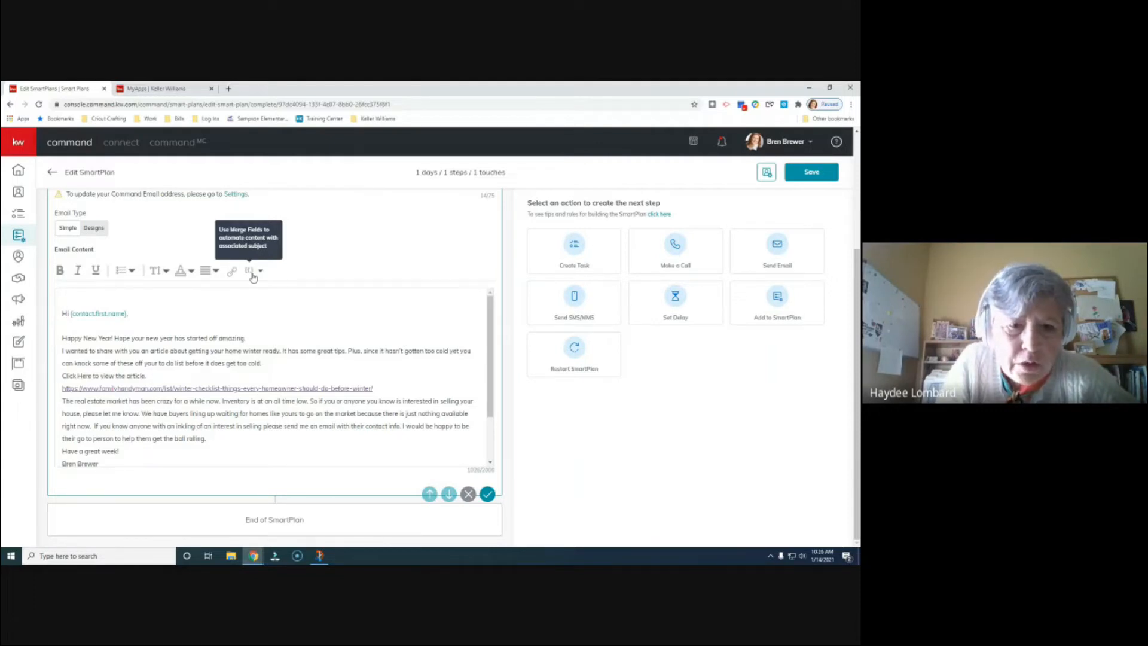
click(253, 274)
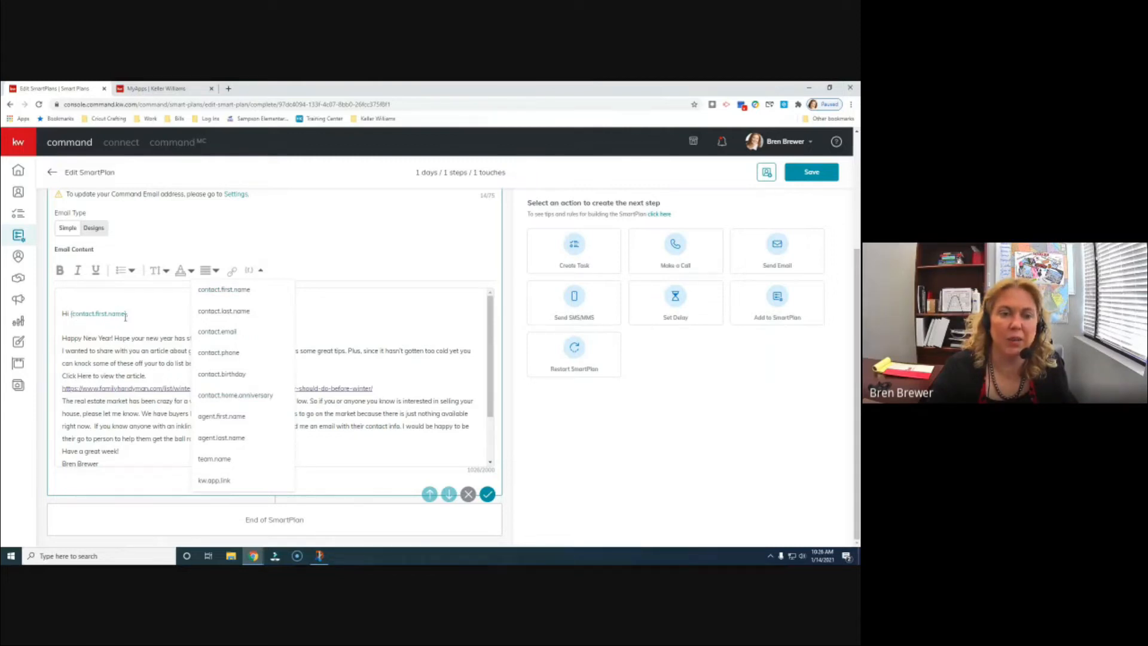
click(252, 273)
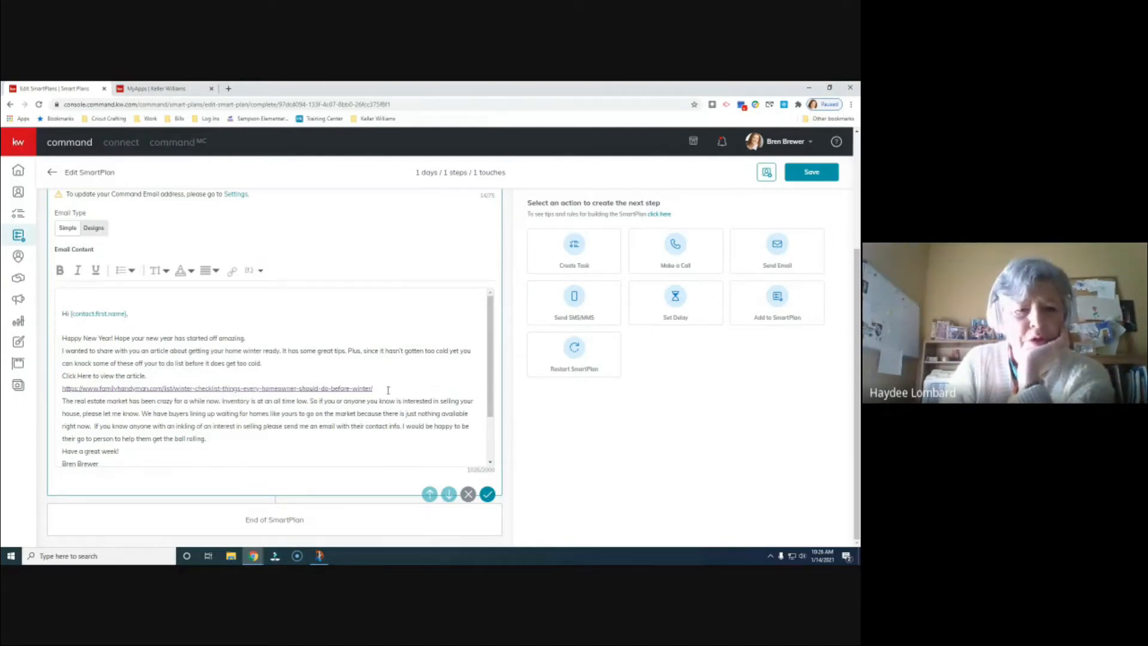
click(252, 270)
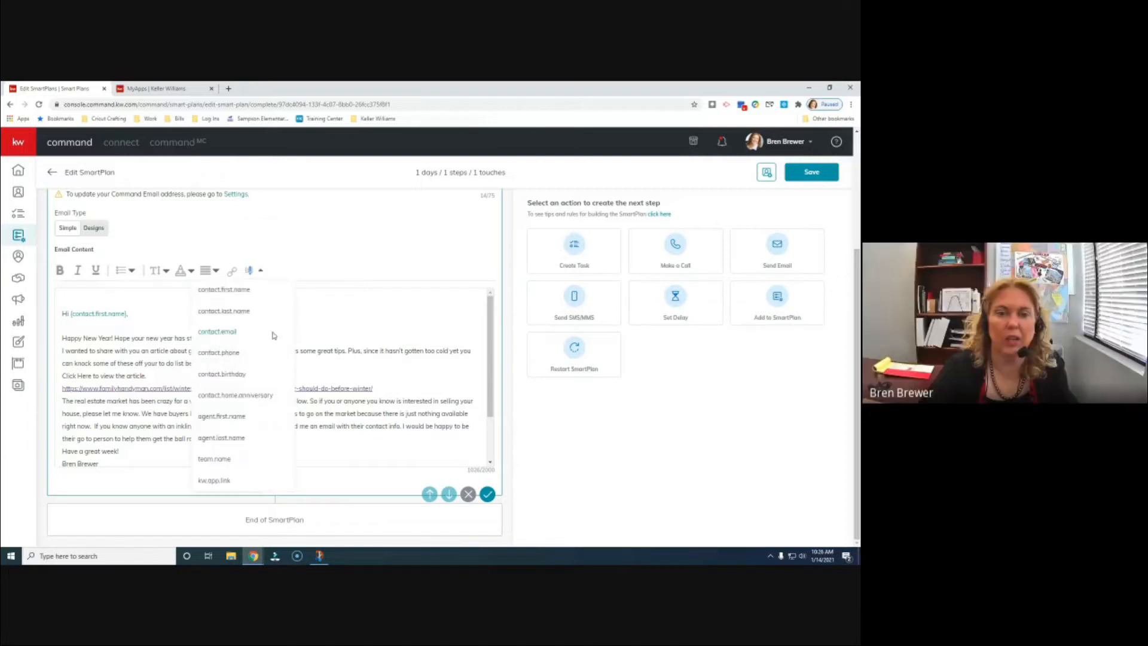
scroll(256, 376, up, 3)
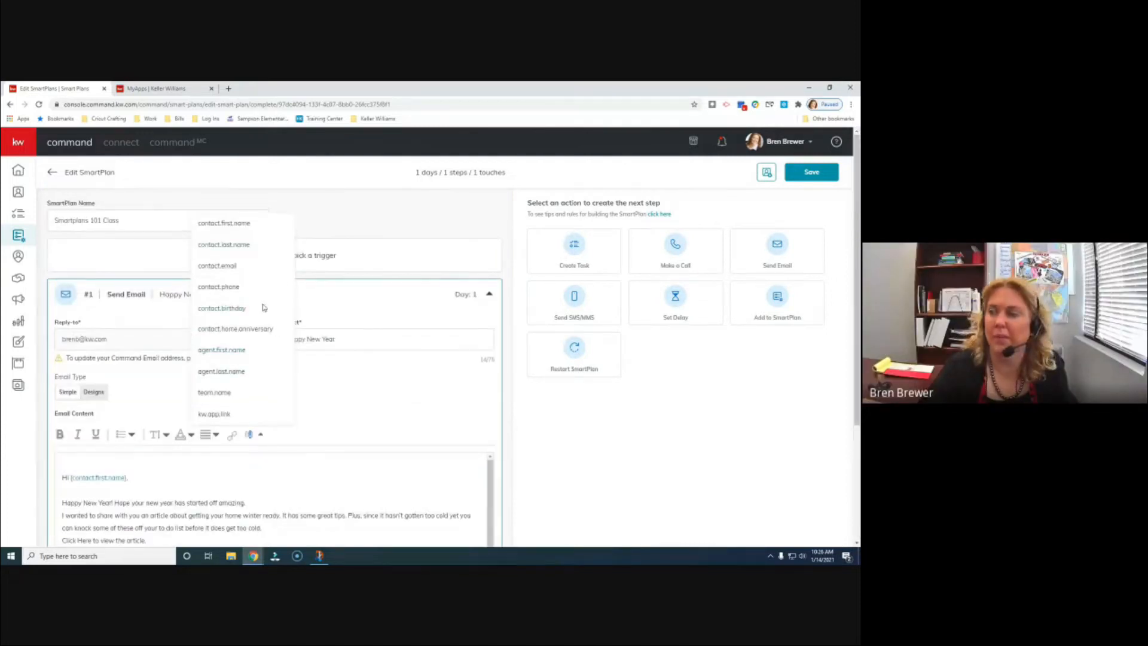
scroll(293, 335, down, 2)
scroll(310, 375, down, 1)
scroll(287, 380, up, 1)
click(260, 345)
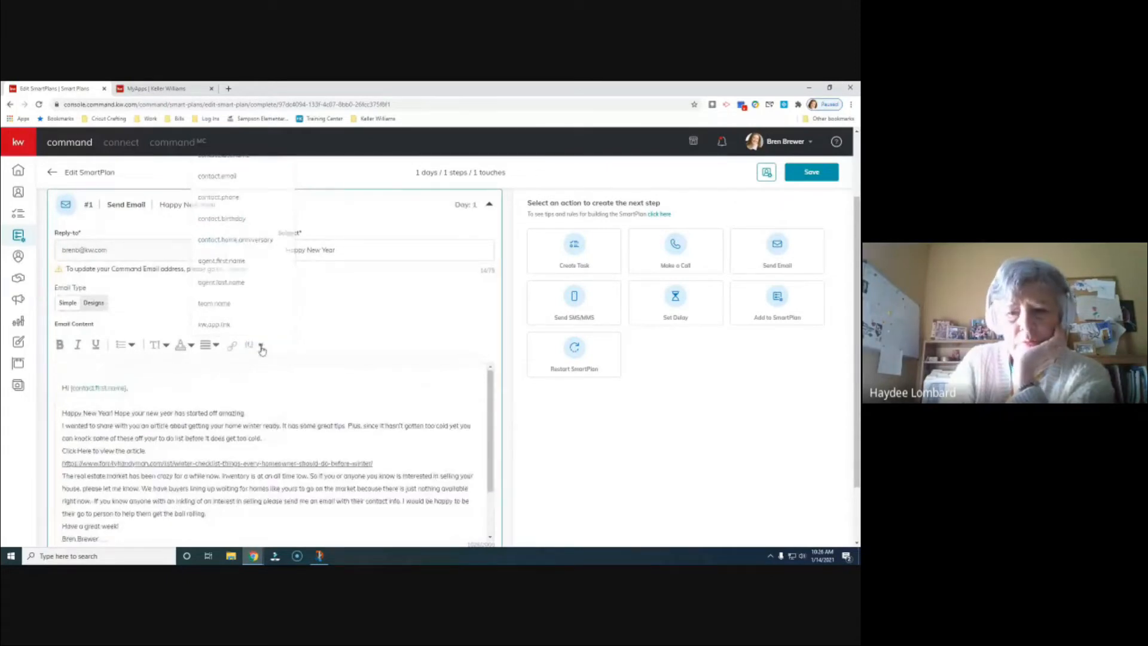
scroll(484, 306, down, 1)
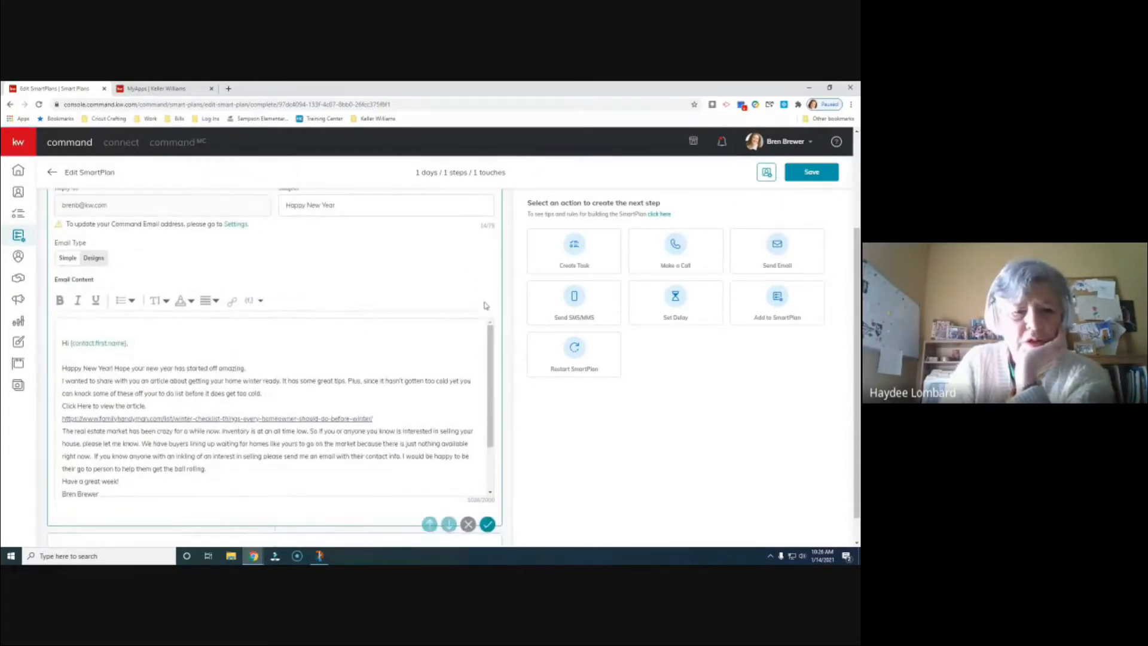
scroll(485, 305, up, 1)
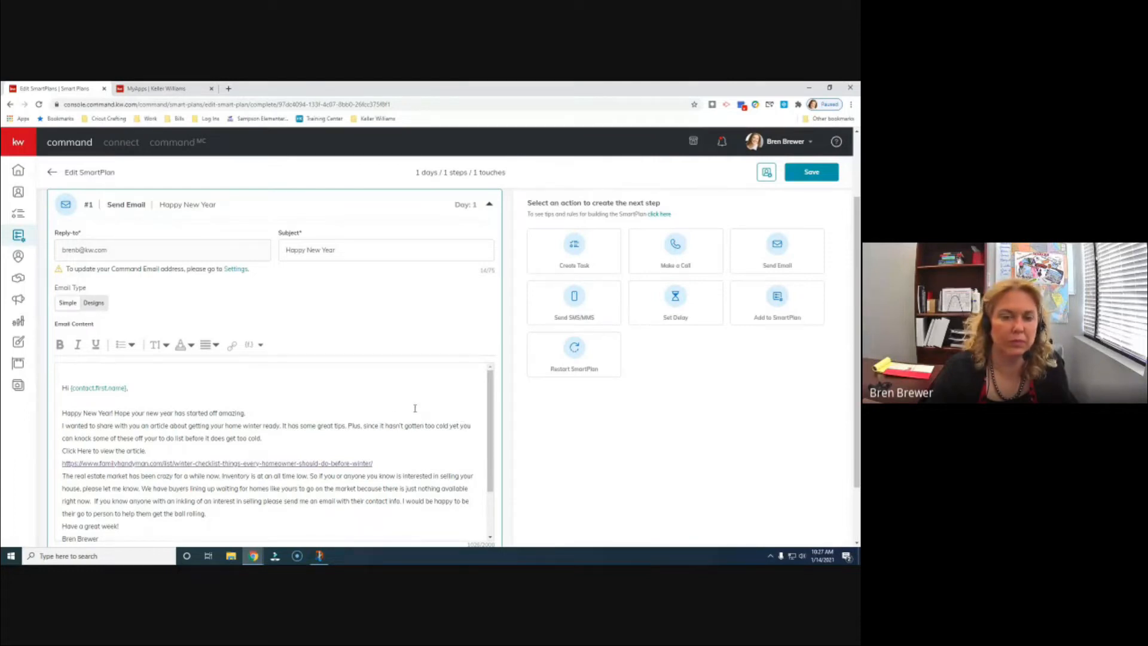
scroll(415, 409, down, 1)
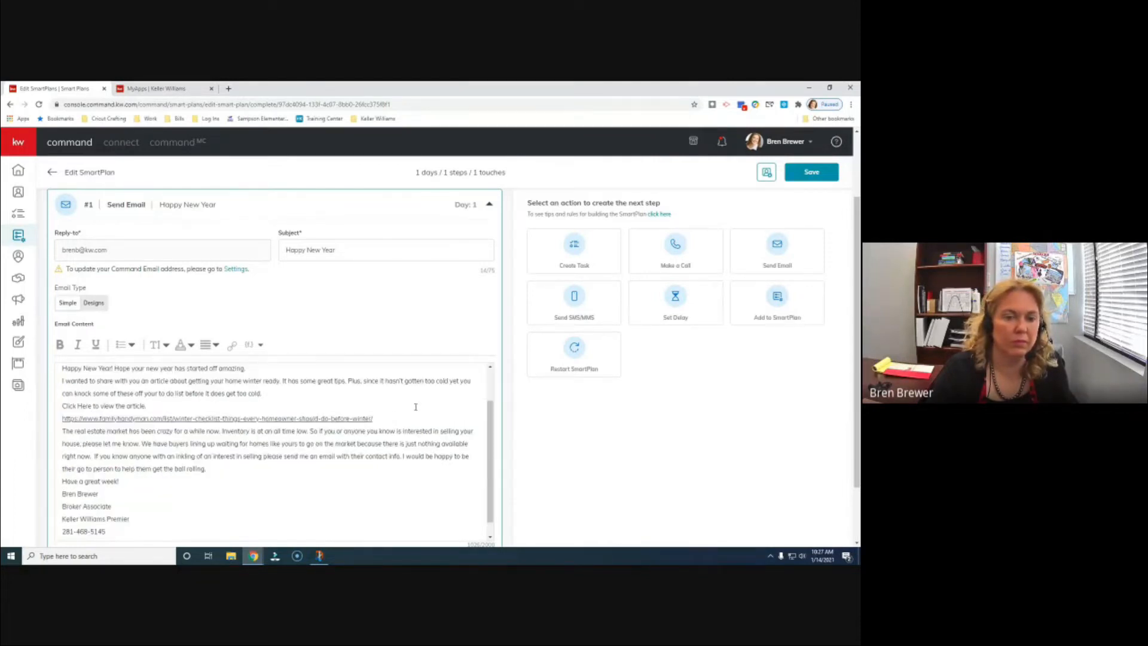
scroll(415, 403, up, 1)
scroll(570, 391, down, 1)
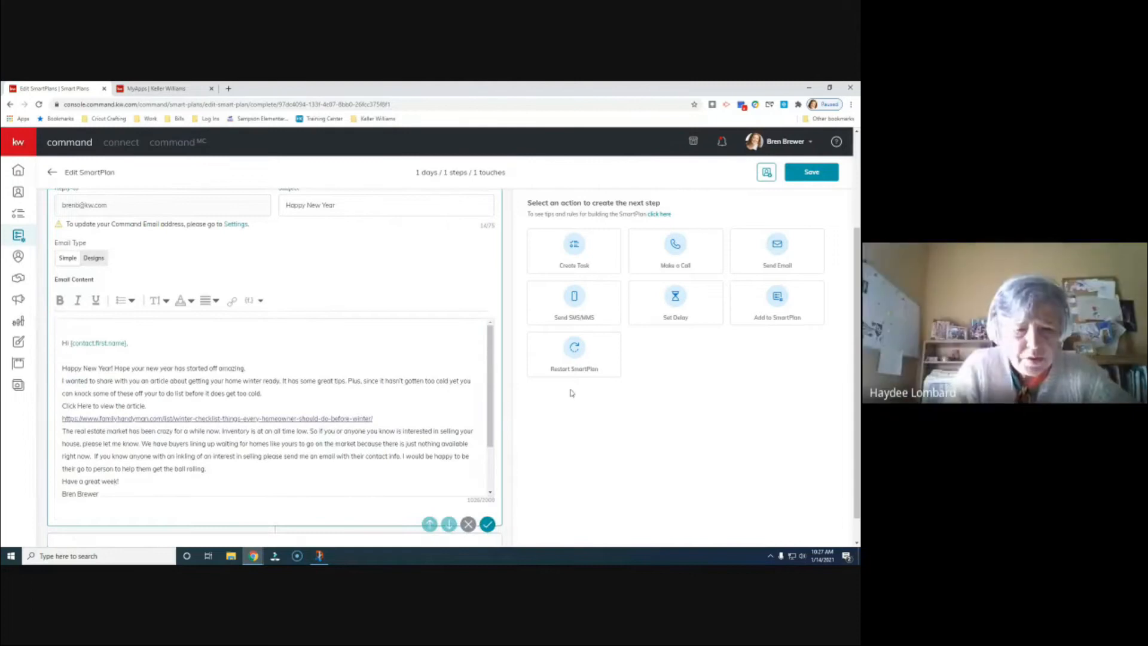
scroll(432, 392, up, 1)
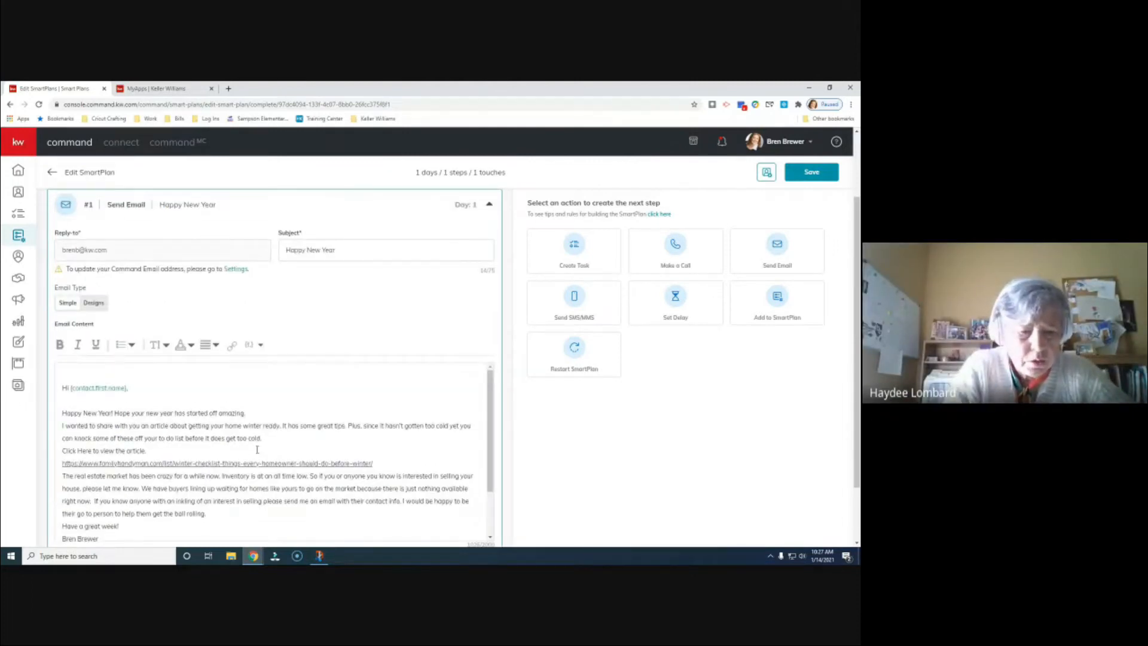
- Copy the winter-checklist article URL and select the 'Click Here to view the article.' line
drag(374, 463, 62, 465)
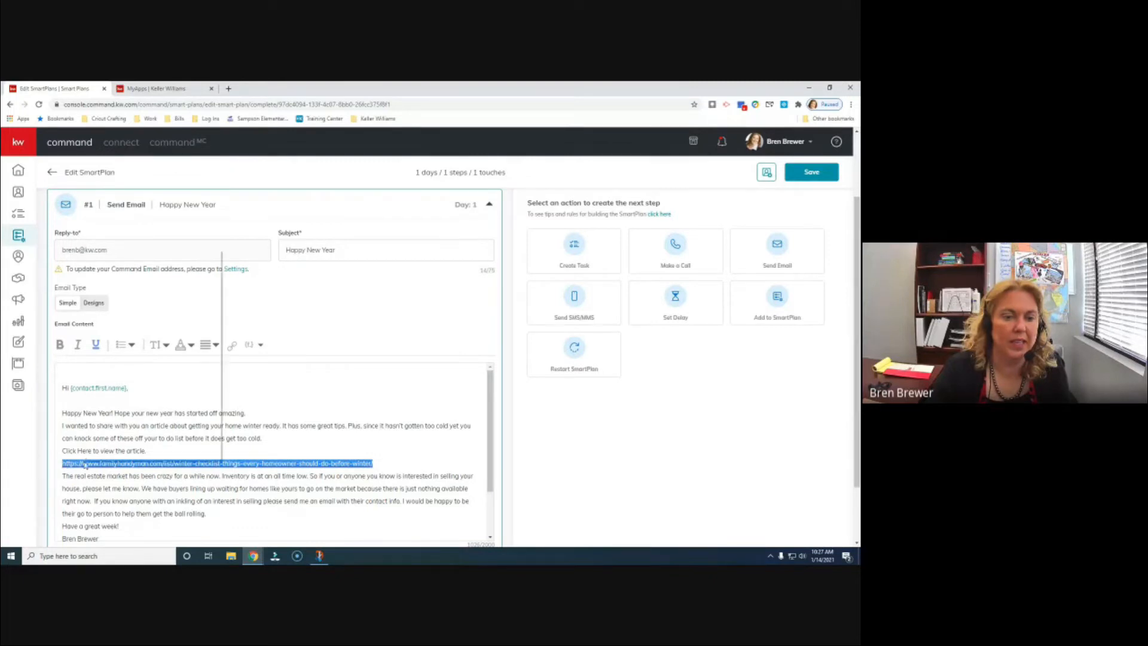
right_click(84, 461)
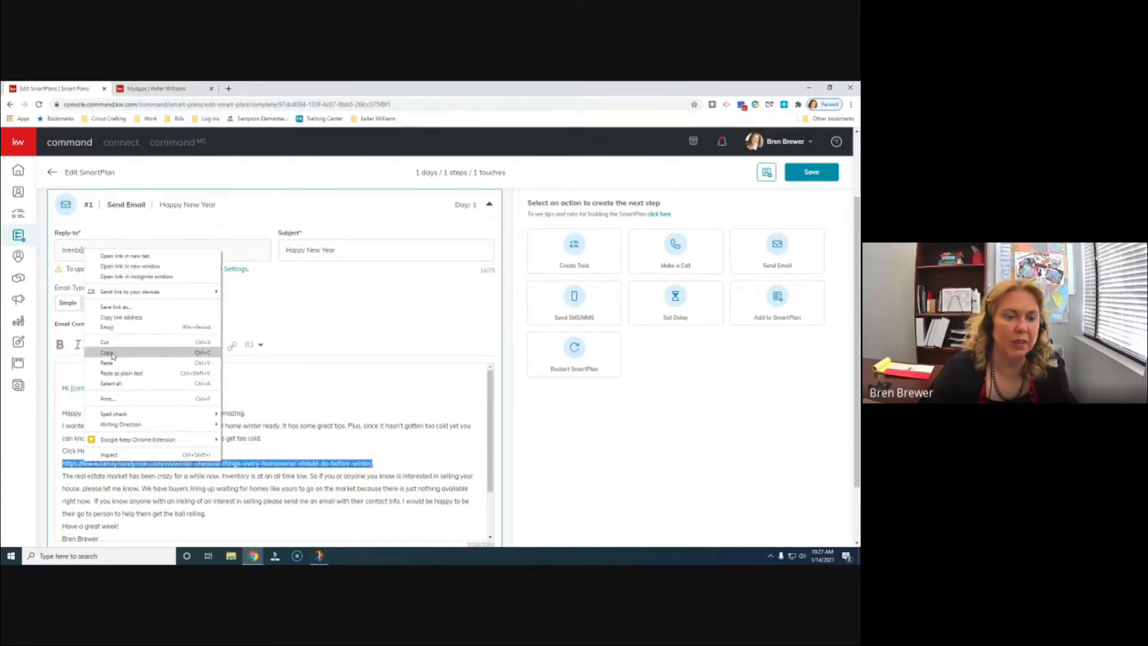
click(112, 355)
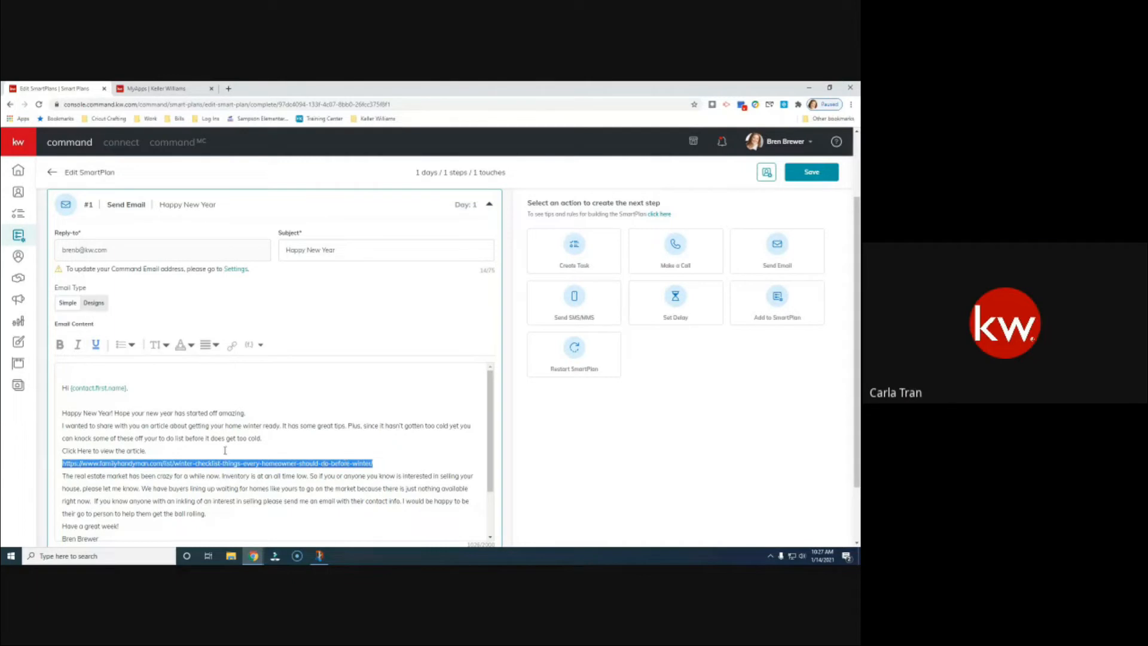
drag(147, 450, 57, 447)
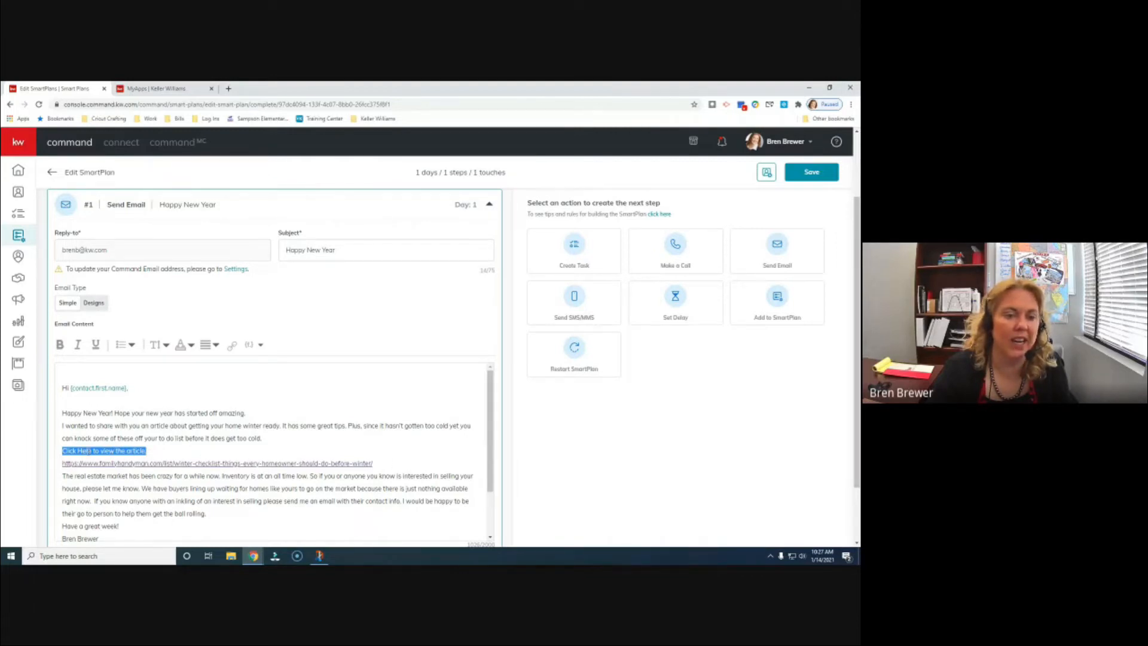
- Link 'Click Here to view the article.' to the pasted winter-checklist article URL
click(233, 347)
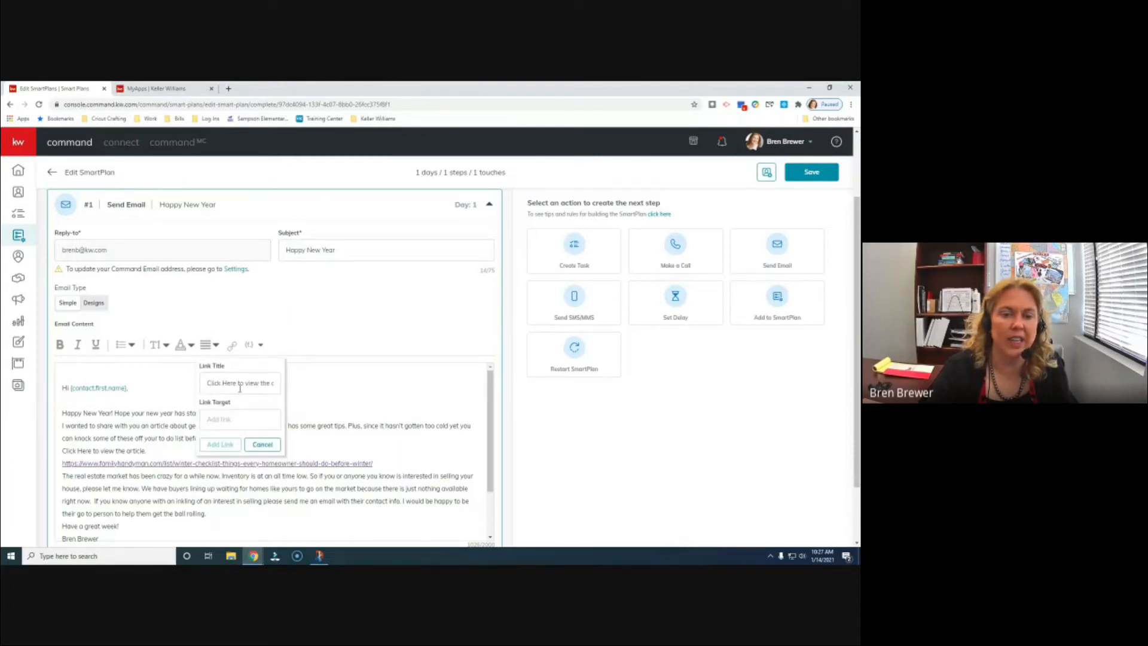
click(218, 419)
right_click(218, 419)
click(239, 350)
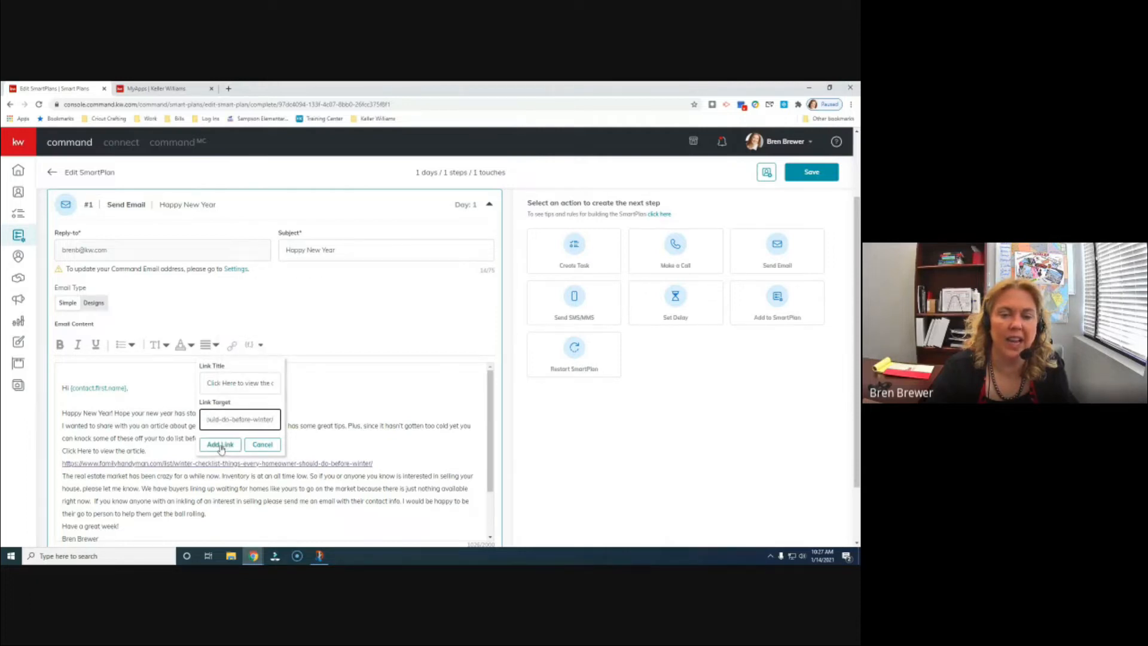
click(220, 446)
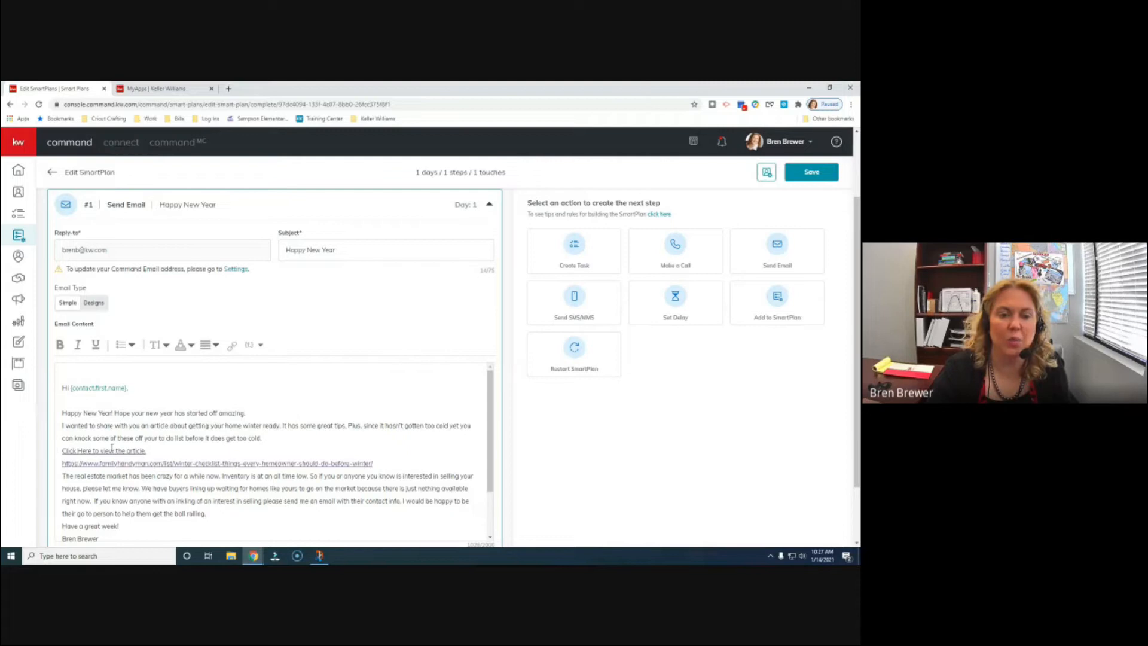
- Delete the raw article URL line and add a blank line after the first paragraph
drag(373, 464, 69, 456)
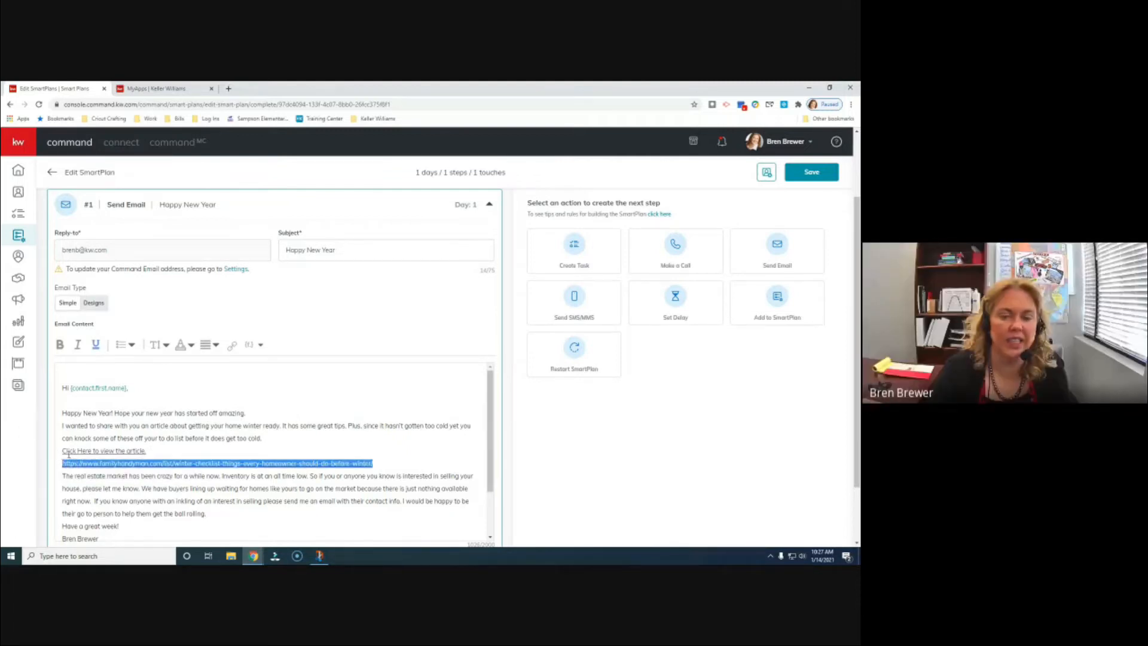
key(BackSpace)
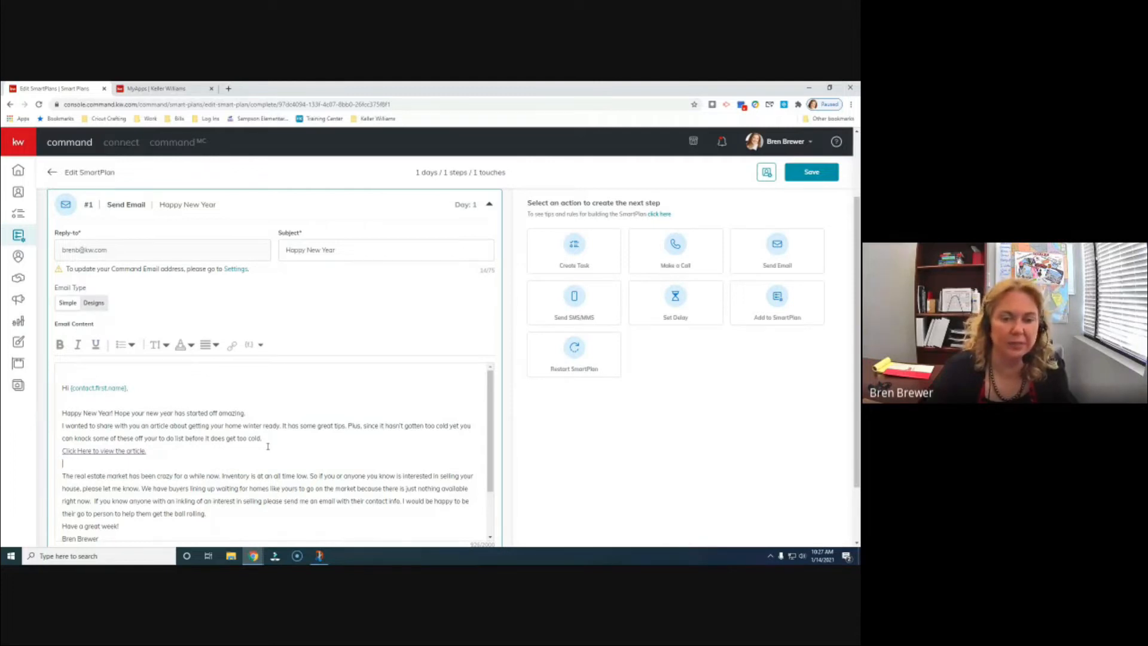
key(Return)
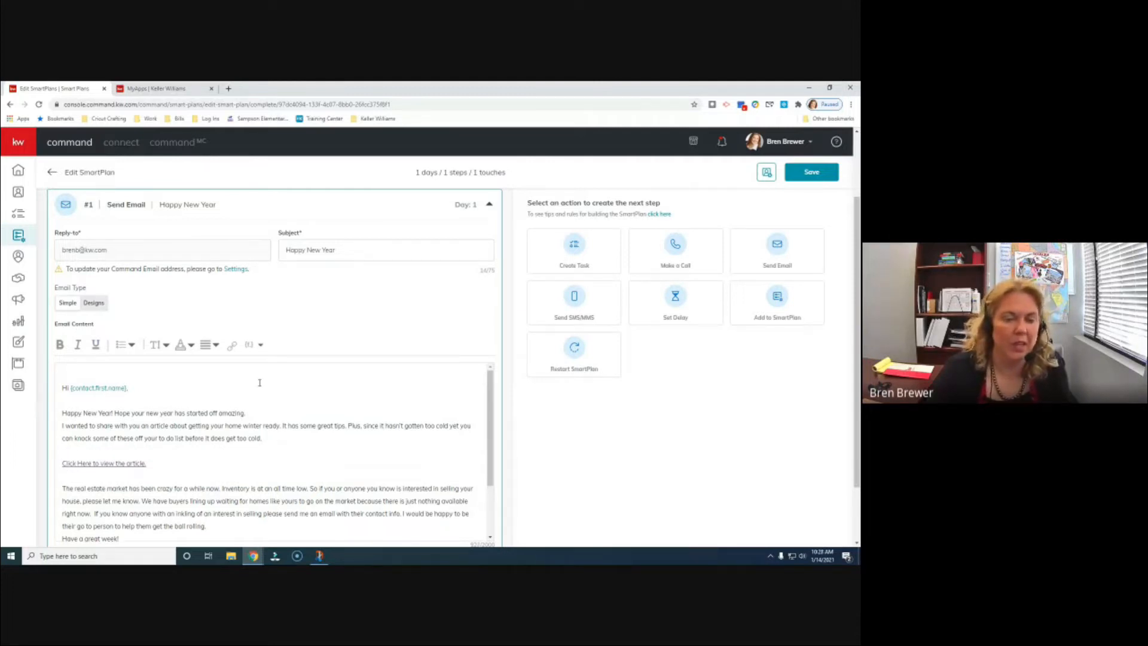
- Add a blank line after 'Have a great week!' and save the email step
scroll(287, 402, down, 3)
click(130, 467)
key(Return)
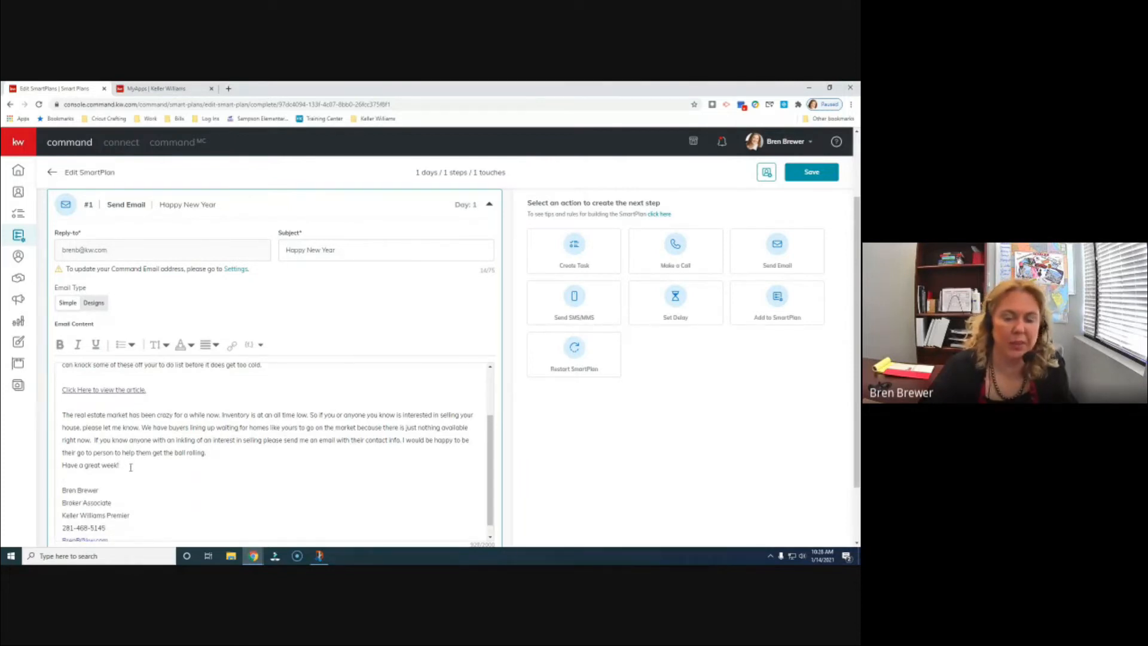
scroll(213, 481, down, 3)
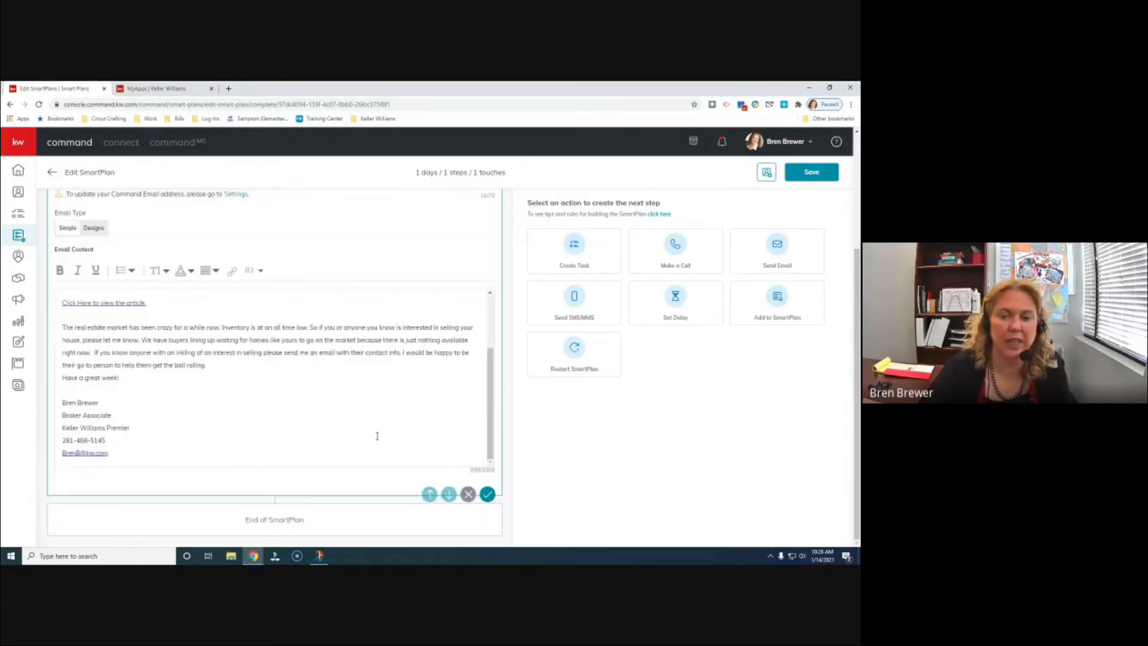
click(488, 496)
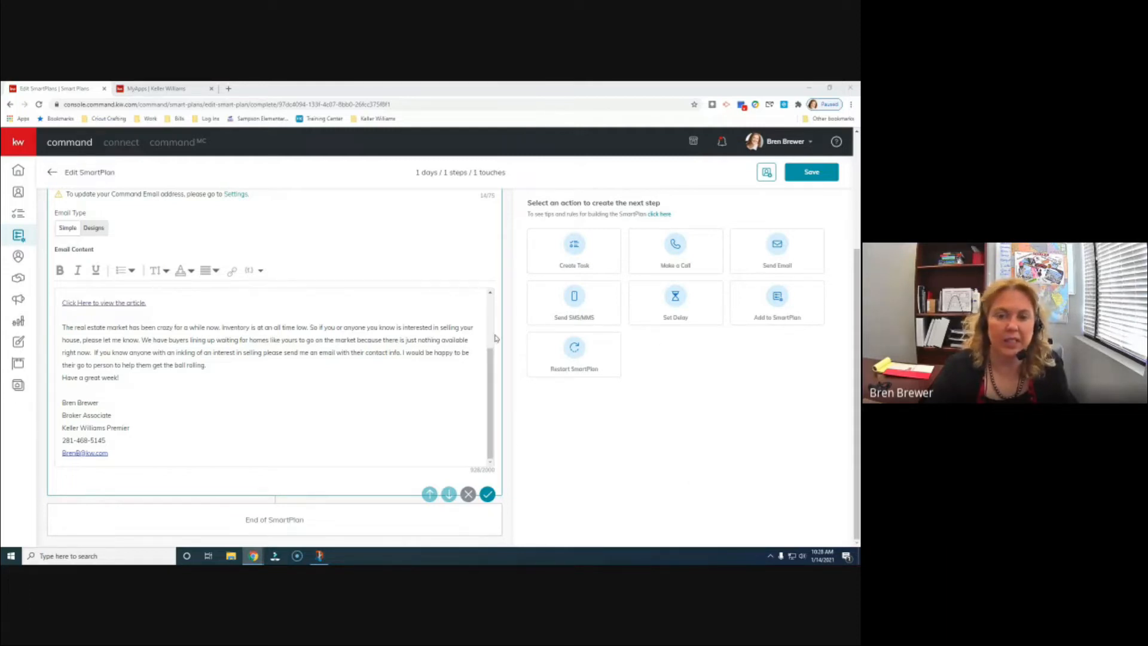
- Collapse and re-expand the Happy New Year Send Email step to confirm its saved edits
scroll(499, 241, up, 5)
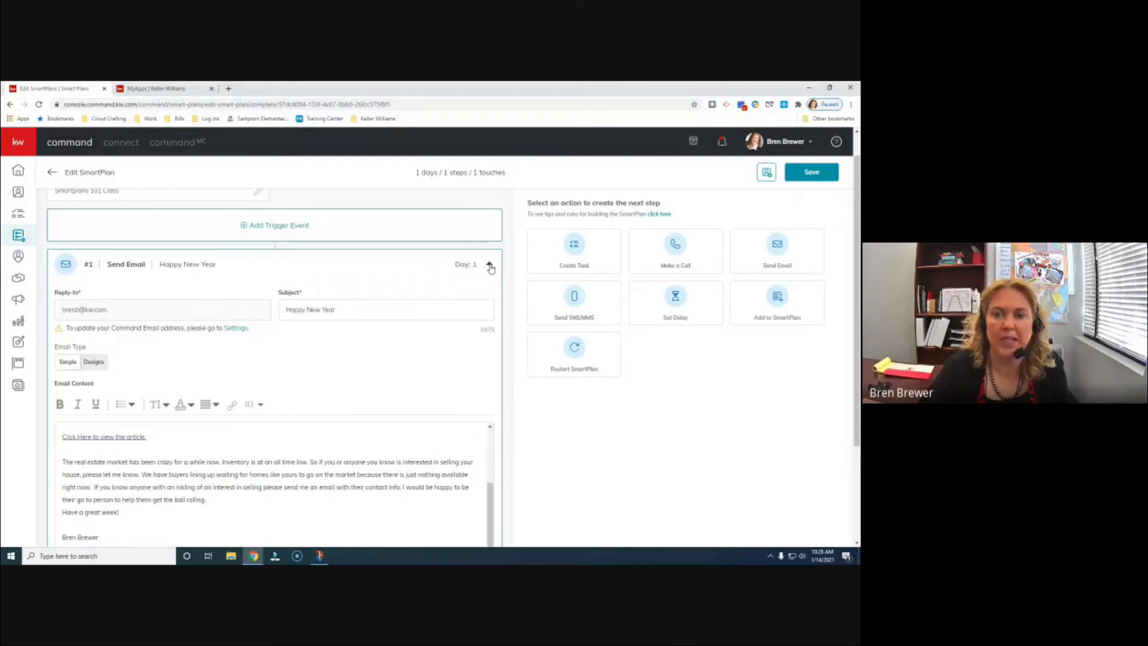
click(491, 266)
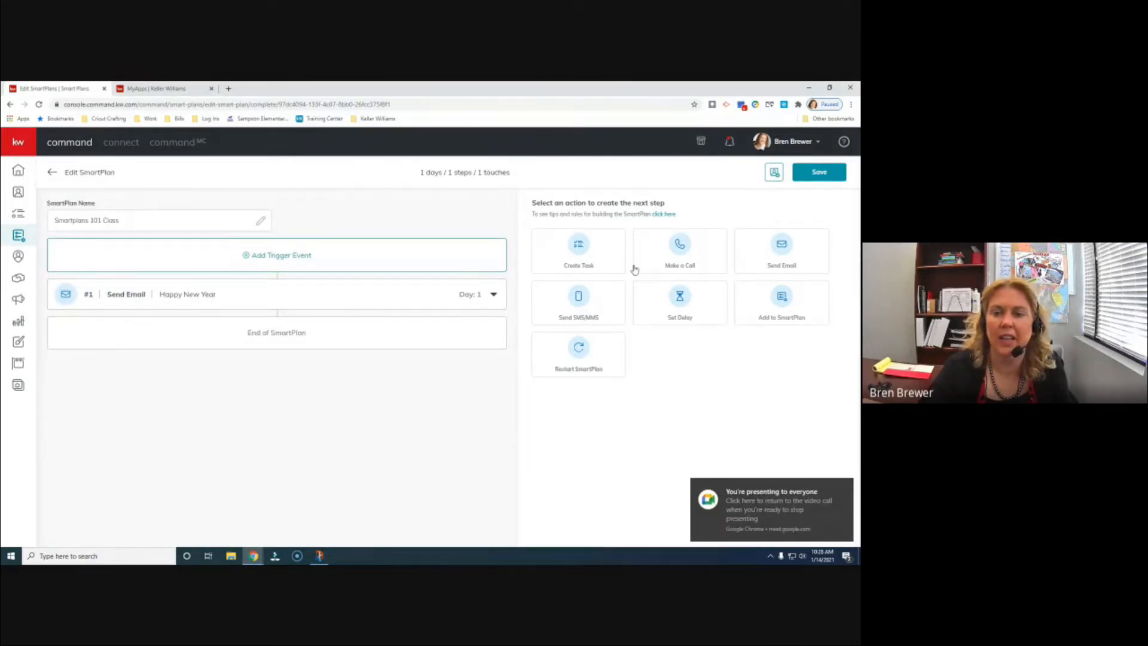
click(494, 296)
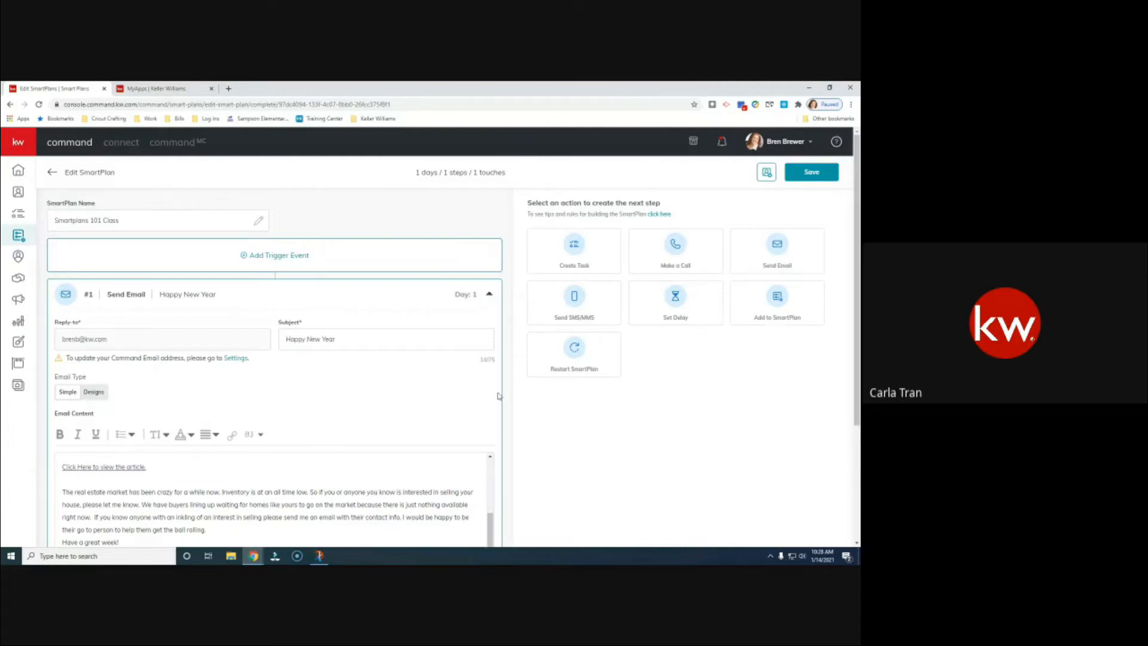
scroll(499, 396, down, 1)
scroll(499, 396, down, 3)
scroll(428, 400, up, 3)
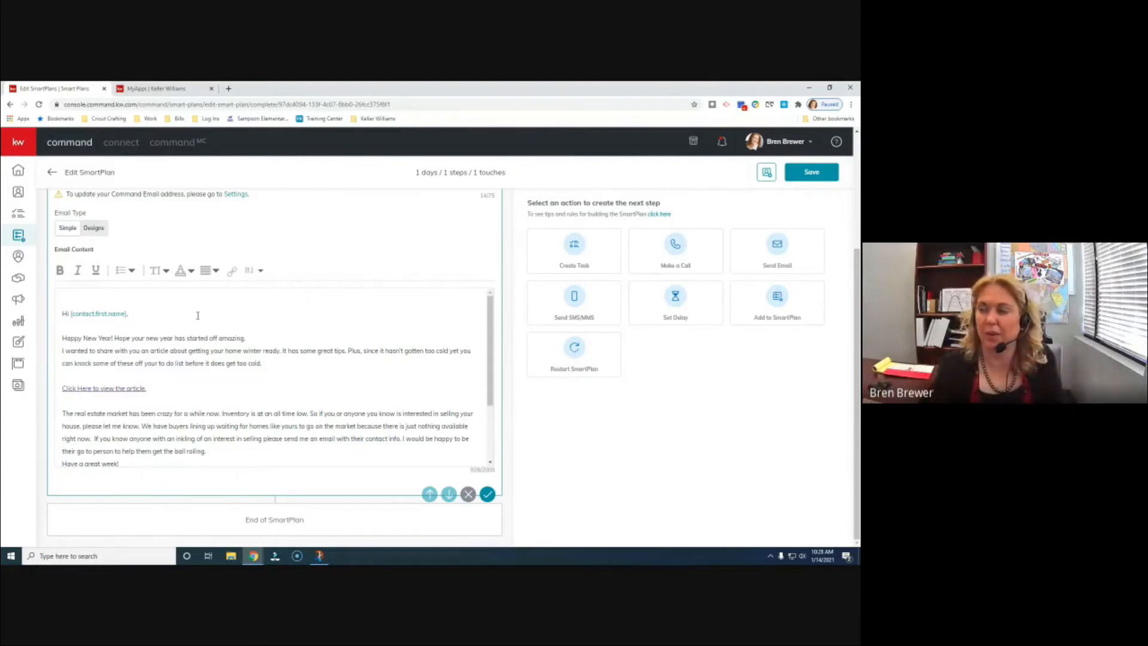
click(248, 272)
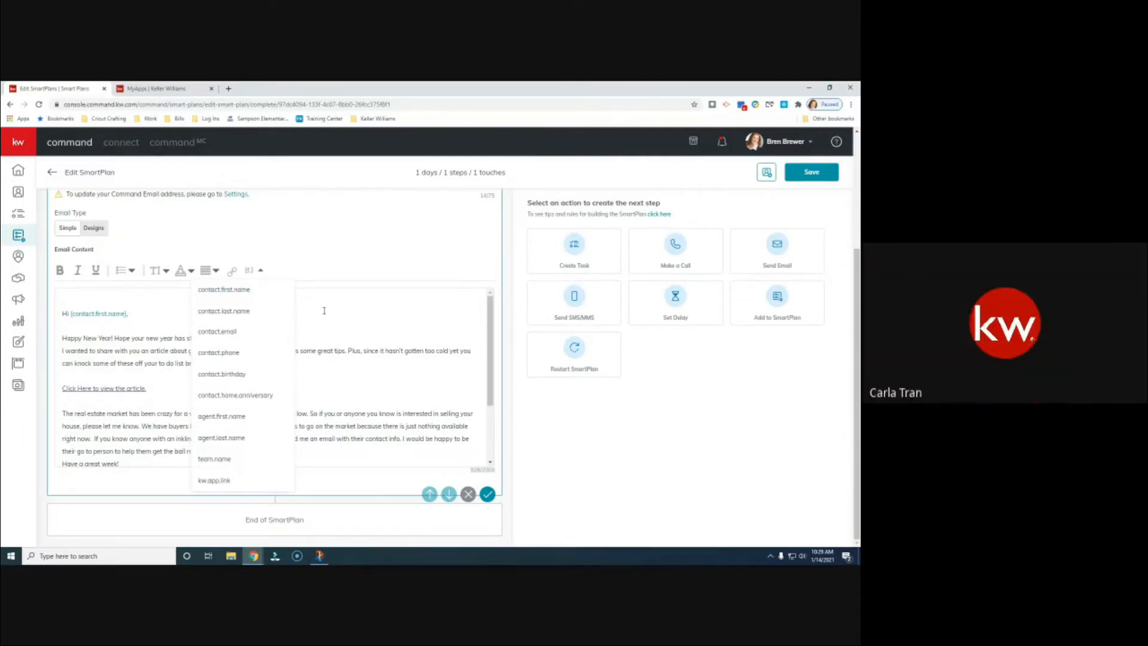
click(323, 246)
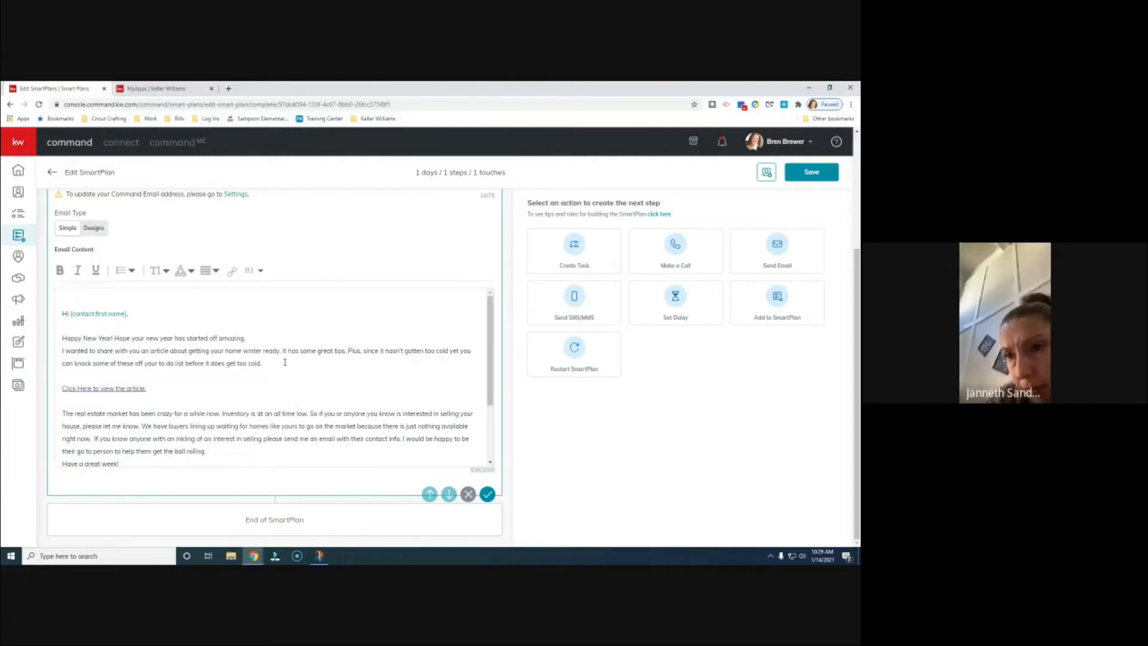
scroll(59, 367, up, 2)
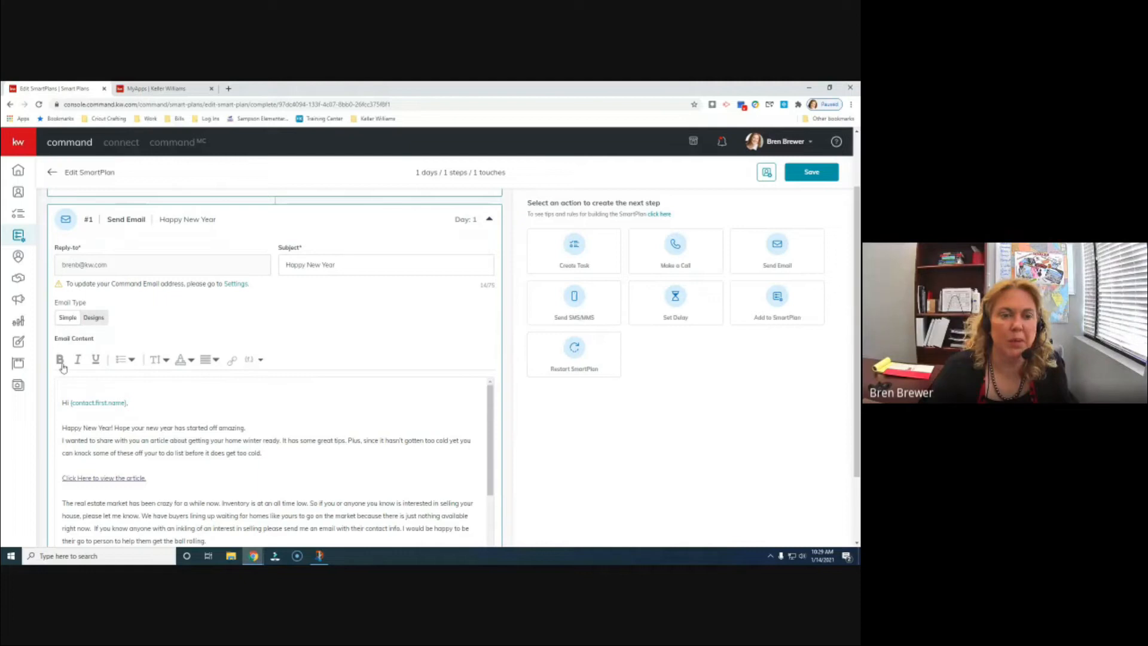
click(132, 361)
click(132, 361)
click(165, 361)
click(191, 361)
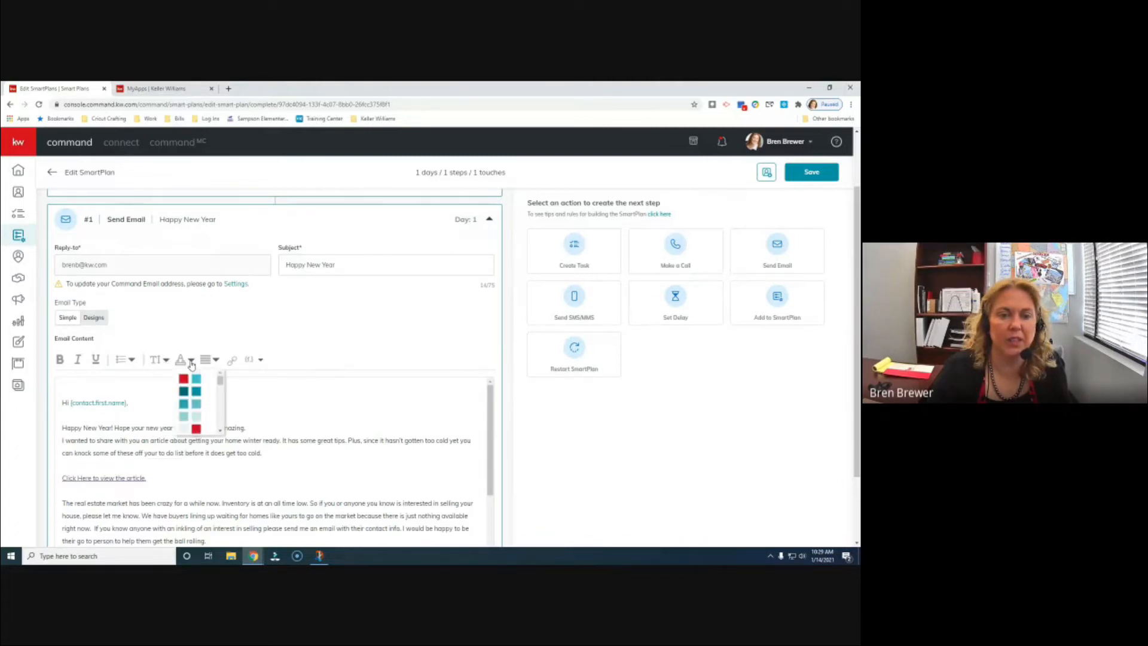
click(215, 361)
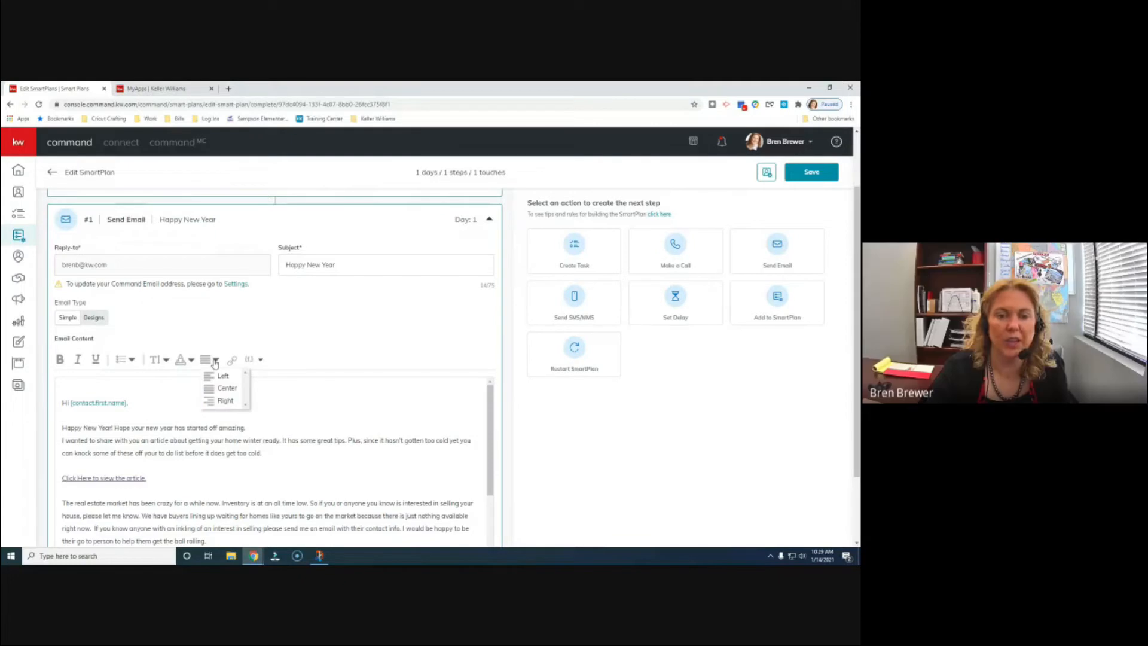
click(254, 361)
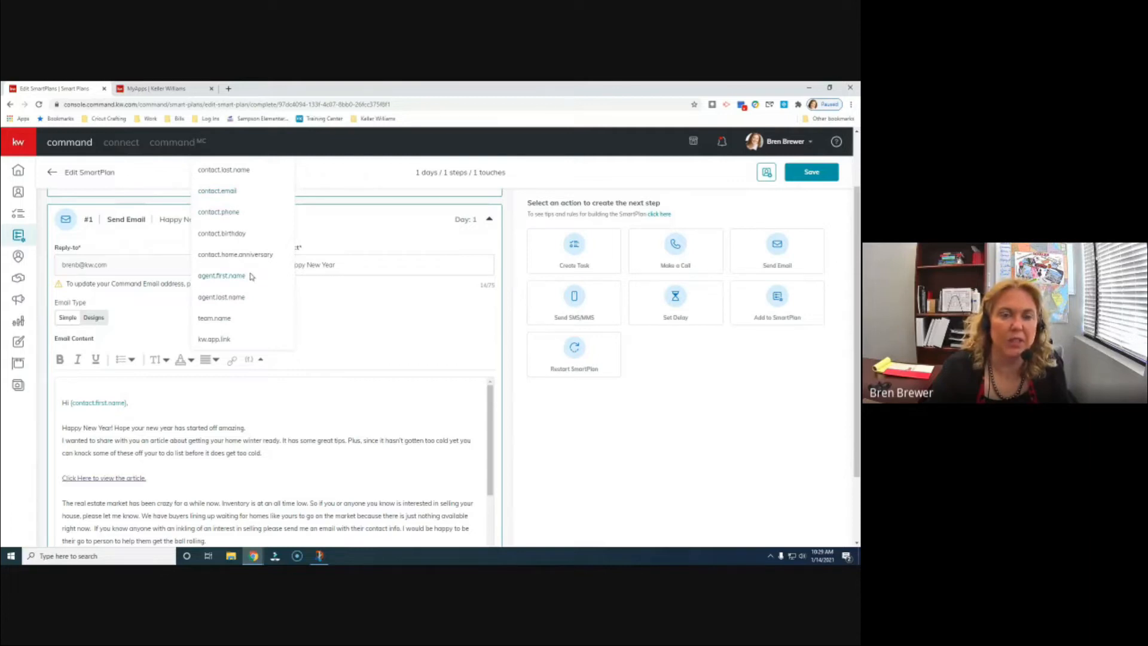
scroll(251, 276, up, 1)
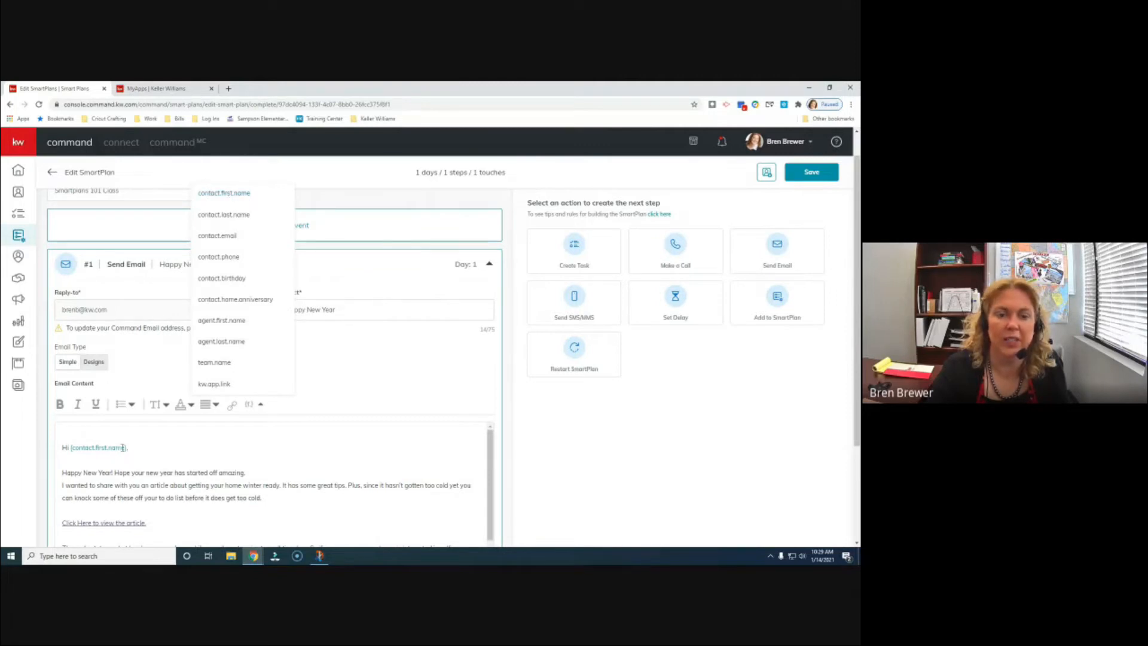
click(357, 464)
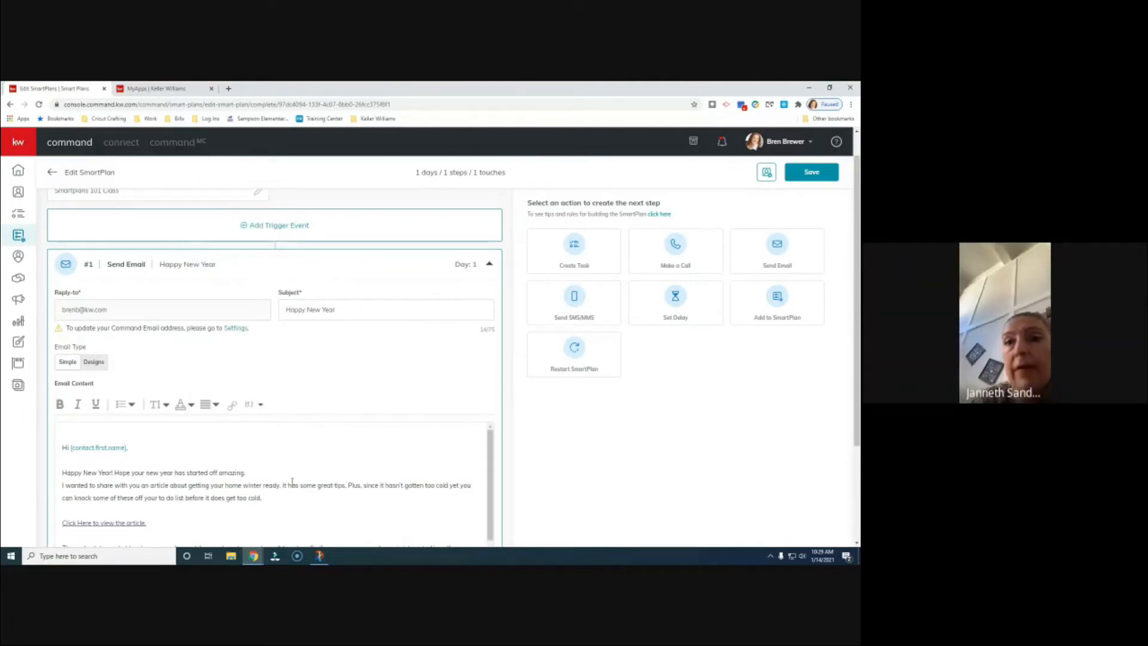
scroll(409, 386, down, 2)
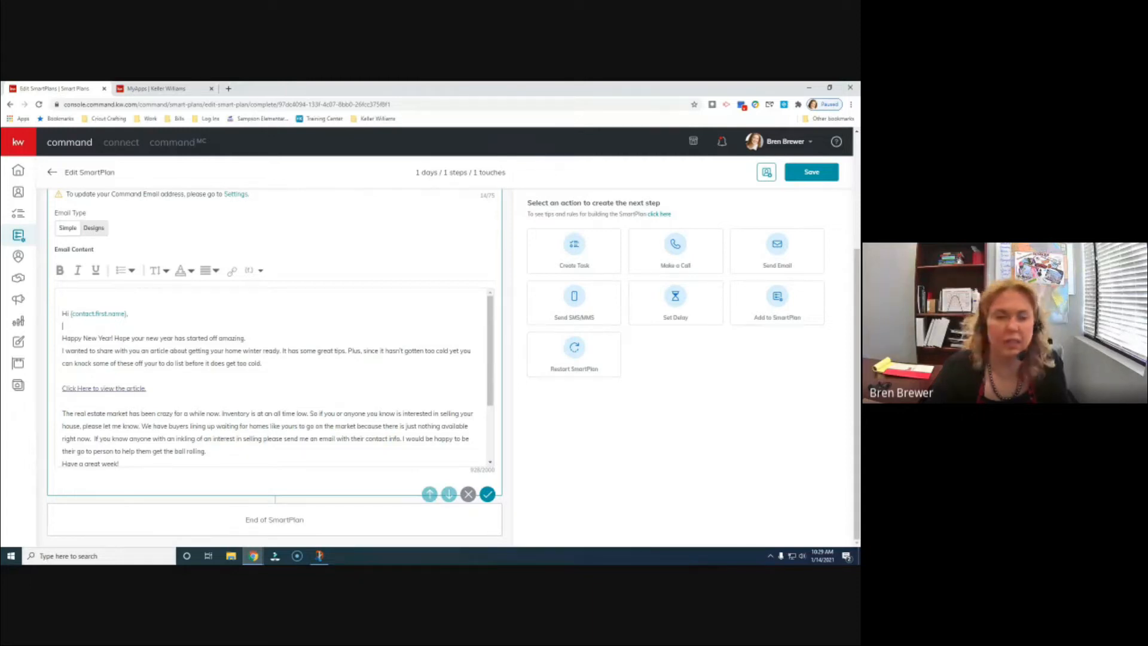
- Save the Day 1 Happy New Year email step and collapse it above End of SmartPlan
scroll(349, 376, down, 3)
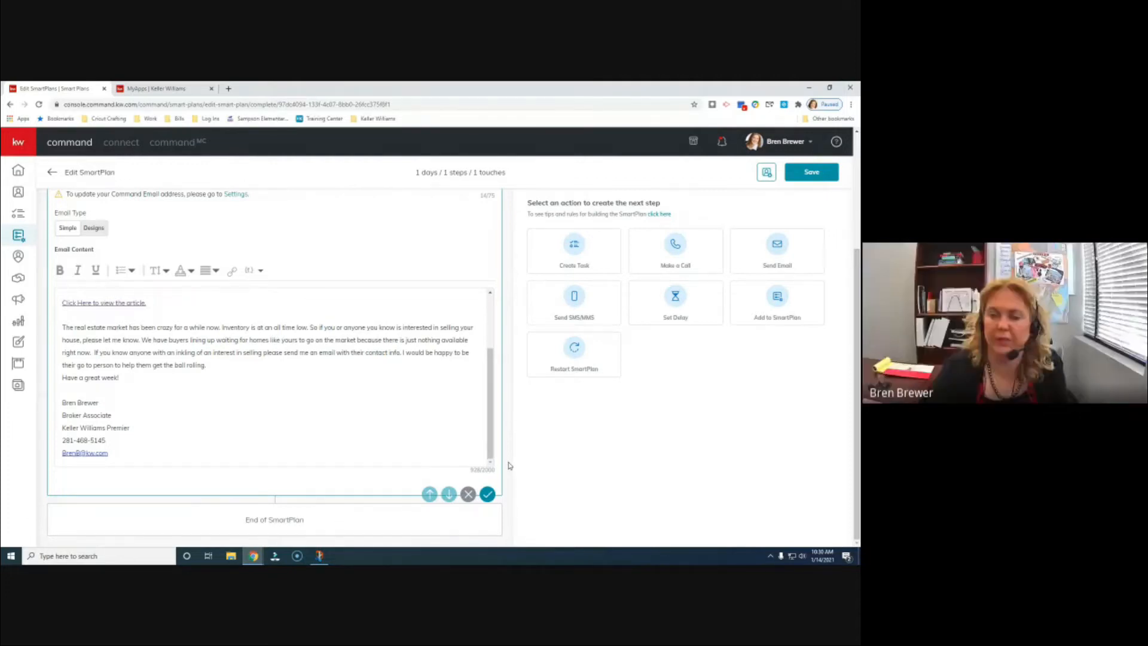
click(487, 496)
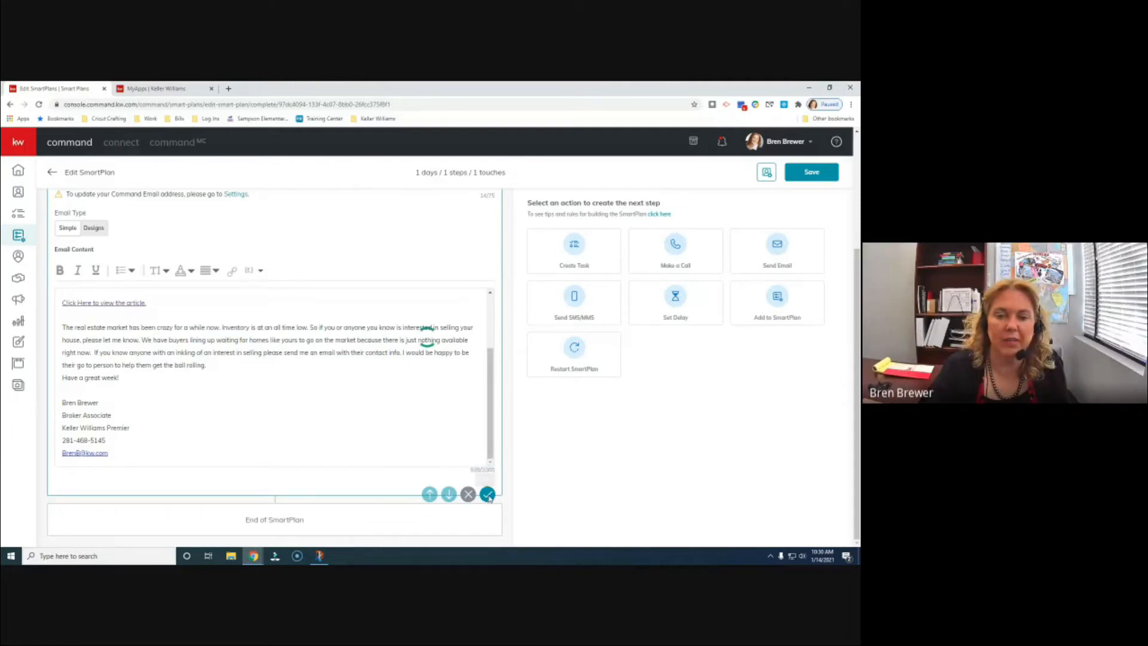
scroll(502, 427, up, 3)
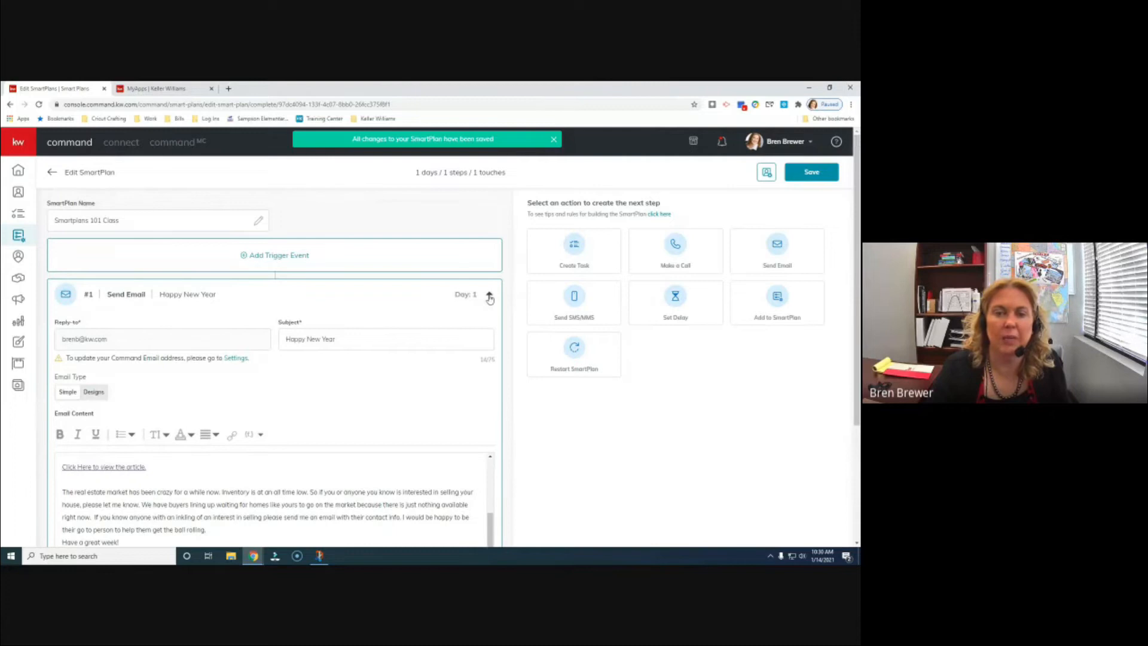
click(489, 296)
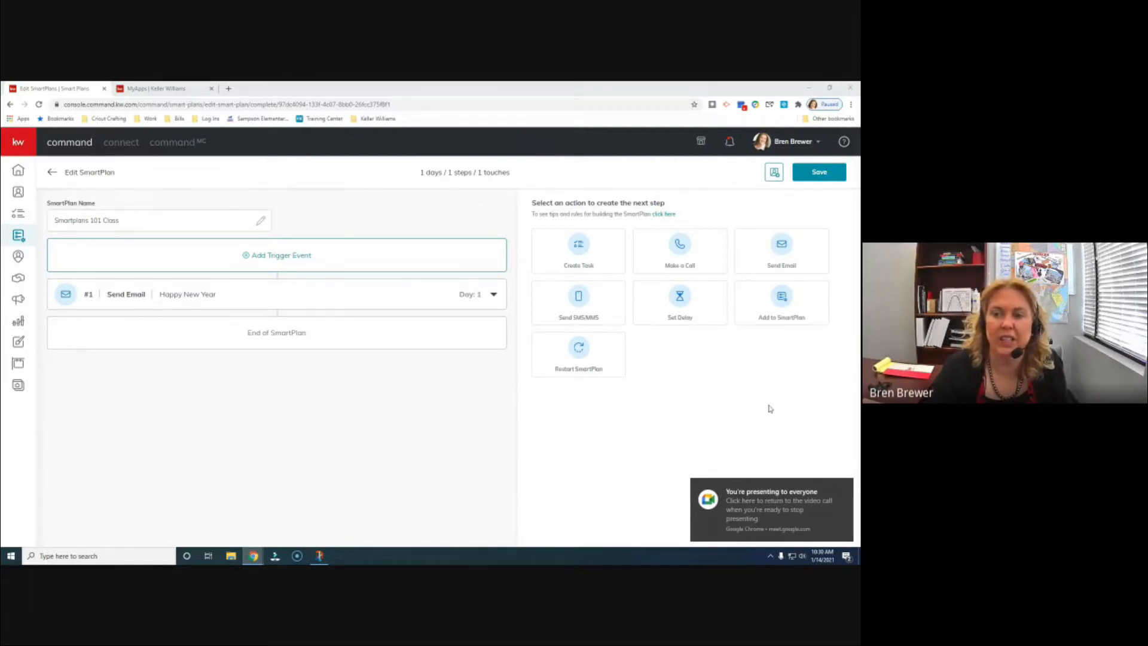
- Add a one-day Set Delay as step 2 after the email and save it
click(680, 308)
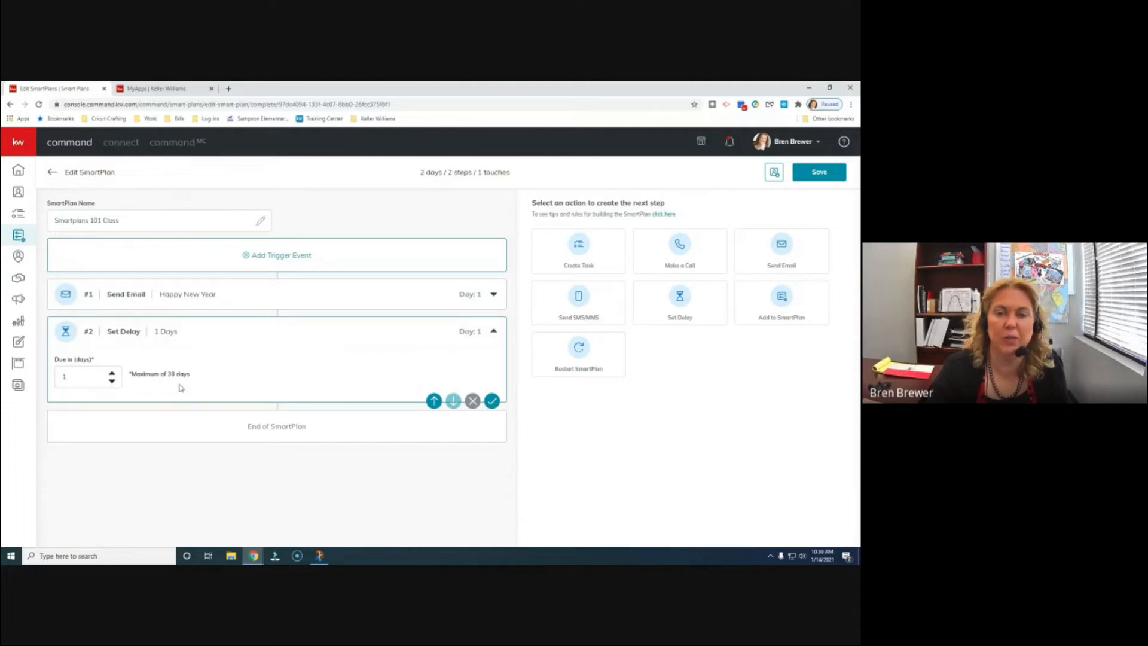
click(491, 401)
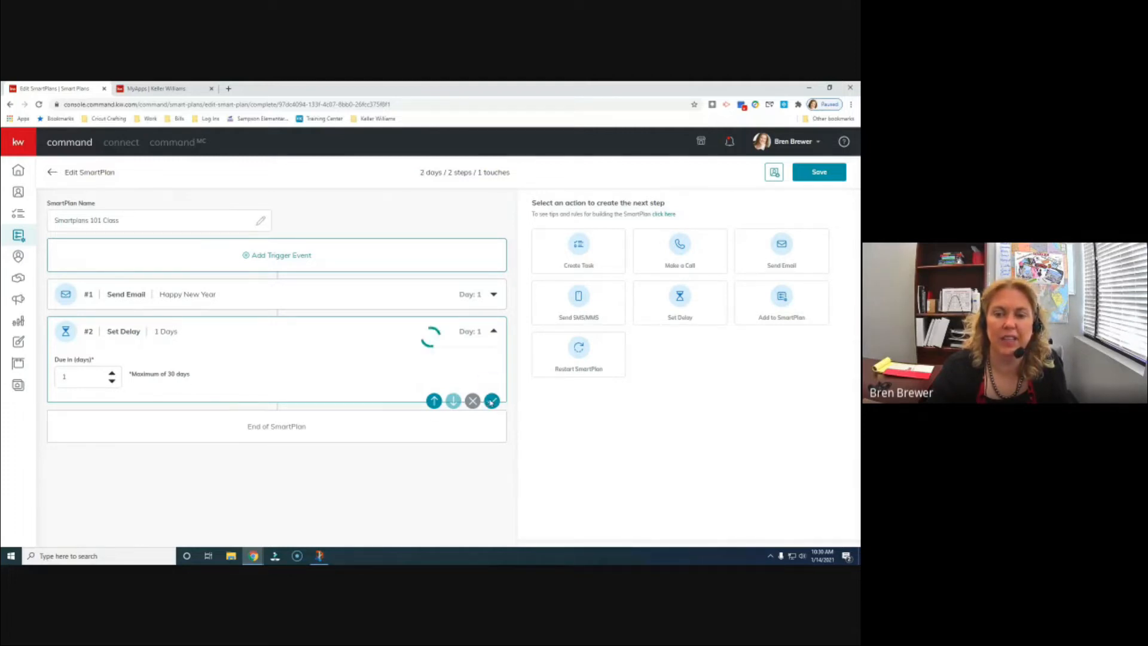
click(496, 335)
- Recheck the collapsed delay step, then add a Send SMS/MMS step 3 on Day 2
click(425, 332)
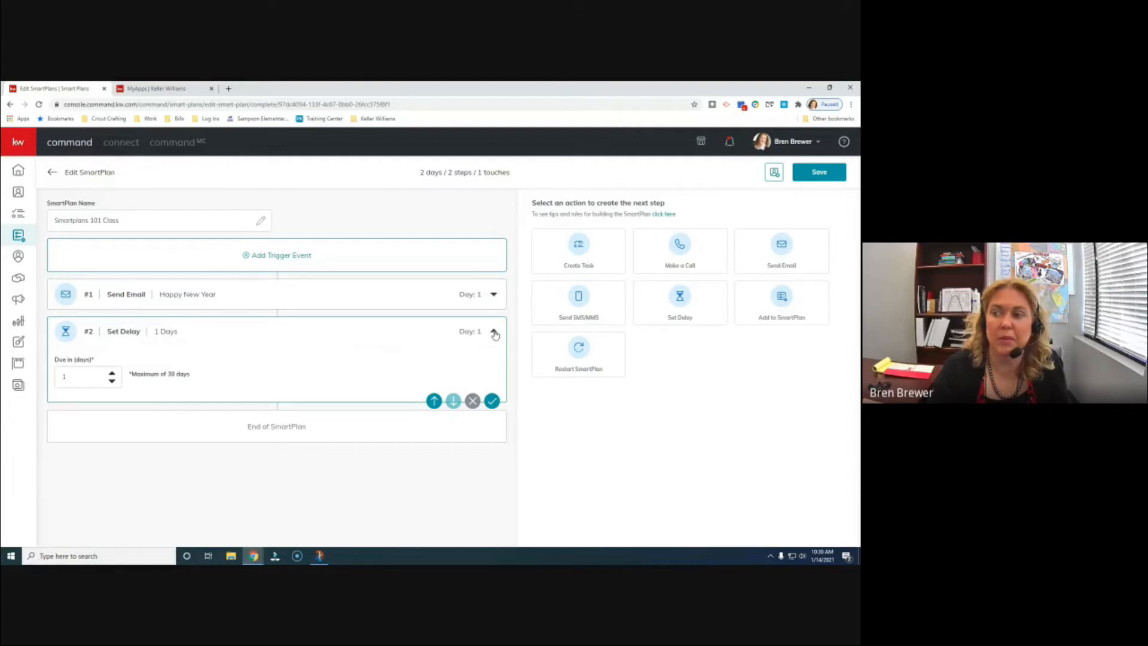
click(494, 333)
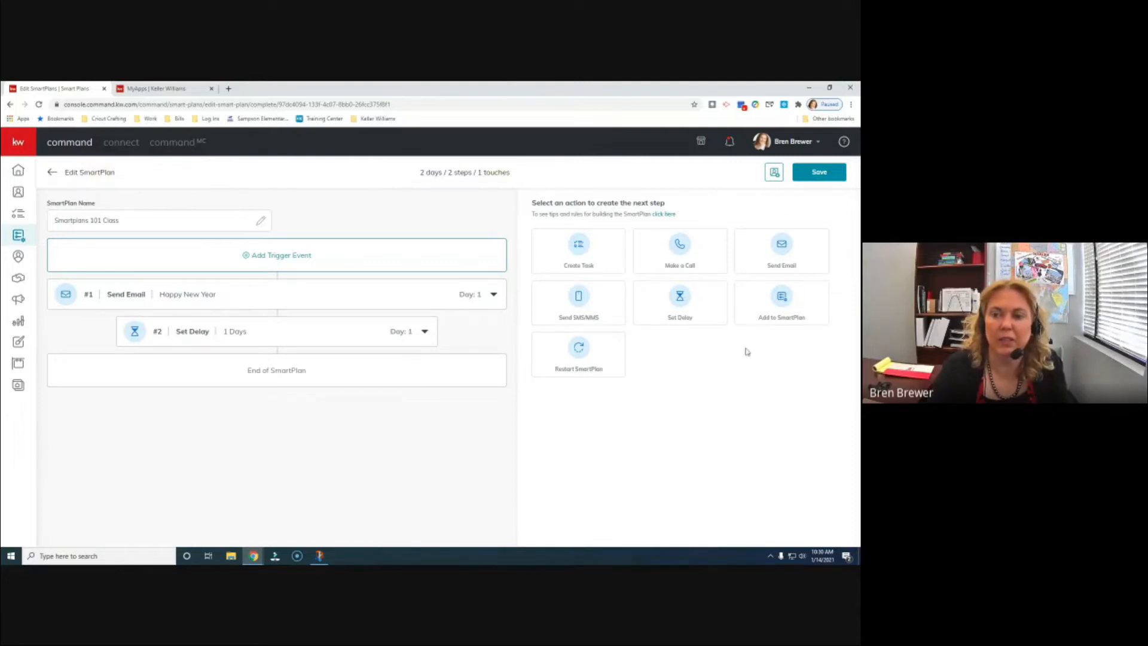
click(588, 308)
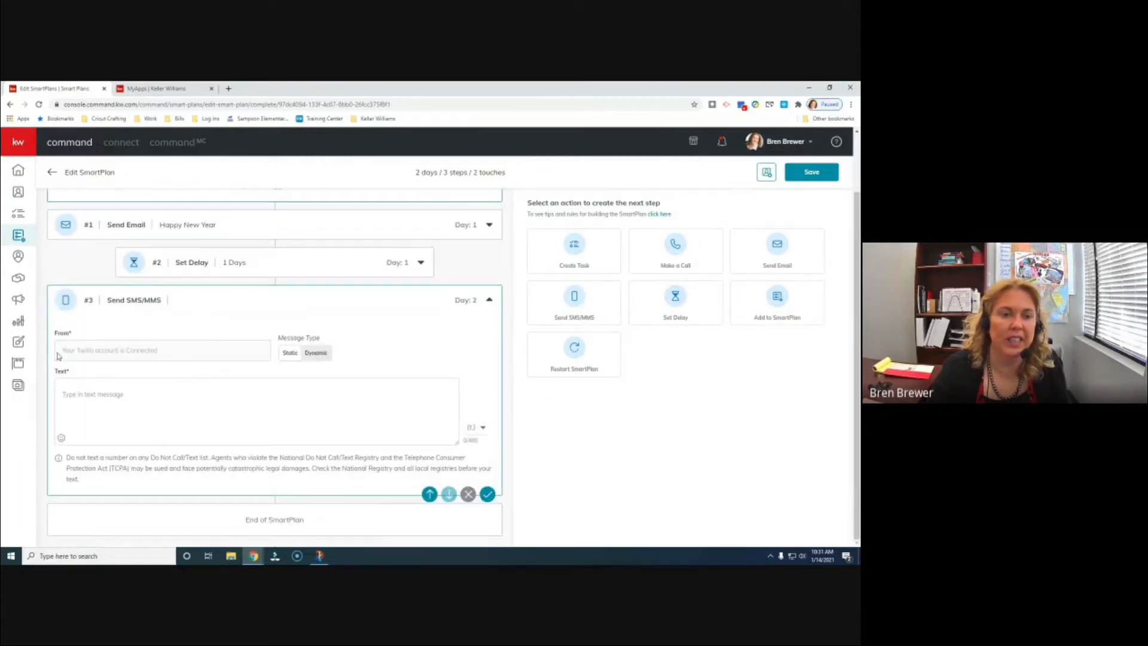
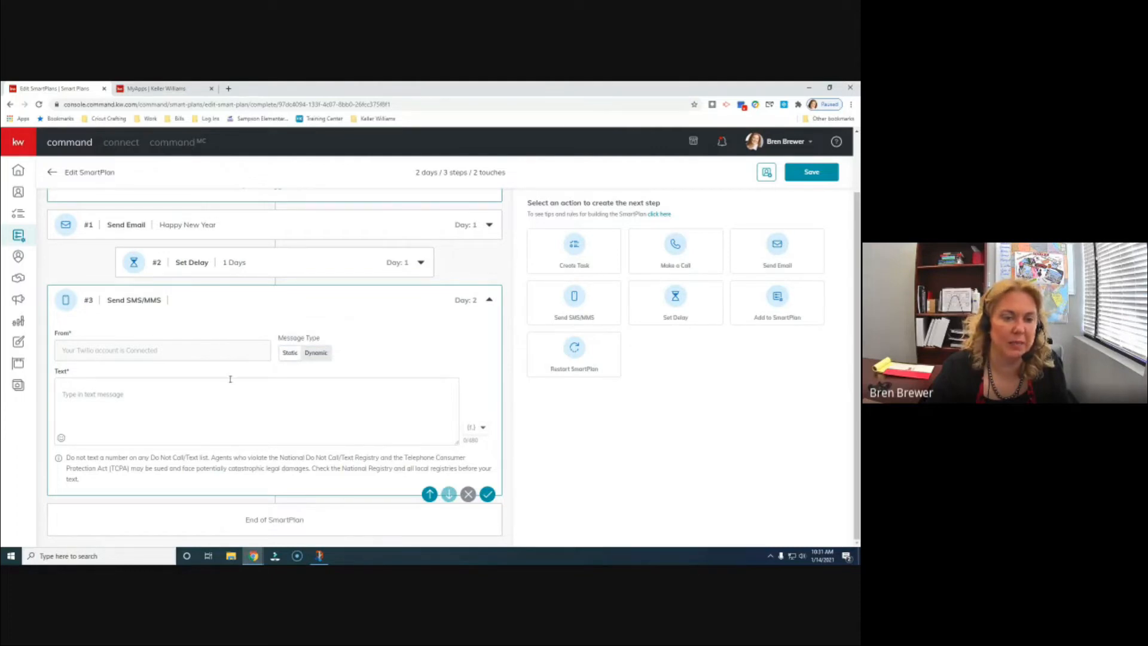
- Paste the prepared check-in message into the SMS text box
click(140, 392)
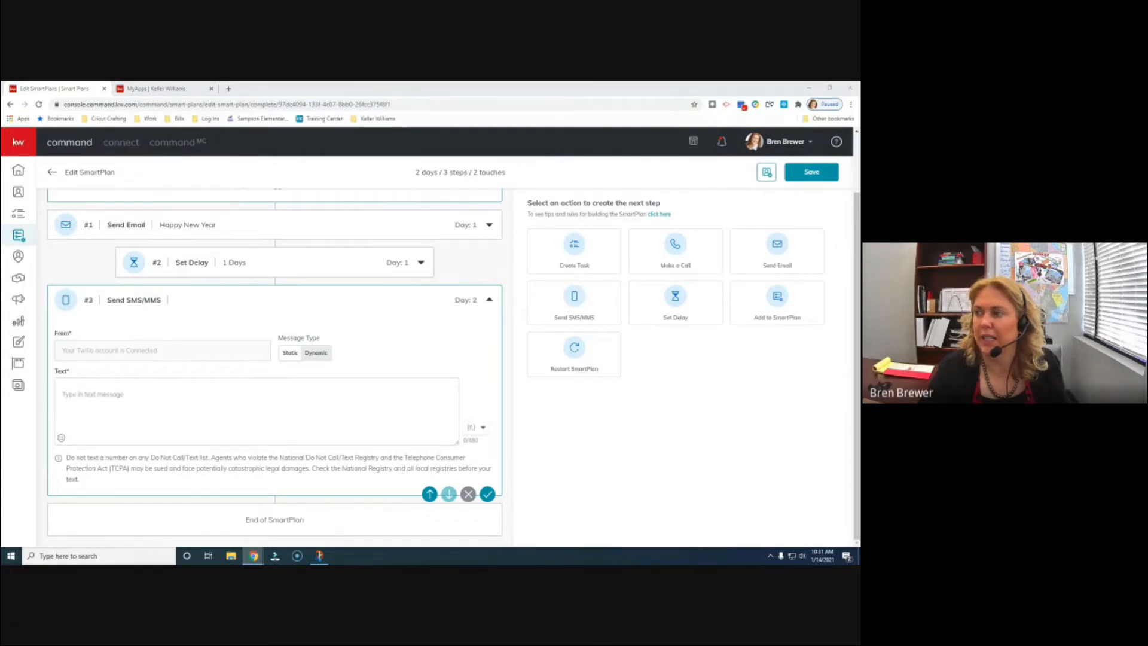
right_click(66, 394)
click(96, 462)
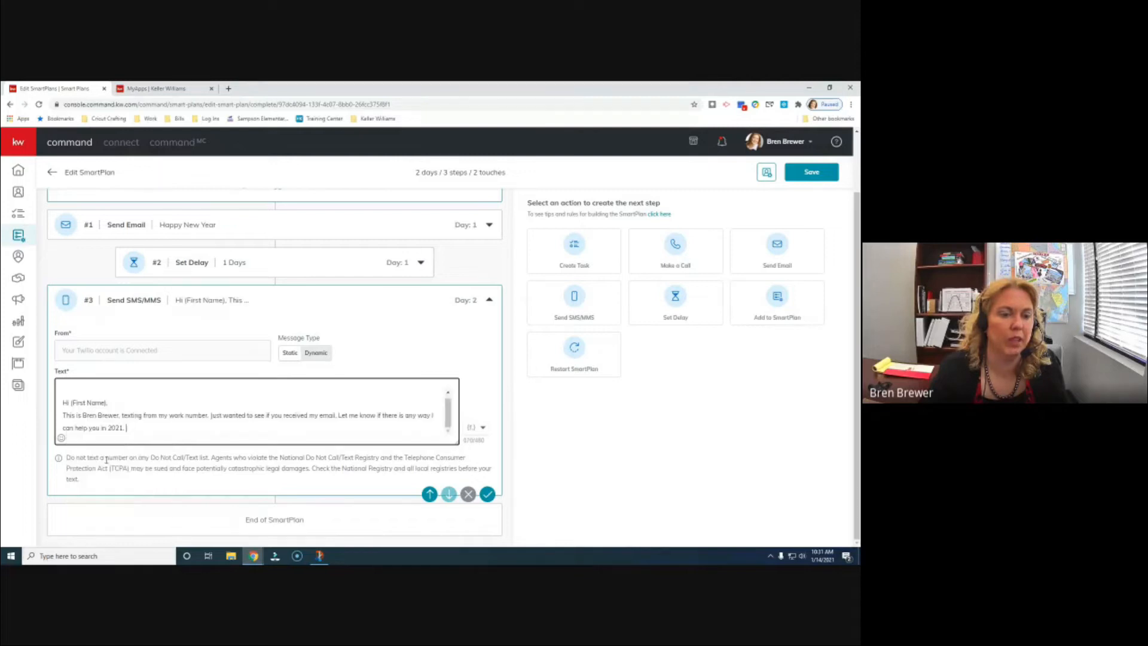
click(79, 382)
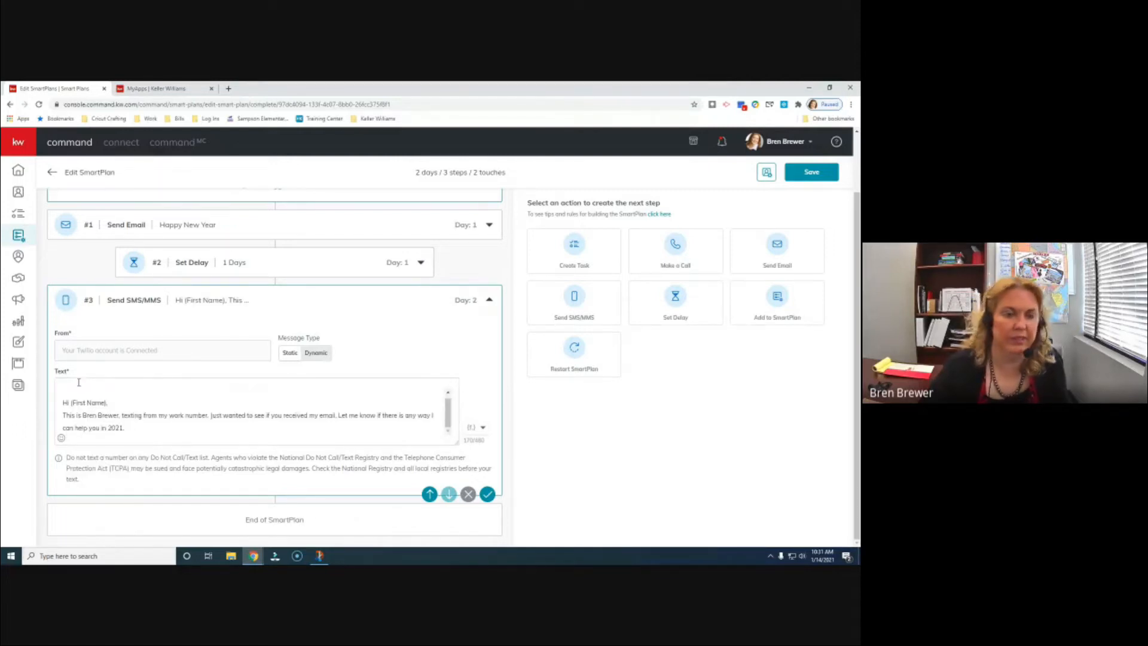
- Delete the blank first line and the {First Name} placeholder, leaving the greeting 'Hi ,'
click(71, 394)
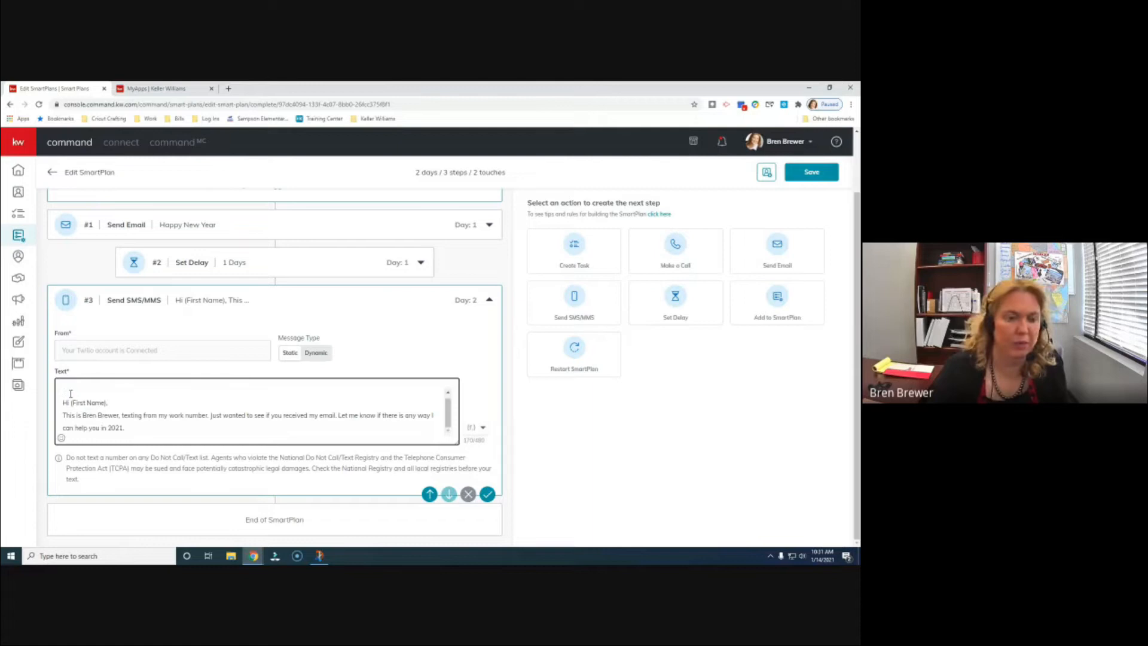
key(Delete)
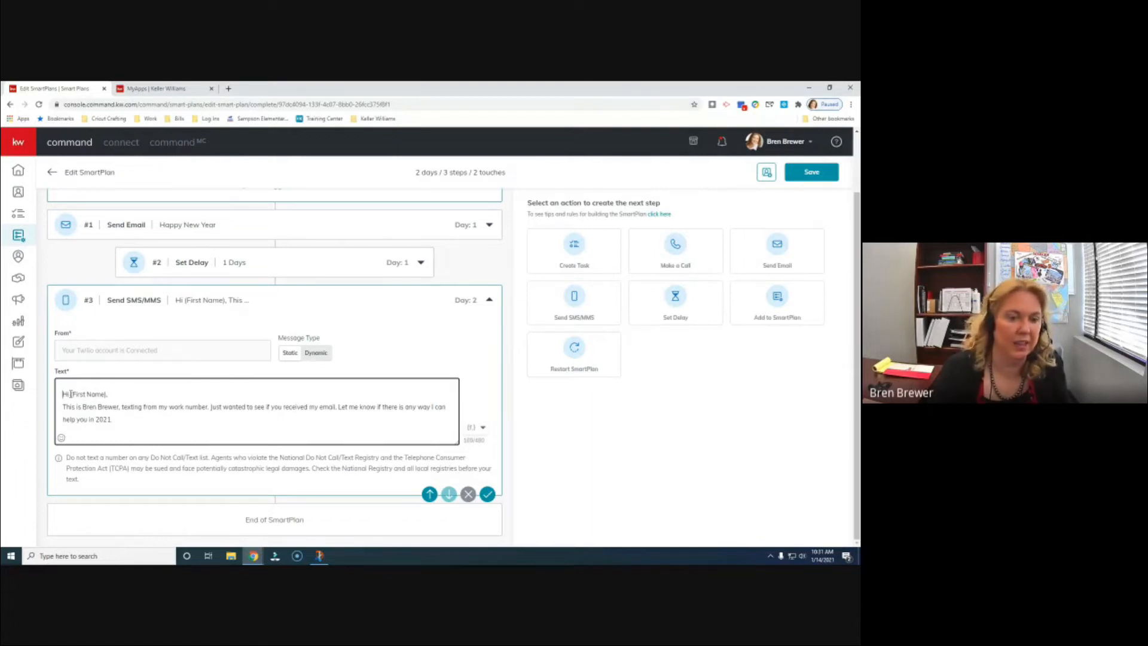
drag(70, 394, 107, 394)
key(Delete)
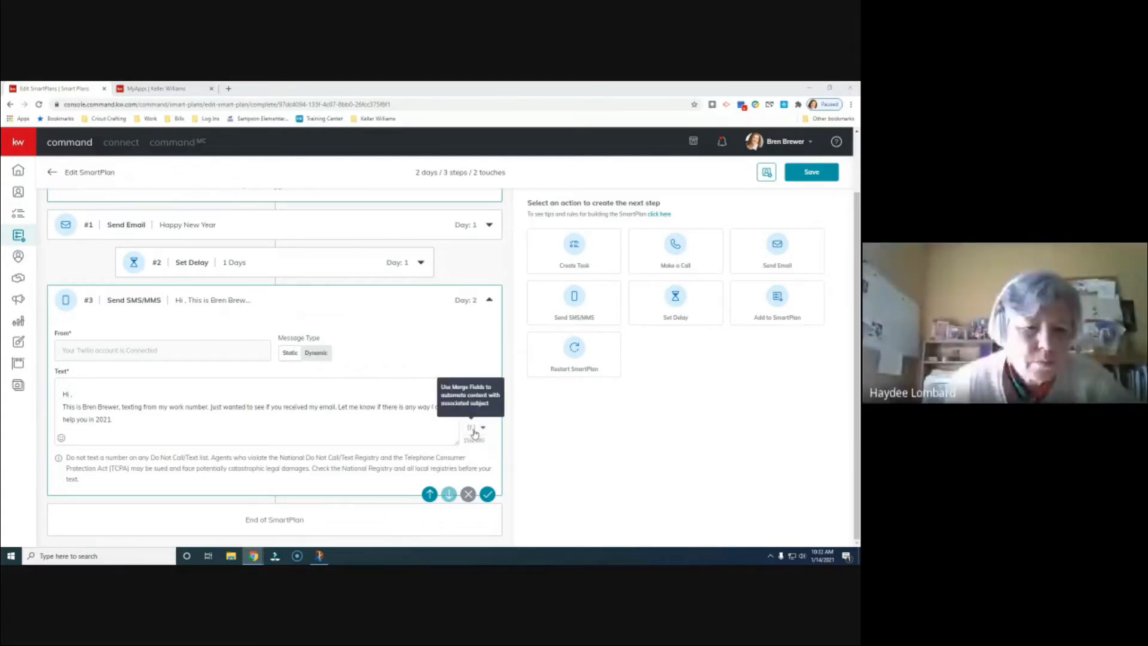
- Insert contact.first.name after 'Hi' and delete the hard-coded sender name after 'This is'
click(480, 428)
click(418, 217)
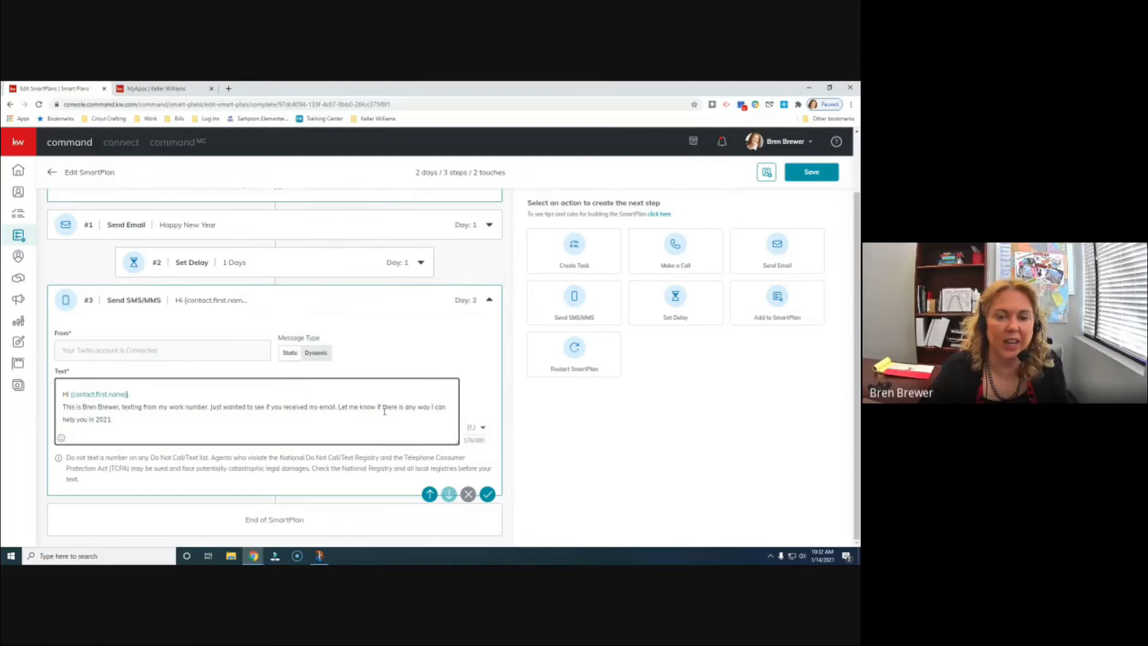
click(482, 426)
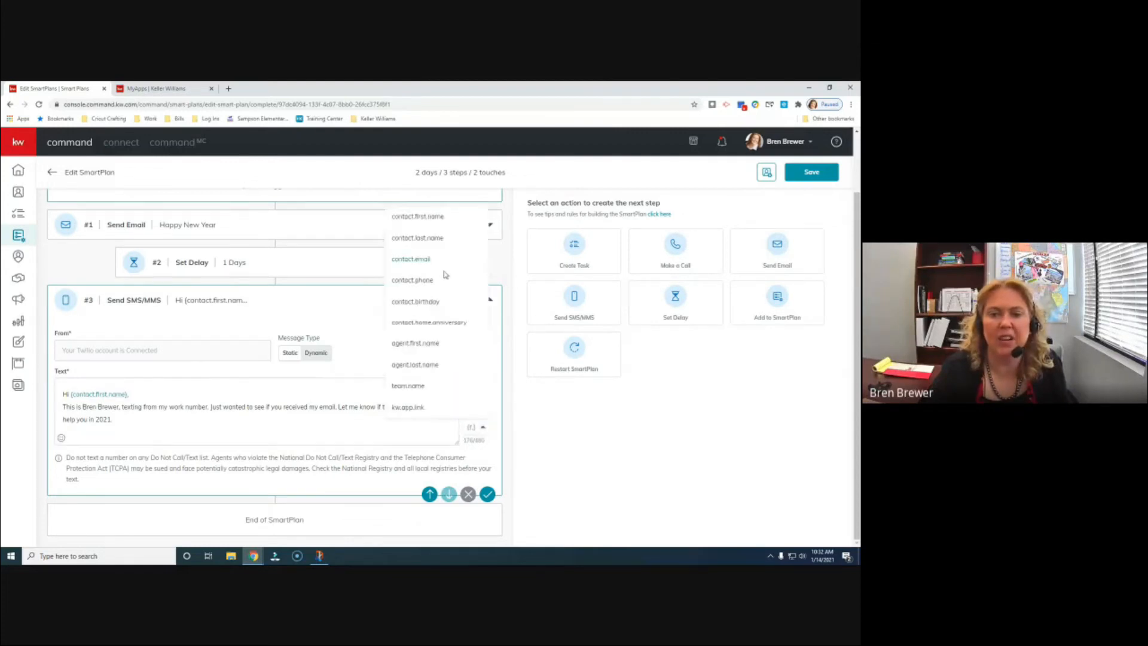
scroll(442, 282, up, 2)
scroll(440, 283, down, 2)
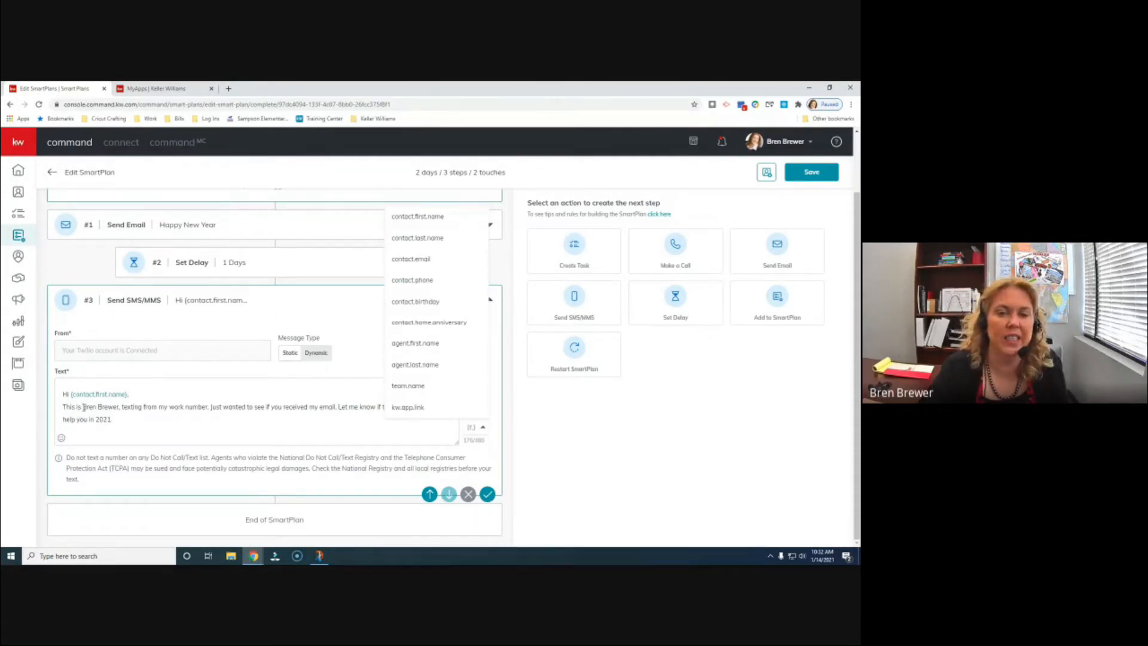
click(423, 343)
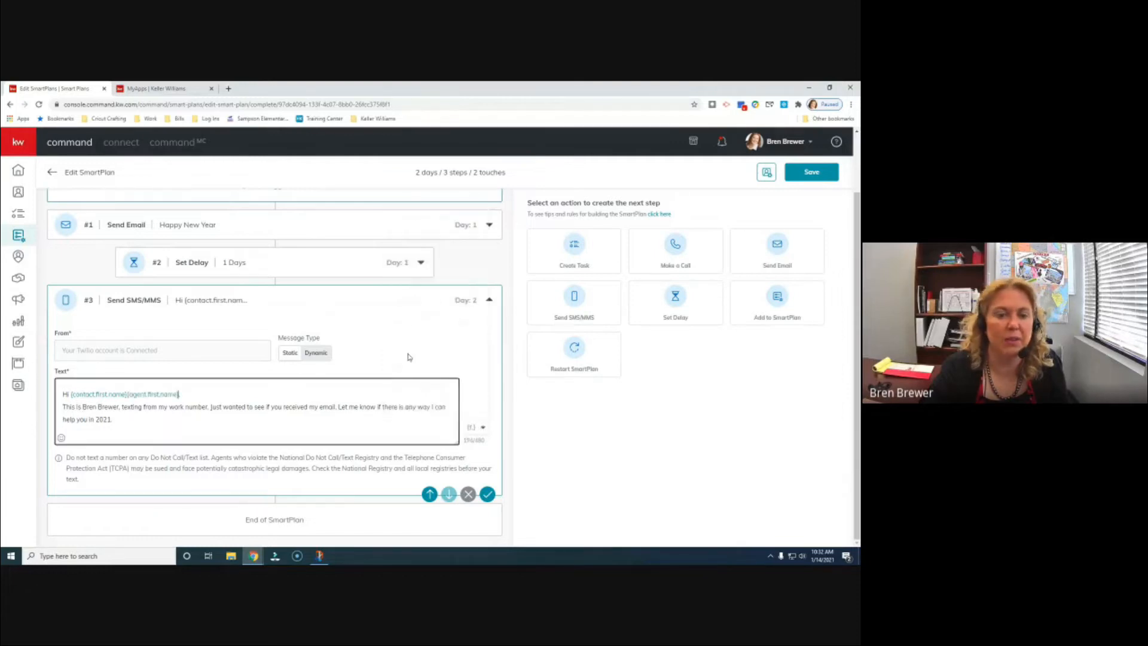
key(BackSpace)
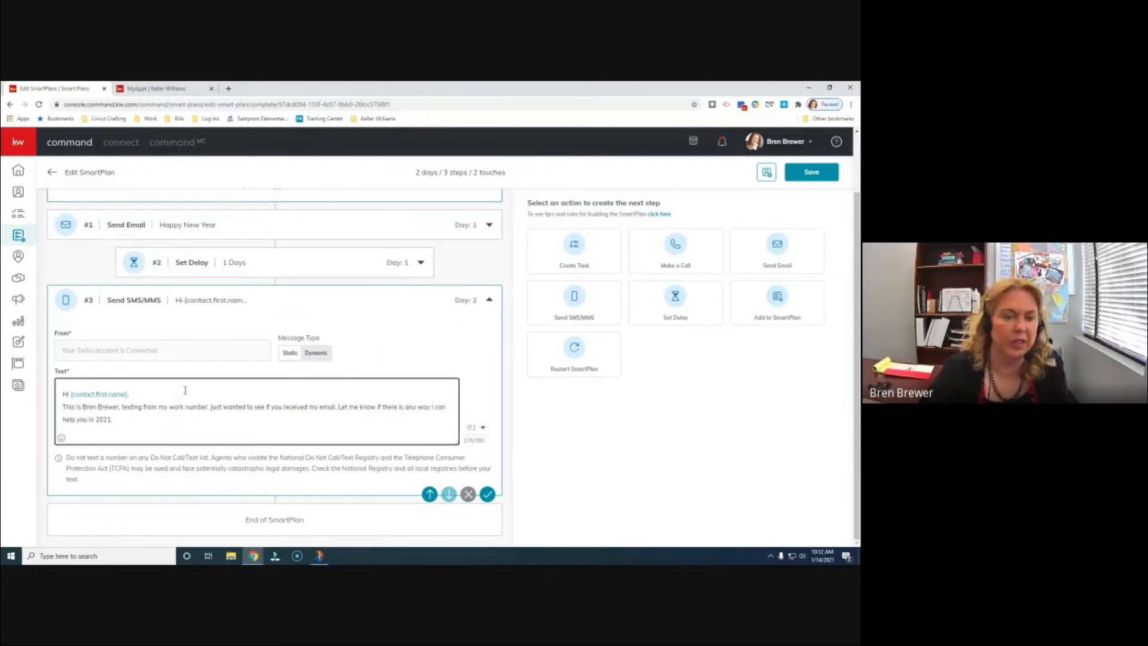
drag(83, 408, 120, 409)
key(BackSpace)
- Insert agent.first.name after 'This is', removing an accidentally added contact.last.name
click(482, 428)
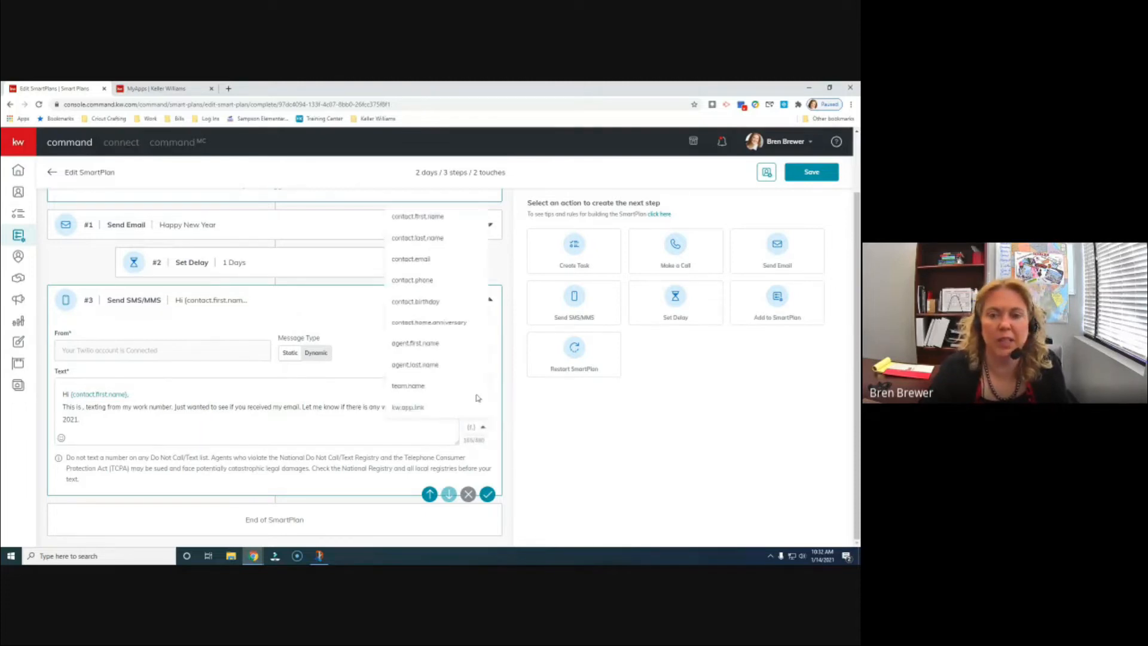
click(407, 344)
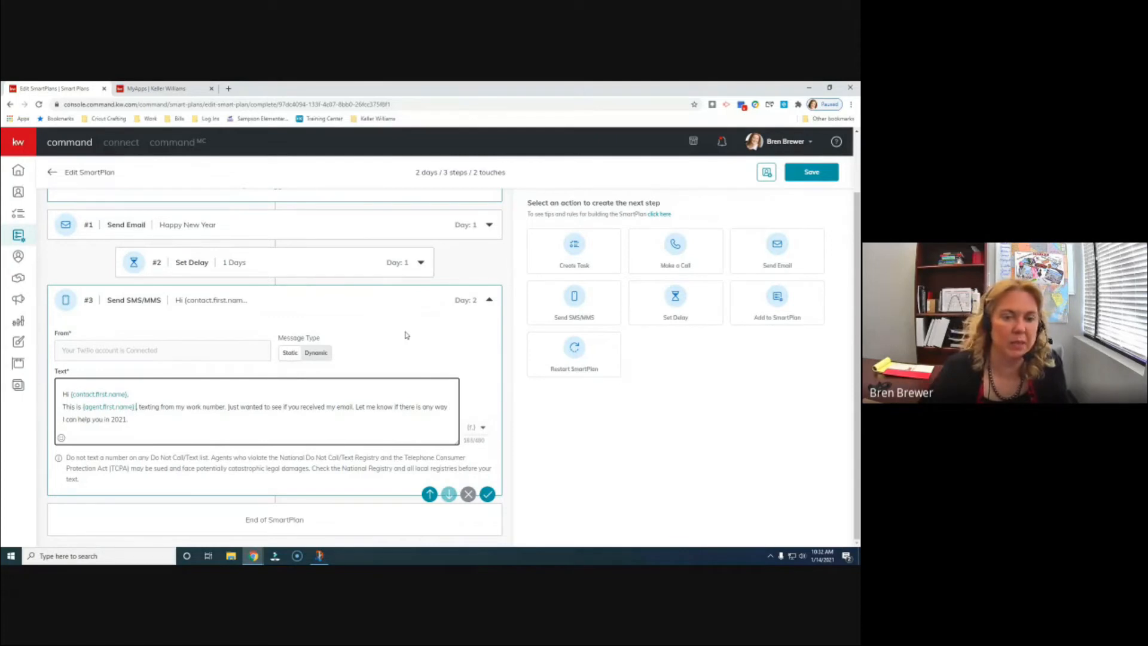
click(480, 427)
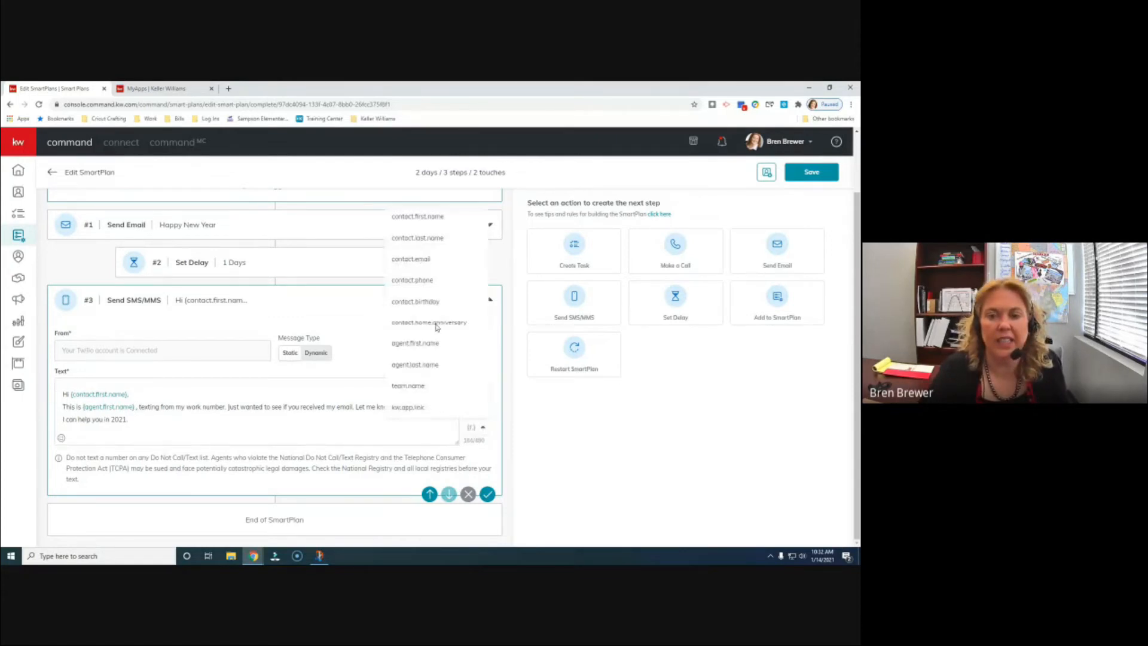
click(425, 248)
key(ctrl+a)
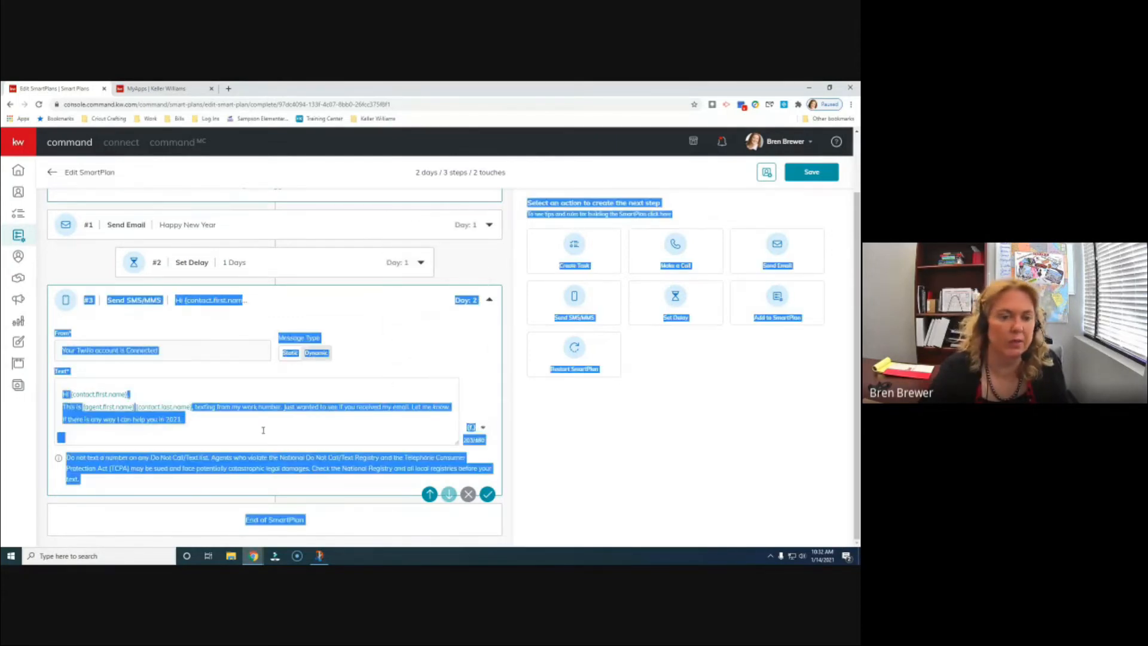
click(250, 428)
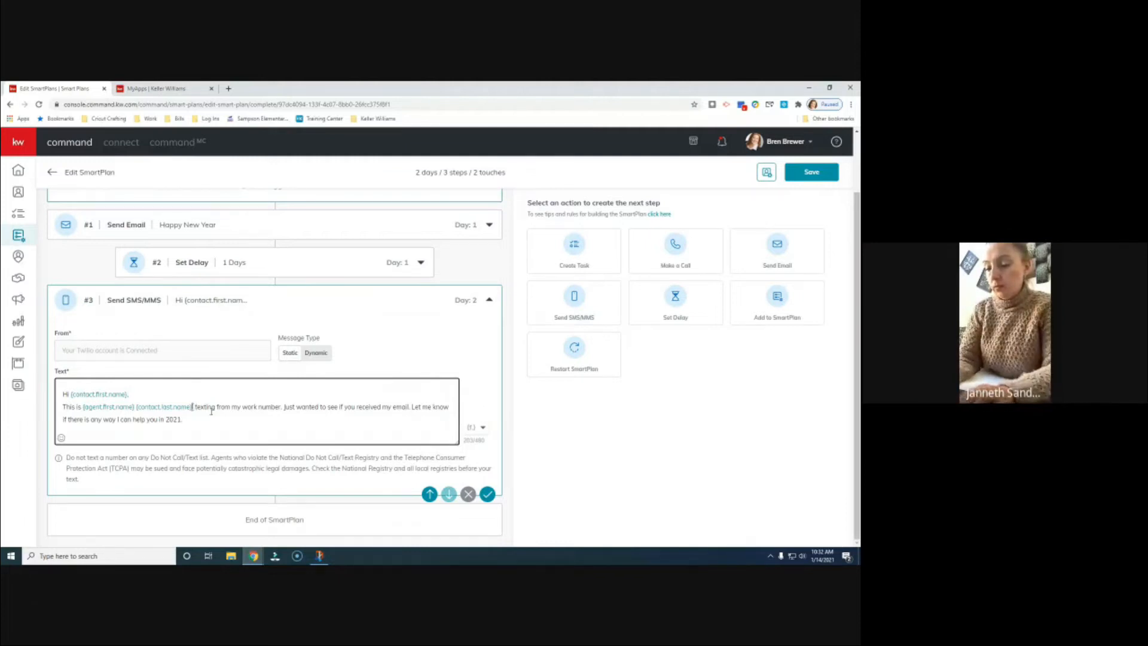
key(BackSpace)
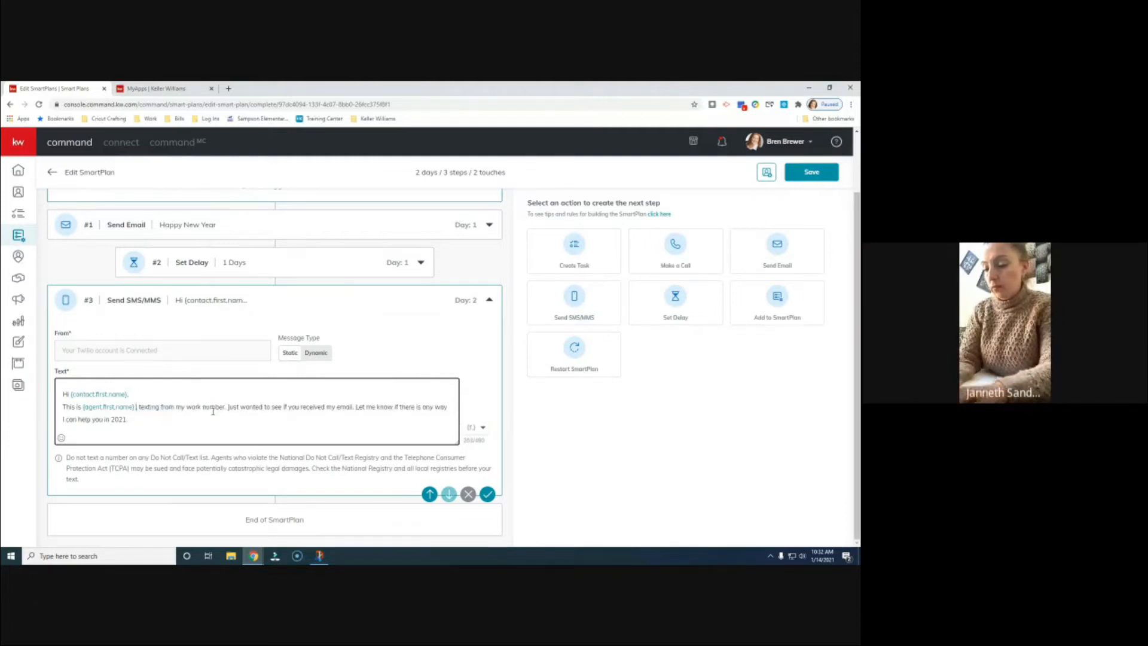
- Add agent.last.name after the agent's first name in the SMS
click(475, 427)
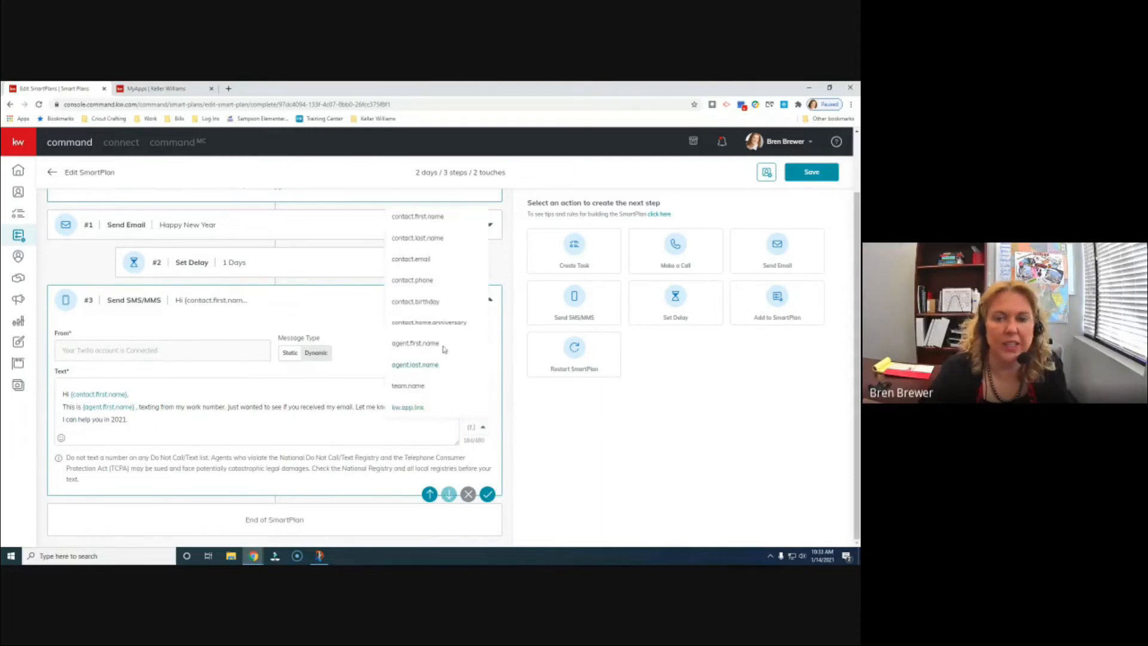
click(434, 363)
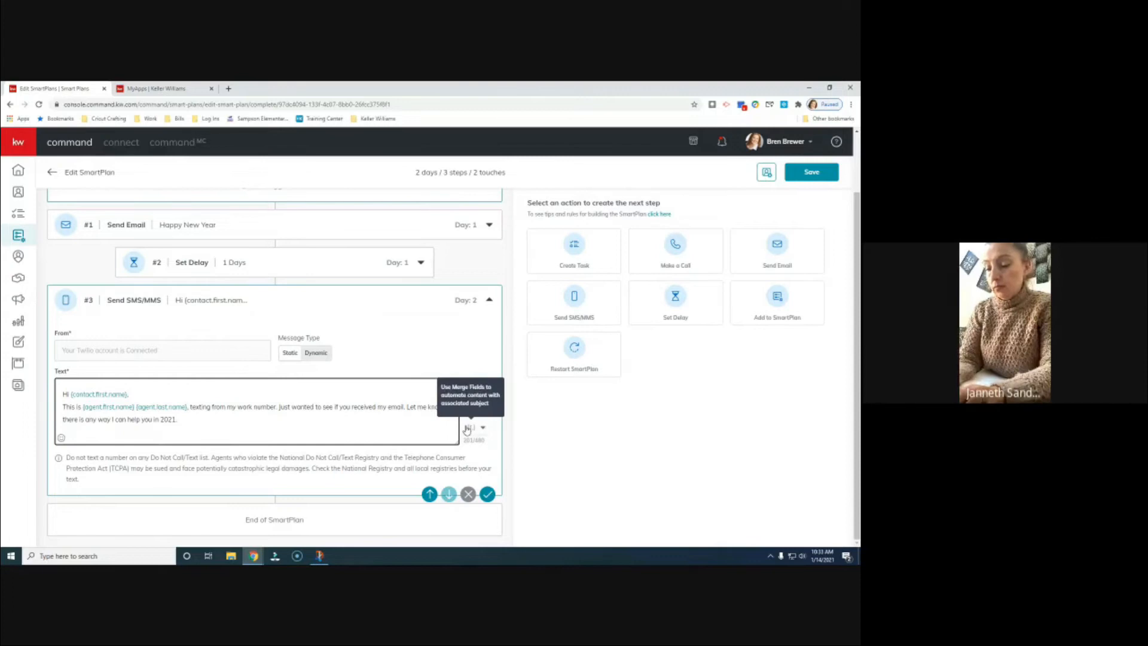
click(201, 421)
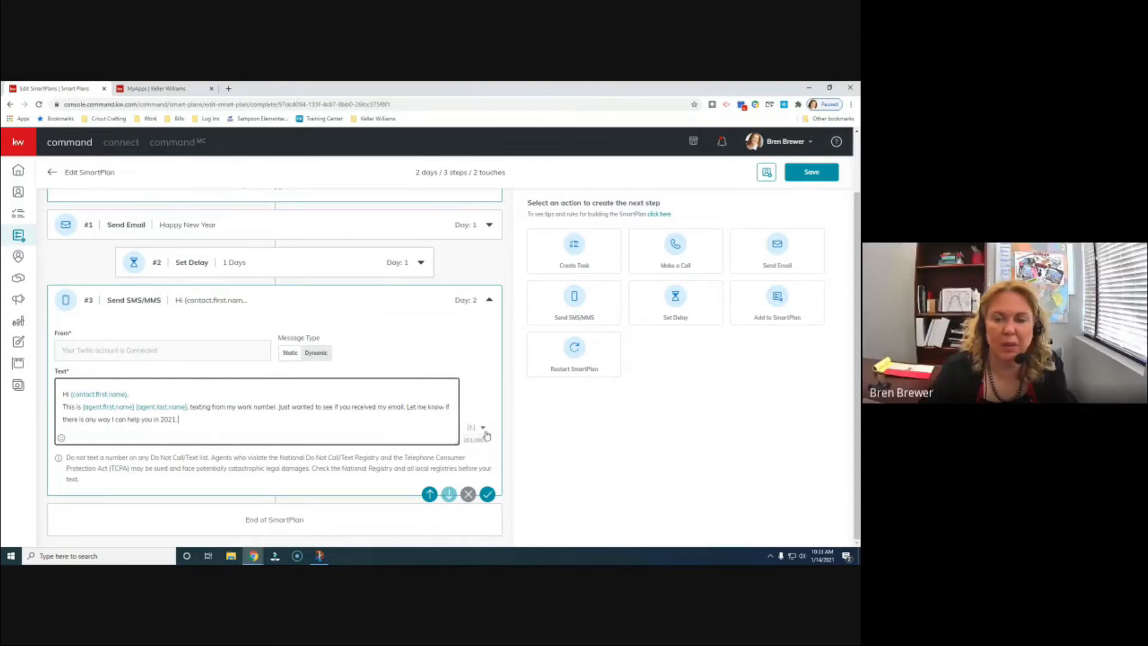
- Save SMS step #3 and collapse it, leaving email, one-day delay and SMS steps
click(484, 430)
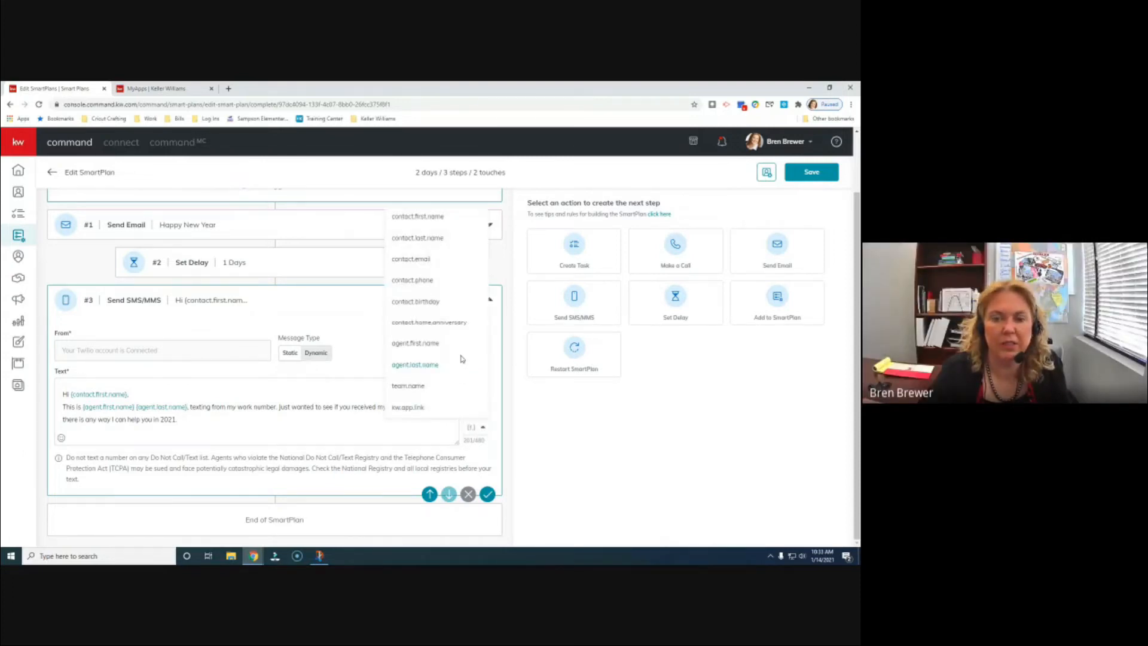
scroll(463, 361, up, 2)
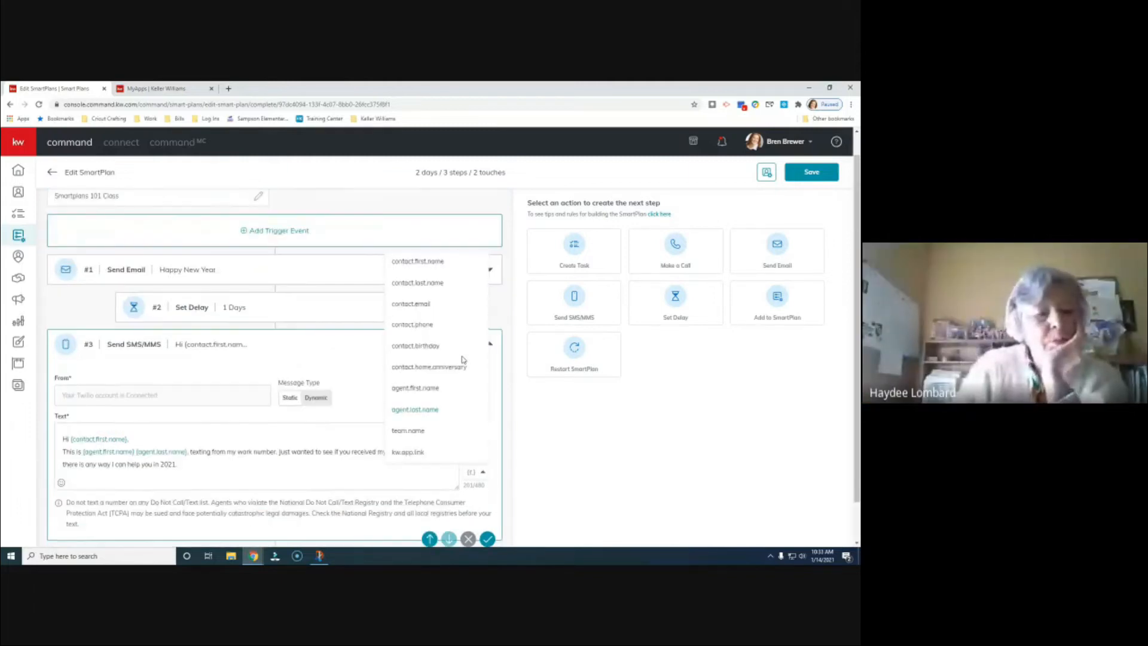
click(494, 390)
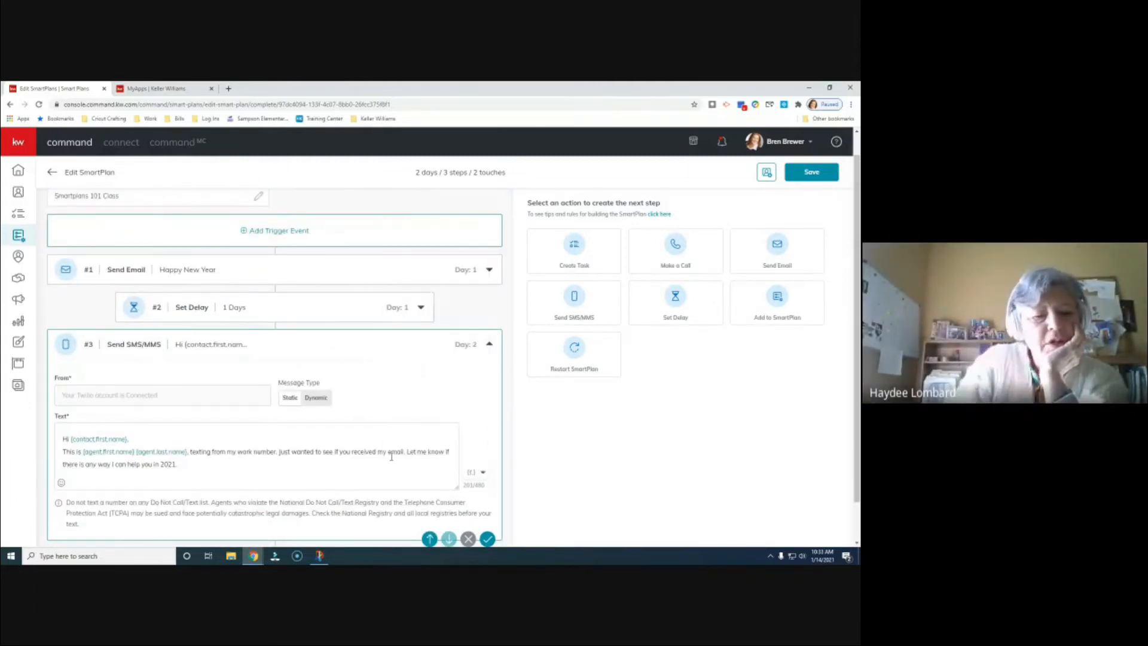
scroll(416, 466, down, 2)
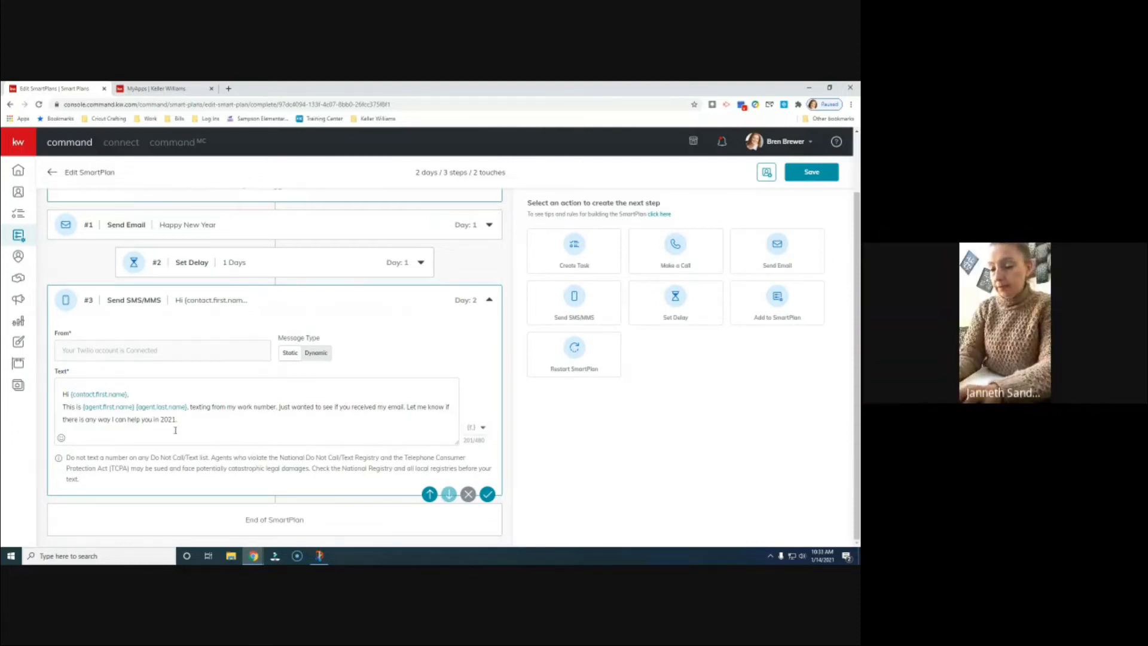
click(488, 495)
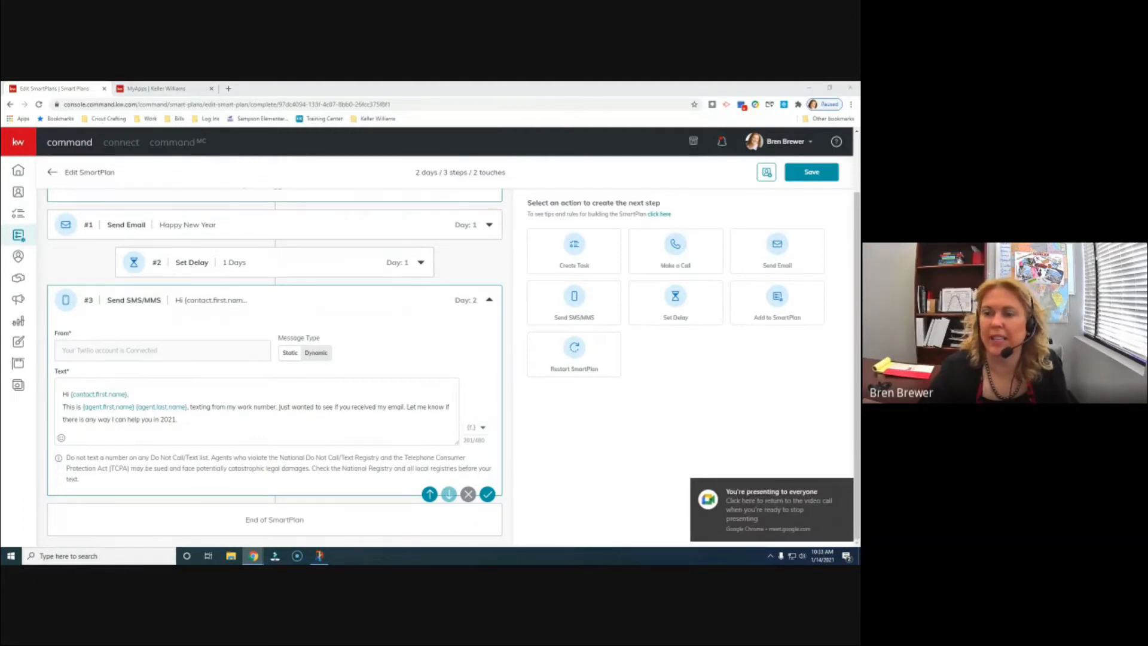
click(490, 302)
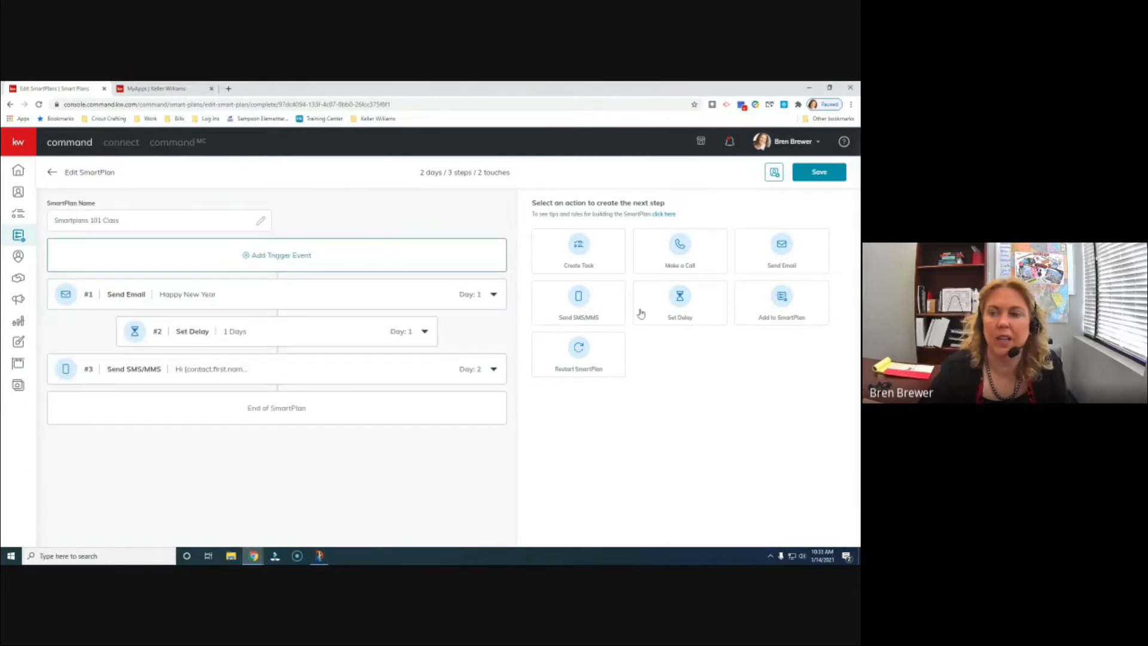
- Add and save a one-day delay as step #4, then add a Create Task step #5 on Day 3
click(698, 317)
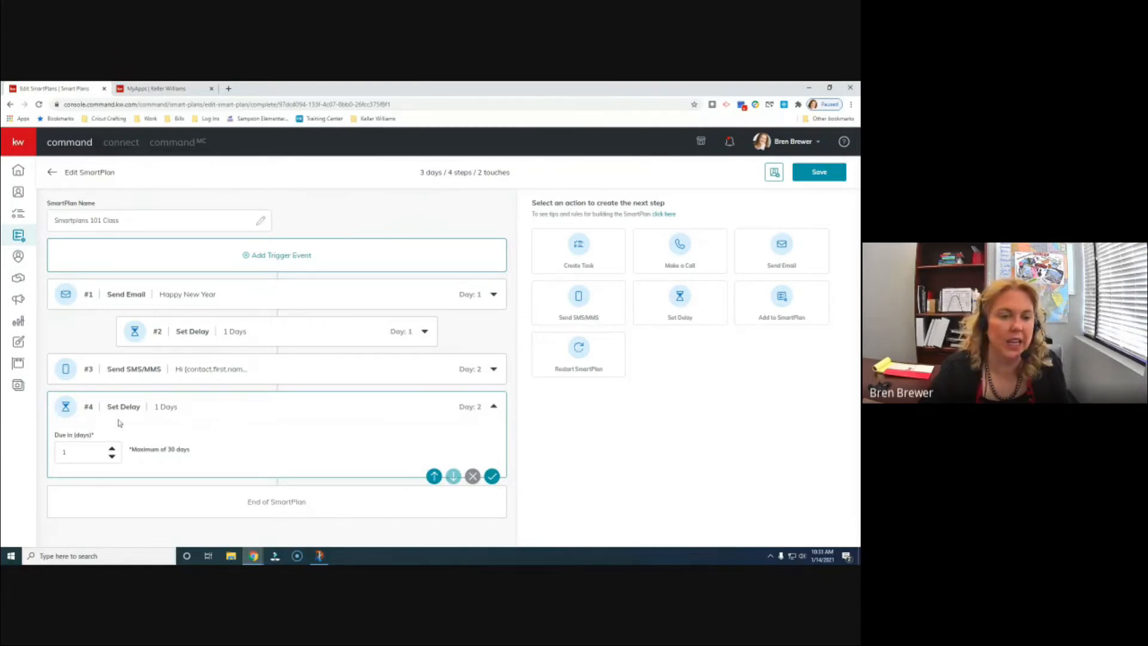
click(491, 476)
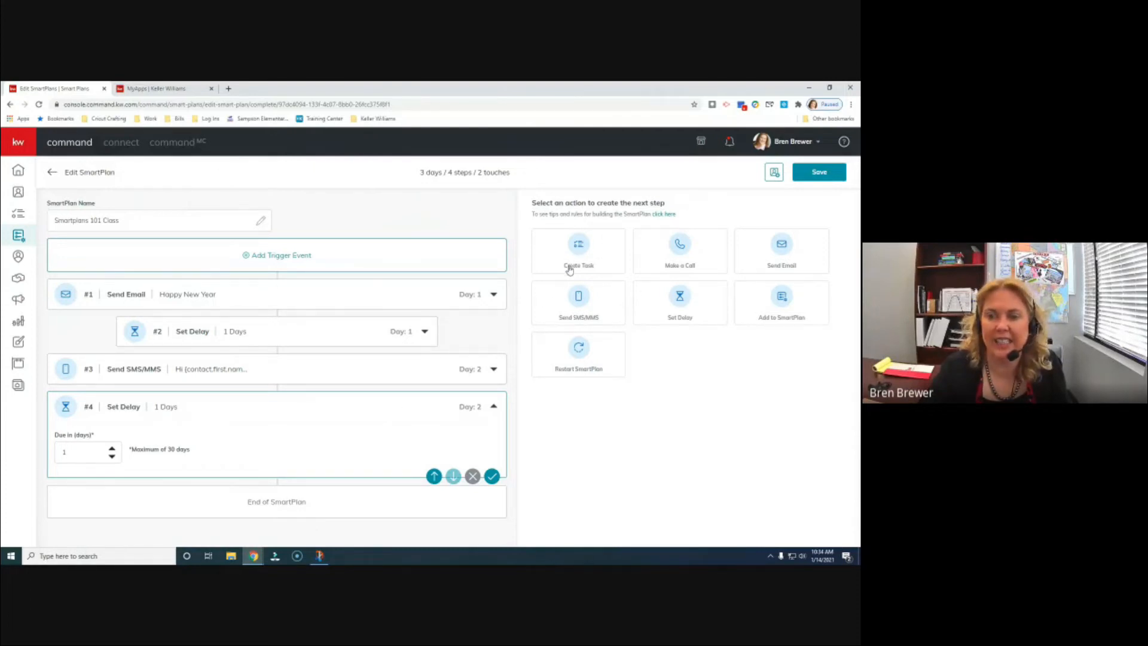
click(585, 258)
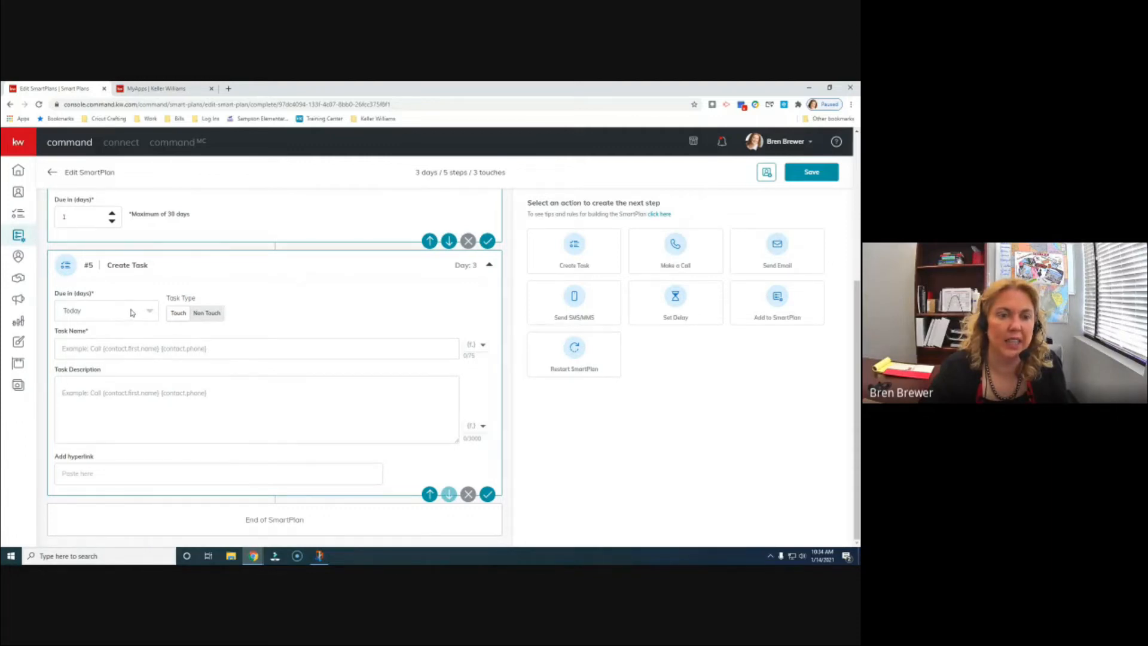
scroll(211, 314, up, 2)
scroll(274, 448, up, 1)
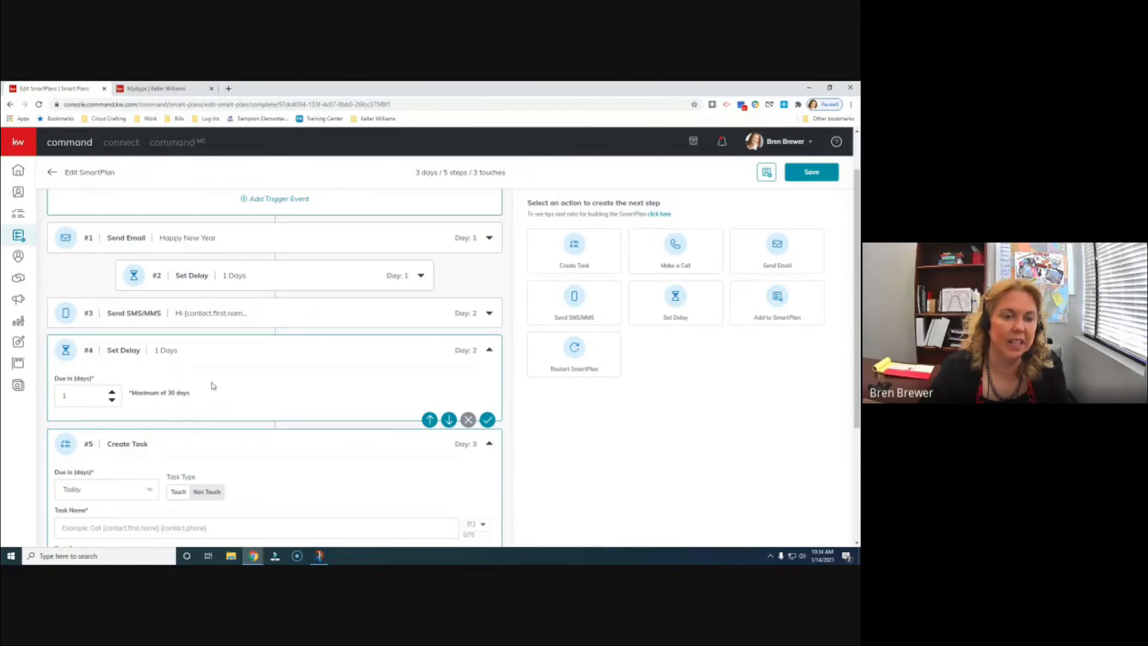
scroll(286, 399, down, 3)
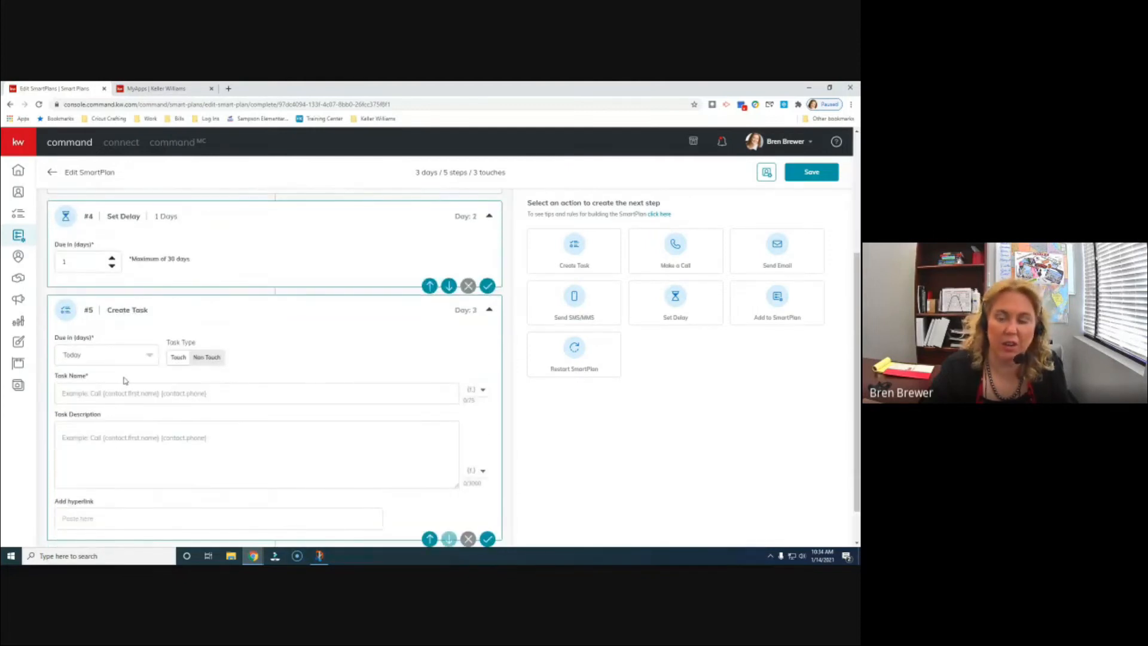
click(150, 356)
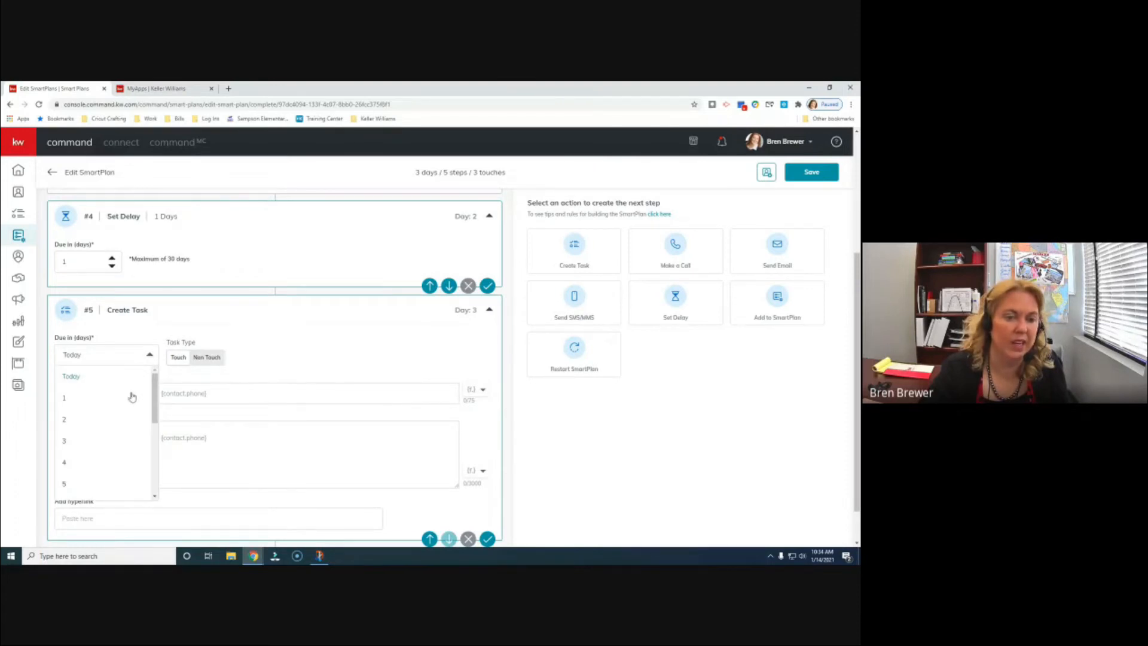
click(157, 357)
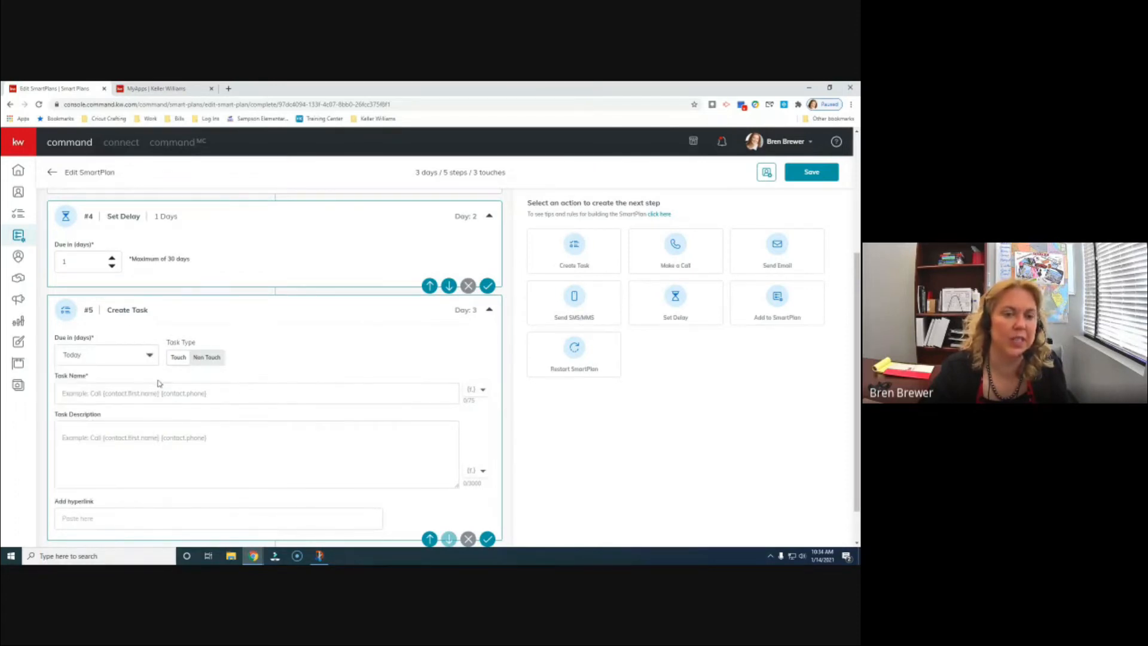
scroll(254, 385, down, 1)
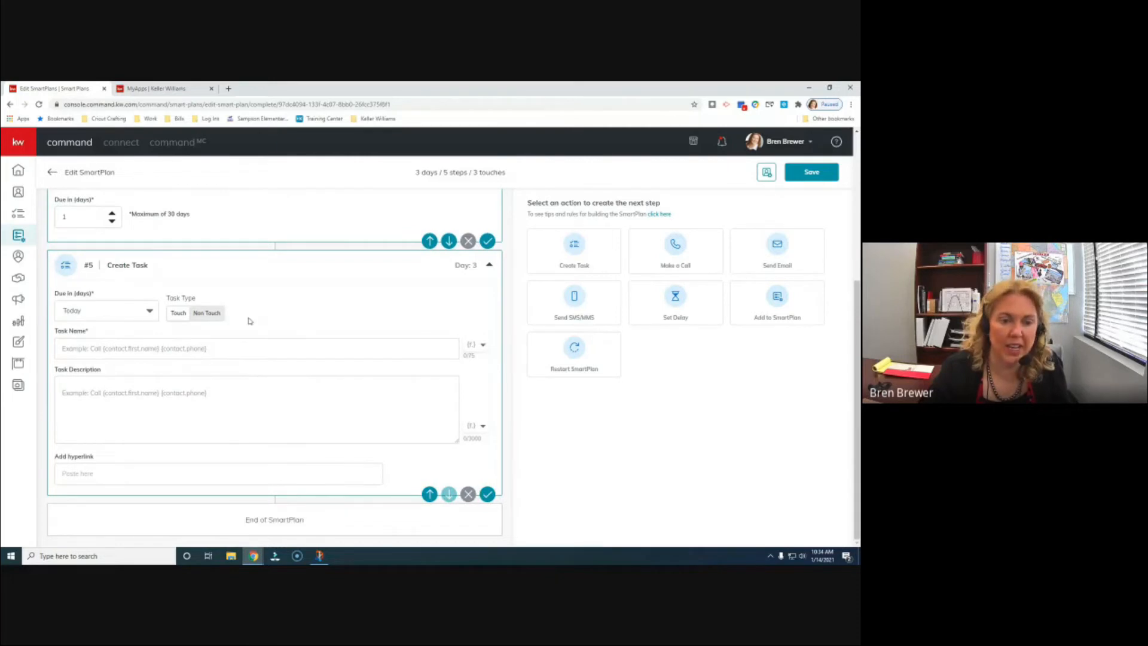
click(93, 349)
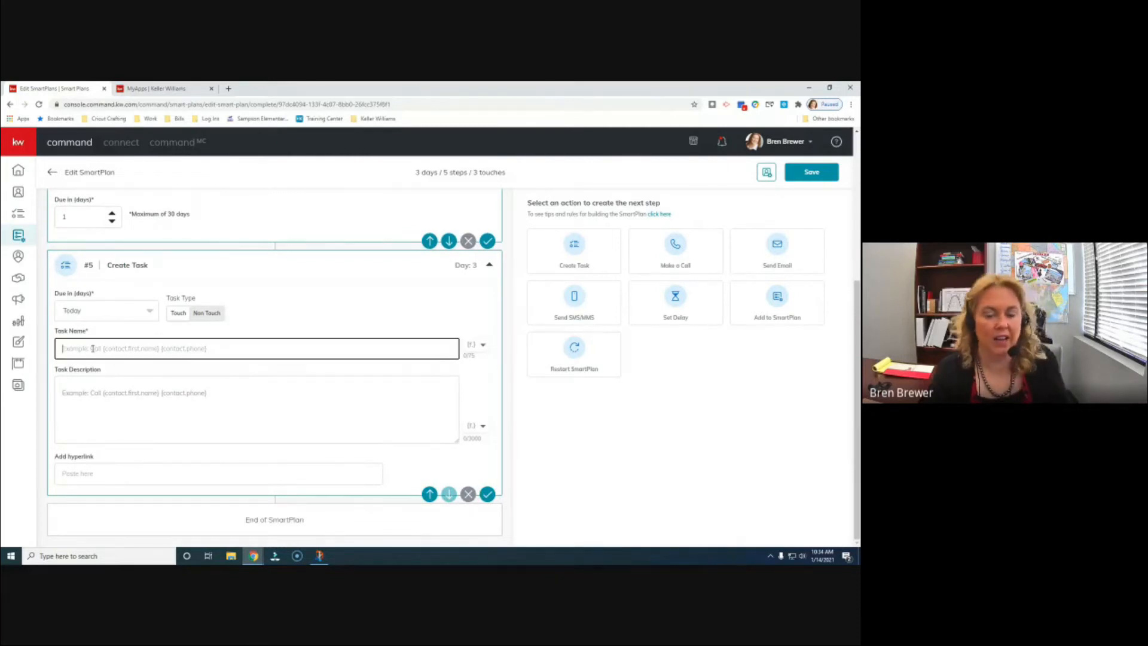
- Name task #5 'Call {contact.last.name} {contact.first.name} {contact.phone}' using merge fields
text(Call)
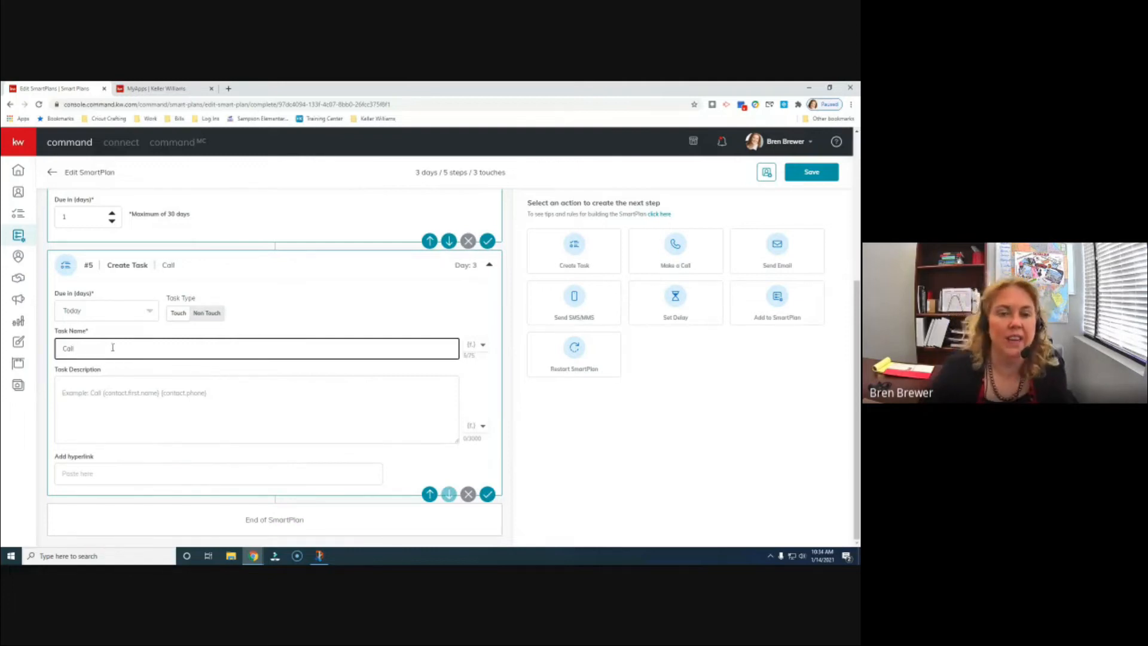
click(472, 353)
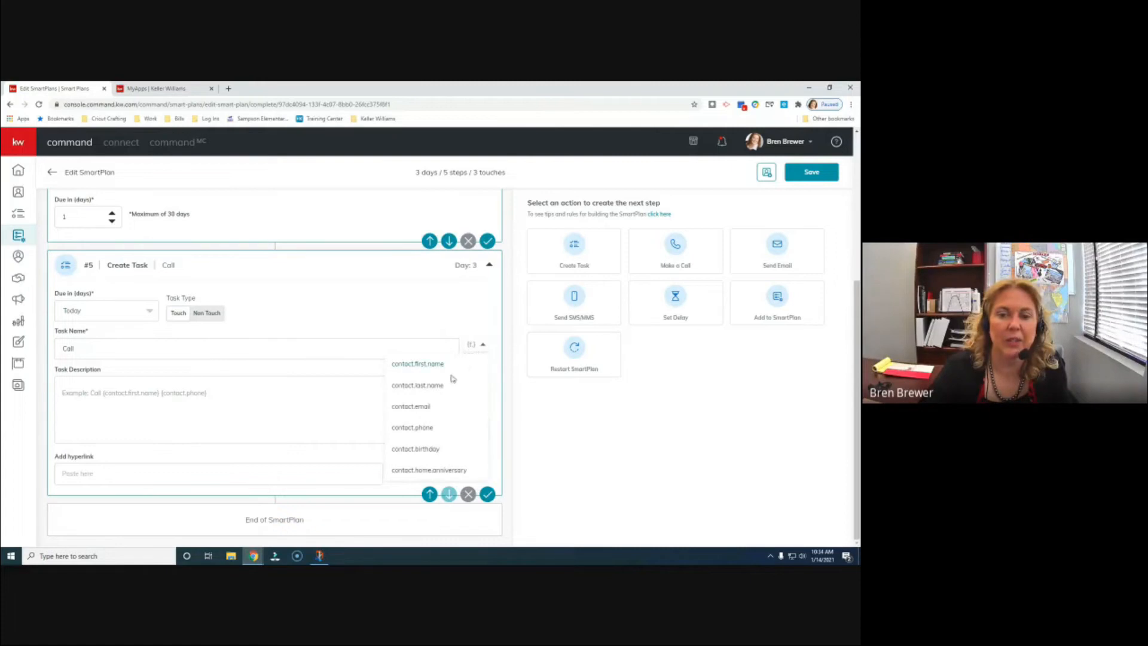
click(426, 385)
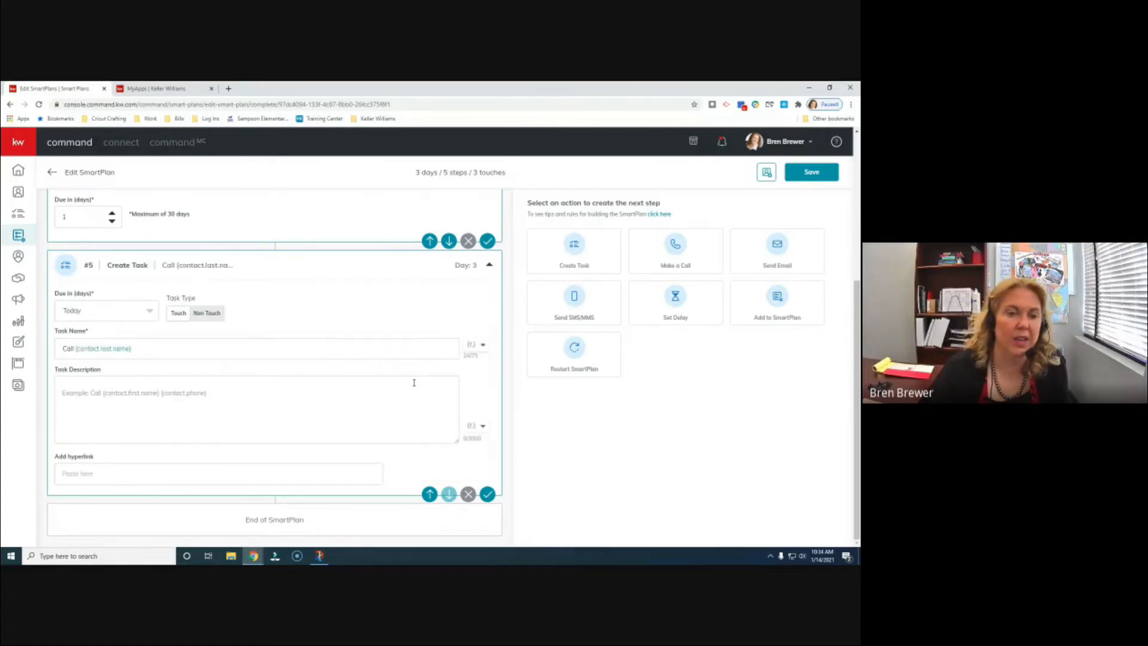
click(154, 351)
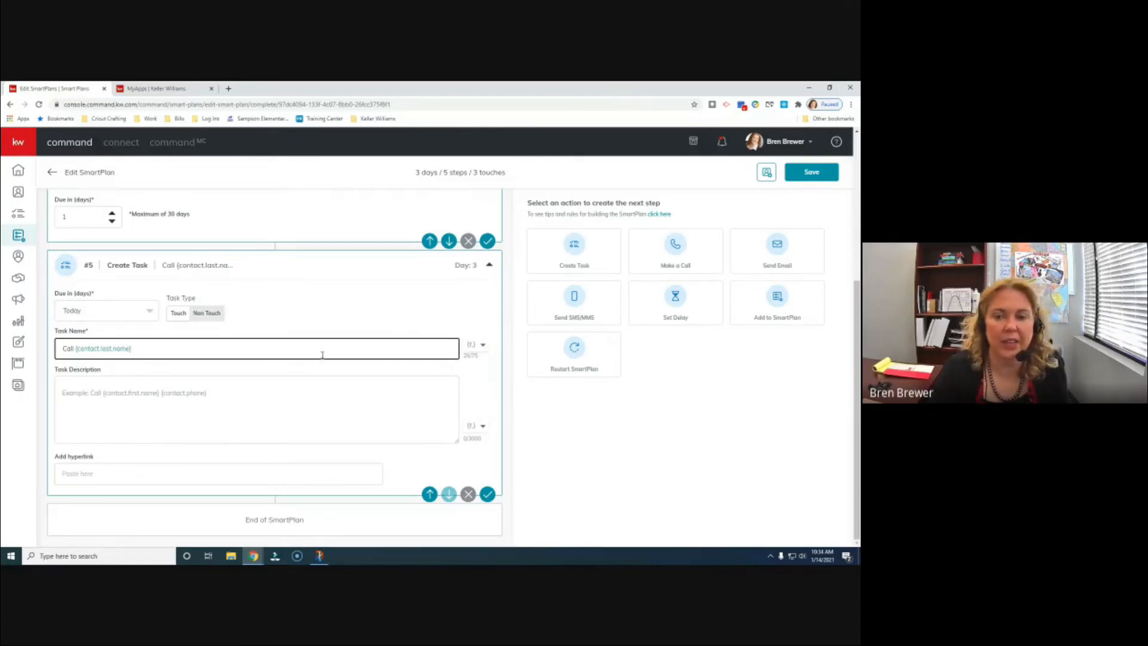
click(479, 346)
click(435, 365)
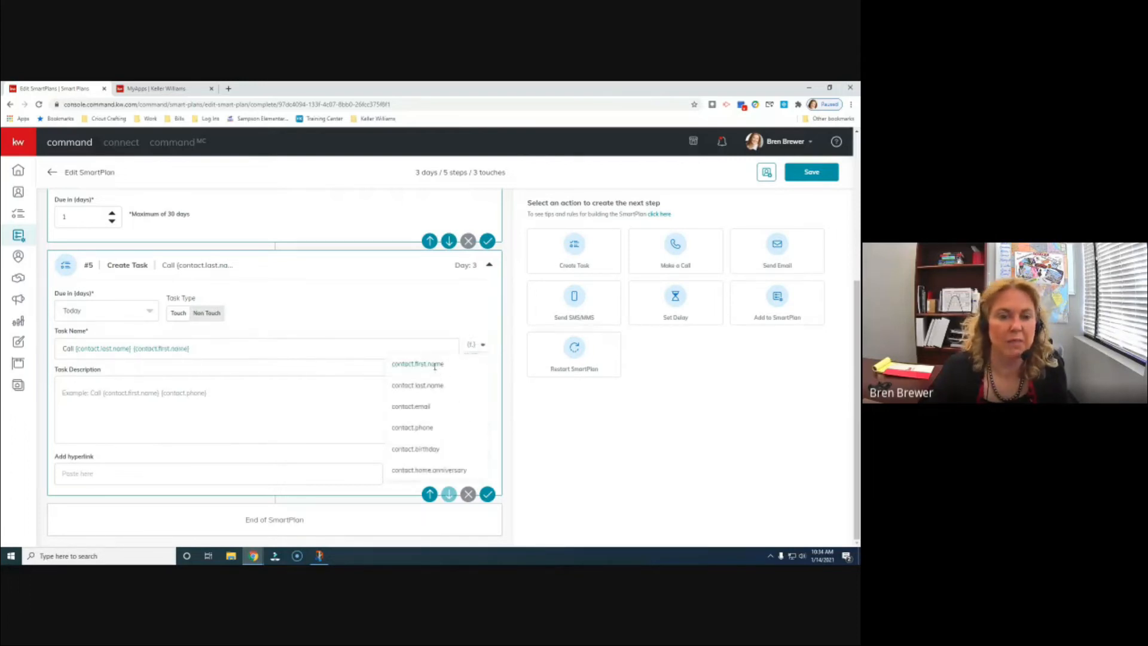
click(208, 350)
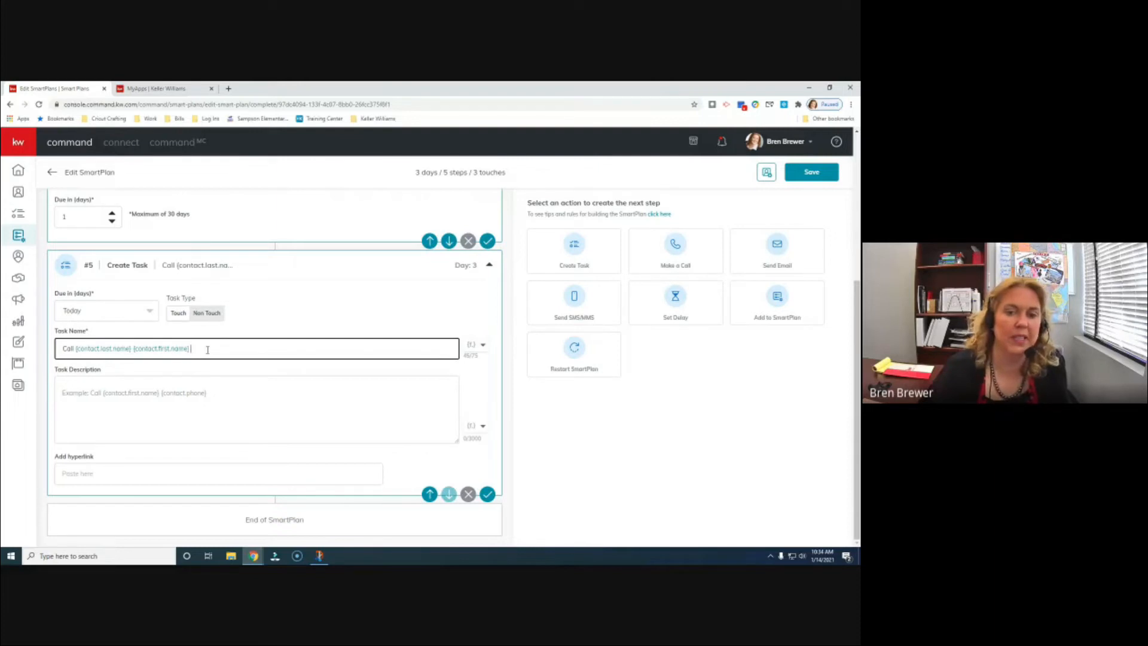
click(483, 345)
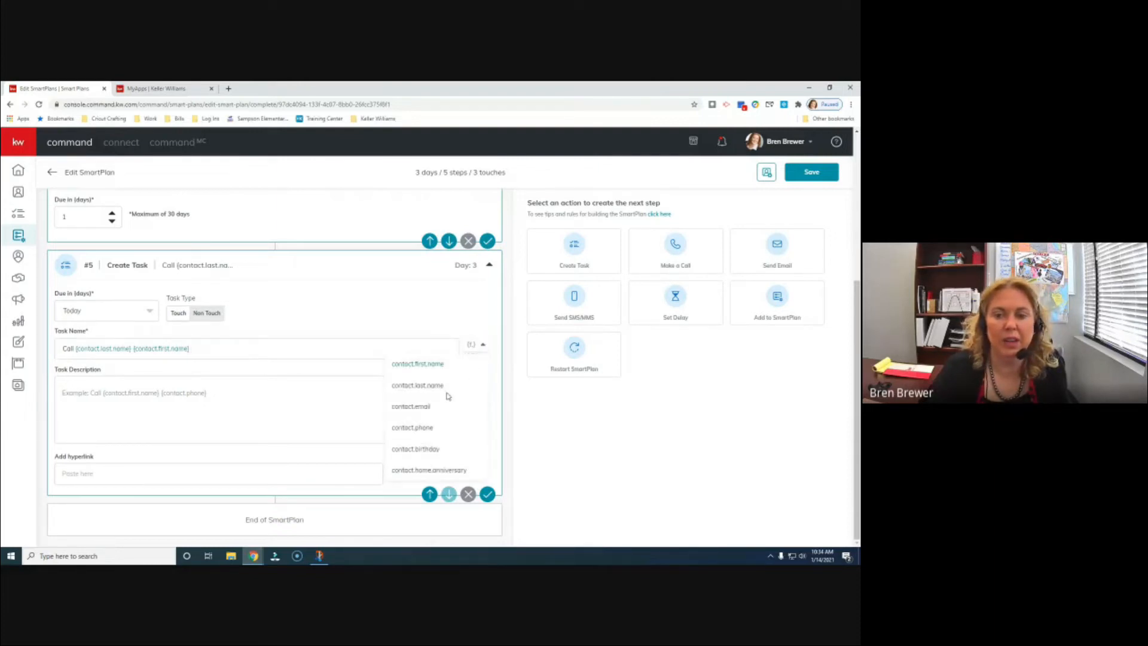
click(432, 427)
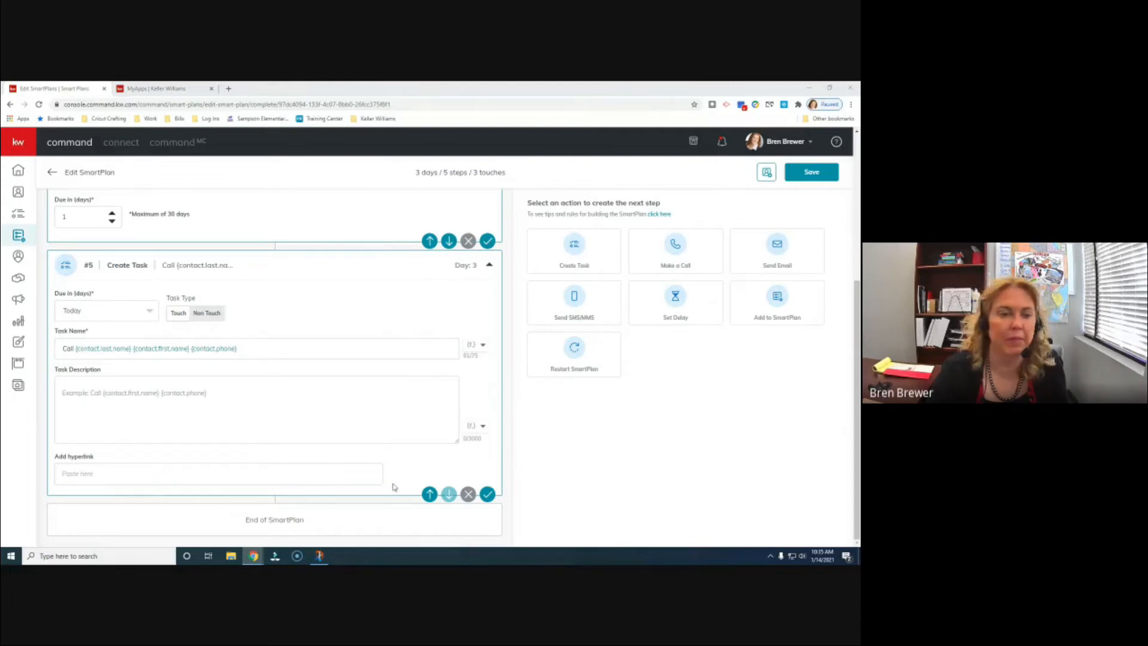
click(76, 395)
- Paste the prepared greeting message into the task #5 description
right_click(70, 386)
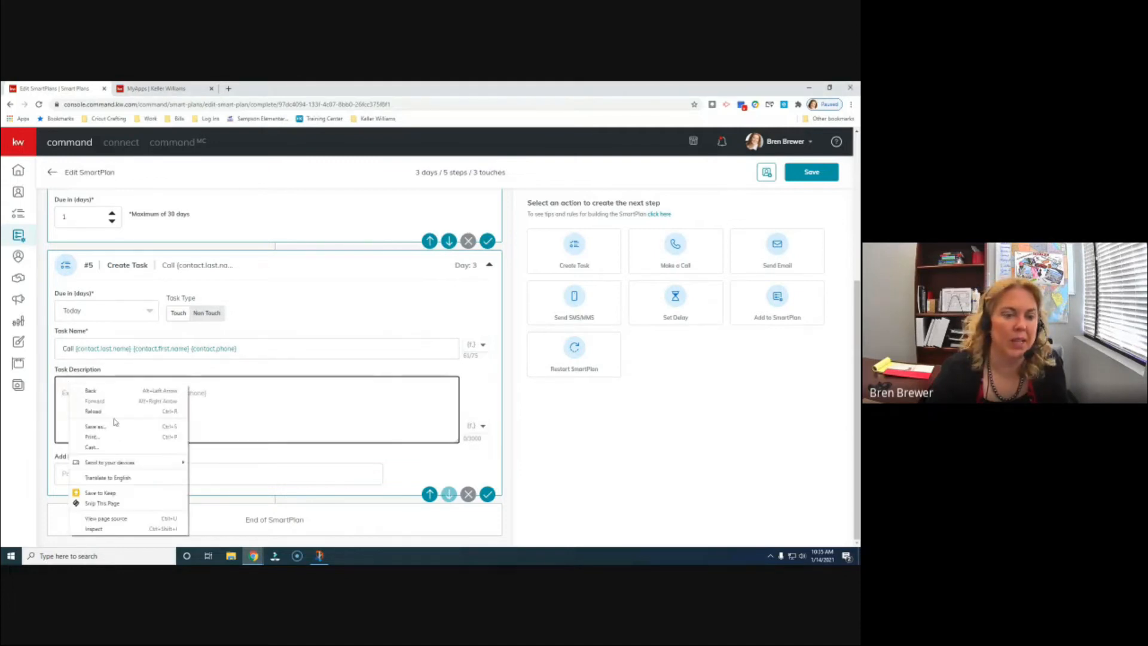
click(246, 409)
right_click(69, 394)
click(89, 464)
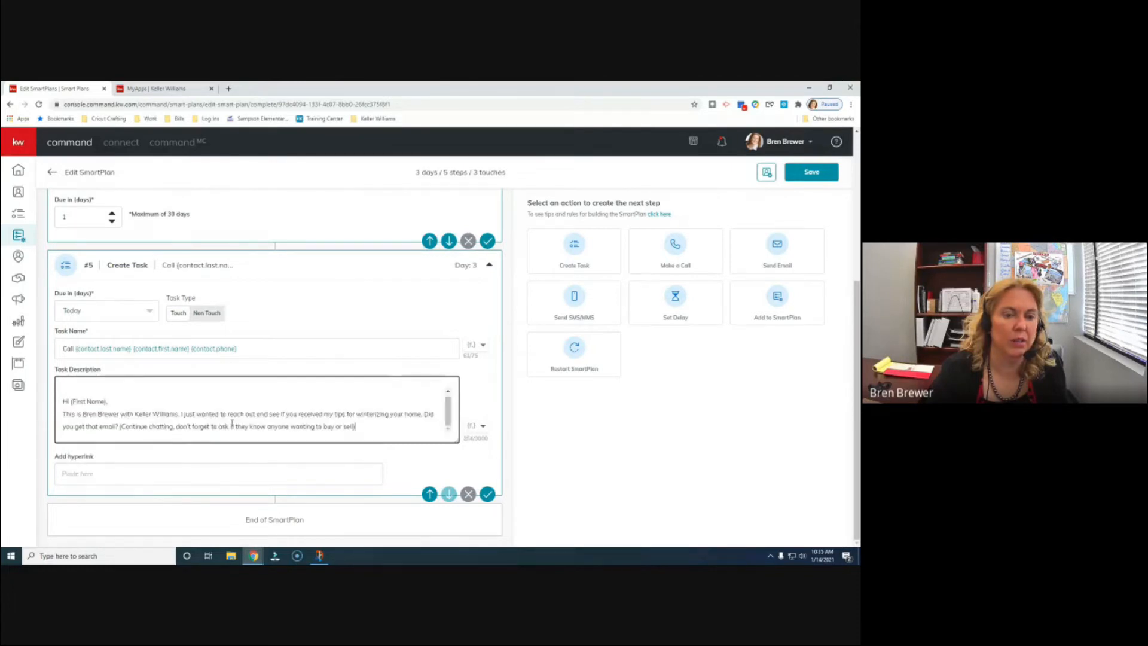
- Replace the [First Name] placeholder with contact.first.name and add a comma after it
drag(71, 401, 106, 402)
key(BackSpace)
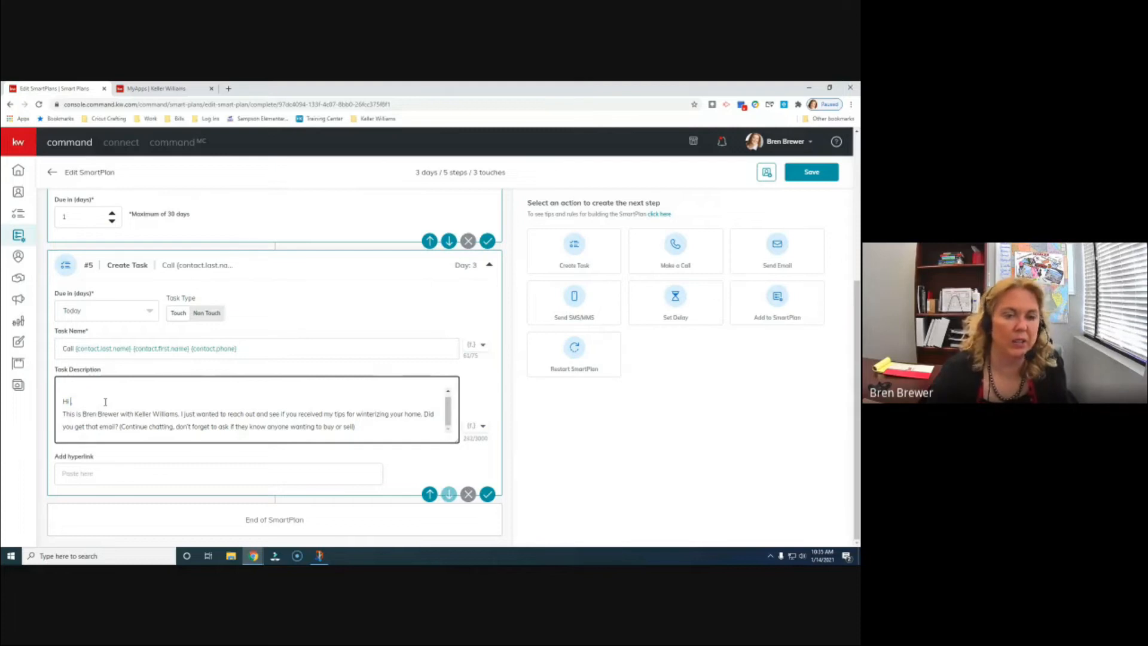
click(470, 427)
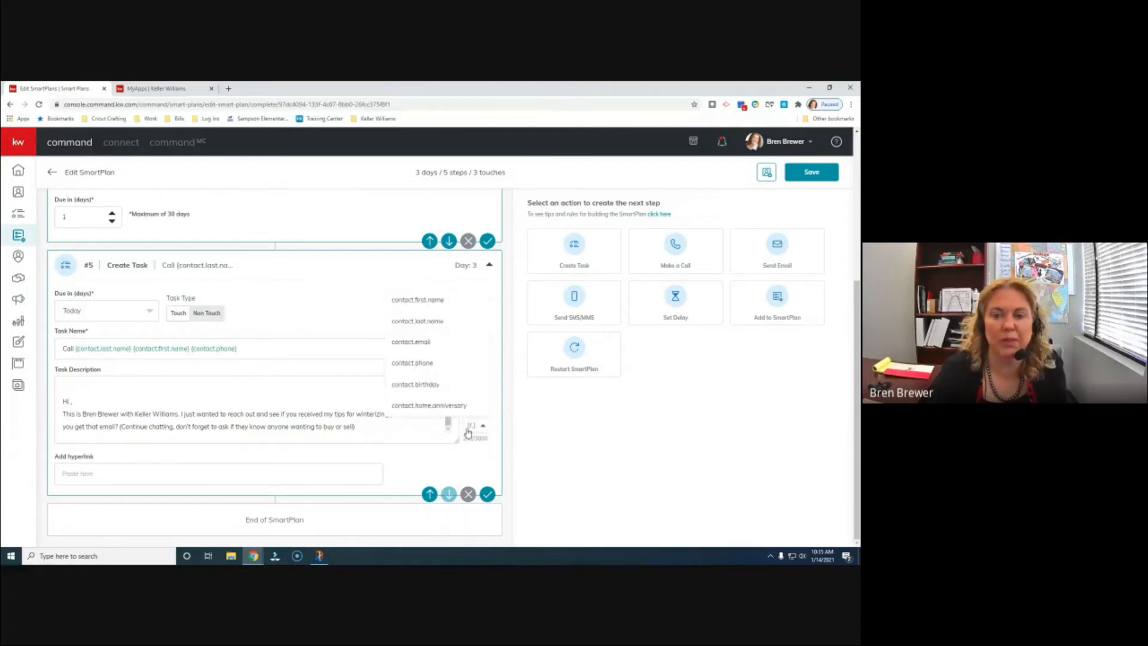
click(426, 300)
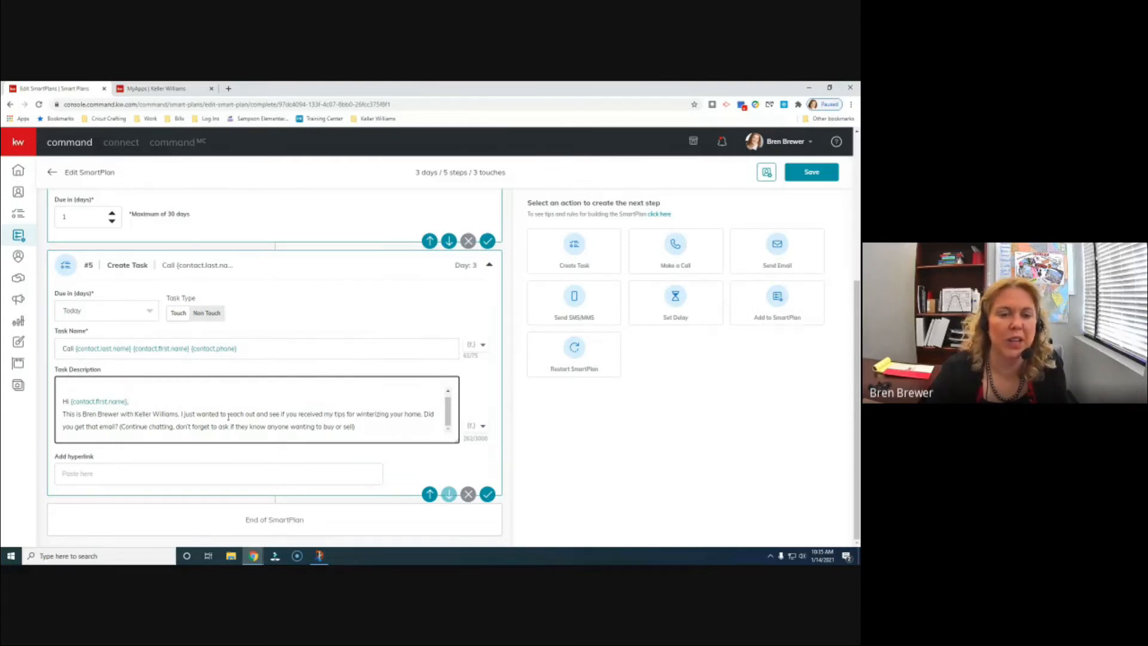
text(,)
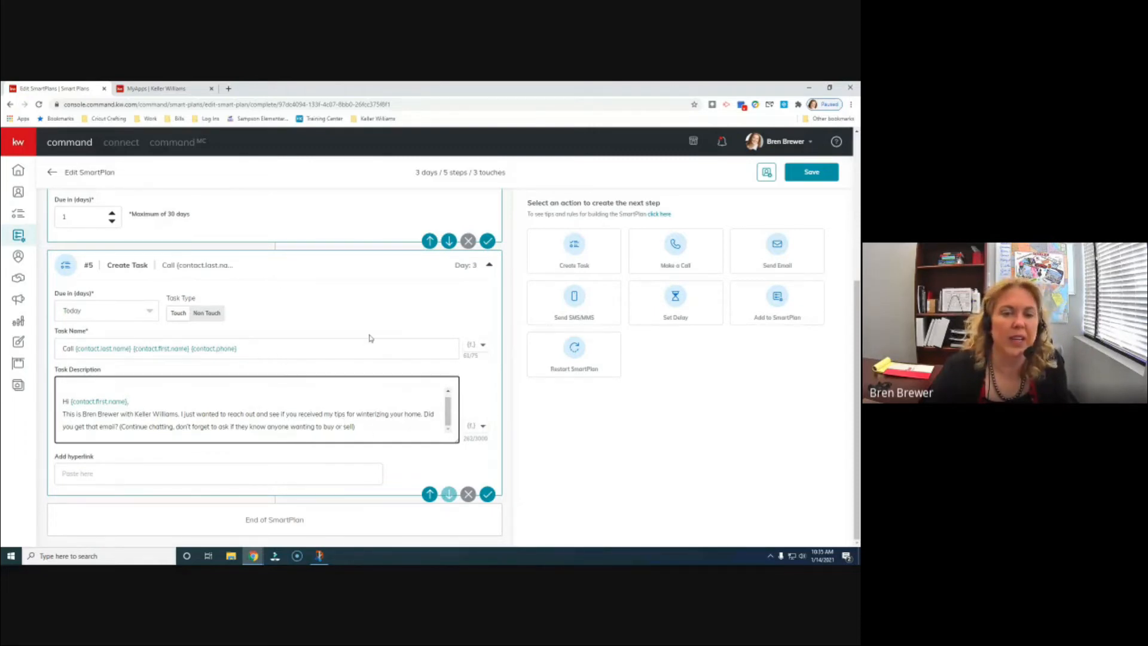
scroll(407, 385, up, 3)
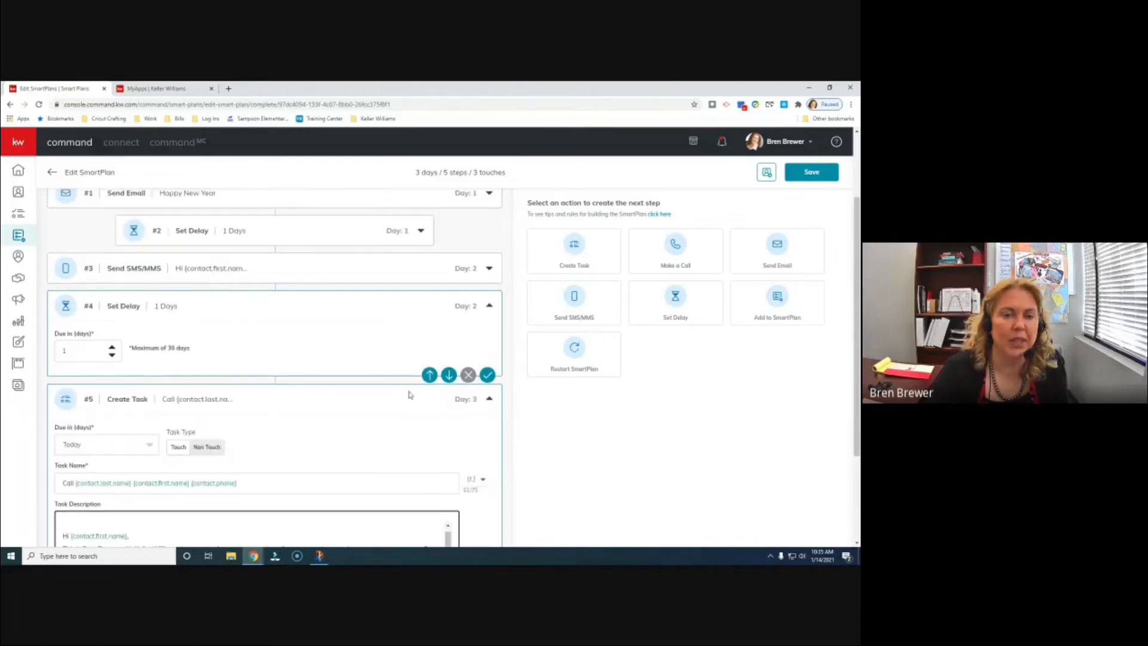
scroll(400, 394, down, 3)
scroll(392, 407, up, 1)
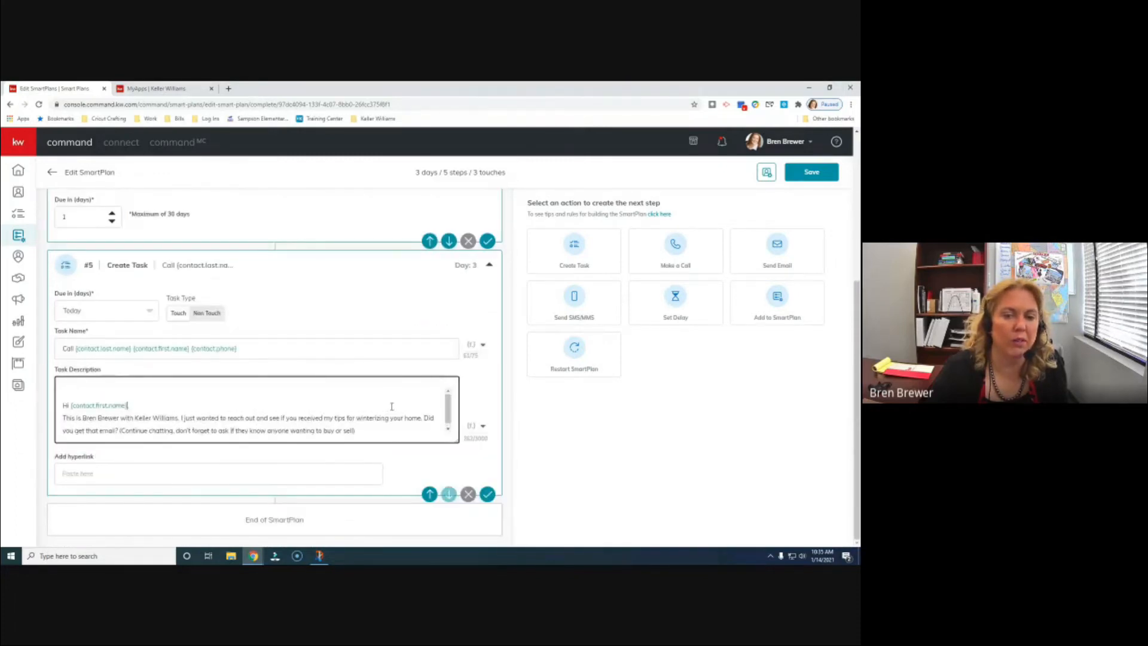
scroll(358, 335, up, 3)
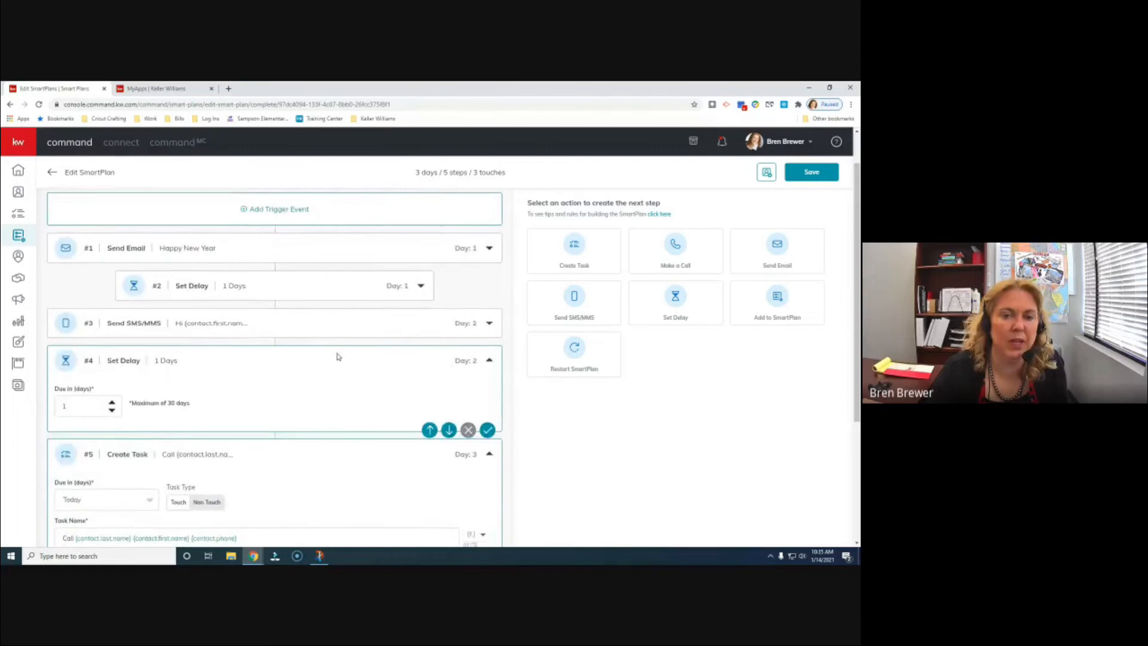
scroll(337, 357, down, 3)
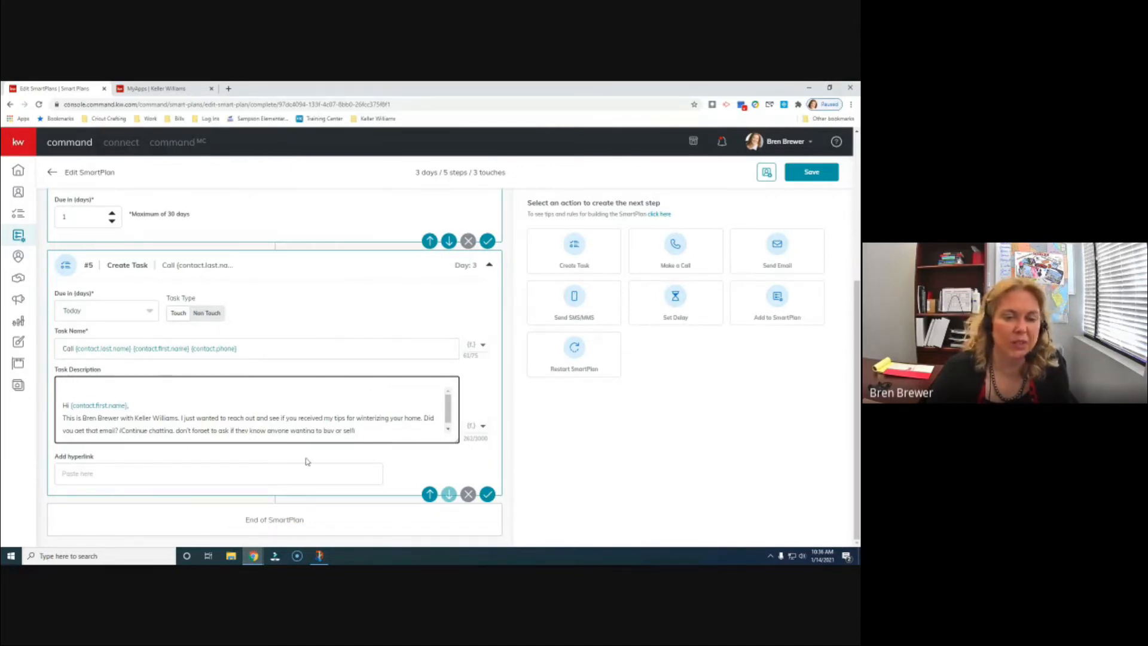
- Save Create Task step #5 and collapse it, giving a 5-step, 3-day SmartPlan
click(487, 494)
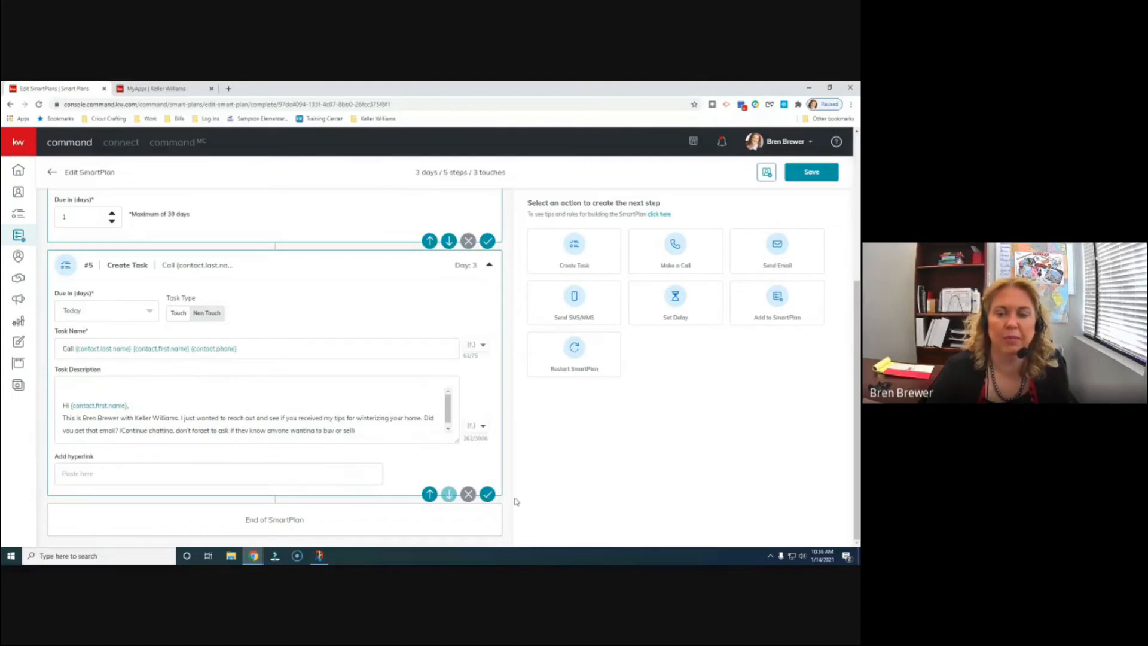
click(487, 494)
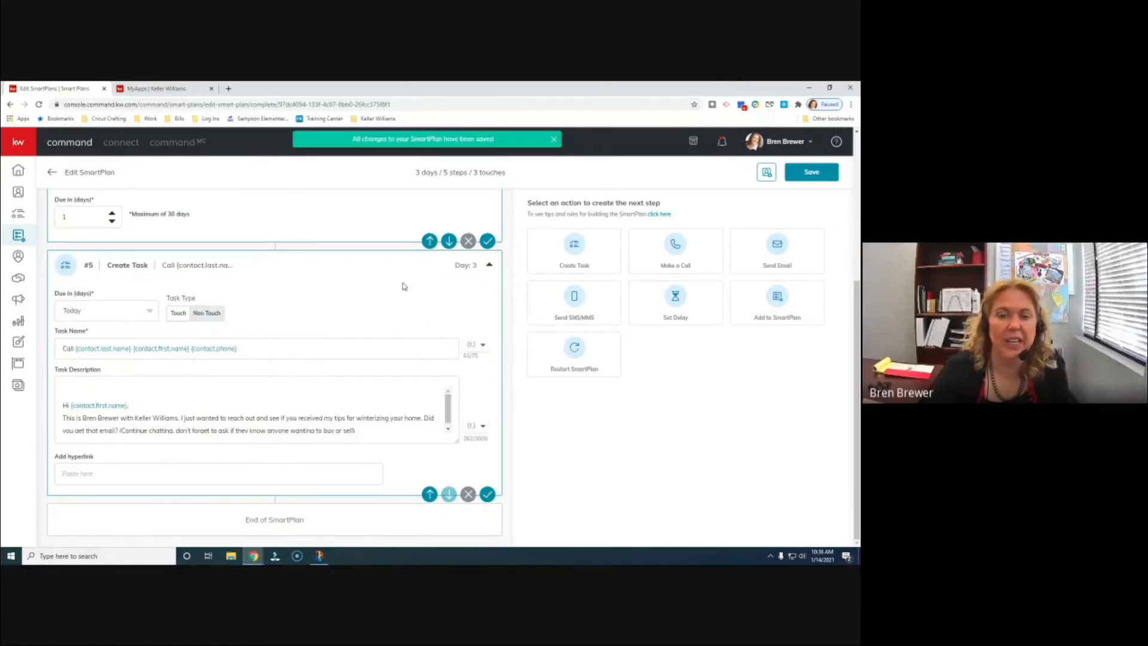
scroll(364, 379, up, 4)
scroll(364, 382, down, 4)
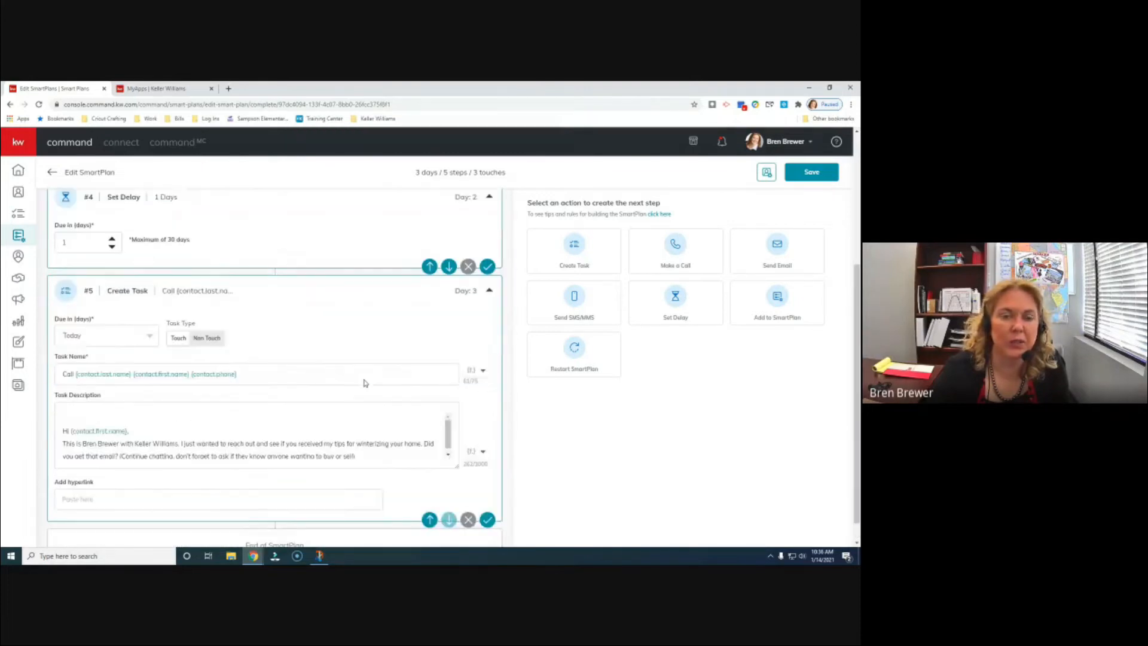
click(489, 265)
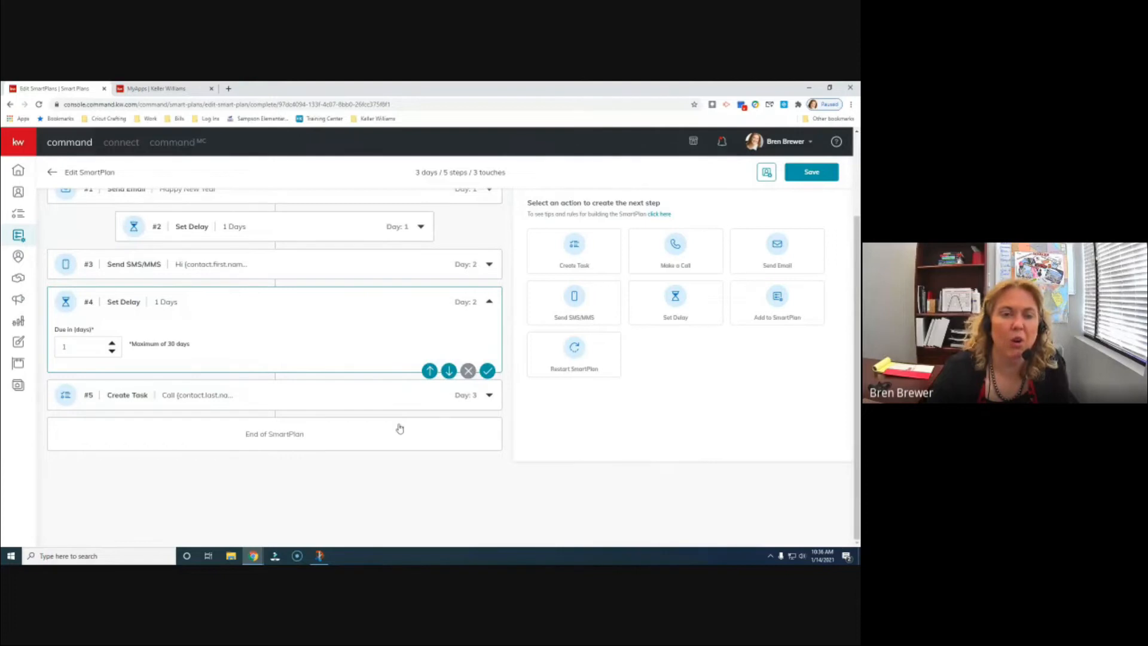
scroll(399, 428, up, 2)
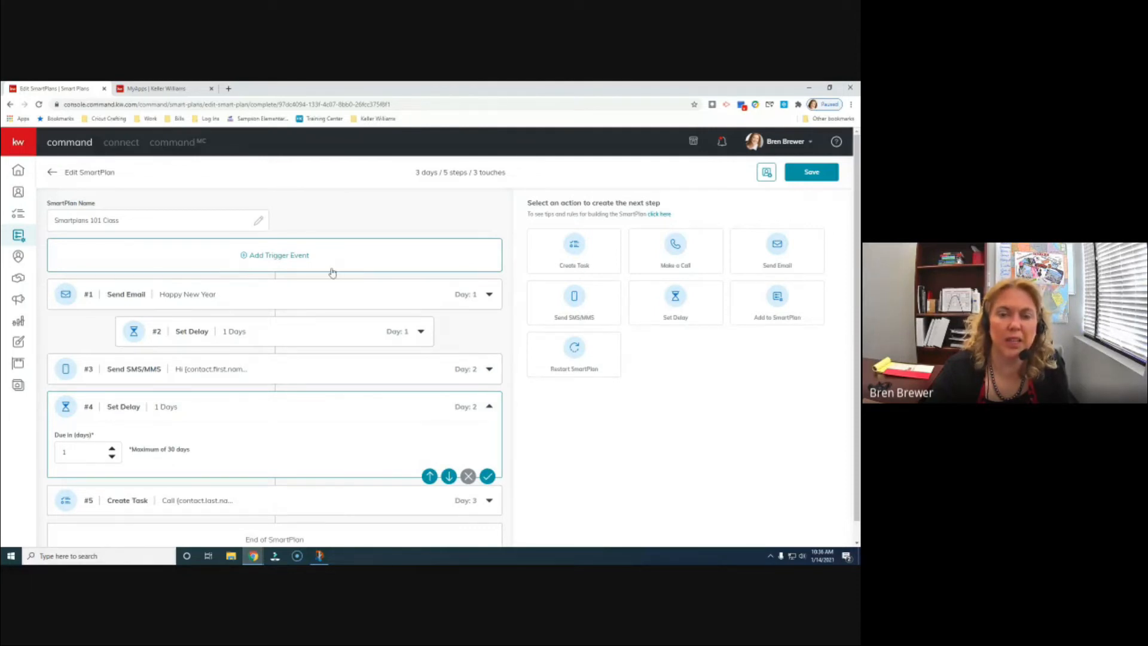
- Set the KWP Agent contact tag as the SmartPlan's trigger event and confirm it
click(268, 256)
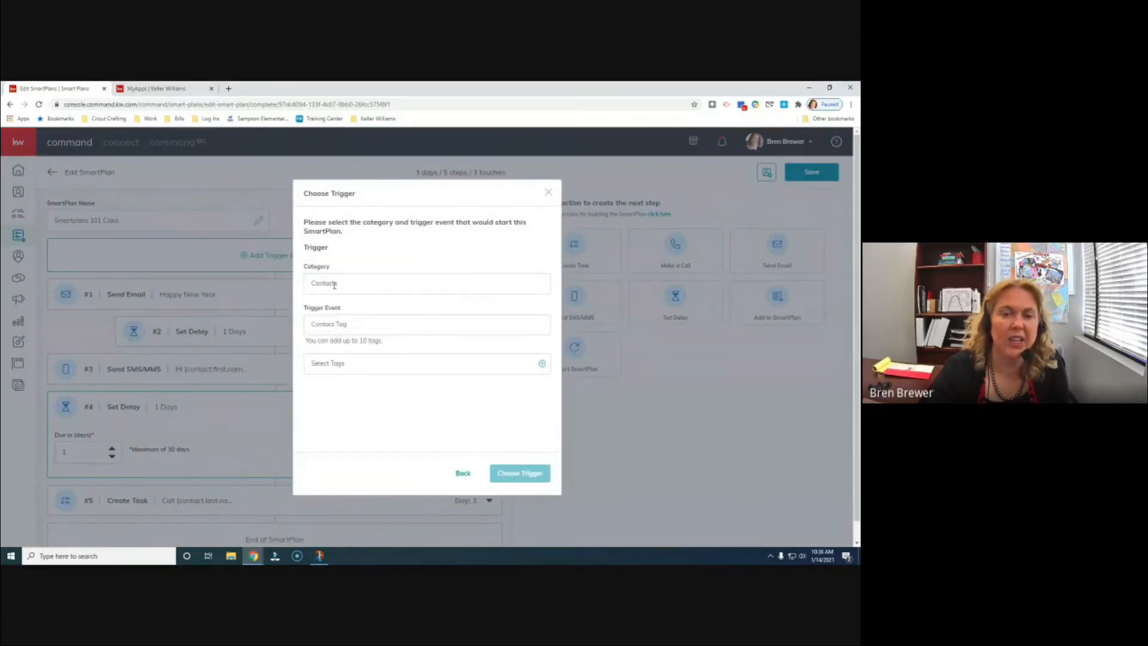
click(365, 367)
click(347, 336)
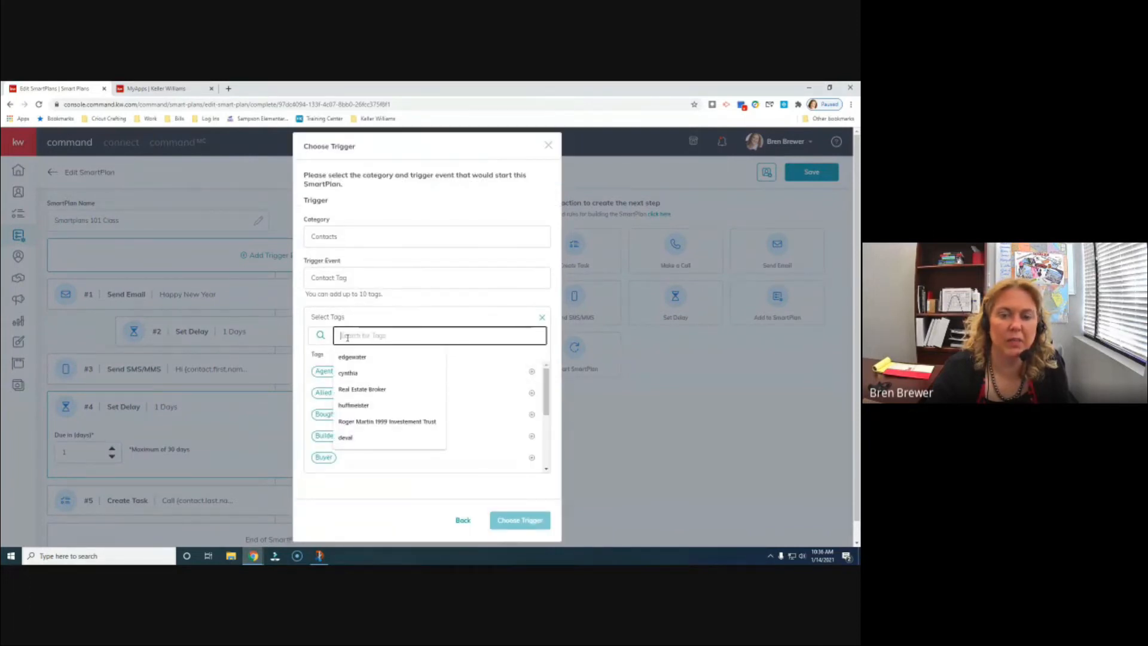
text(kwp)
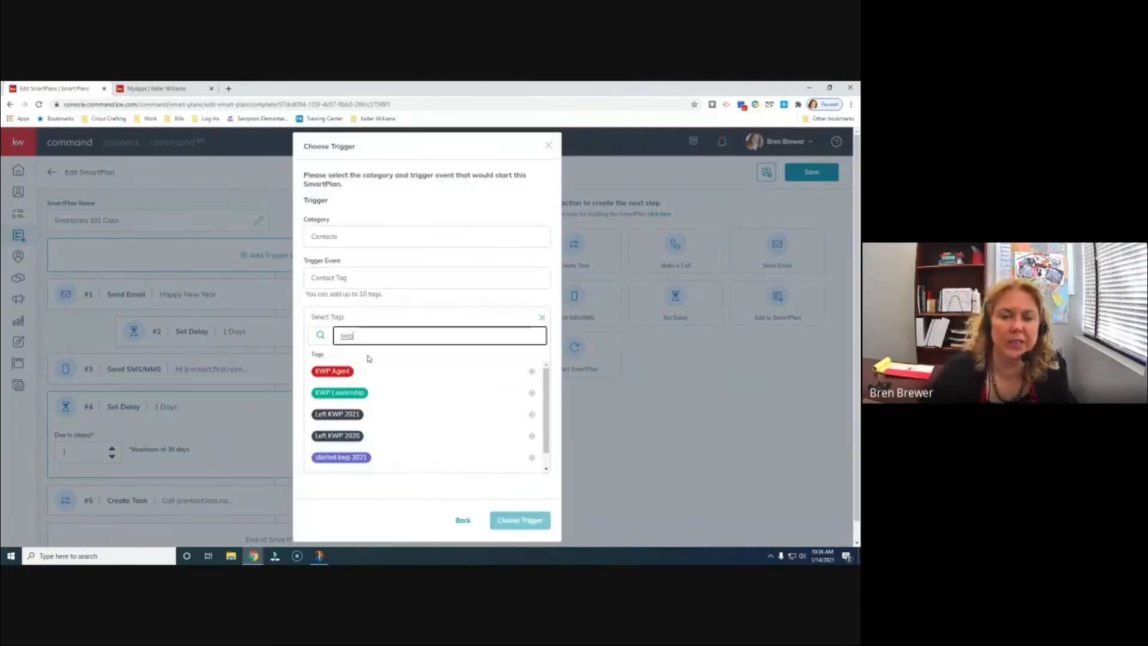
click(353, 369)
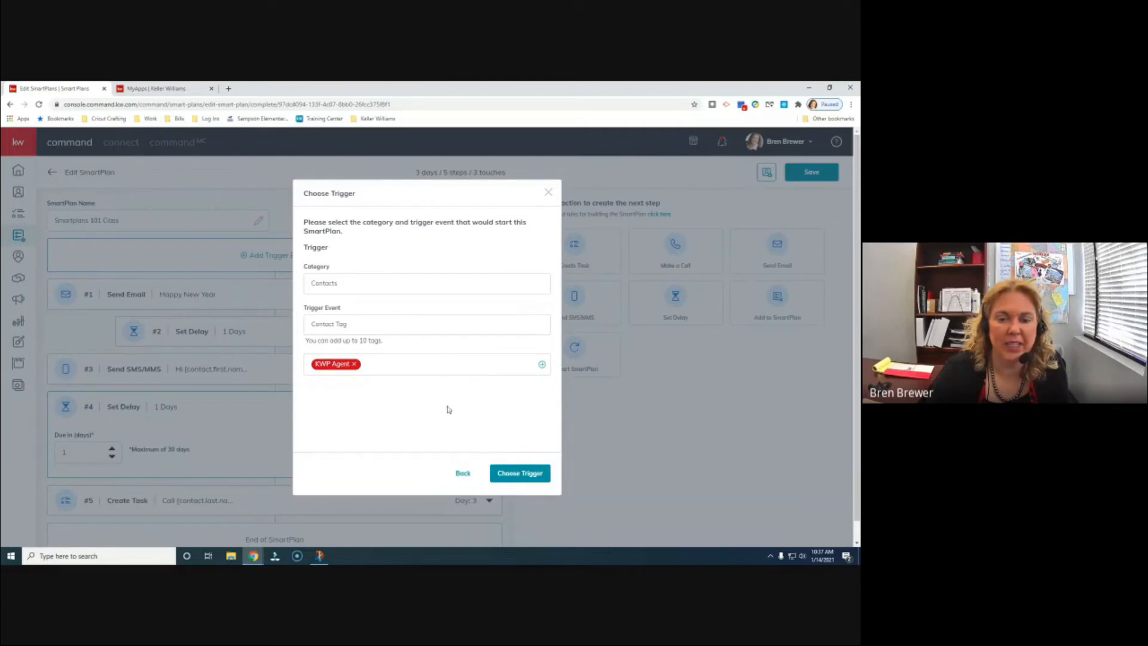
click(520, 474)
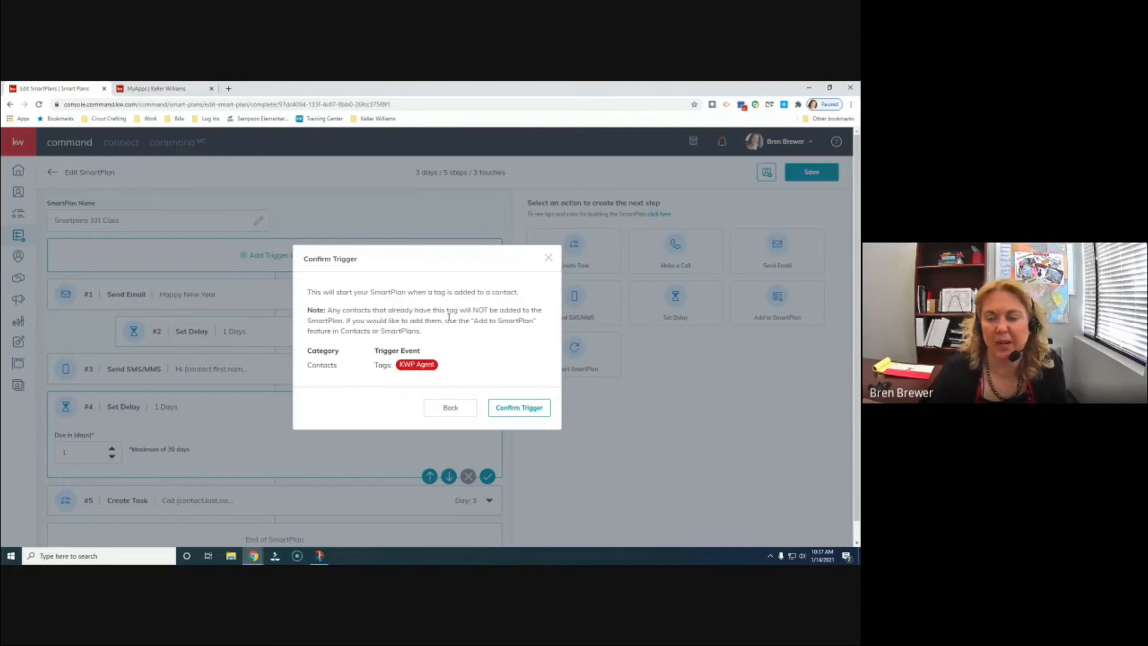
click(522, 409)
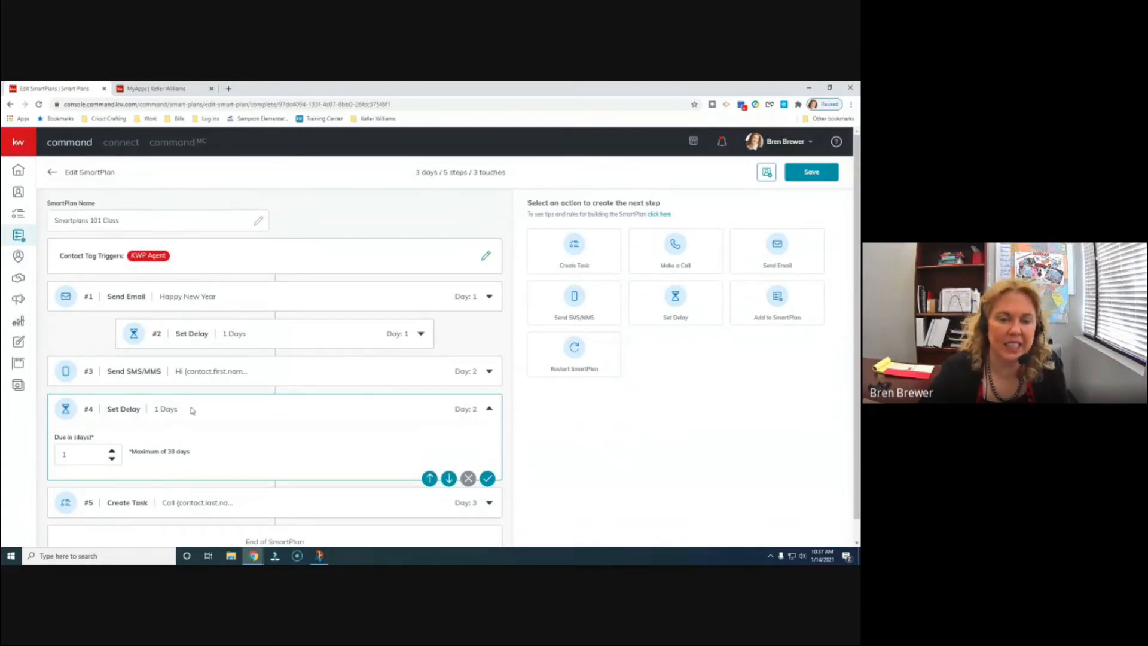
- Remove the KWP Agent trigger again and save the Smartplans 101 Class SmartPlan
click(150, 258)
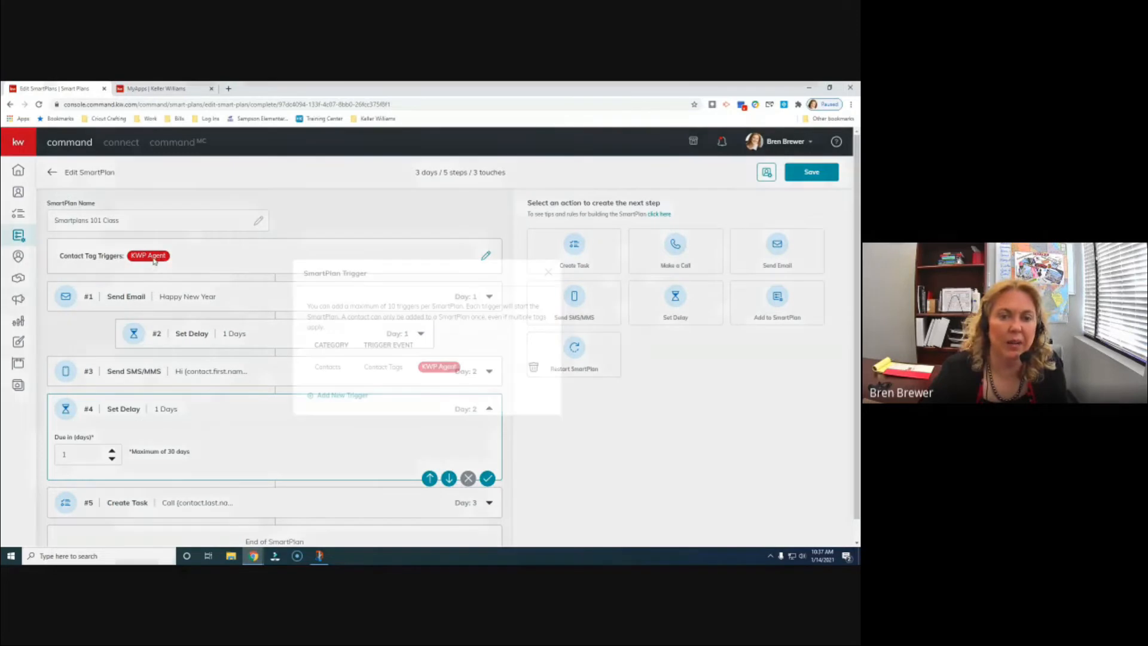
click(534, 369)
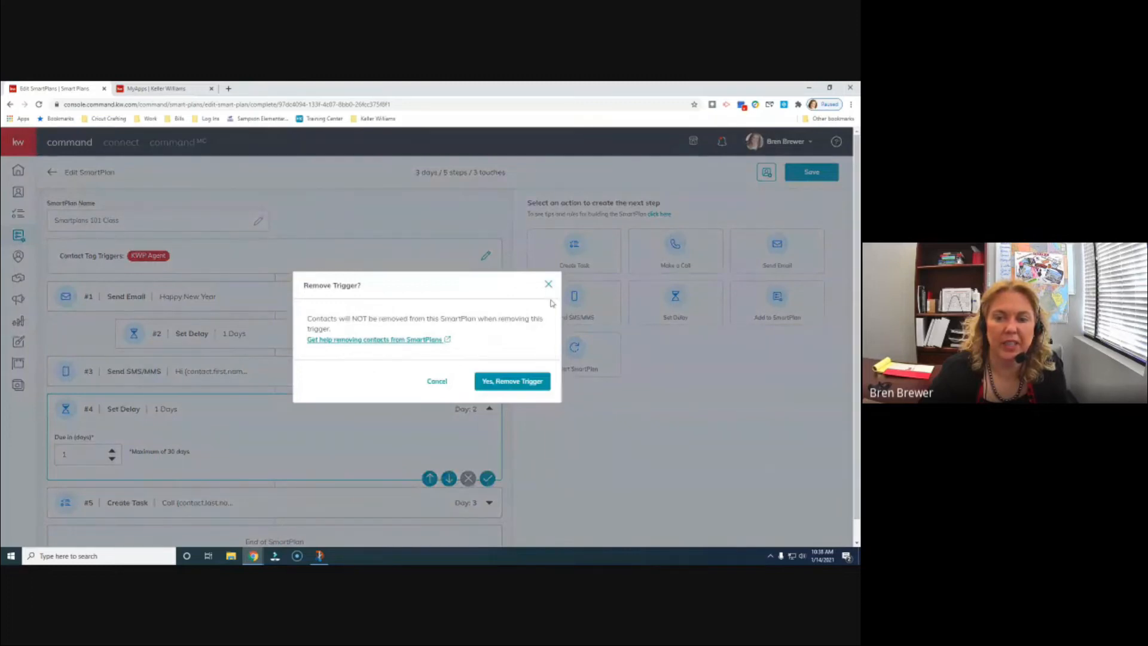
click(525, 381)
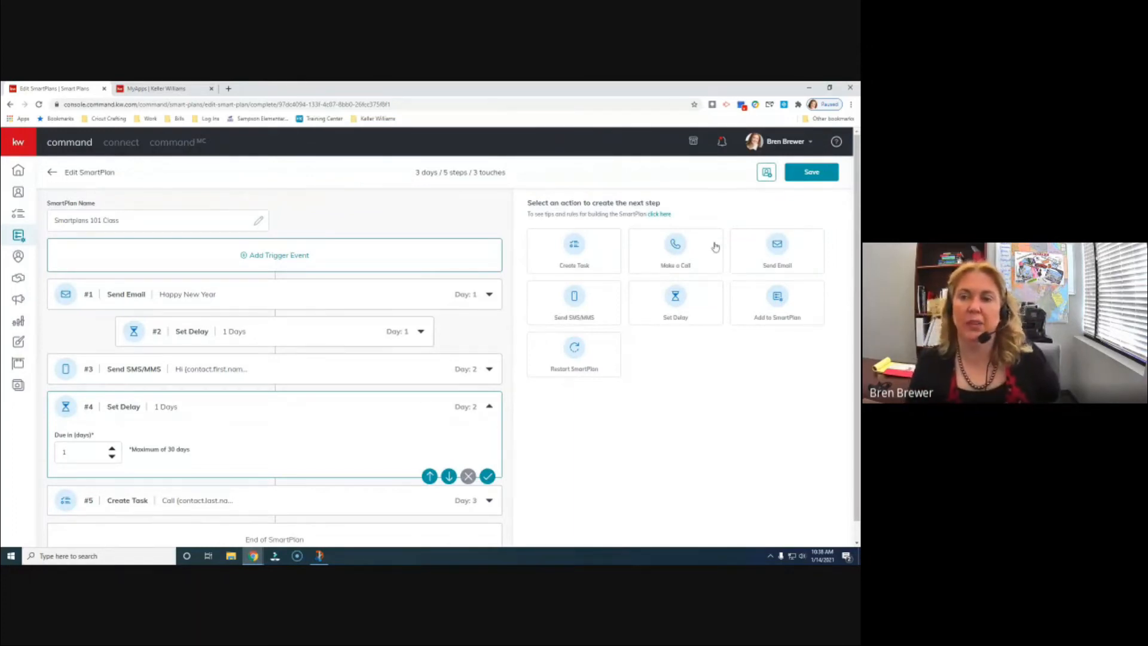
click(811, 172)
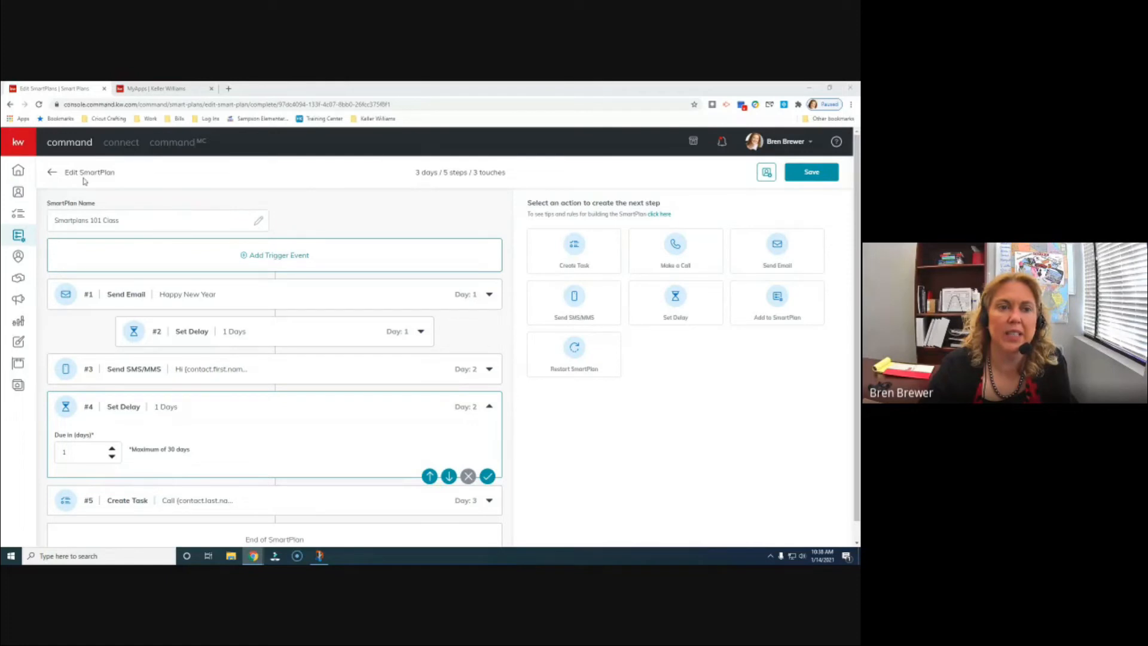
- Return to My SmartPlans and reload so Smartplans 101 Class (3 days, 3 touches) appears among 13 plans
click(52, 175)
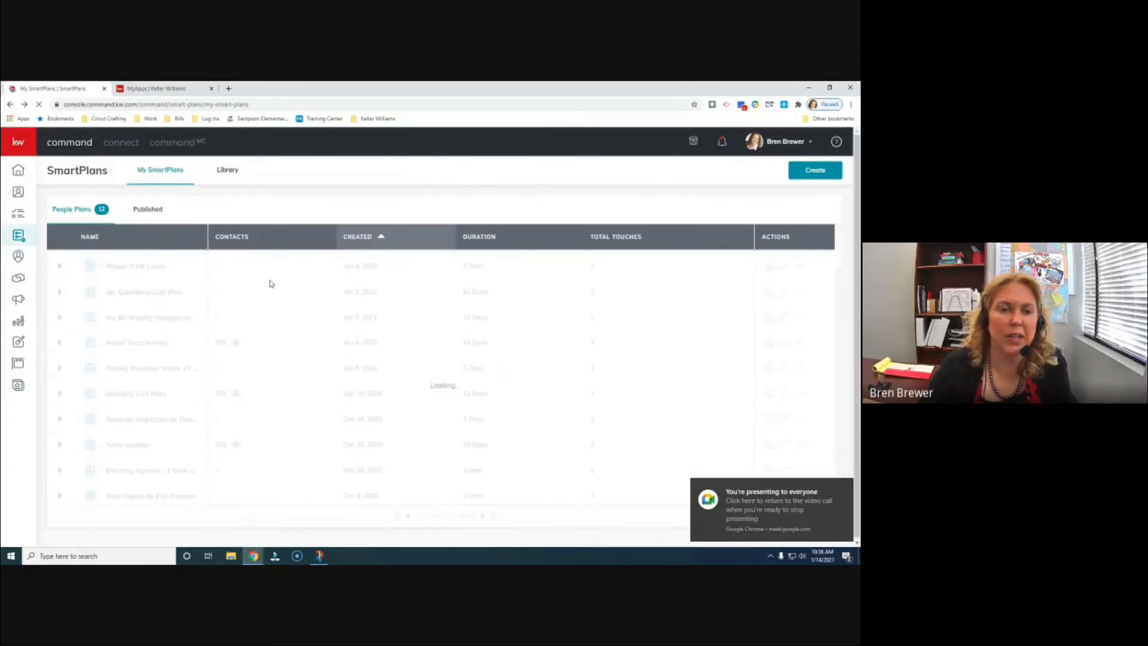
scroll(273, 280, down, 1)
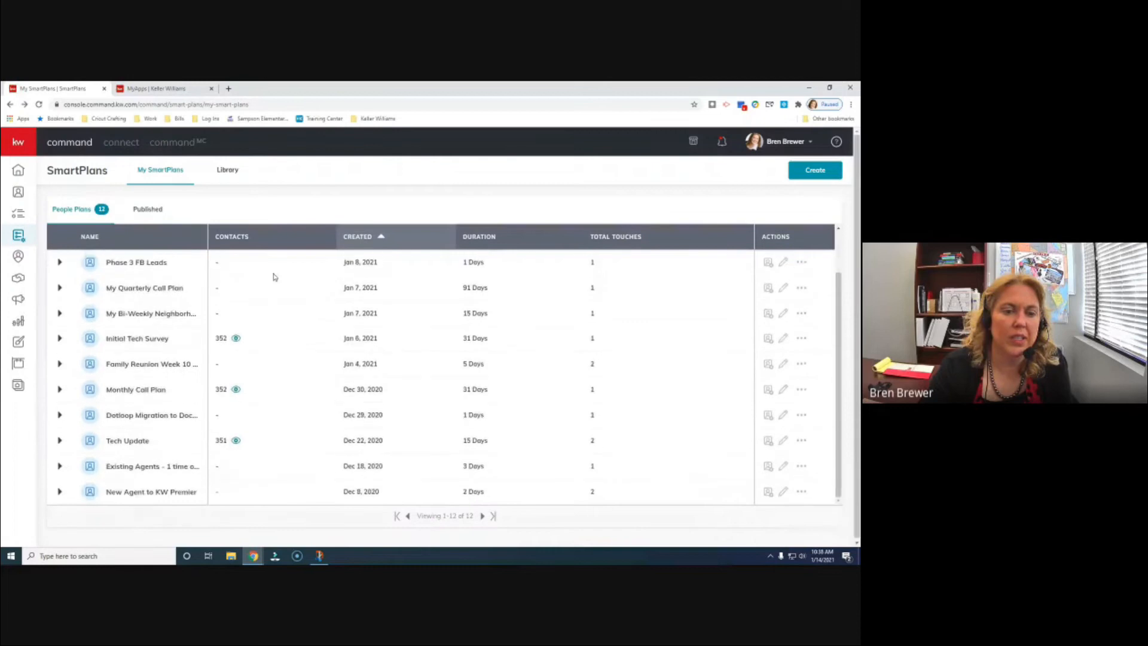
scroll(271, 359, up, 1)
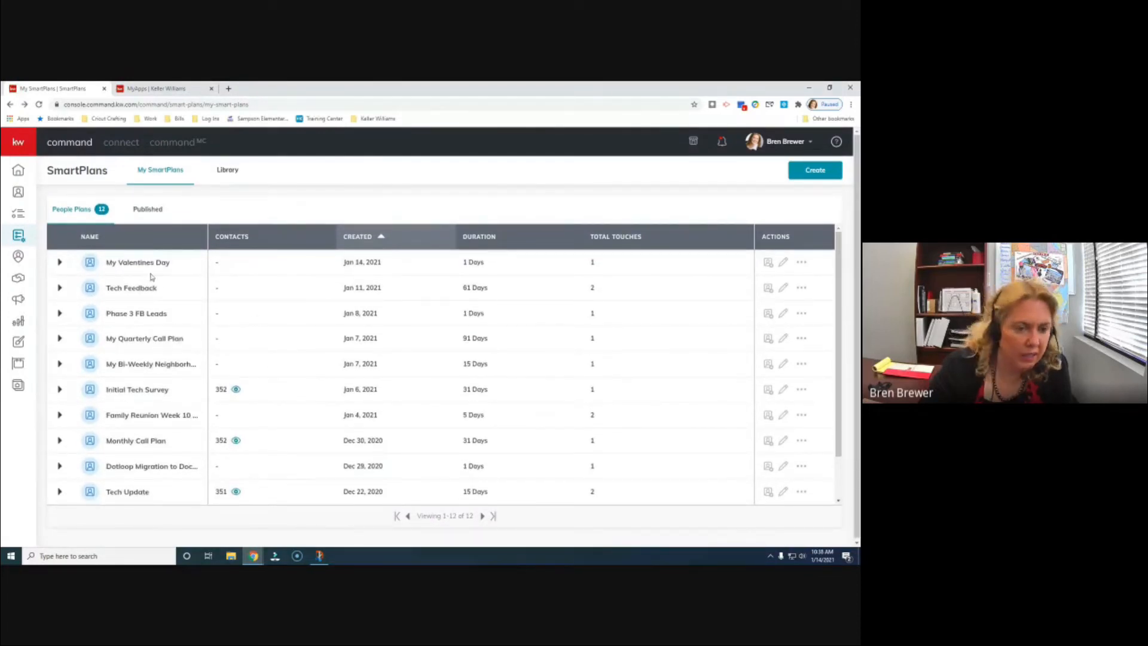
scroll(180, 287, down, 1)
scroll(195, 326, up, 1)
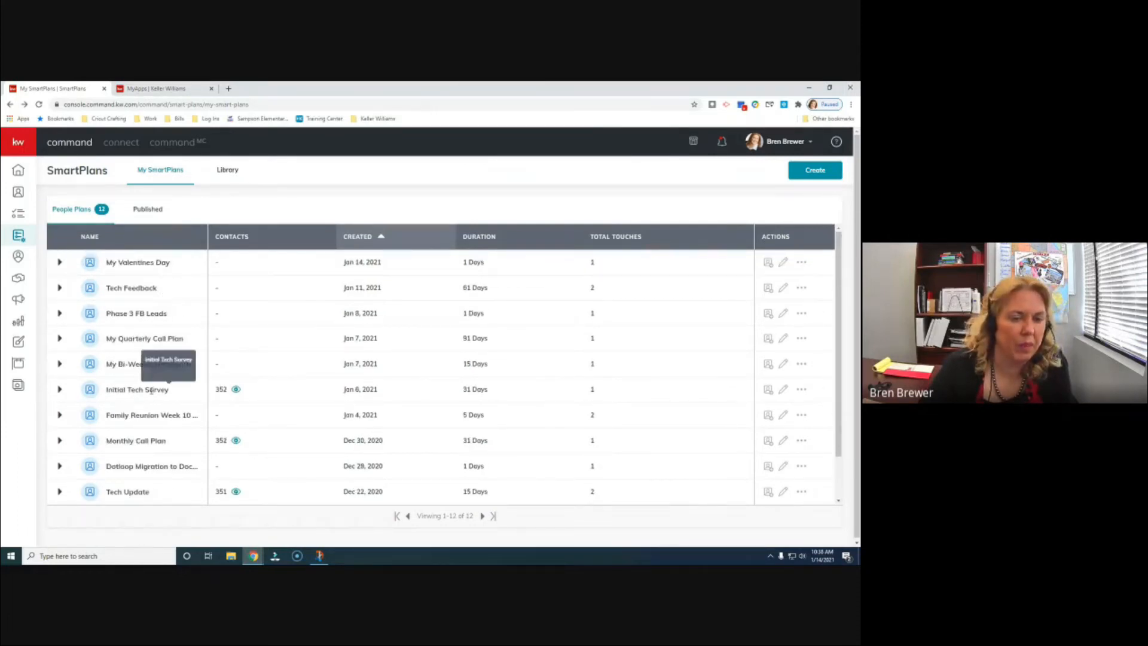
scroll(151, 392, down, 1)
scroll(152, 392, up, 1)
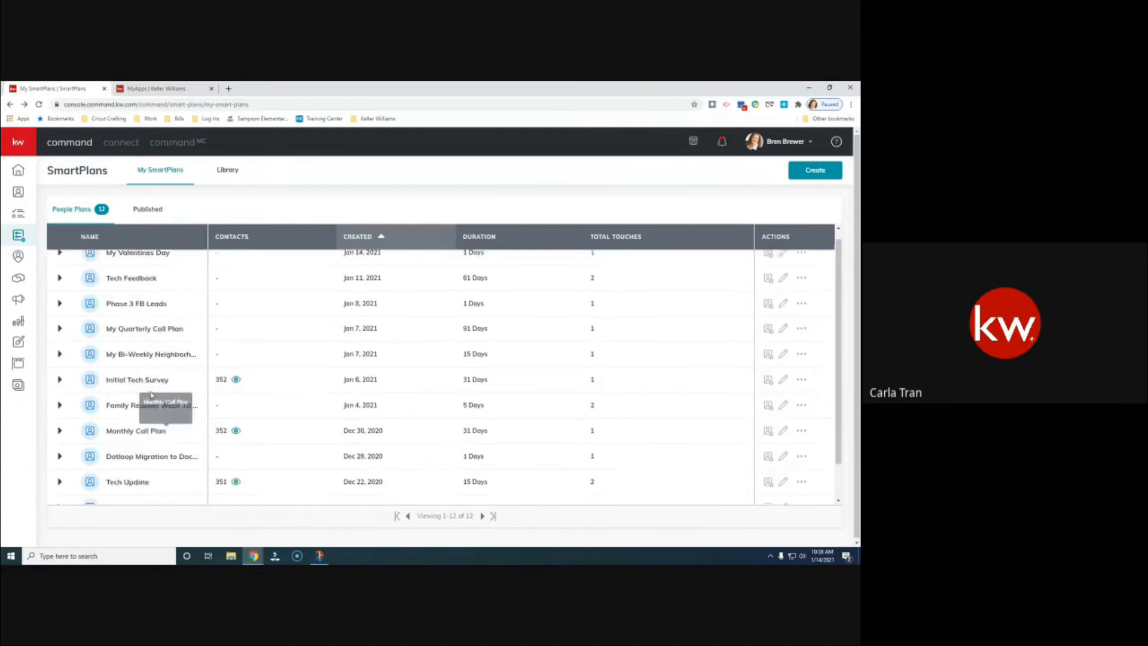
click(39, 104)
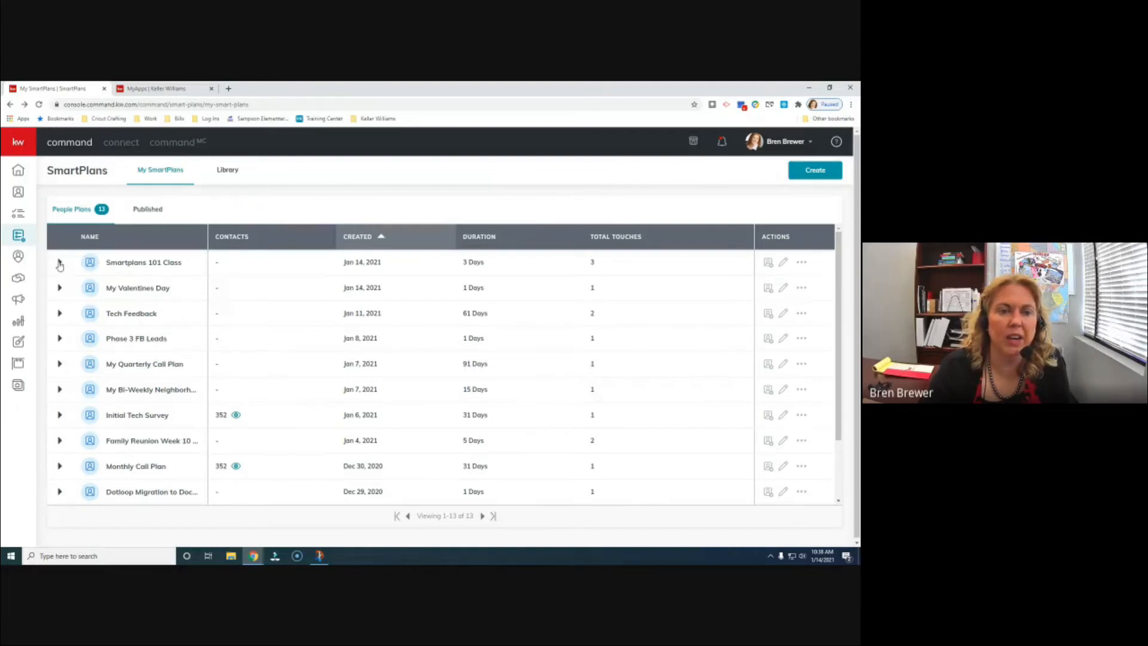
click(59, 263)
scroll(588, 357, down, 2)
scroll(587, 358, up, 2)
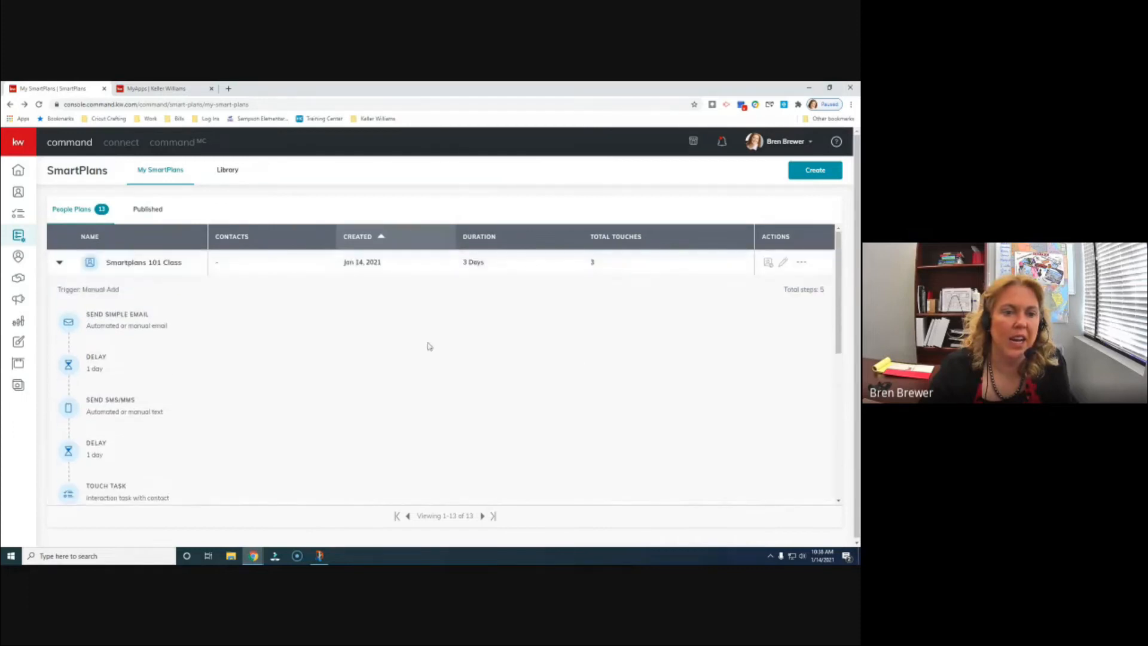
mouse_move(133, 314)
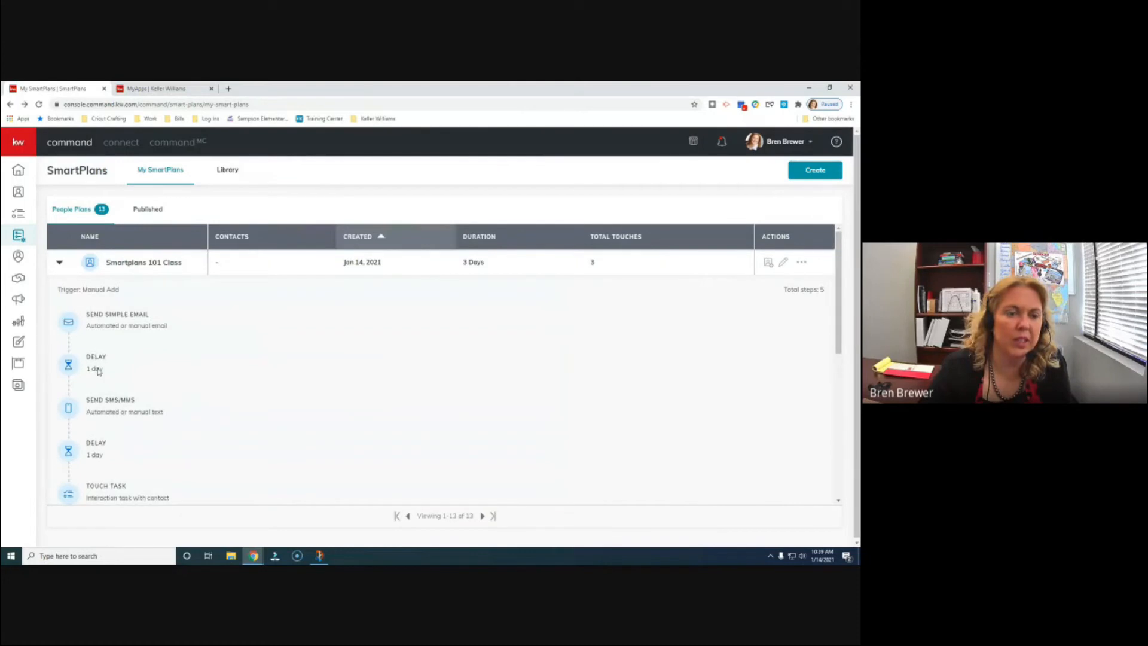
mouse_move(132, 399)
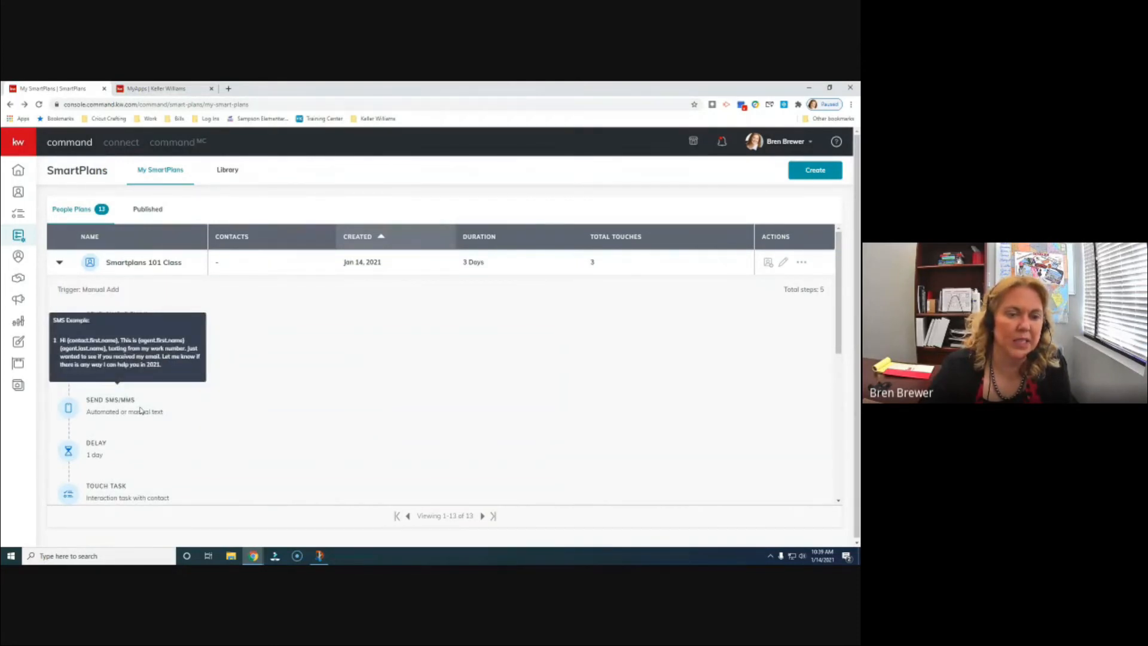
mouse_move(105, 474)
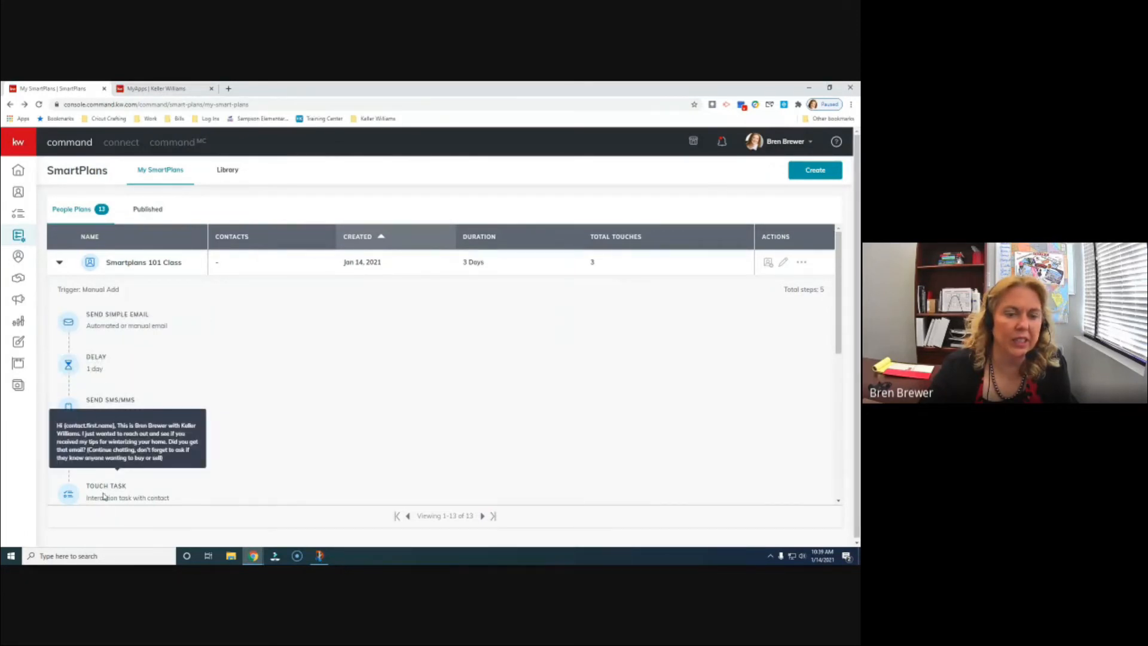
scroll(105, 497, down, 1)
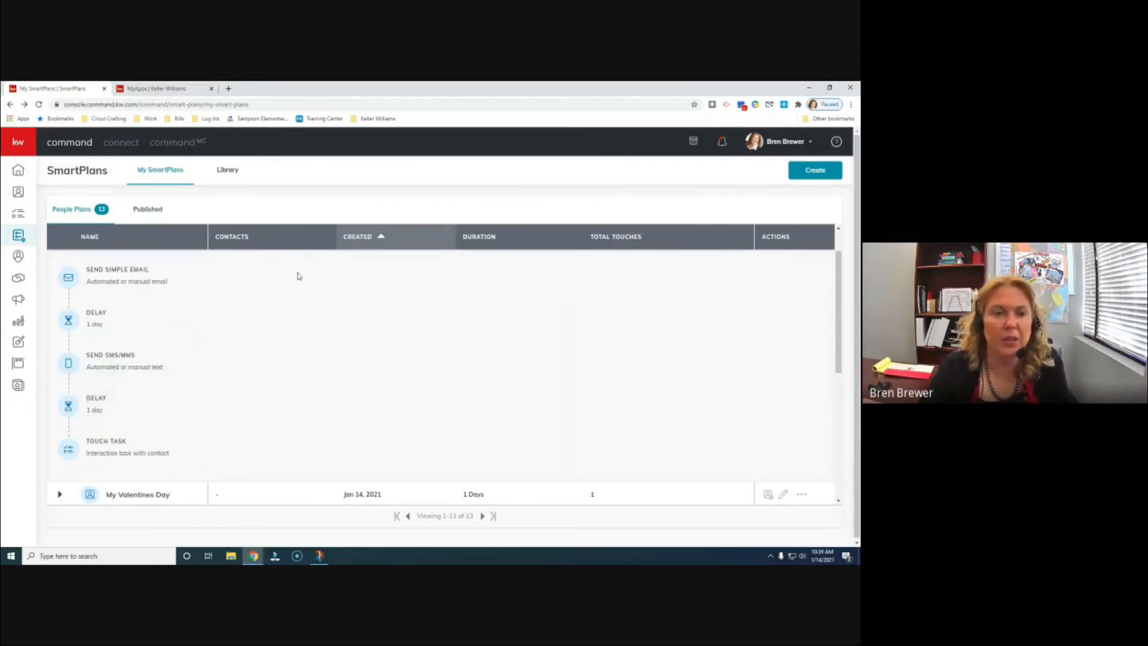
scroll(299, 276, up, 1)
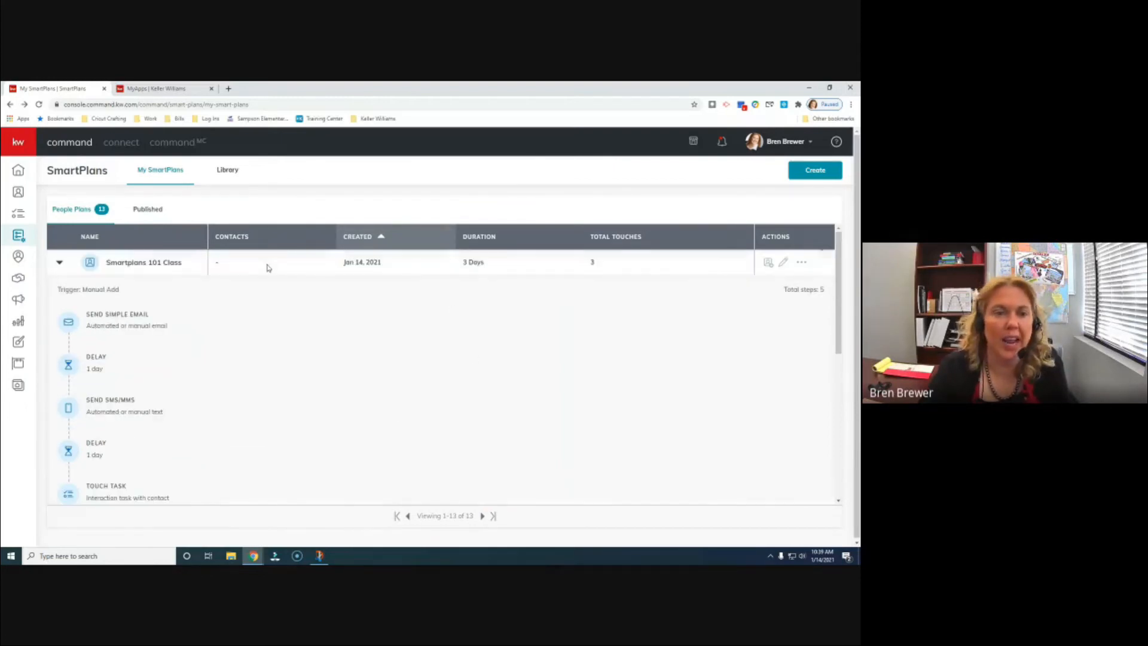
click(60, 263)
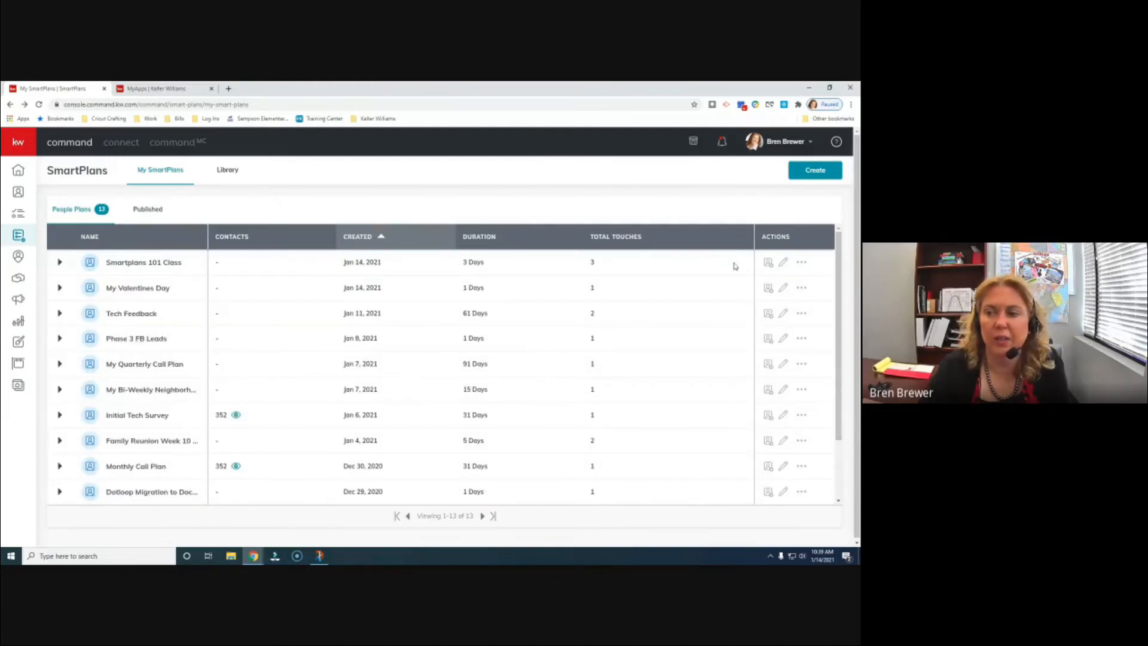
click(769, 263)
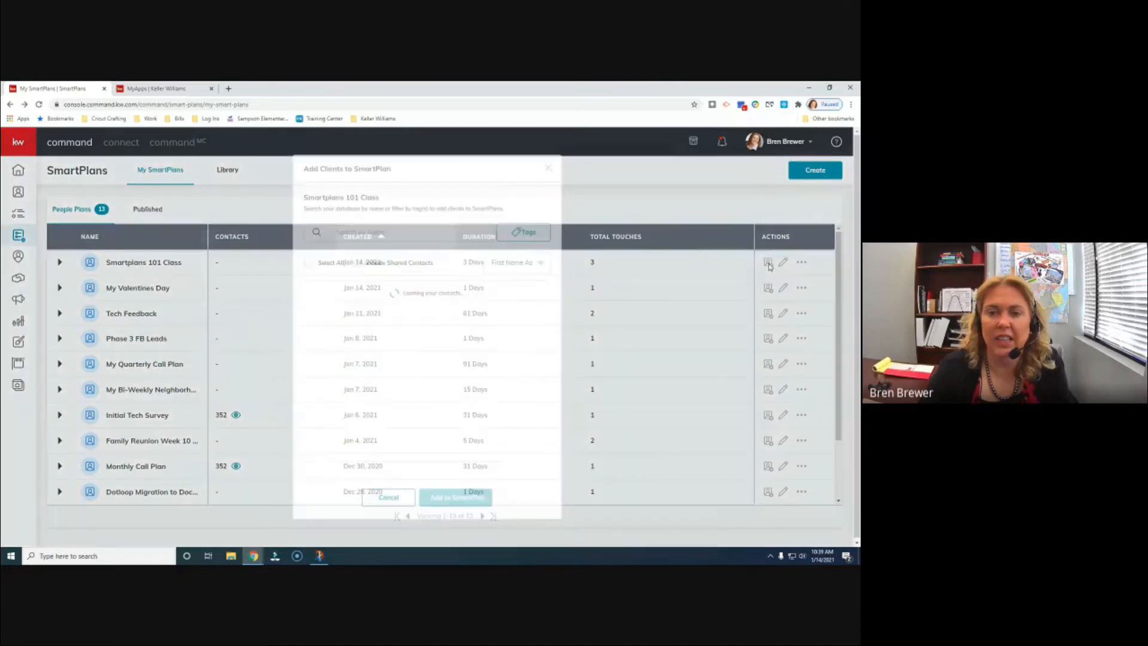
- Search contacts by name, tick the matching contact, and add them to the SmartPlan
scroll(411, 296, down, 5)
scroll(413, 297, up, 5)
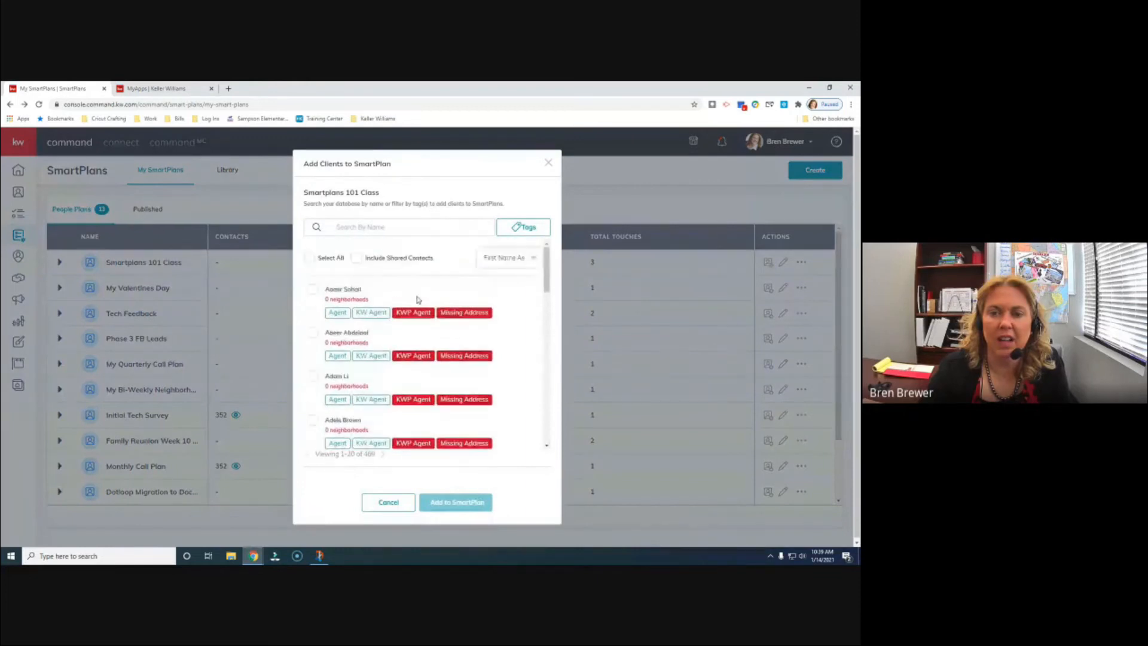
click(397, 231)
text(Josh)
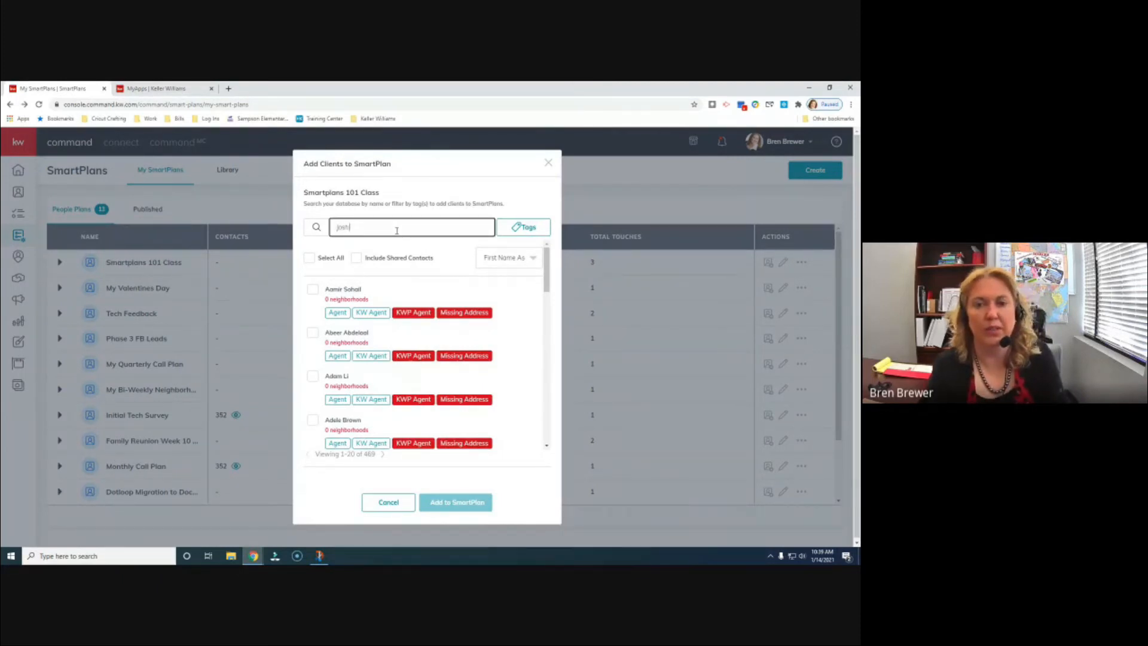
text(ua)
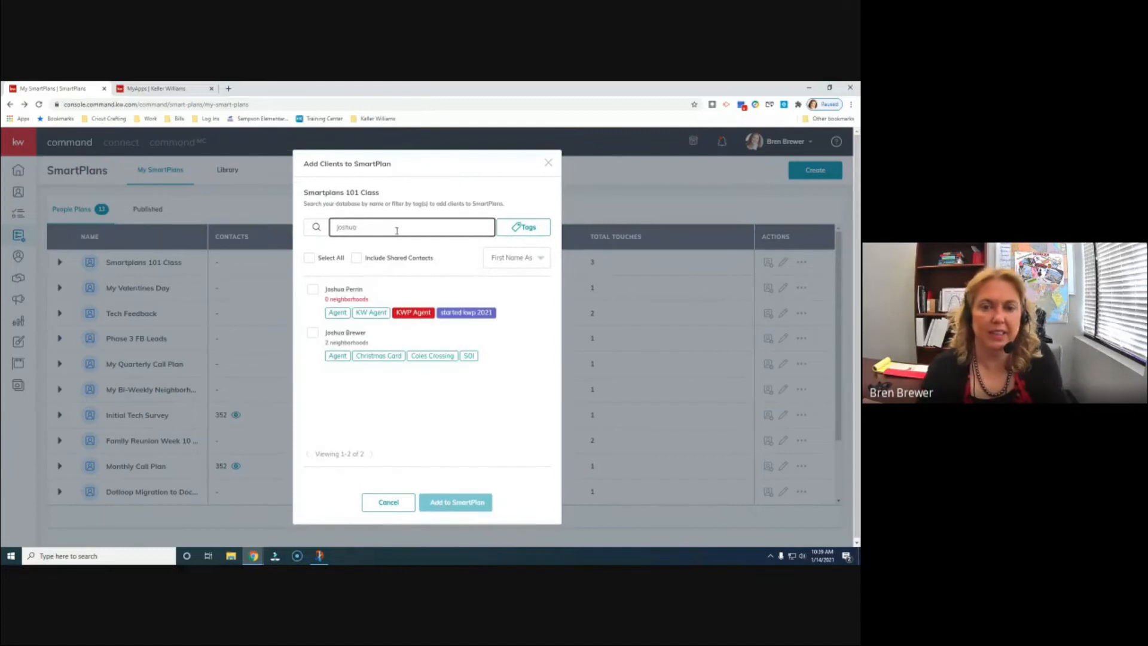
click(311, 334)
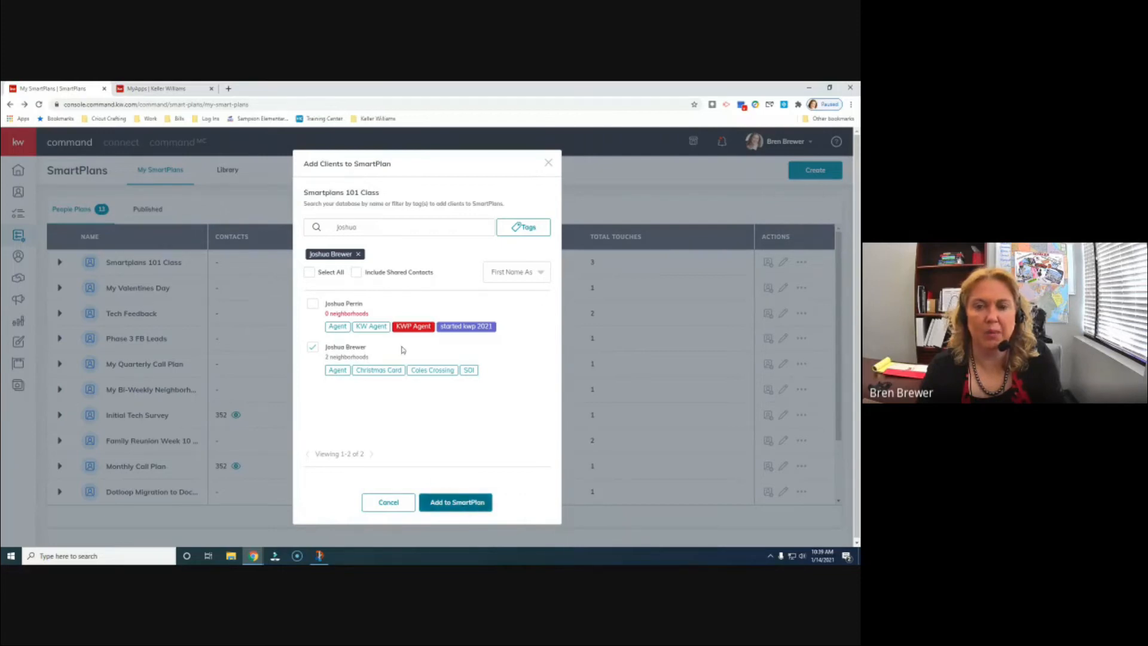
click(462, 508)
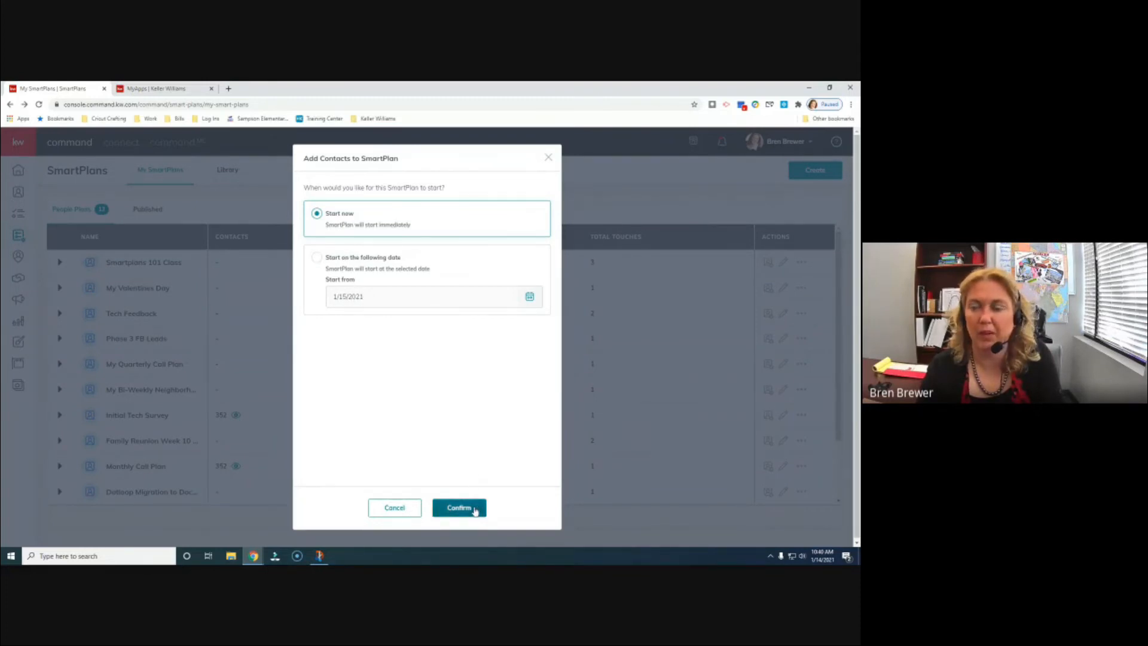
- Keep Start now, review the plan's five steps, and confirm subscribing the contact
click(476, 510)
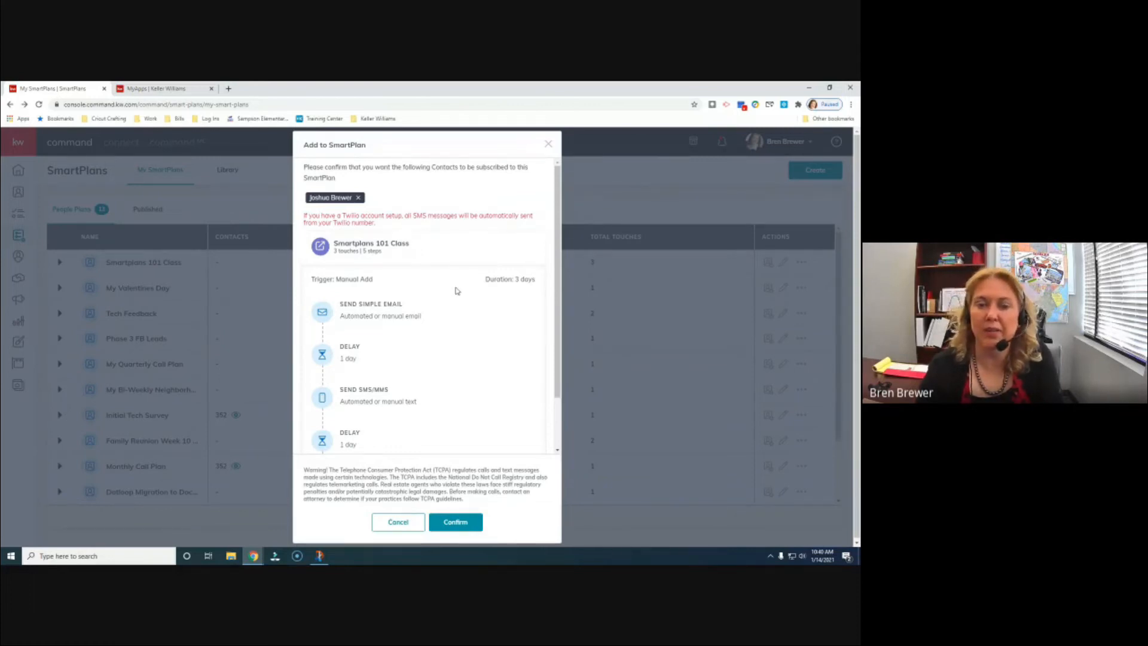
scroll(449, 287, down, 2)
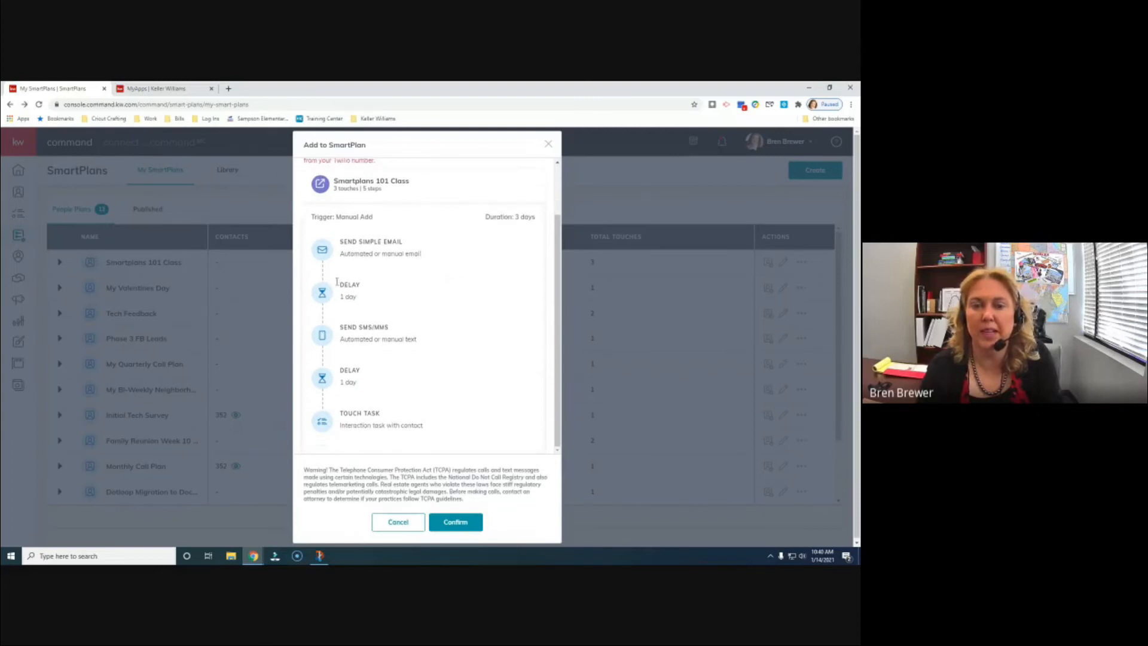
scroll(419, 291, up, 2)
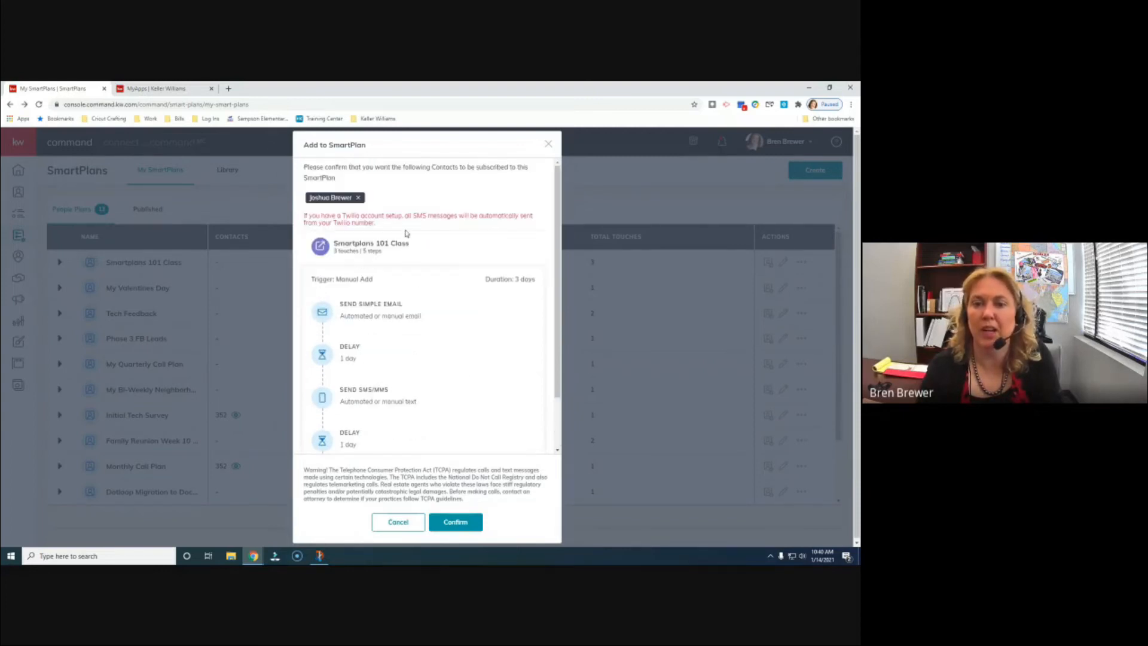
mouse_move(407, 401)
scroll(418, 407, down, 2)
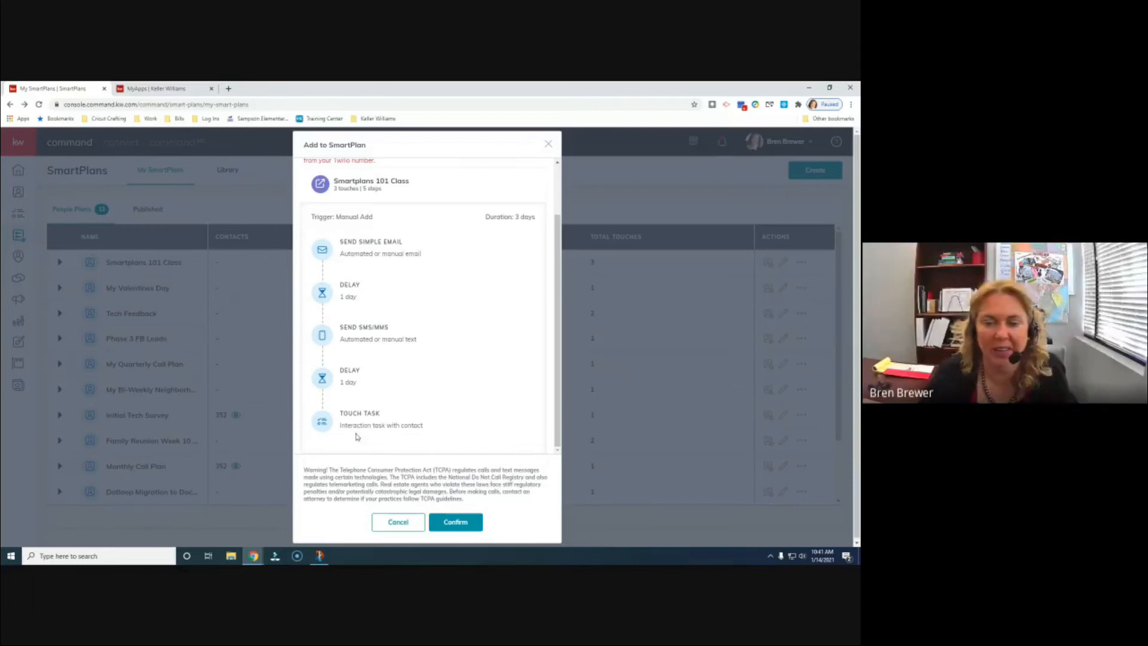
click(454, 525)
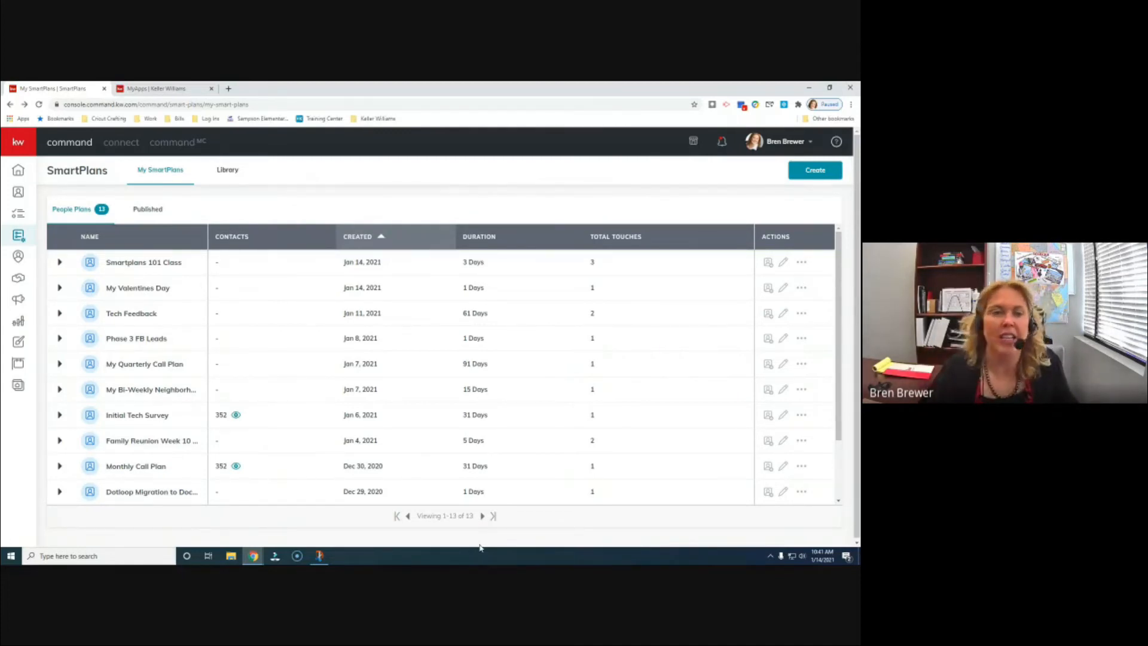
- Open Contact Tasks showing 26 call tasks due today, and widen the TASK column
click(18, 218)
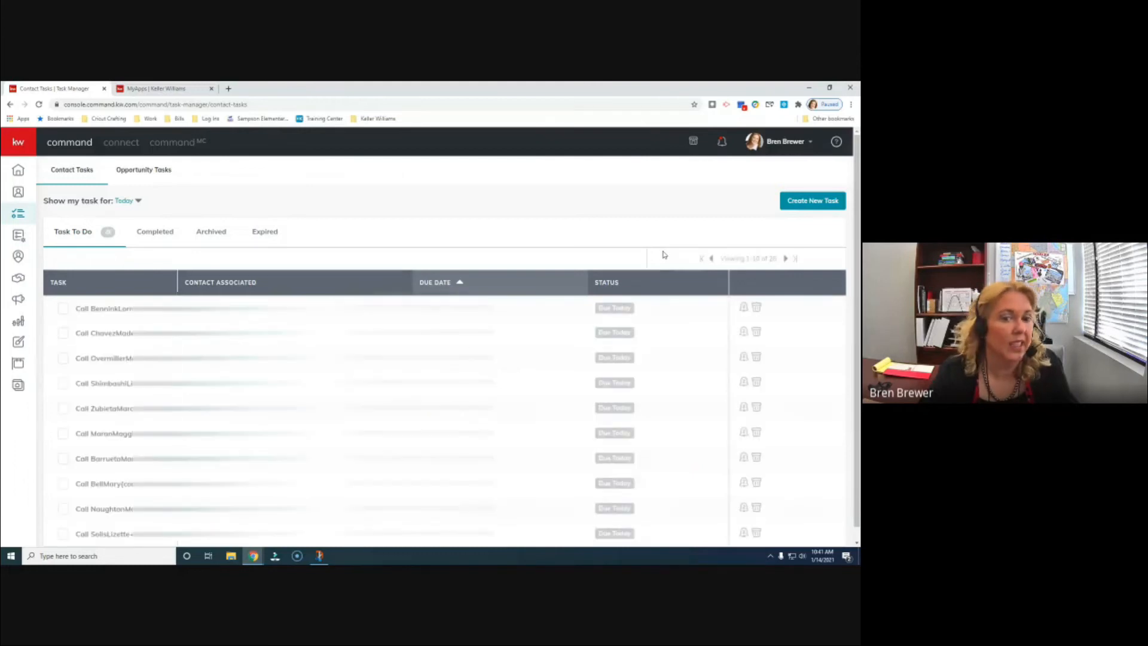
scroll(101, 358, down, 1)
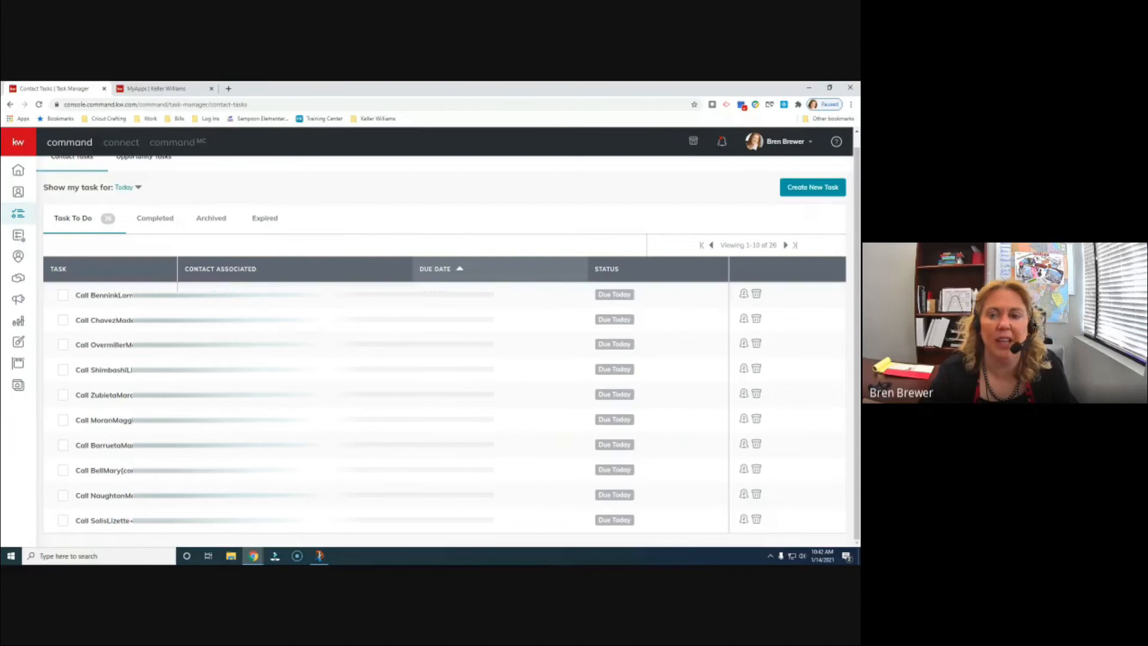
drag(177, 272, 265, 277)
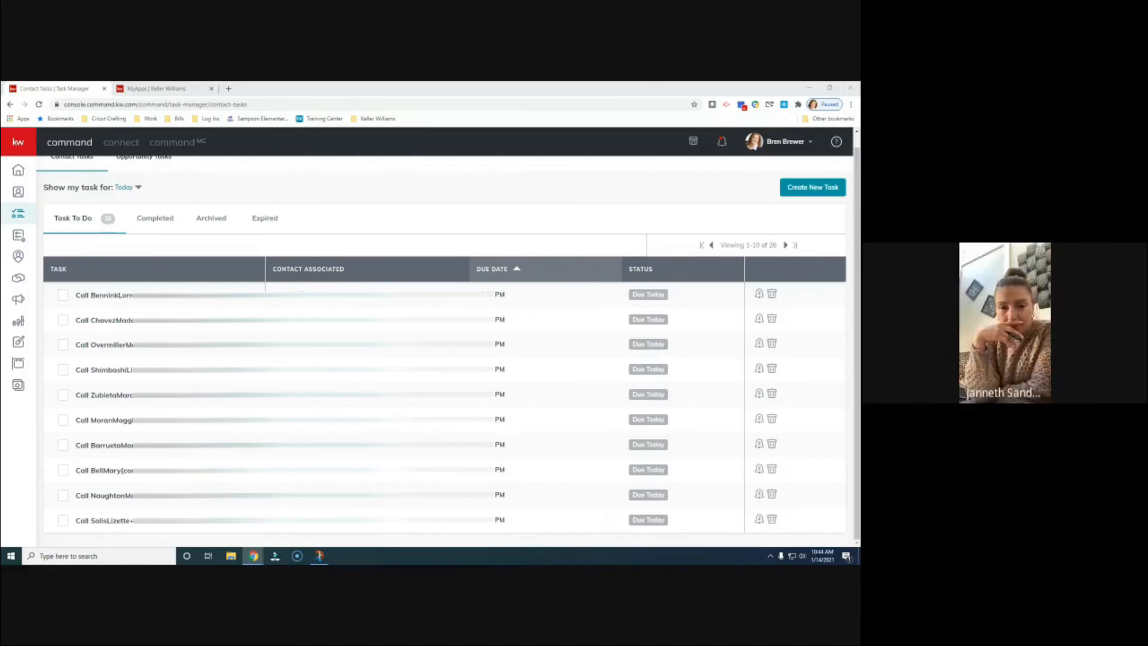
- Filter Contacts to SmartView: Keller Williams (352 contacts) and select all on the page
click(18, 192)
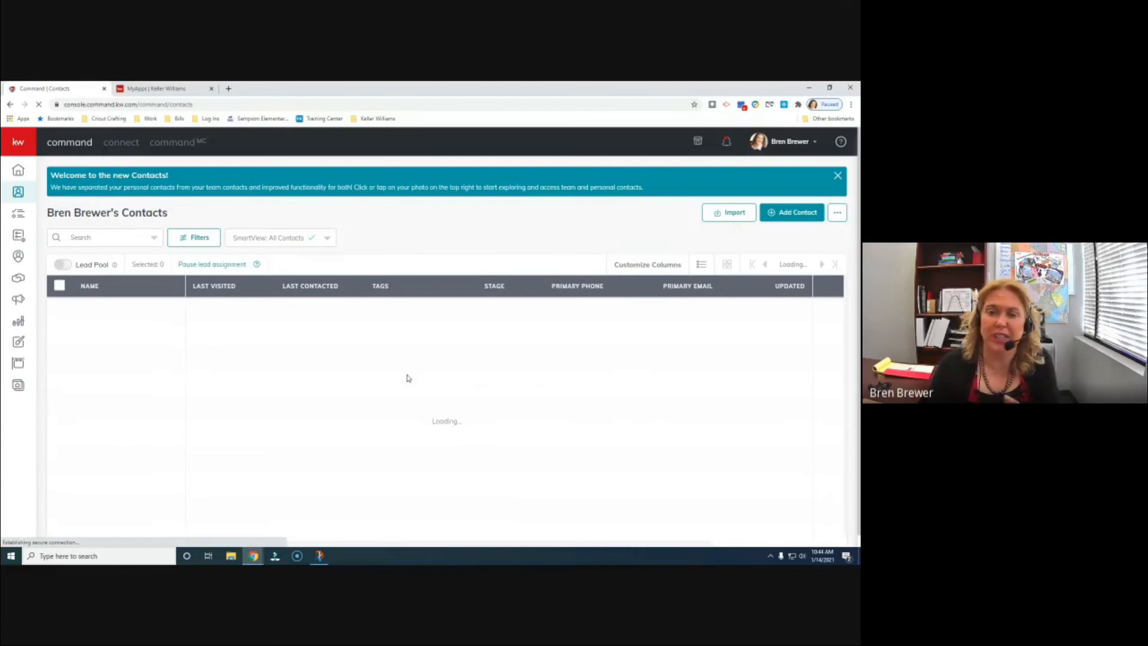
click(267, 242)
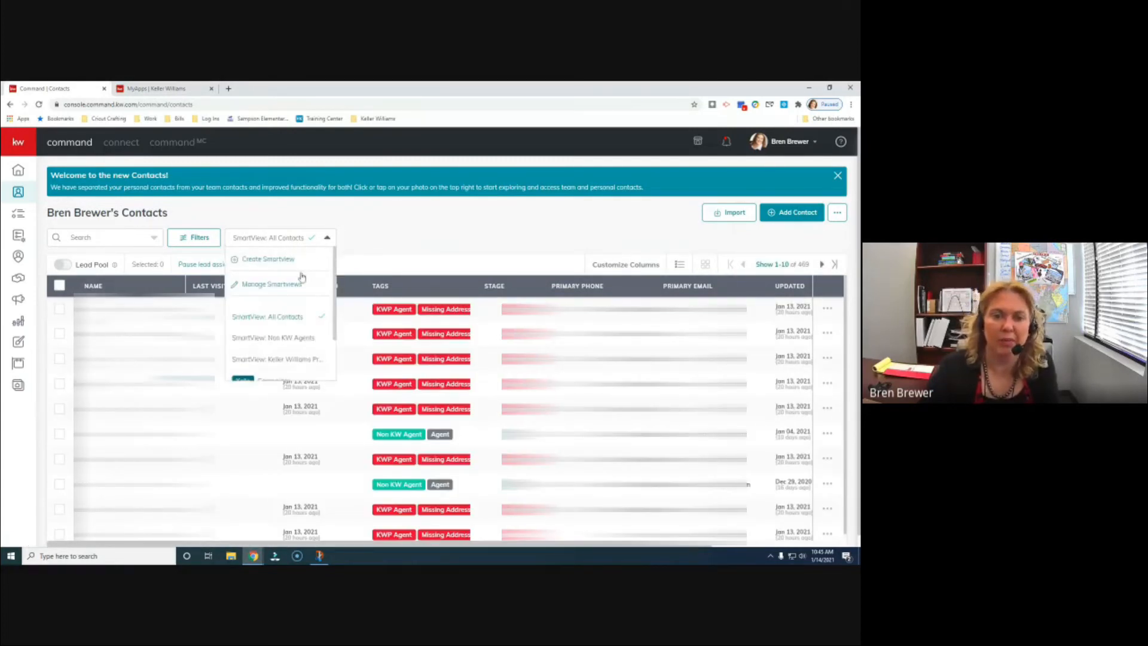
scroll(298, 337, down, 1)
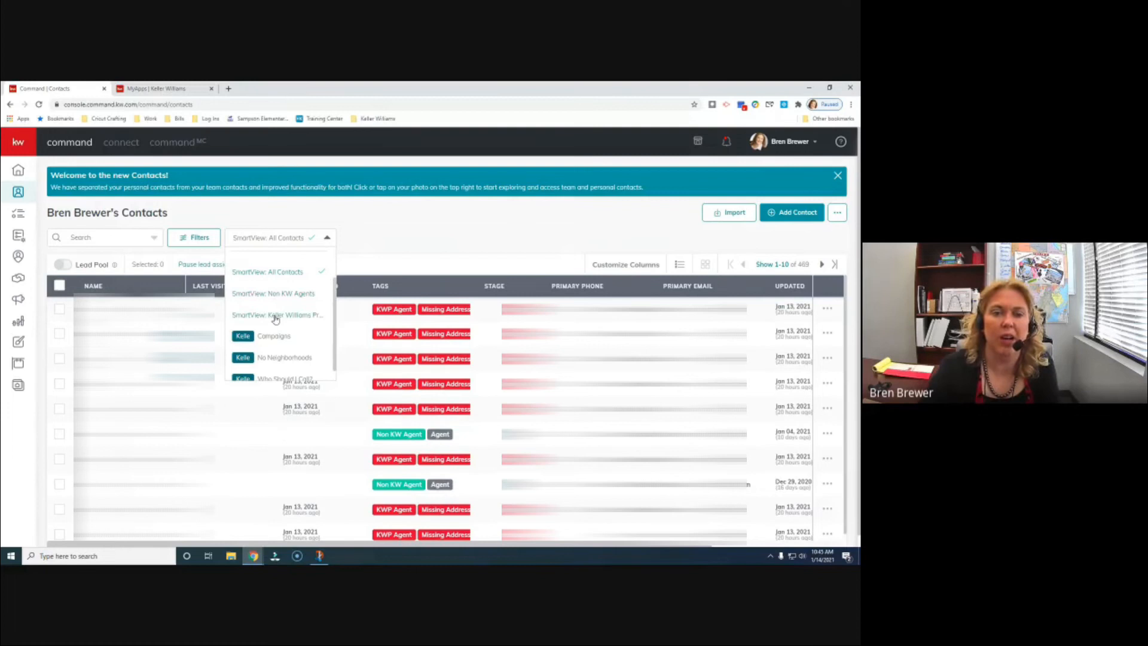
click(275, 317)
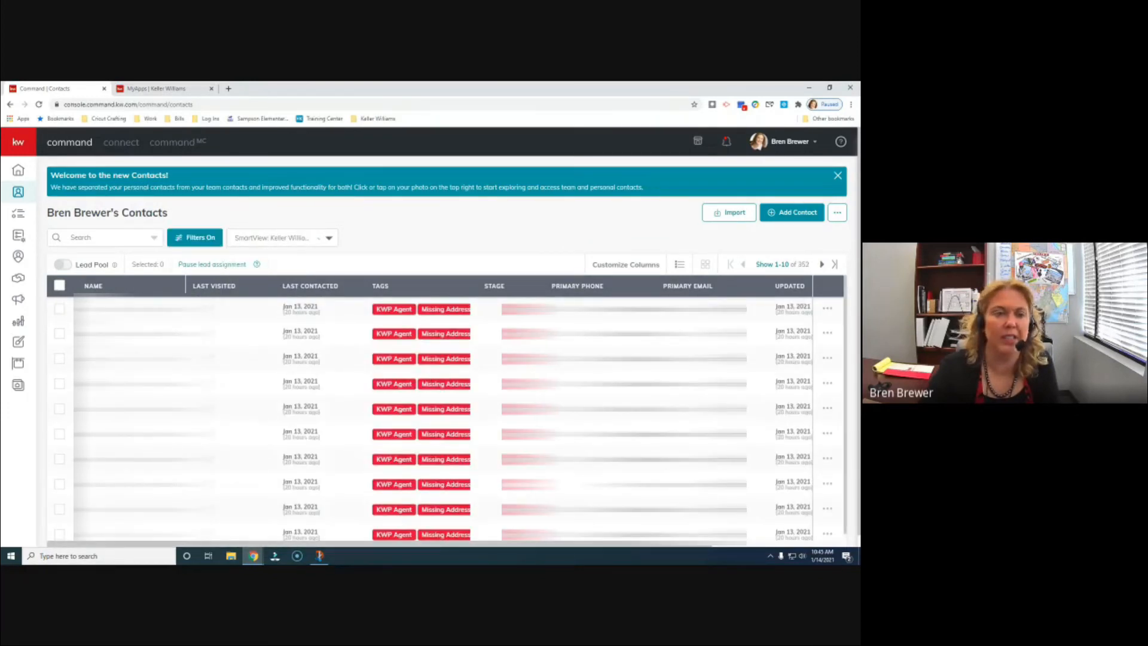
click(59, 286)
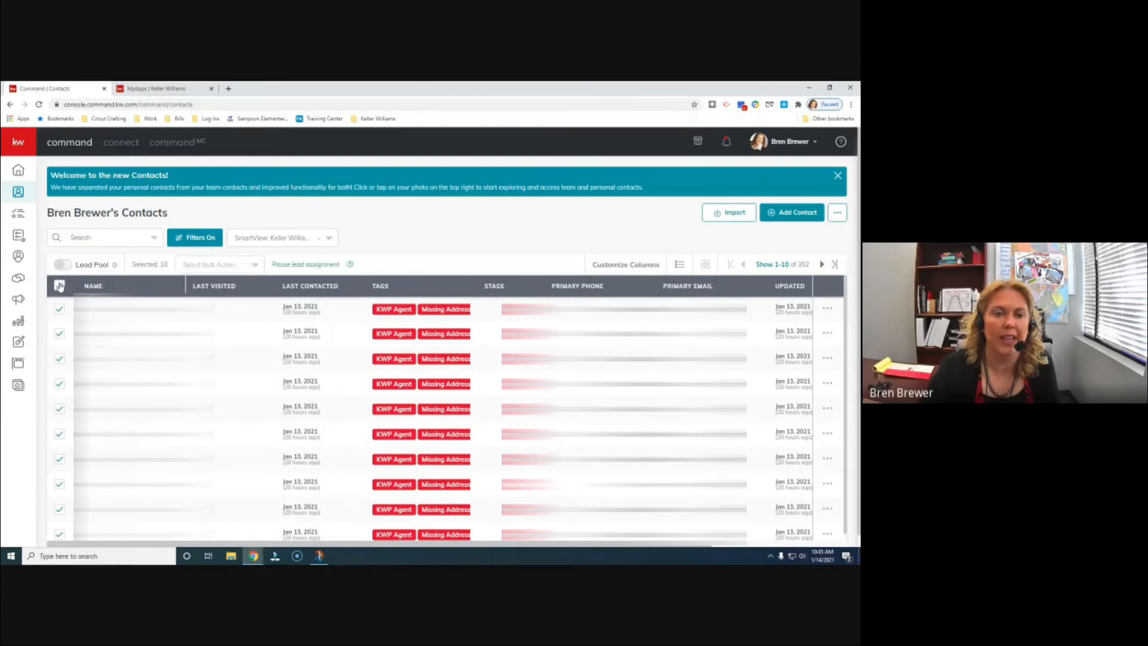
- Show 500 contacts per page and select all 352 filtered contacts
click(59, 286)
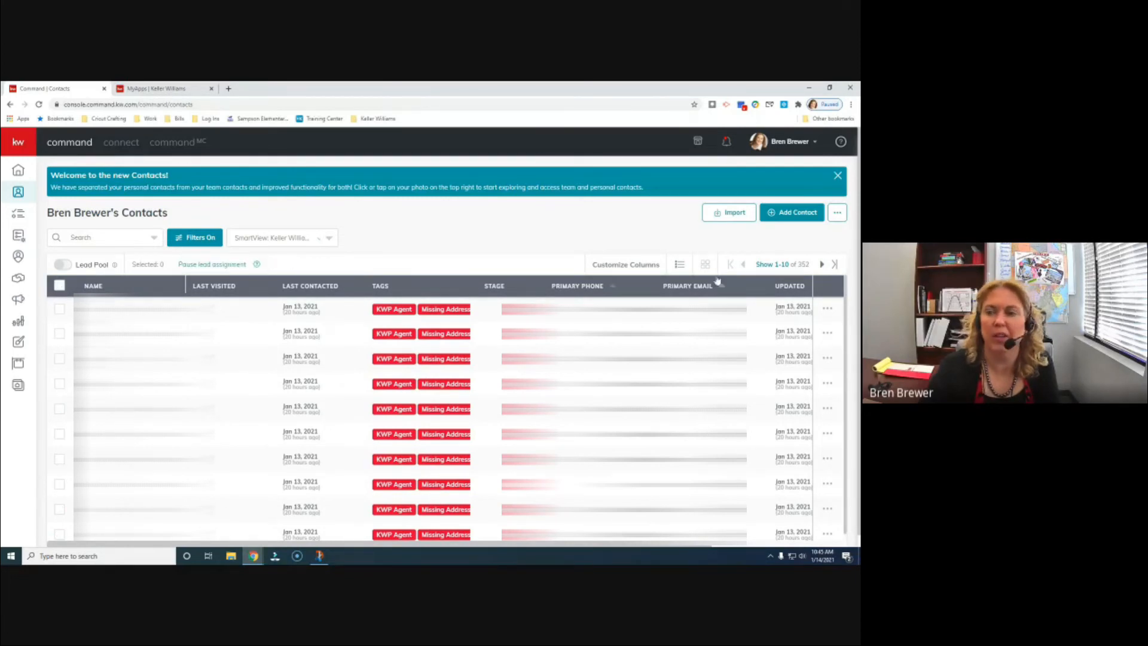
click(773, 267)
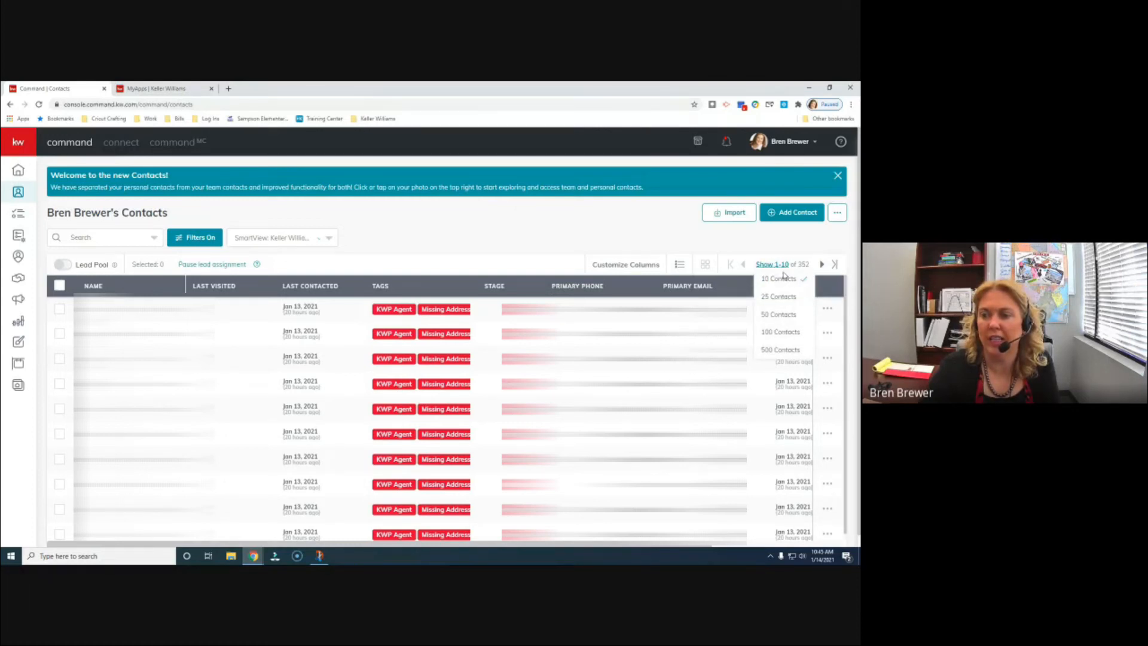
click(780, 350)
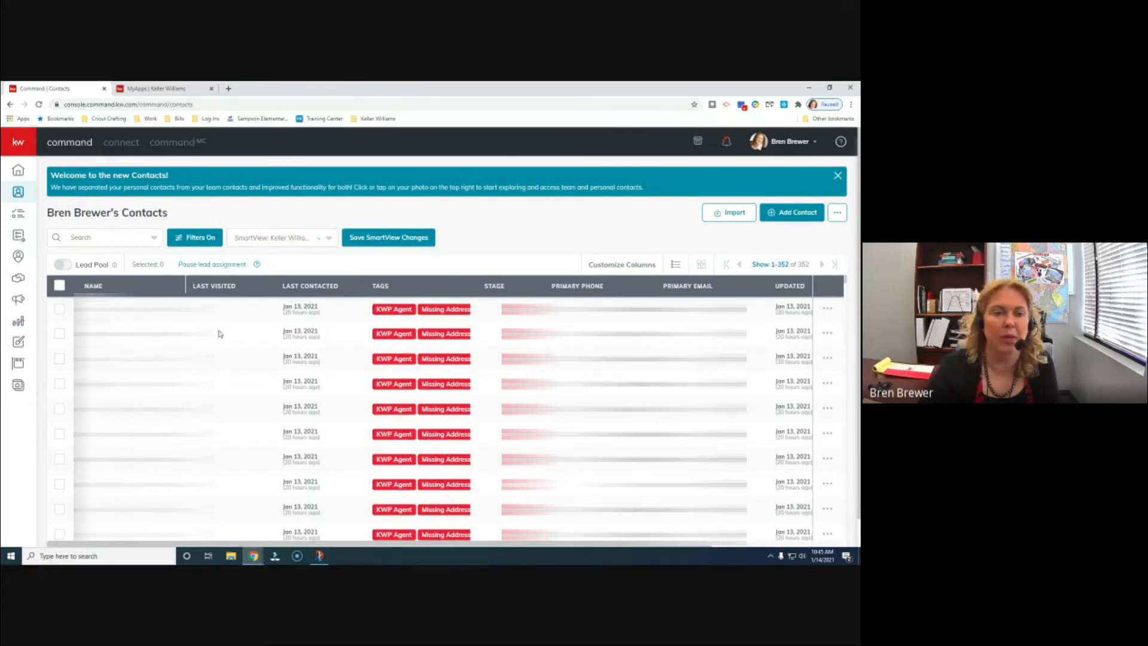
click(59, 287)
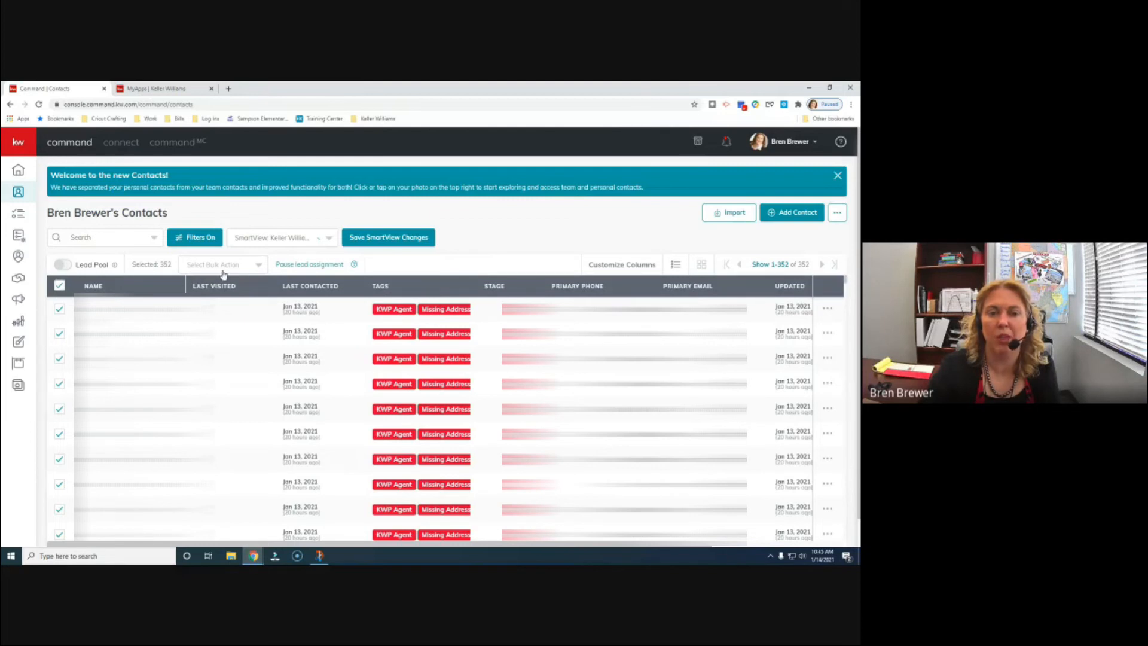
- Bulk-add the selected contacts to the Smartplans 101 Class SmartPlan
click(255, 265)
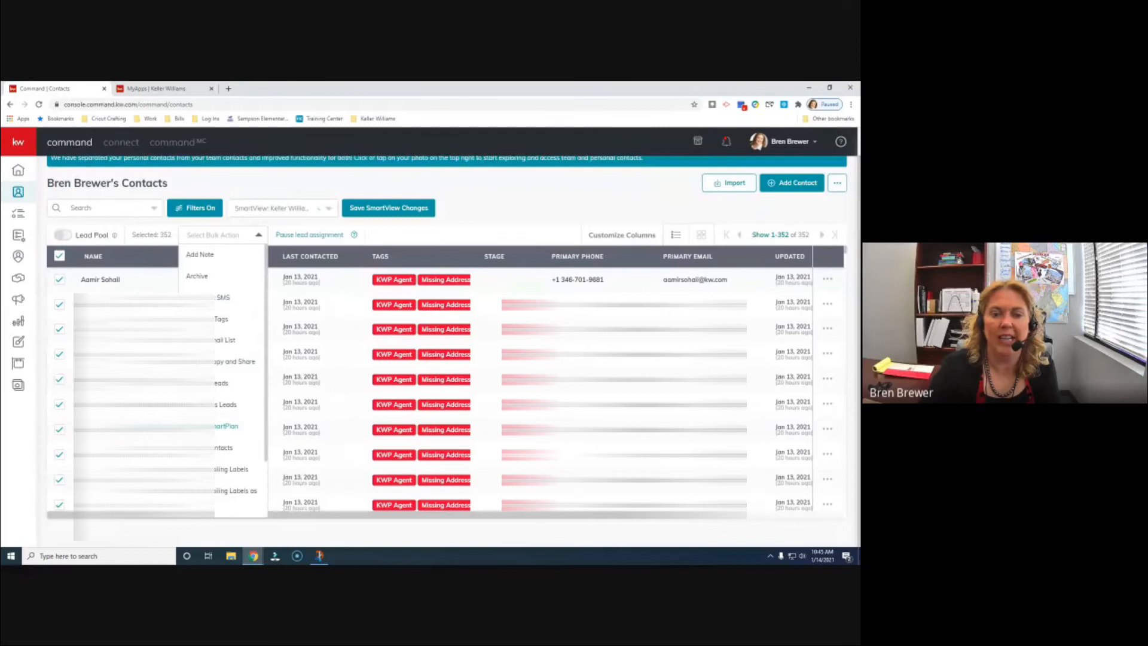
click(217, 326)
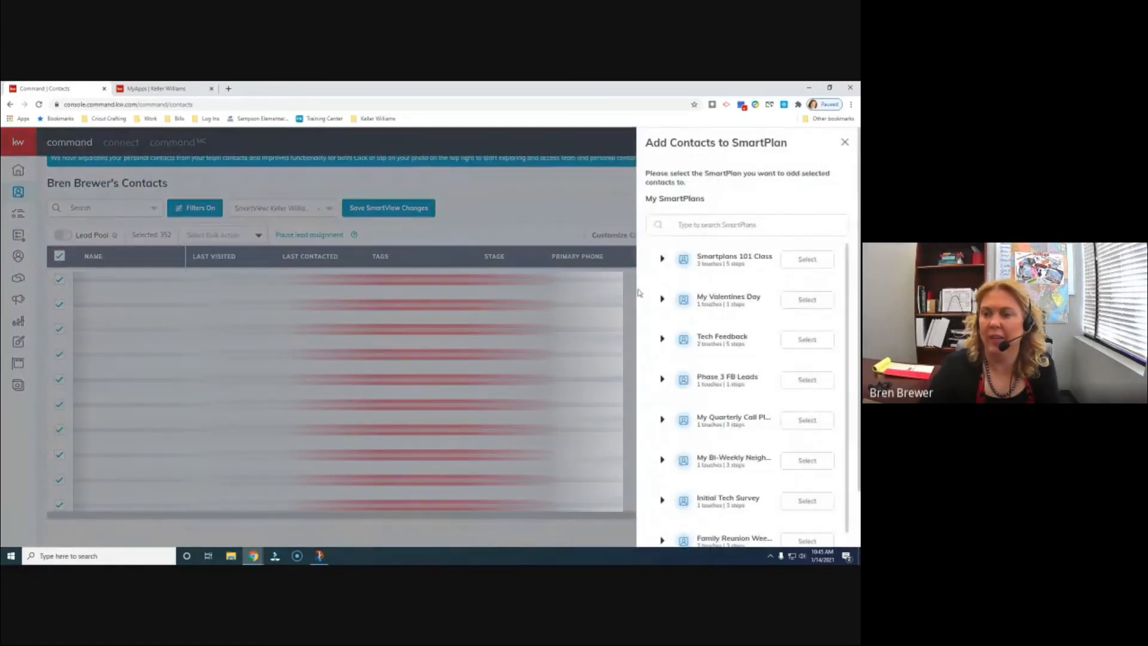
click(808, 261)
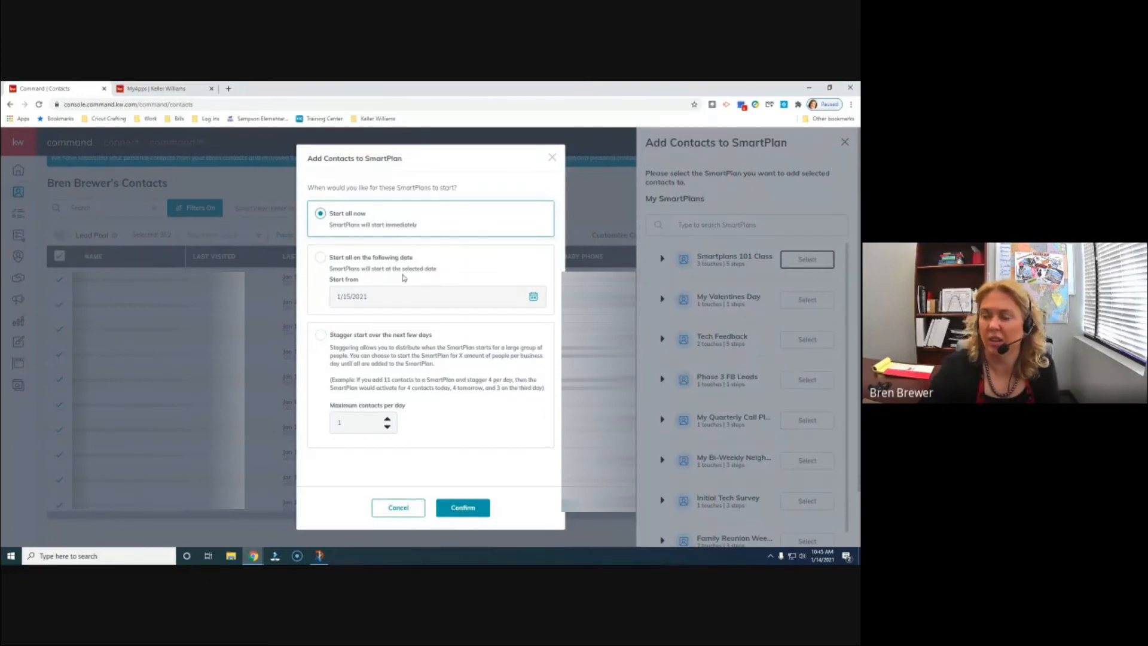
- Try Stagger start with a daily maximum back at 1, then choose Start all now
click(322, 338)
click(387, 420)
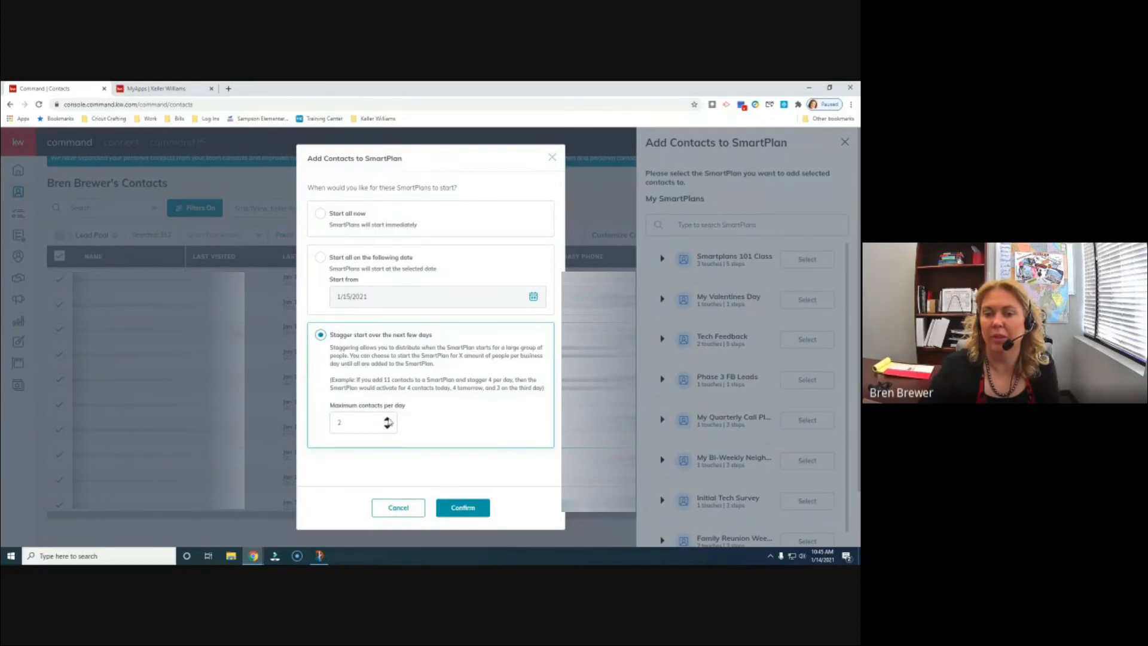
click(387, 420)
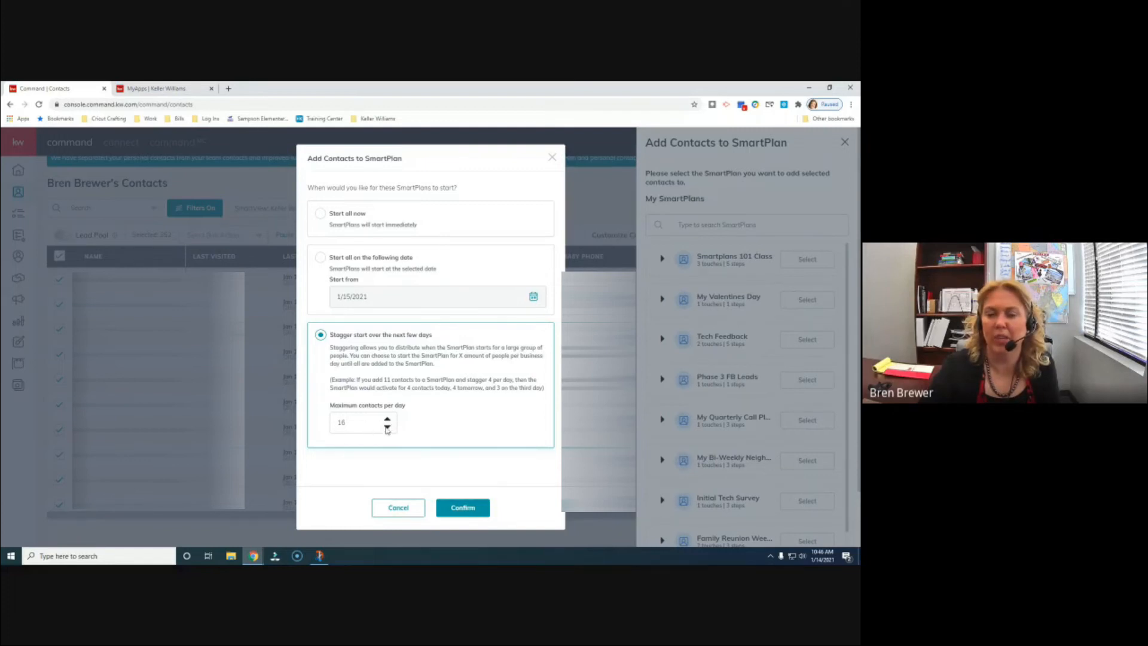
click(387, 427)
click(387, 427)
click(388, 427)
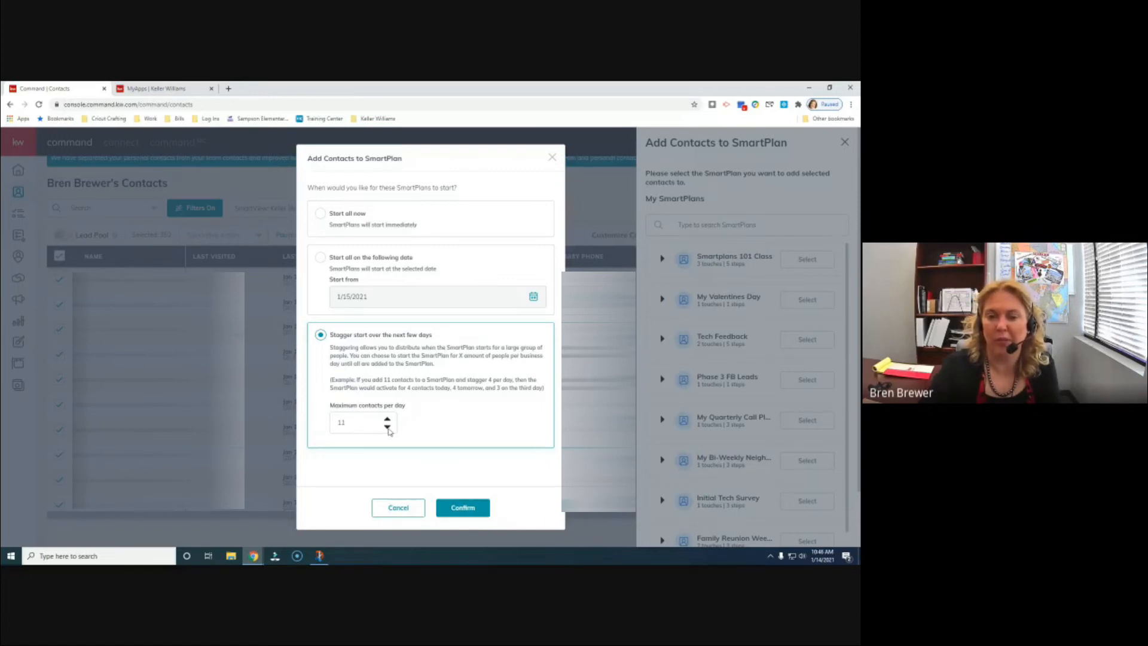
click(388, 427)
click(387, 427)
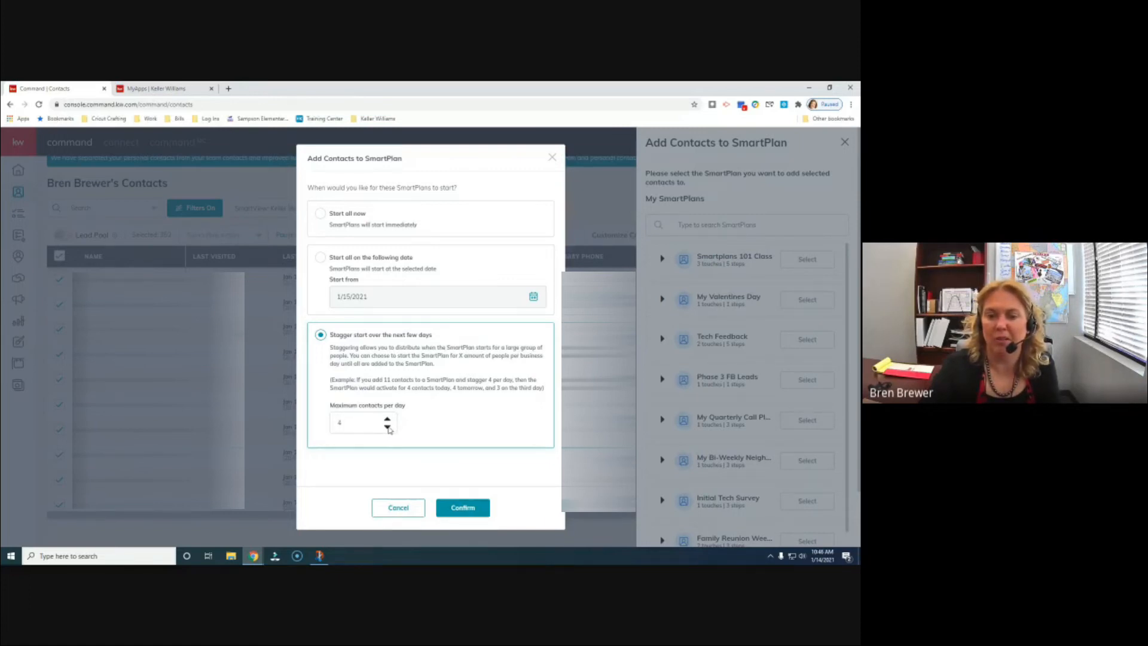
click(387, 427)
click(388, 421)
click(387, 427)
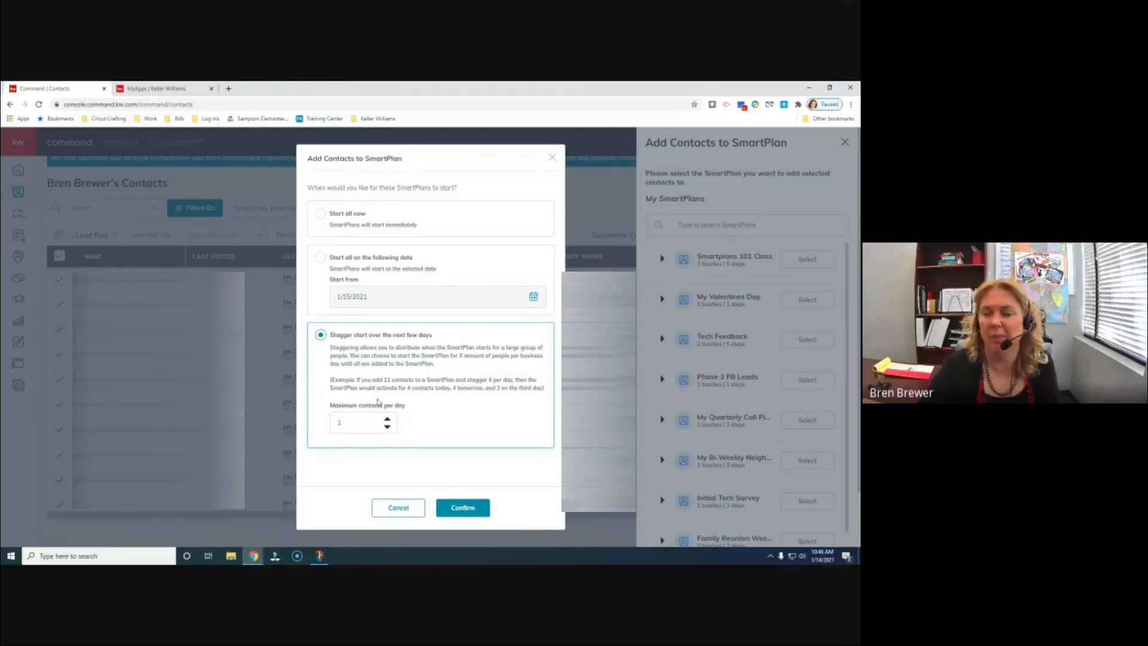
click(321, 217)
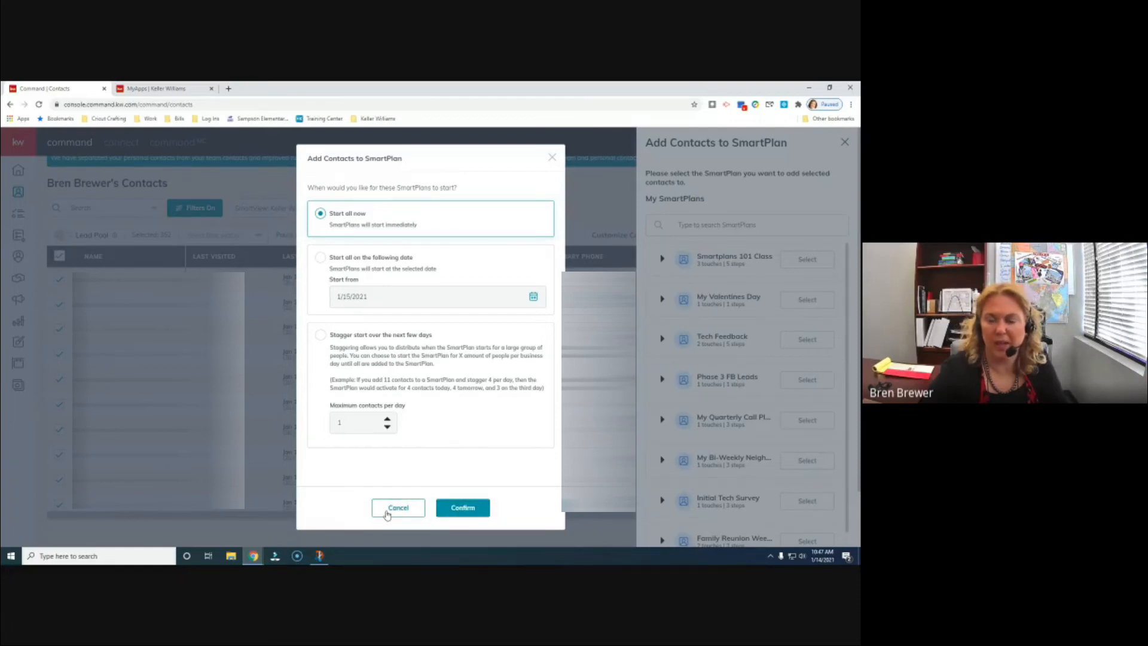
click(388, 513)
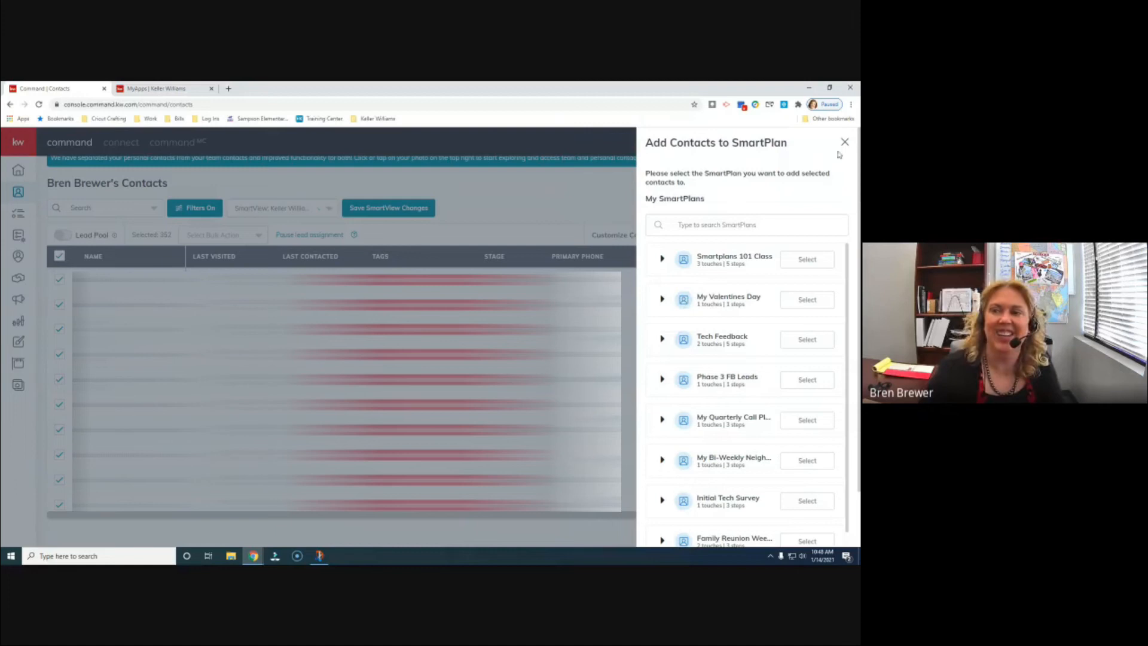
- Close the SmartPlan selection panel and return to the Welcome Home dashboard
click(845, 142)
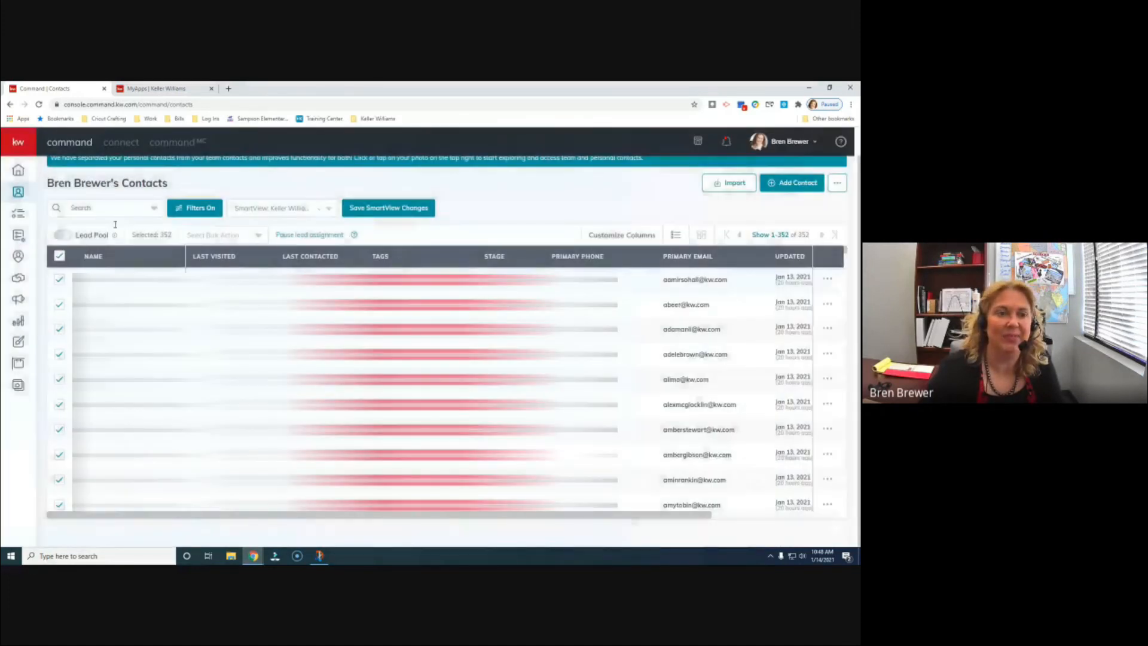
click(18, 169)
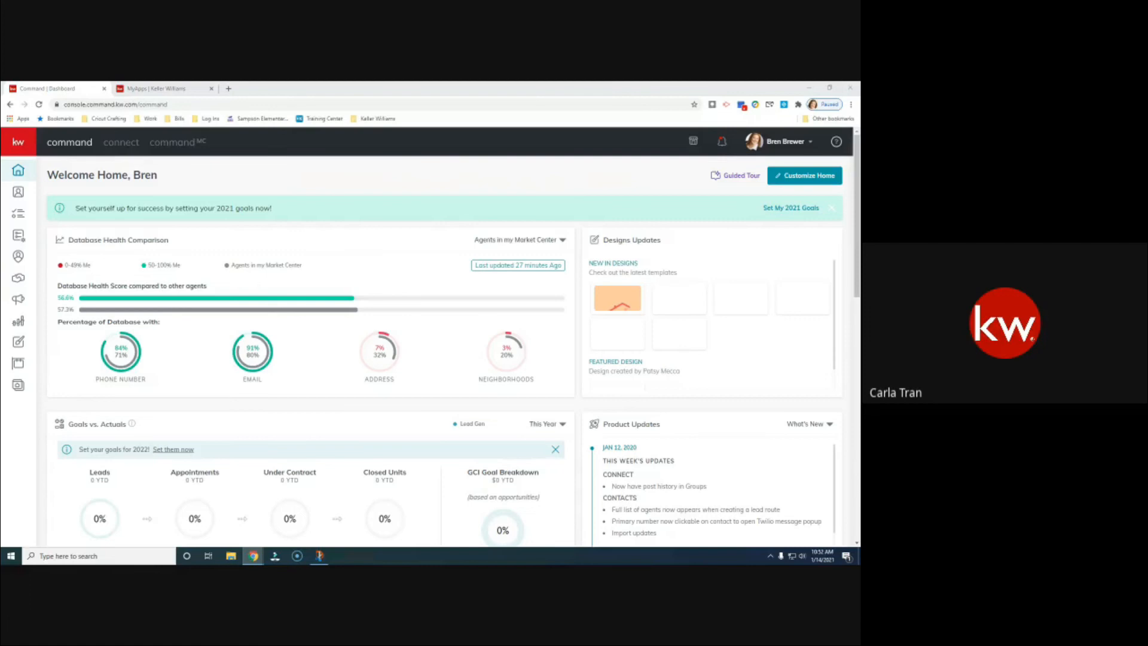
- Open account Settings, rate the feedback survey Excellent, dismiss it, and view connected apps
click(800, 145)
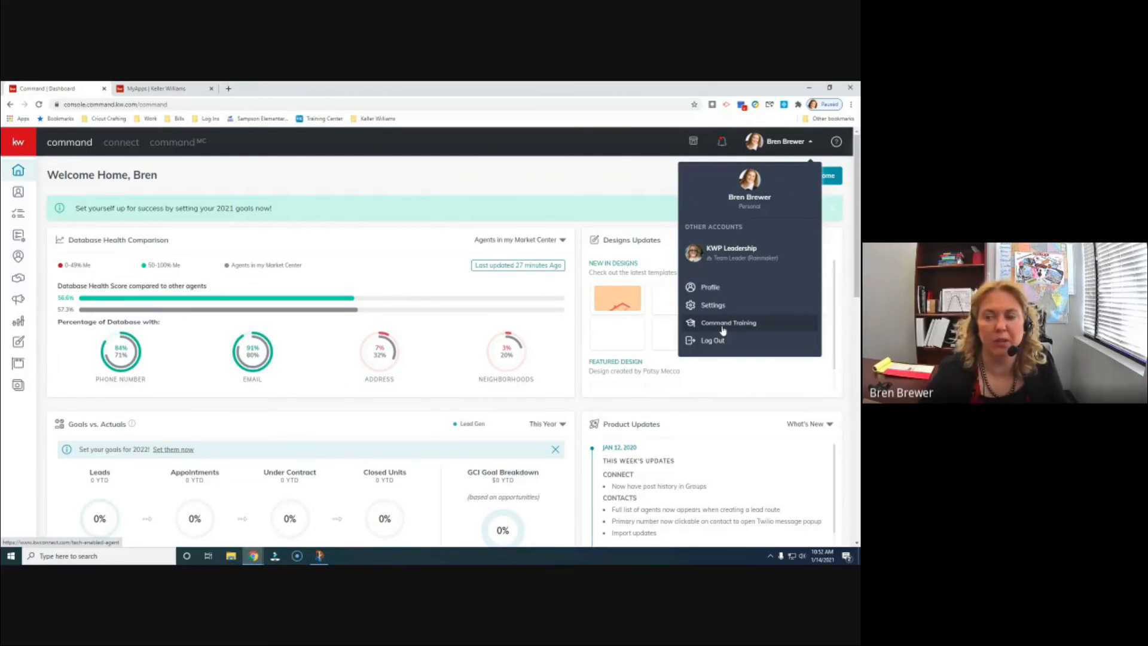
click(718, 309)
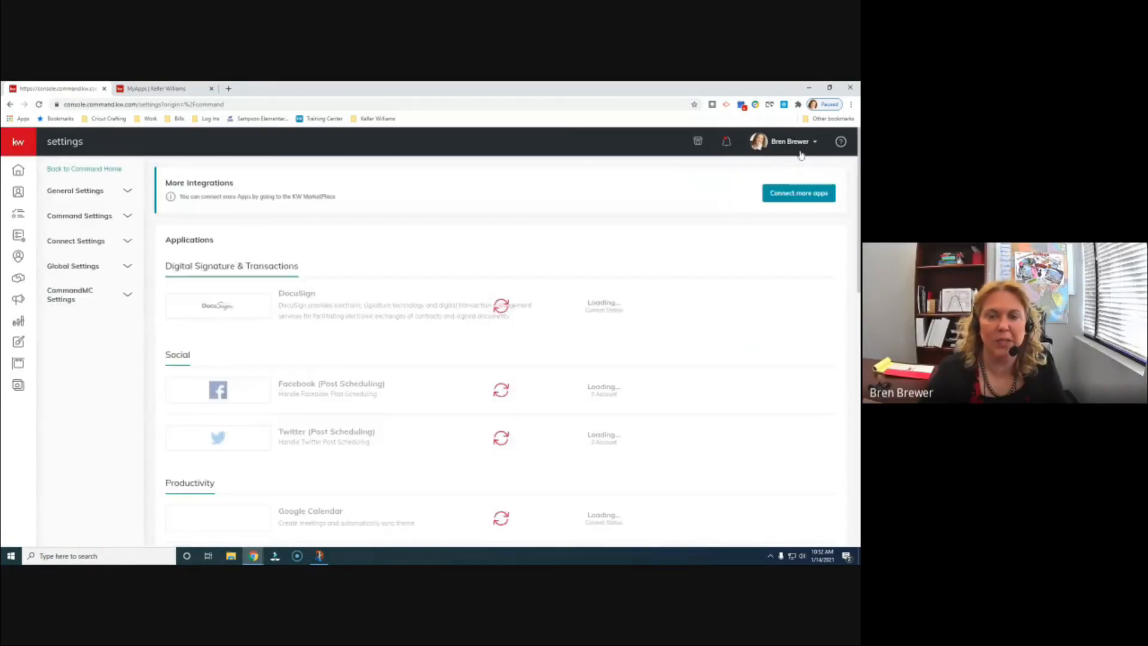
scroll(616, 358, down, 1)
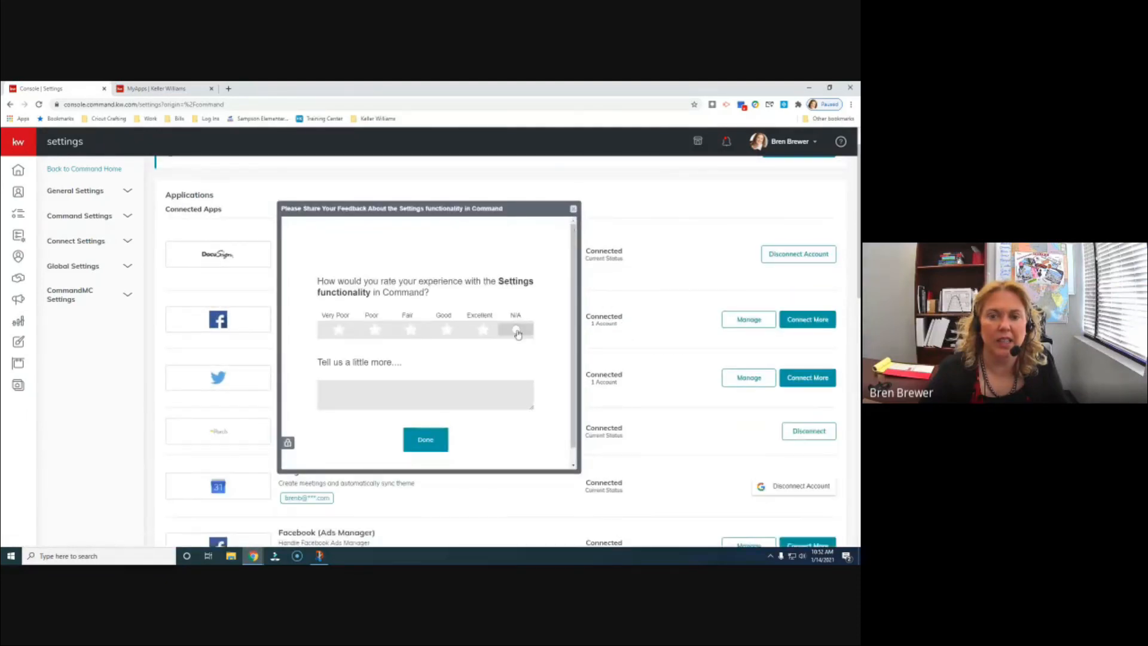
click(483, 333)
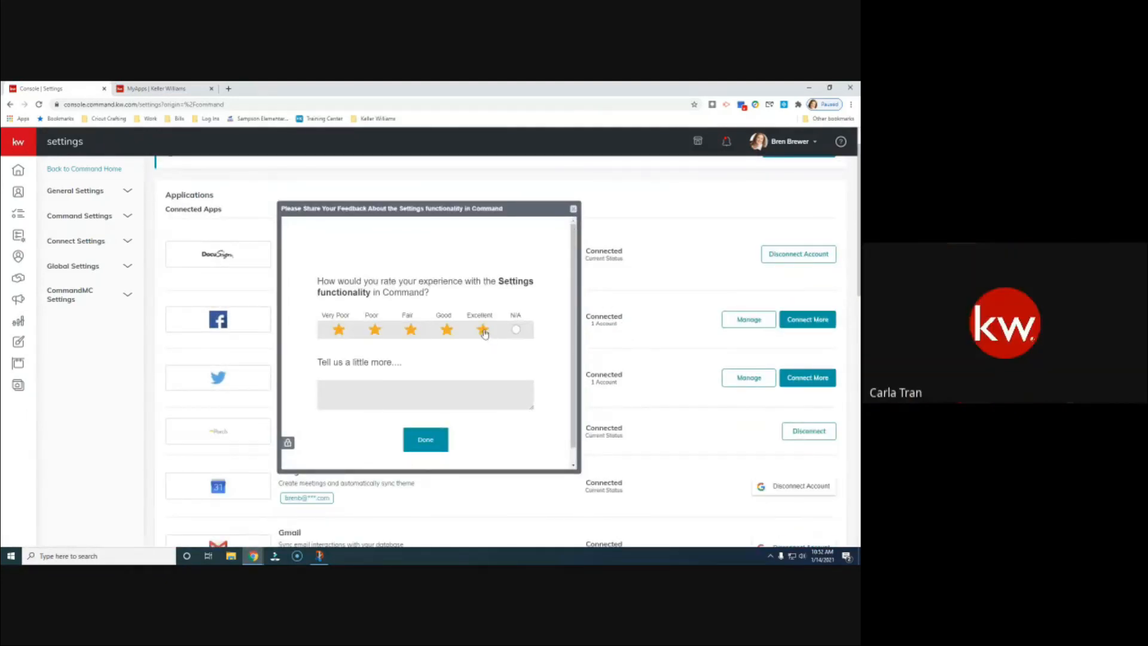
click(574, 209)
scroll(556, 383, down, 4)
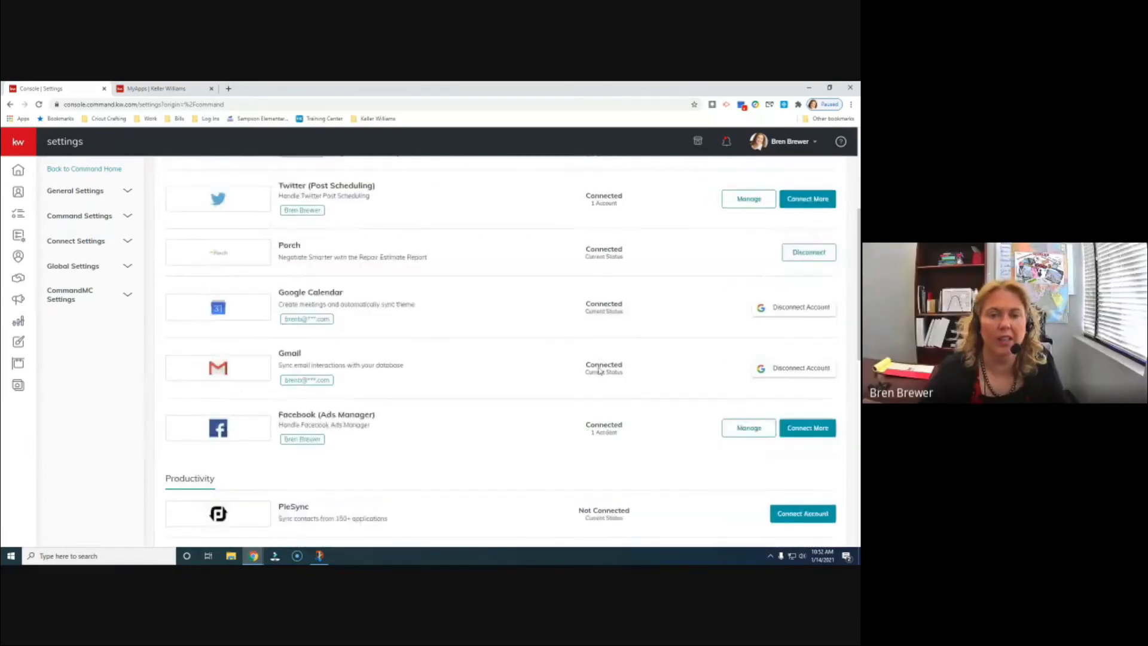
scroll(556, 384, down, 8)
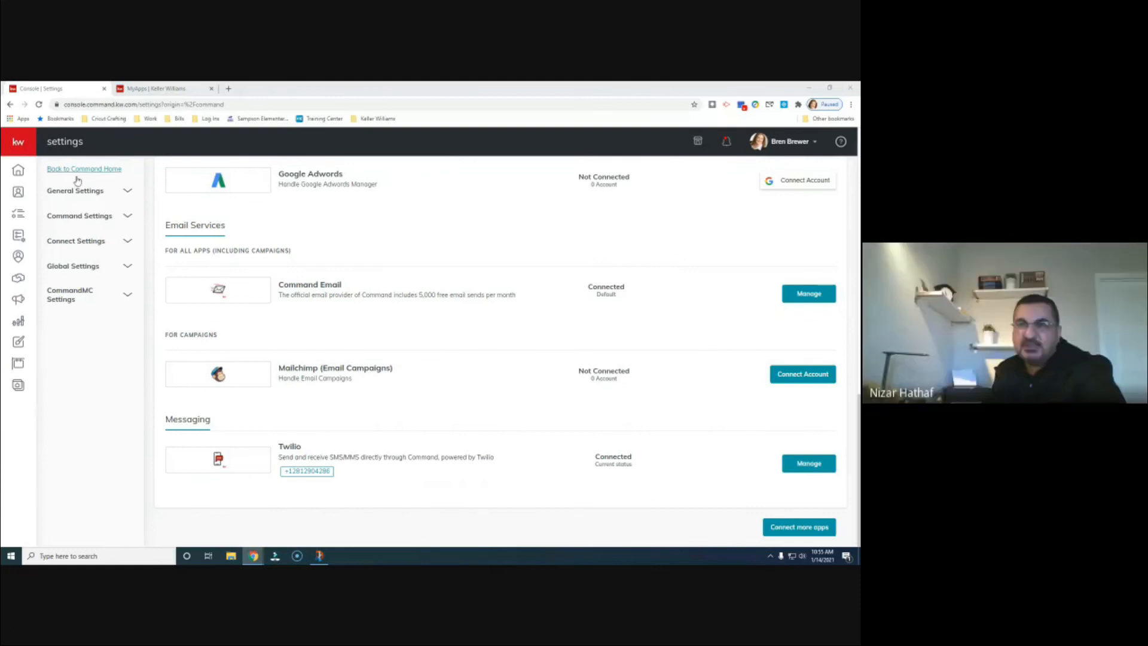
- Open Smartplans 101 Class for editing from the SmartPlans list
click(18, 235)
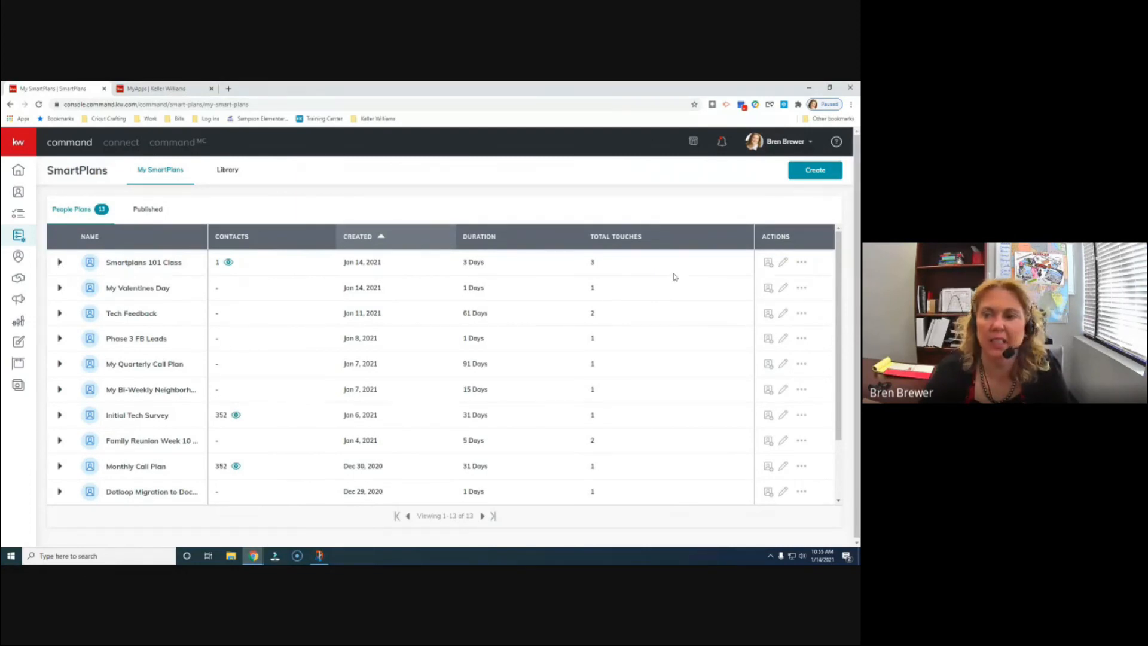
click(784, 264)
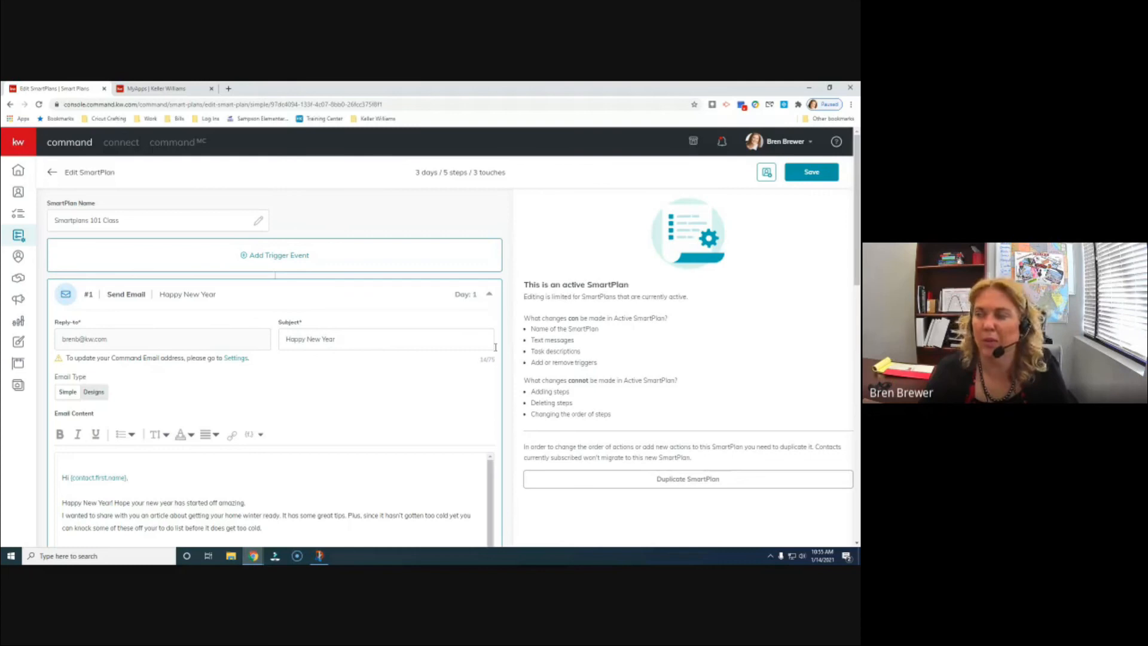
scroll(491, 351, down, 2)
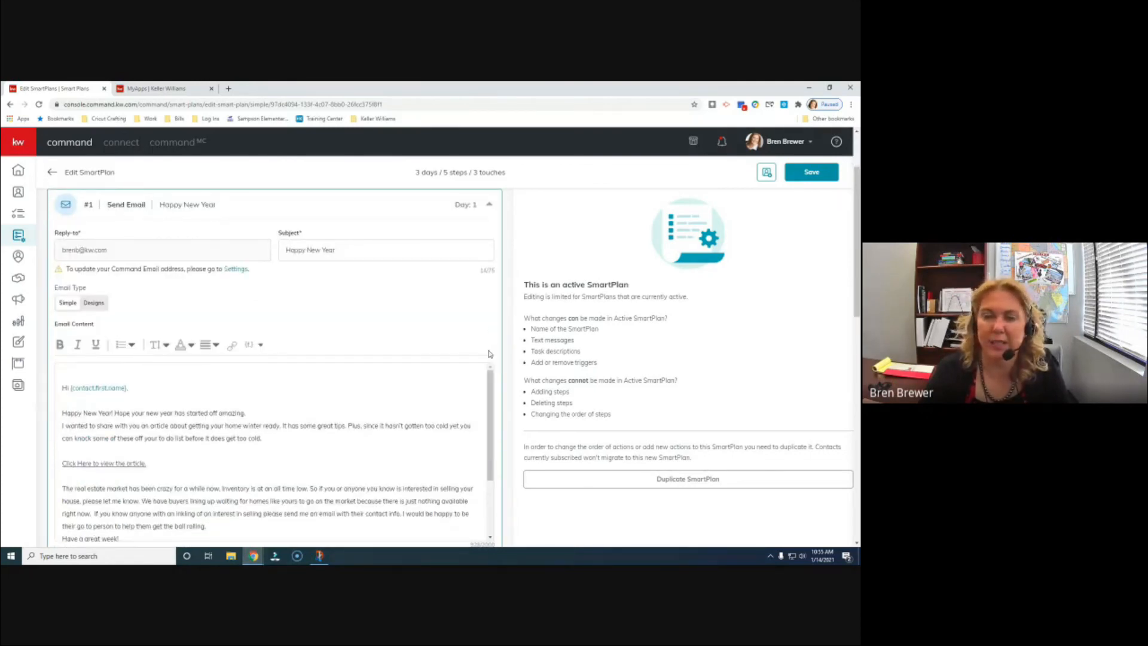
scroll(411, 313, down, 2)
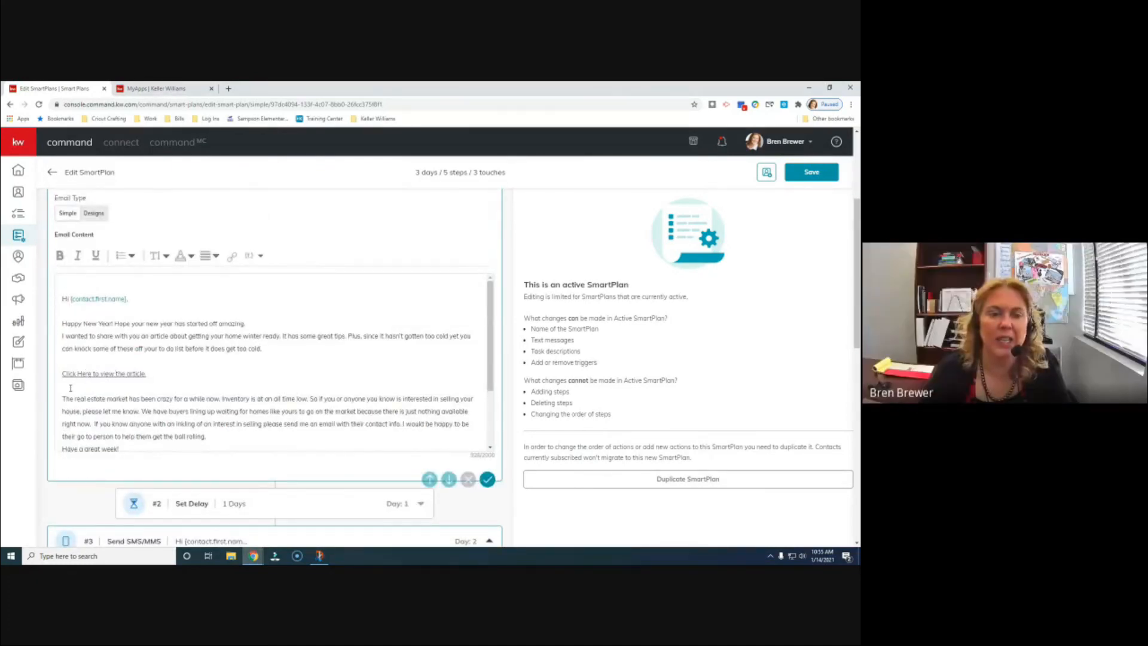
drag(148, 373, 62, 373)
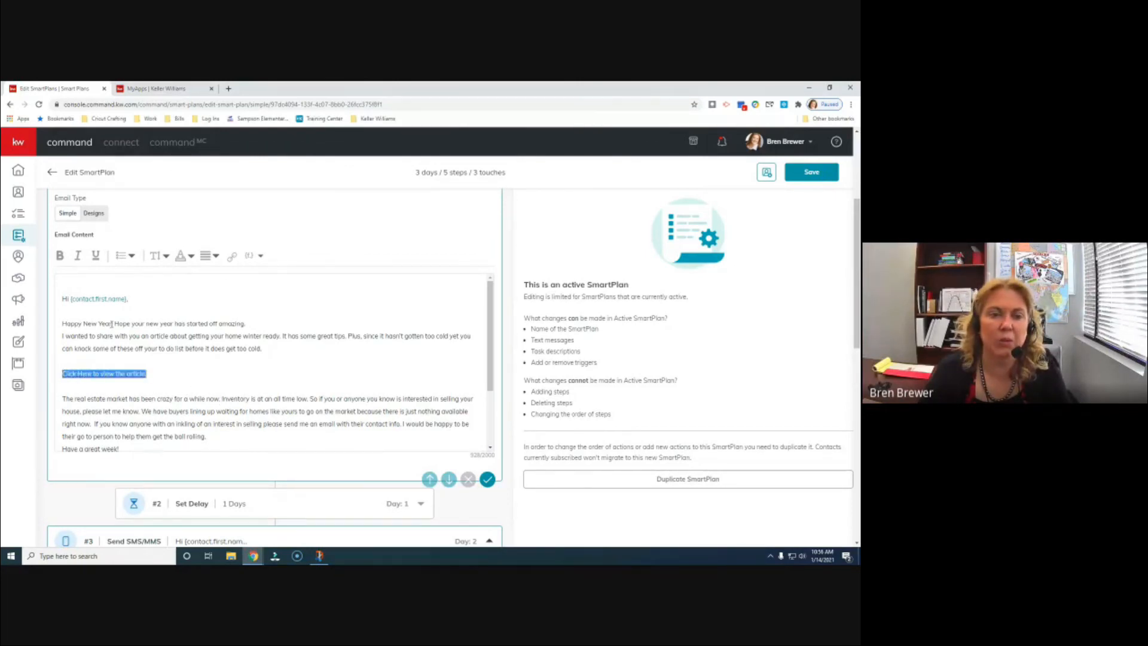
click(232, 260)
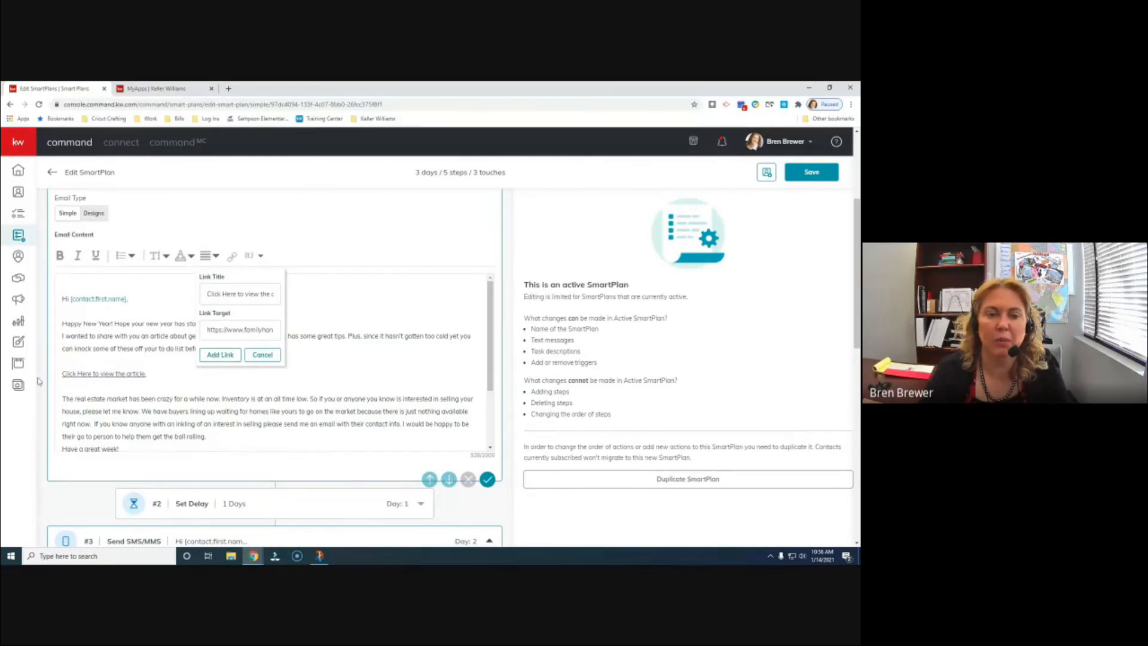
click(260, 356)
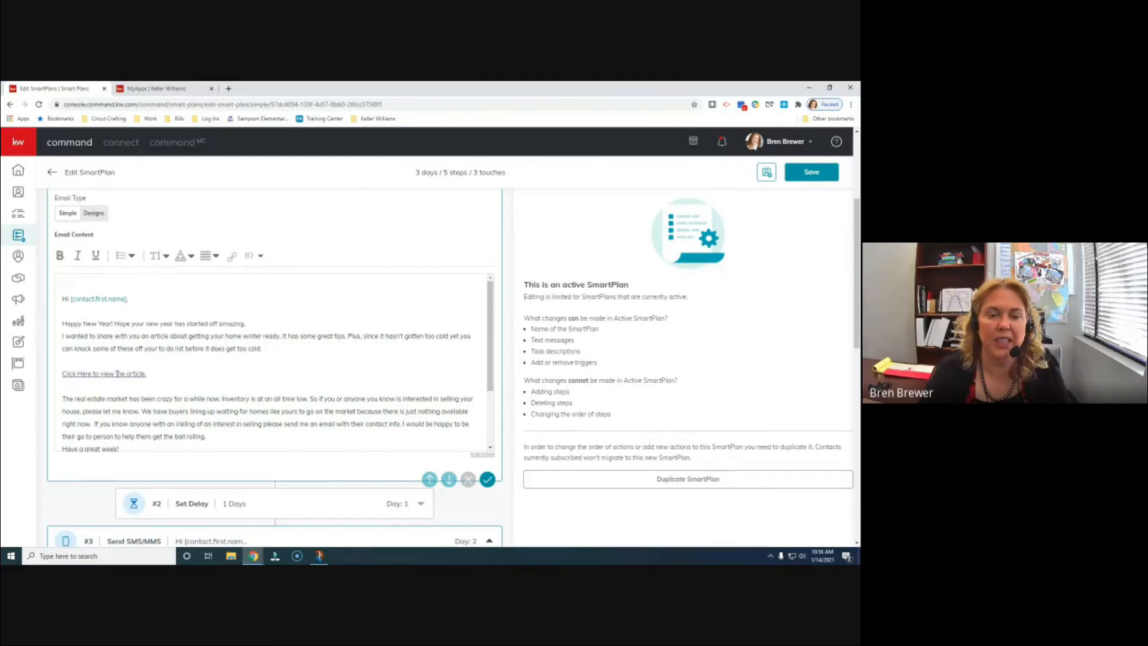
click(157, 374)
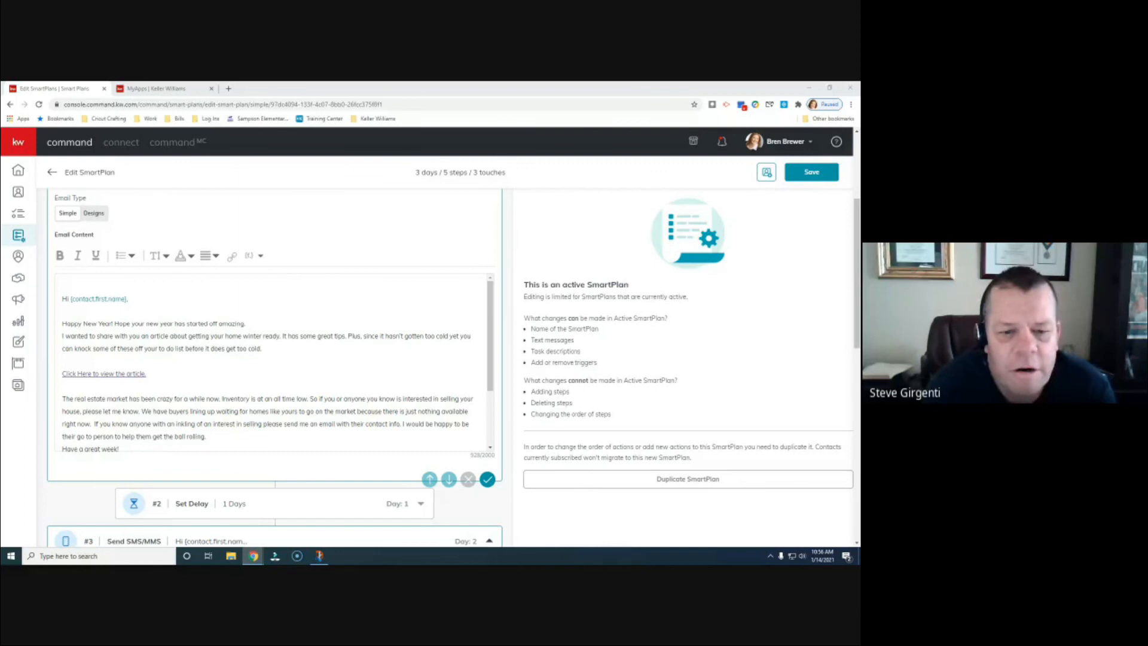
- Bring the Gmail window into view and open the Smartplan Document Link email's scheduling link
drag(795, 215, 299, 84)
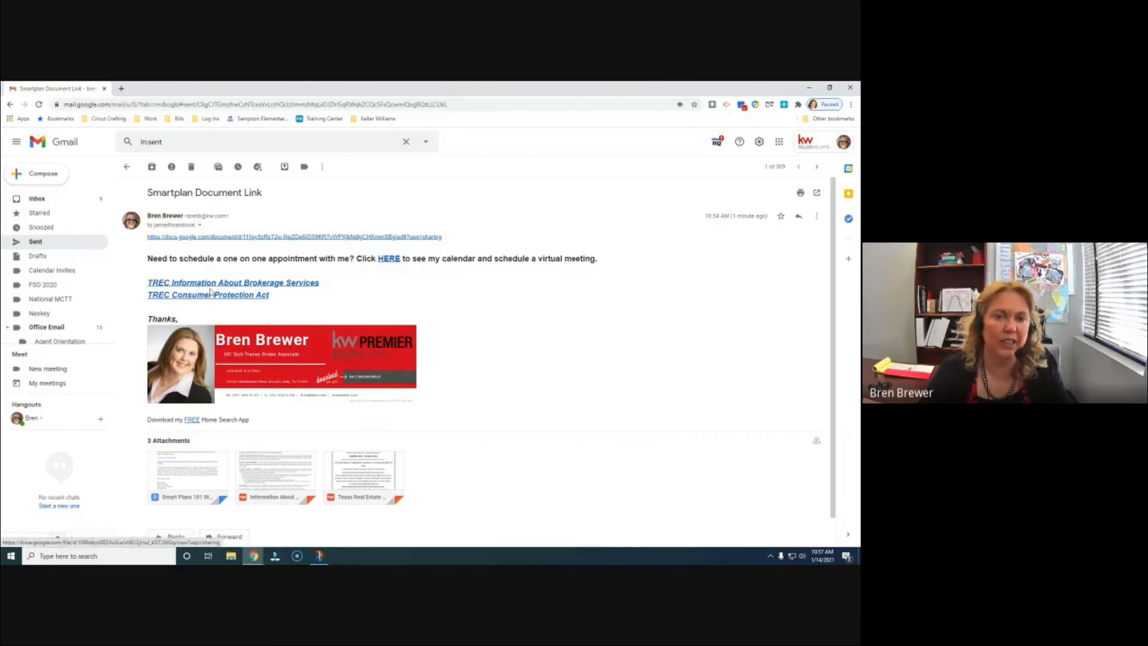
click(389, 259)
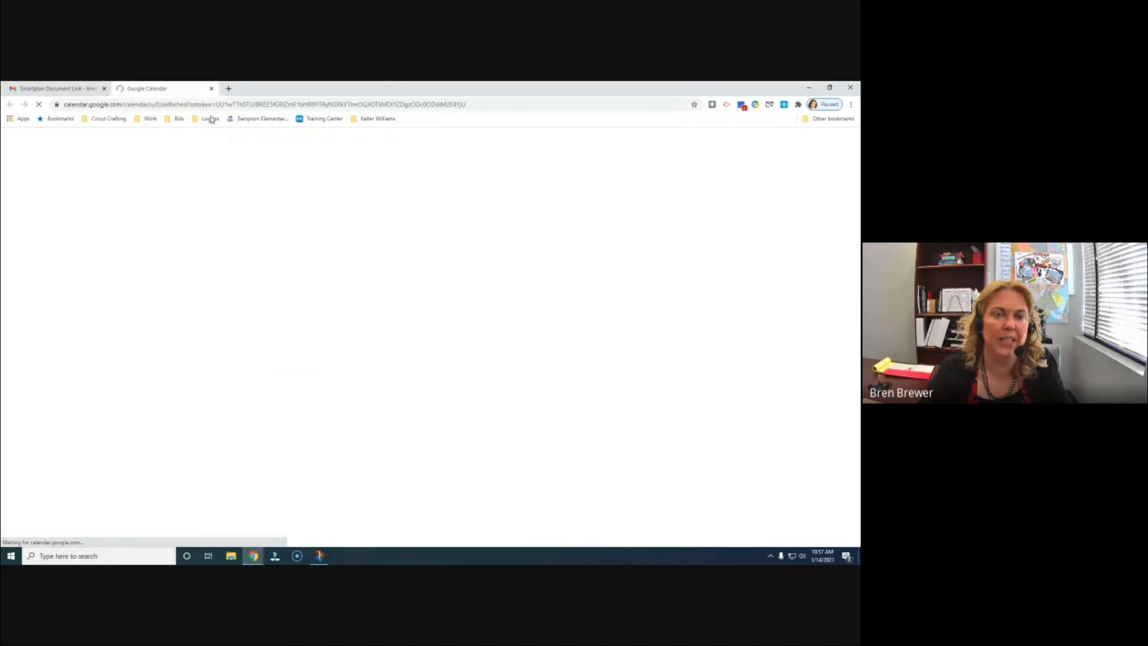
- Close the Calendar and TREC document tabs, then move Gmail aside to refocus the Smartplans 101 Class editor
click(211, 89)
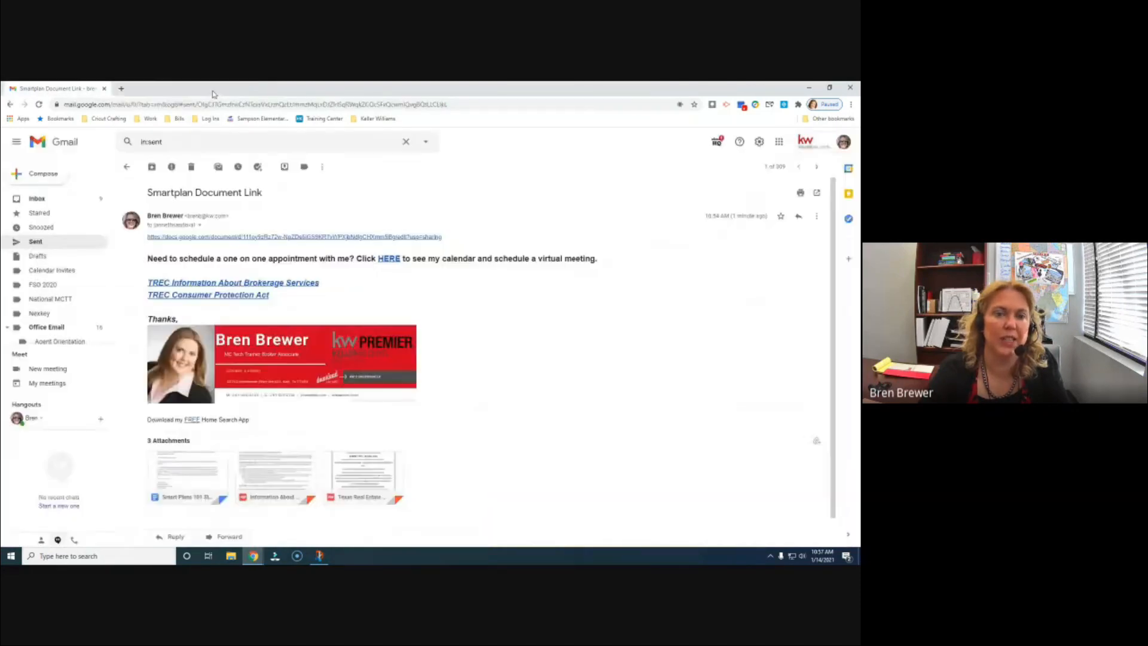
click(231, 282)
click(211, 88)
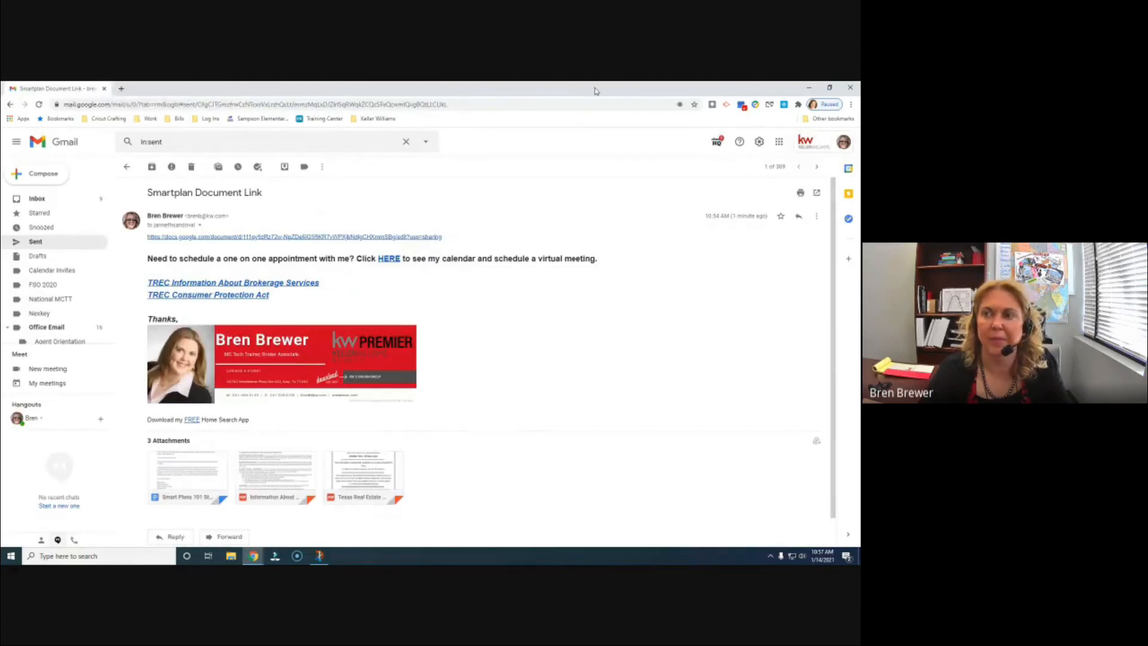
drag(596, 91, 860, 136)
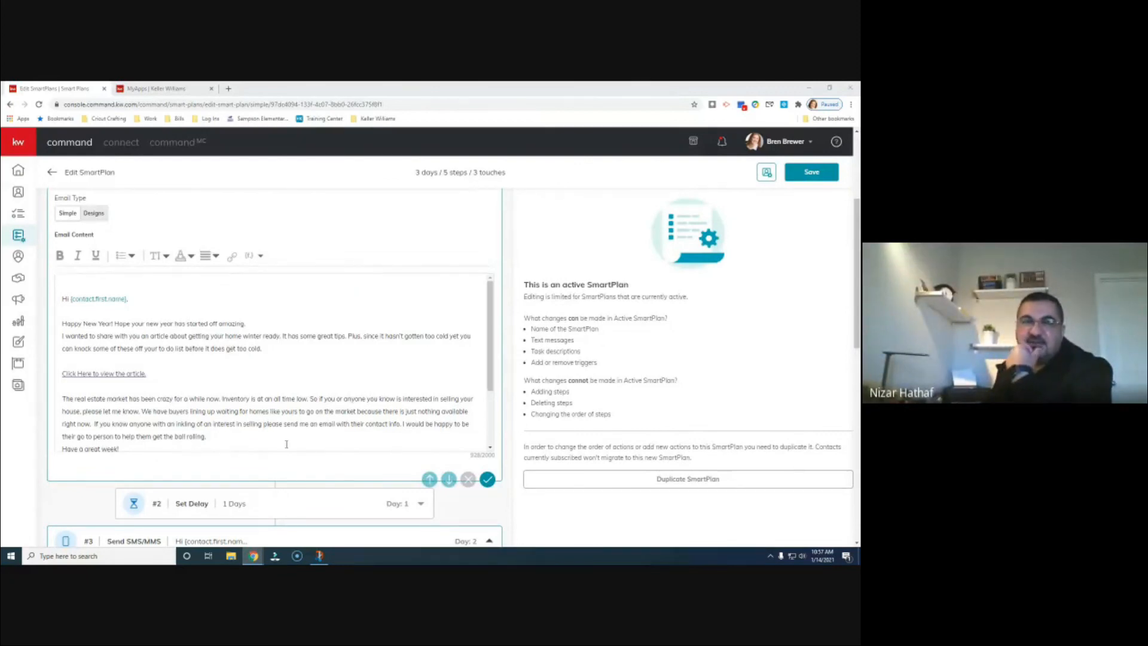
click(161, 377)
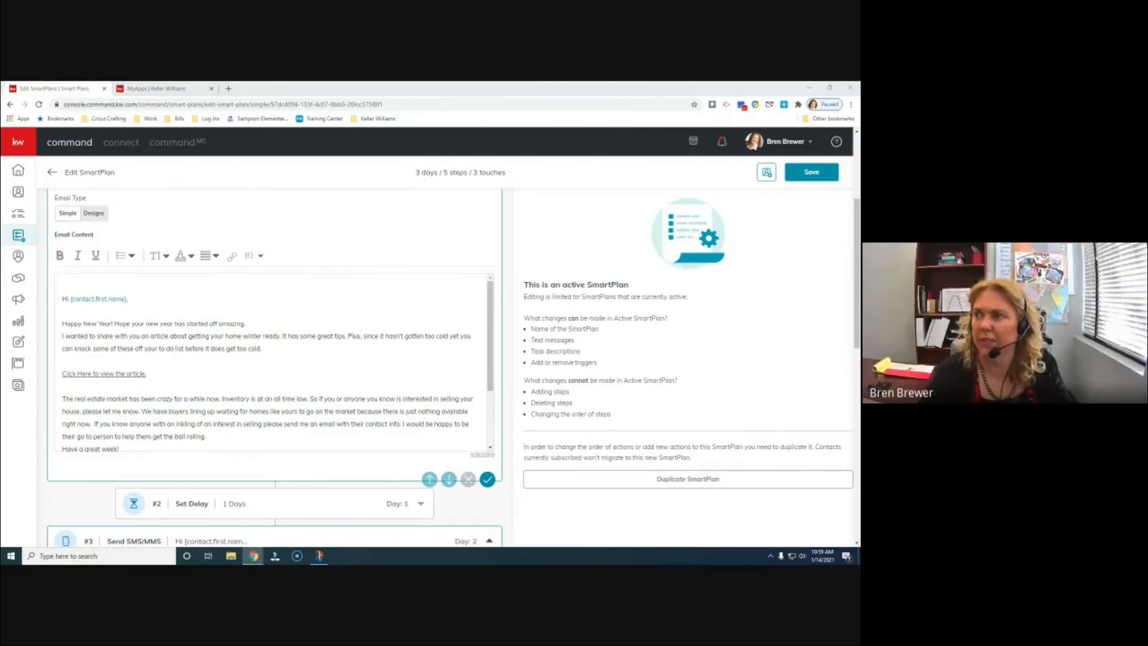
- Check the MyApps tab, then open Google Calendar in a new tab via the Google apps launcher
click(192, 88)
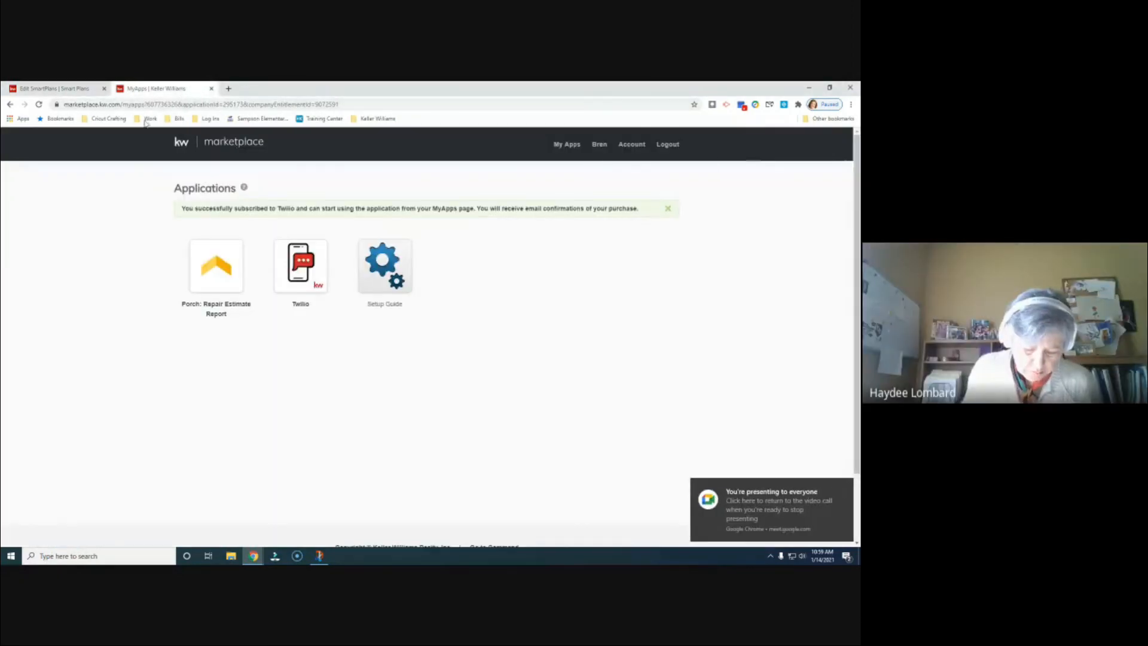
click(51, 90)
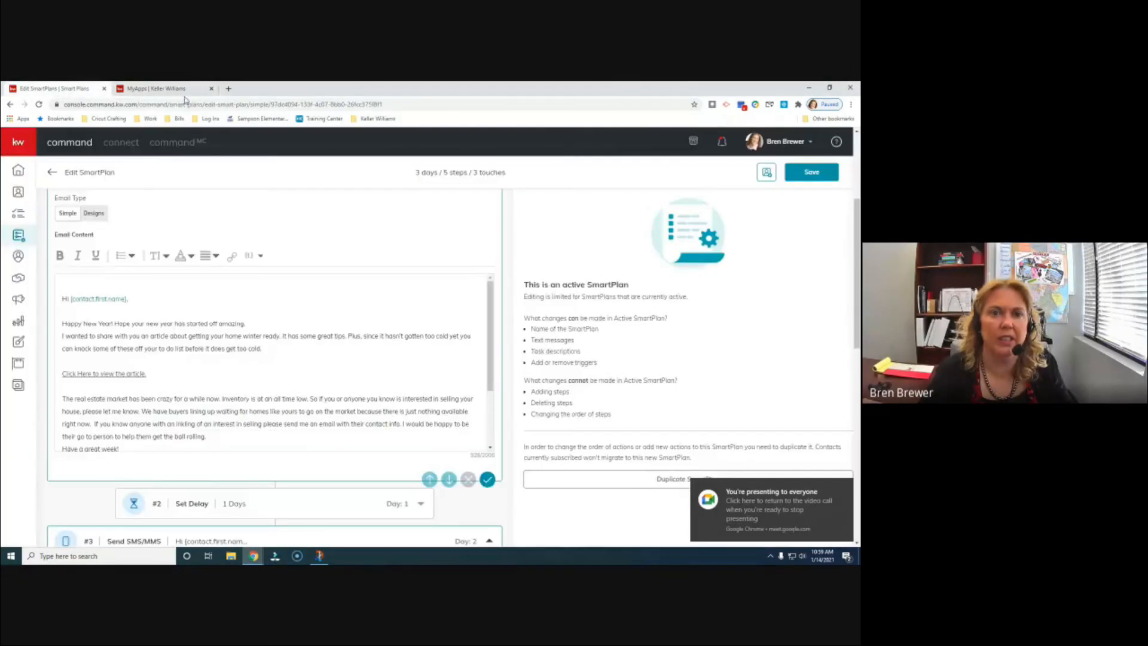
click(228, 89)
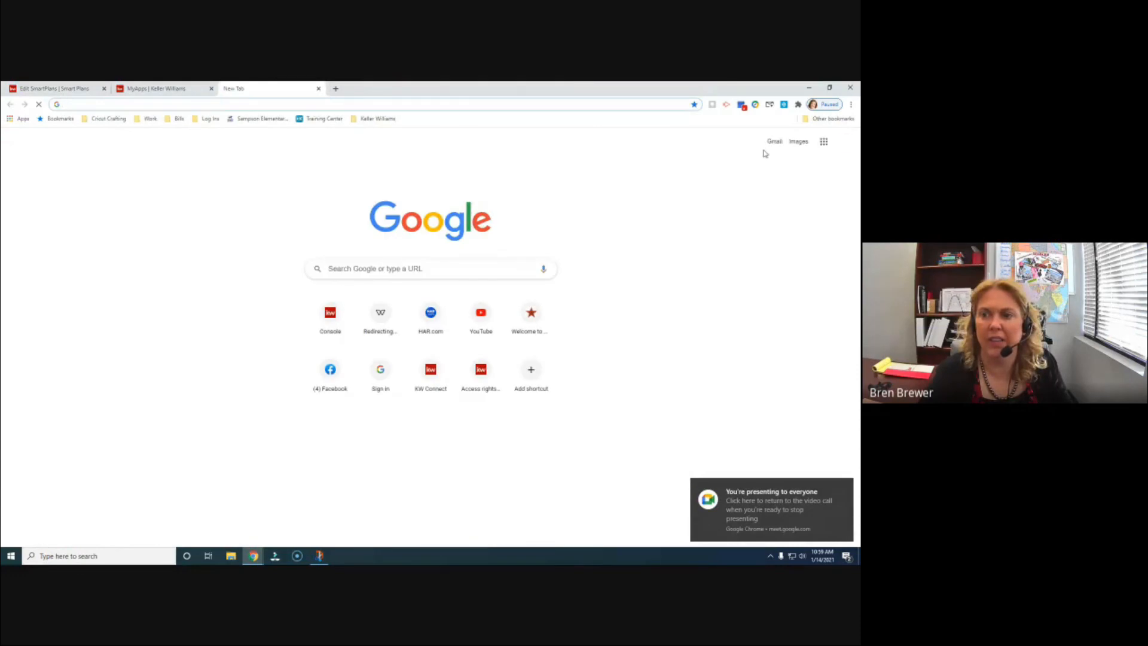
click(824, 142)
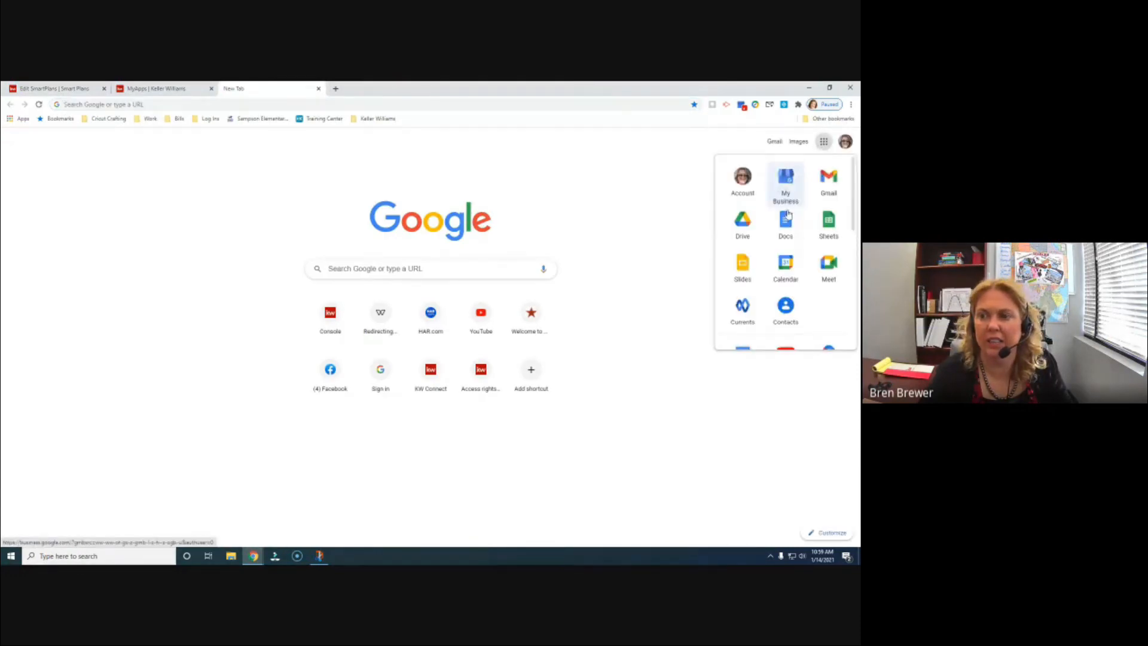
click(785, 263)
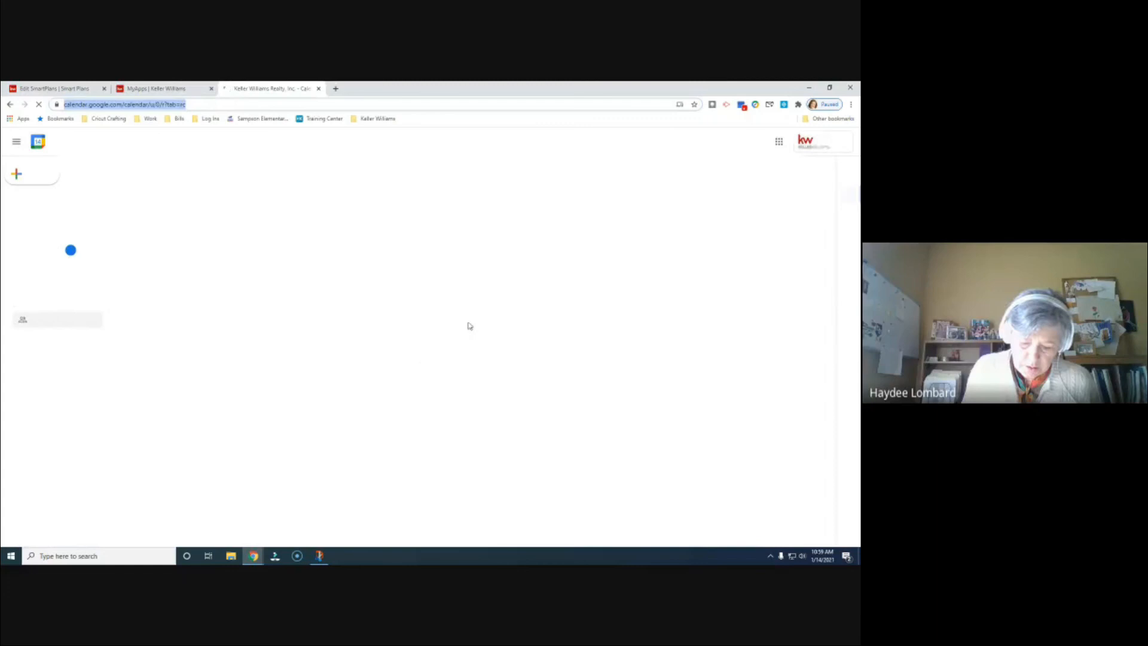